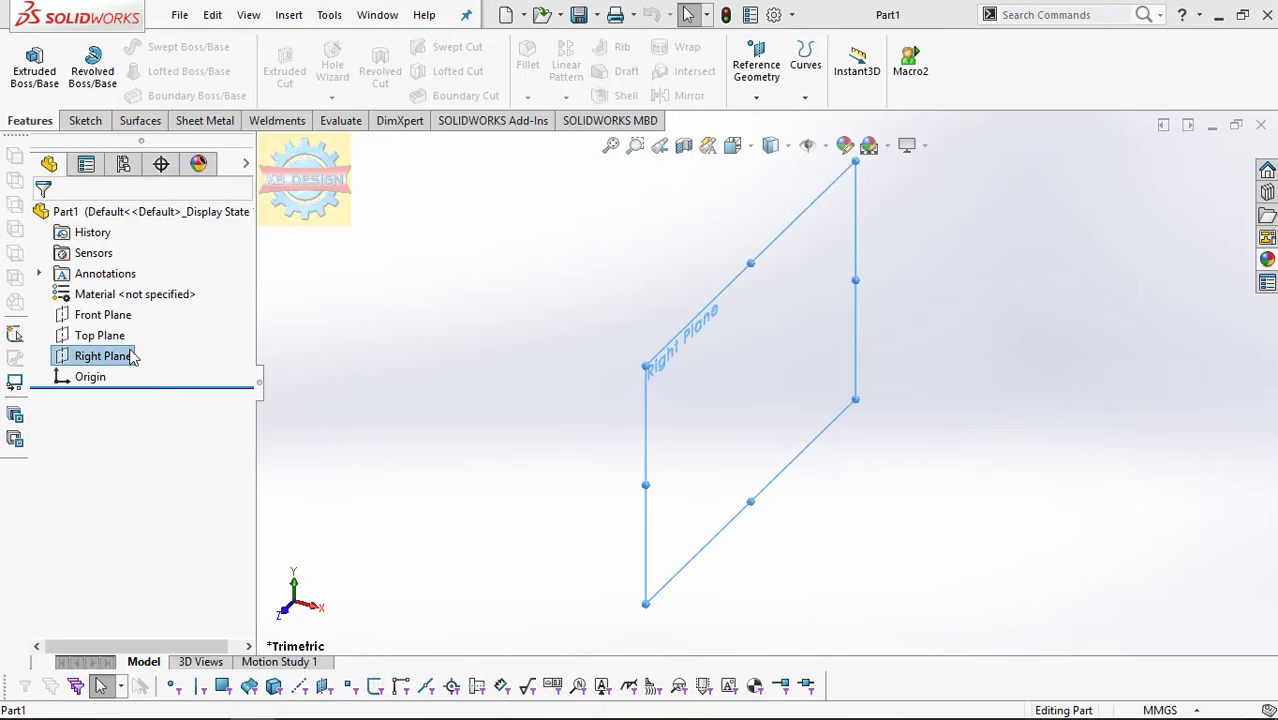
Step: Start a sketch on the Right Plane and draw three 3-point arcs forming a hook-shaped blade outline
click(134, 356)
click(143, 340)
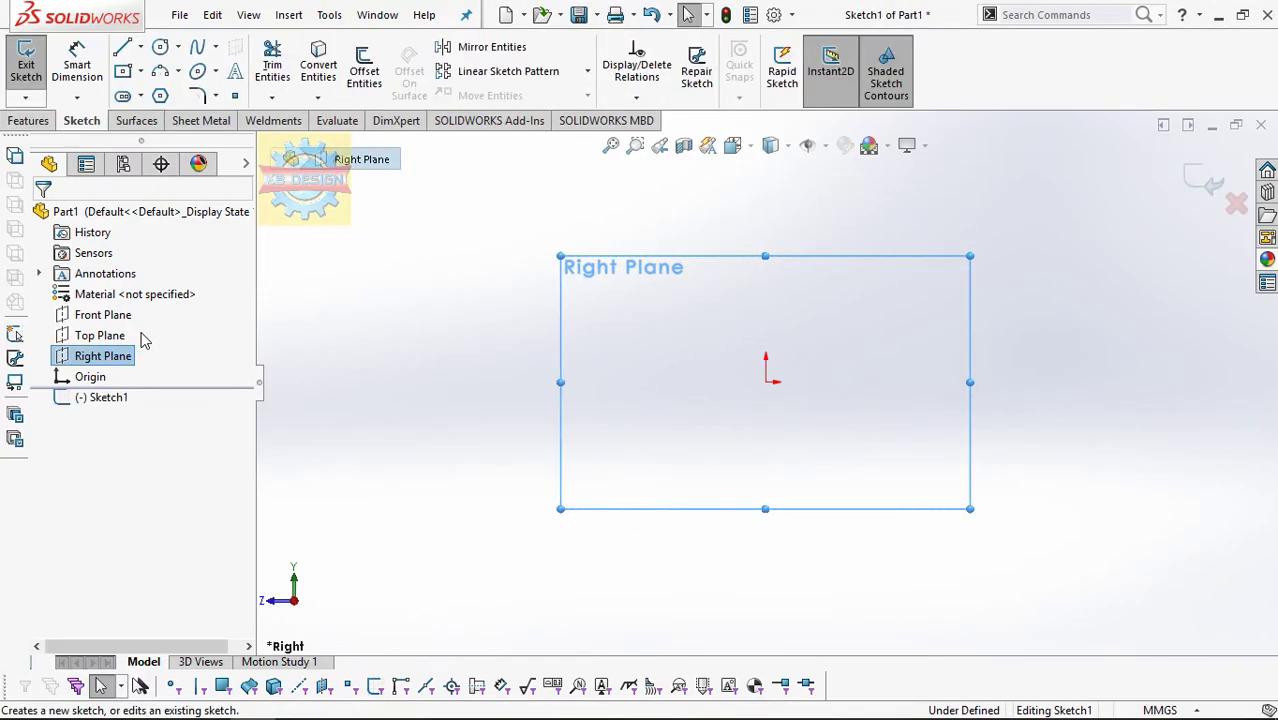
click(160, 71)
click(641, 417)
click(683, 297)
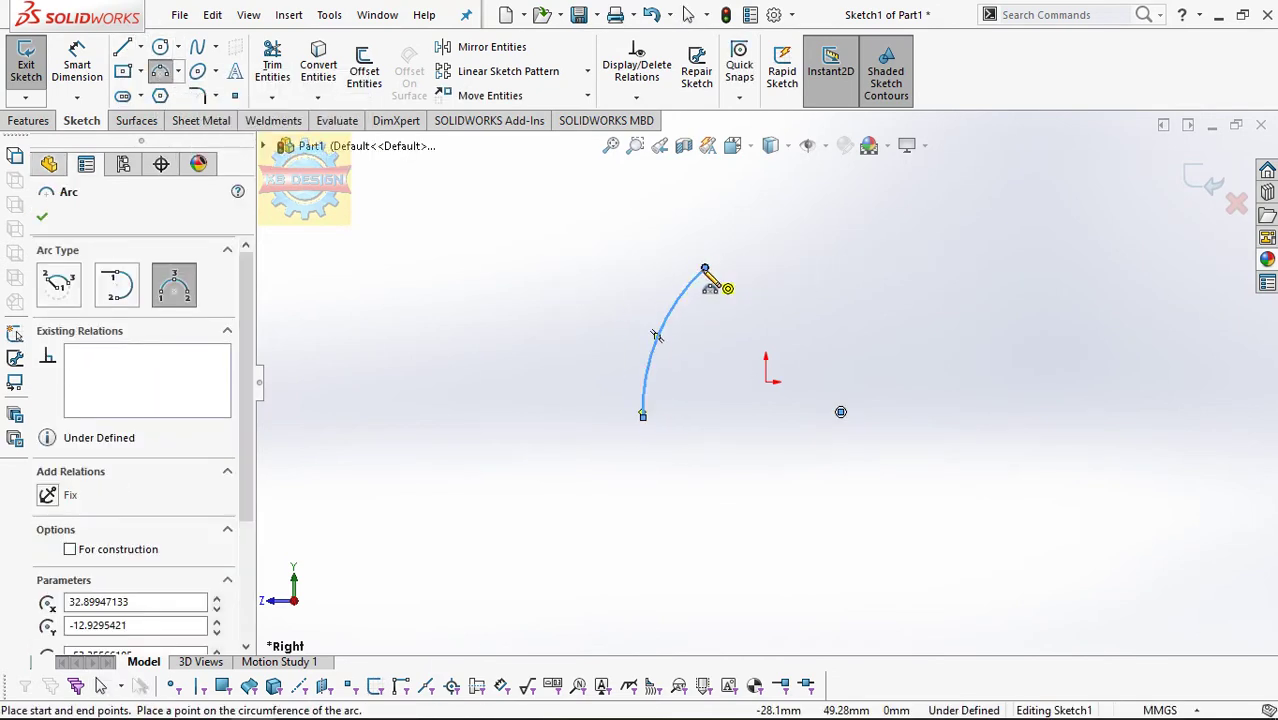
click(732, 290)
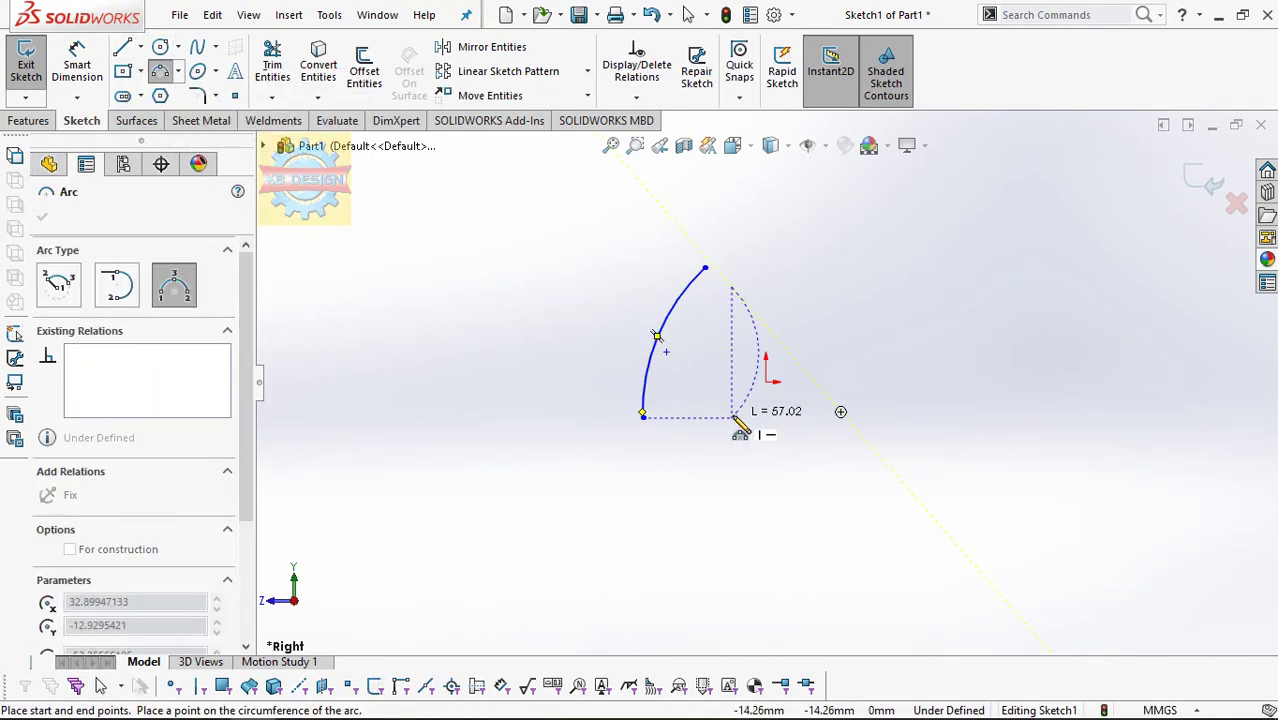
click(713, 356)
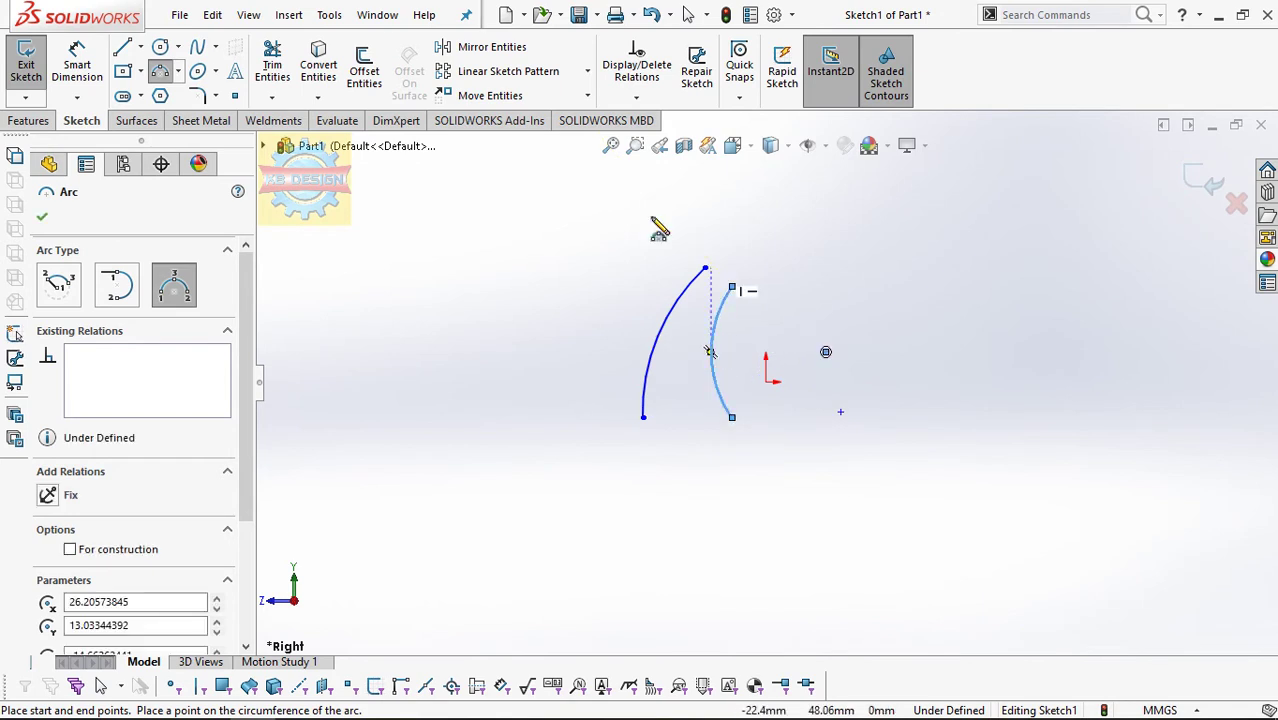
click(733, 286)
click(740, 280)
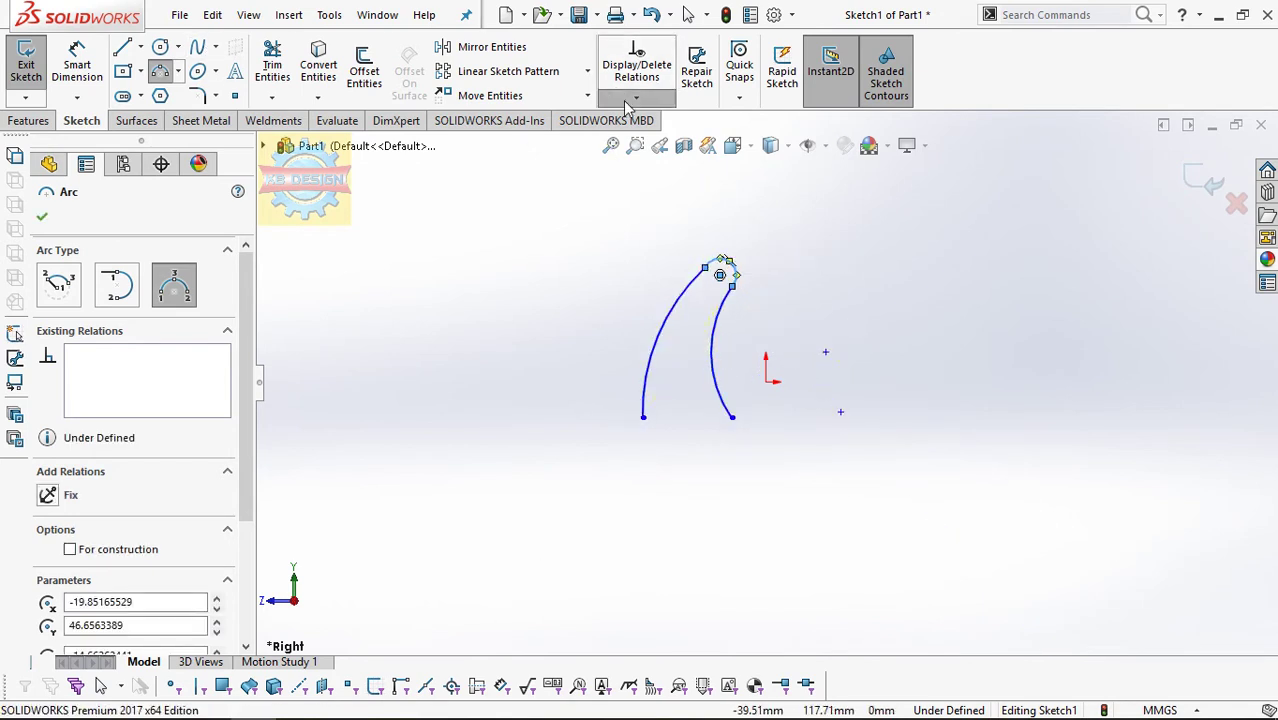
Step: Select the small top arc with the side arcs to relate them tangentially
ctrl+click(679, 300)
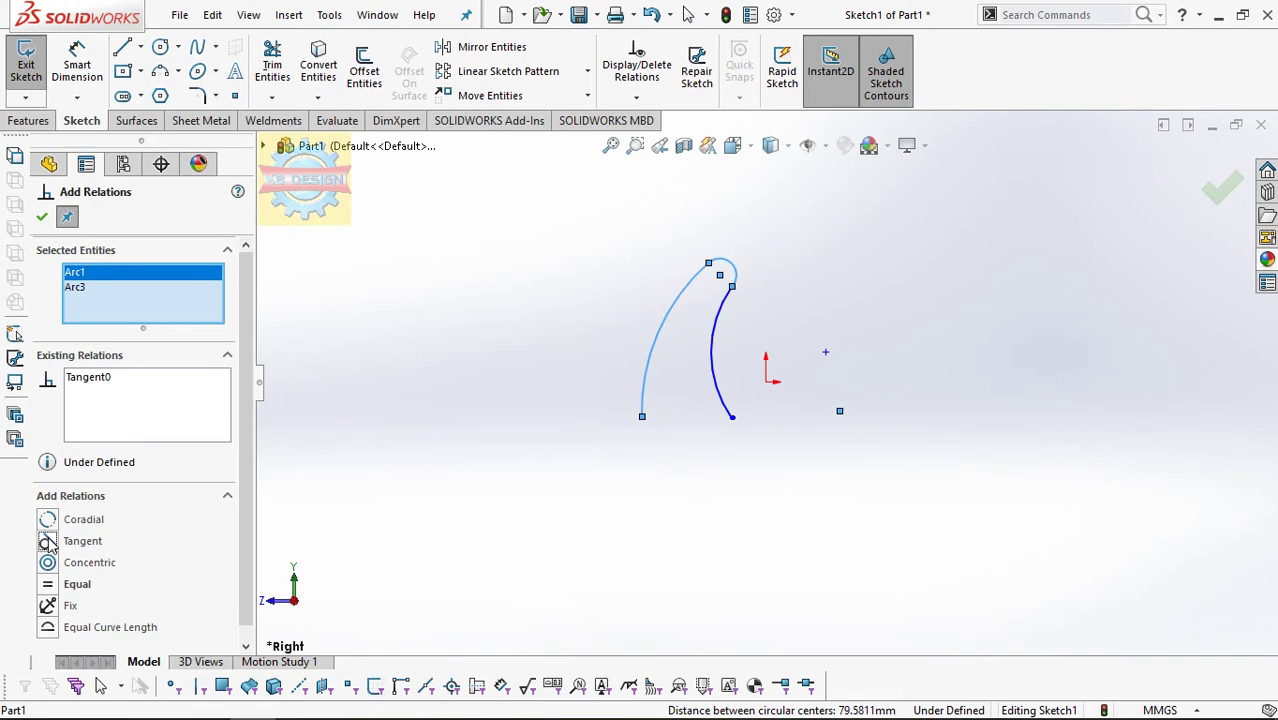
key(Escape)
click(716, 335)
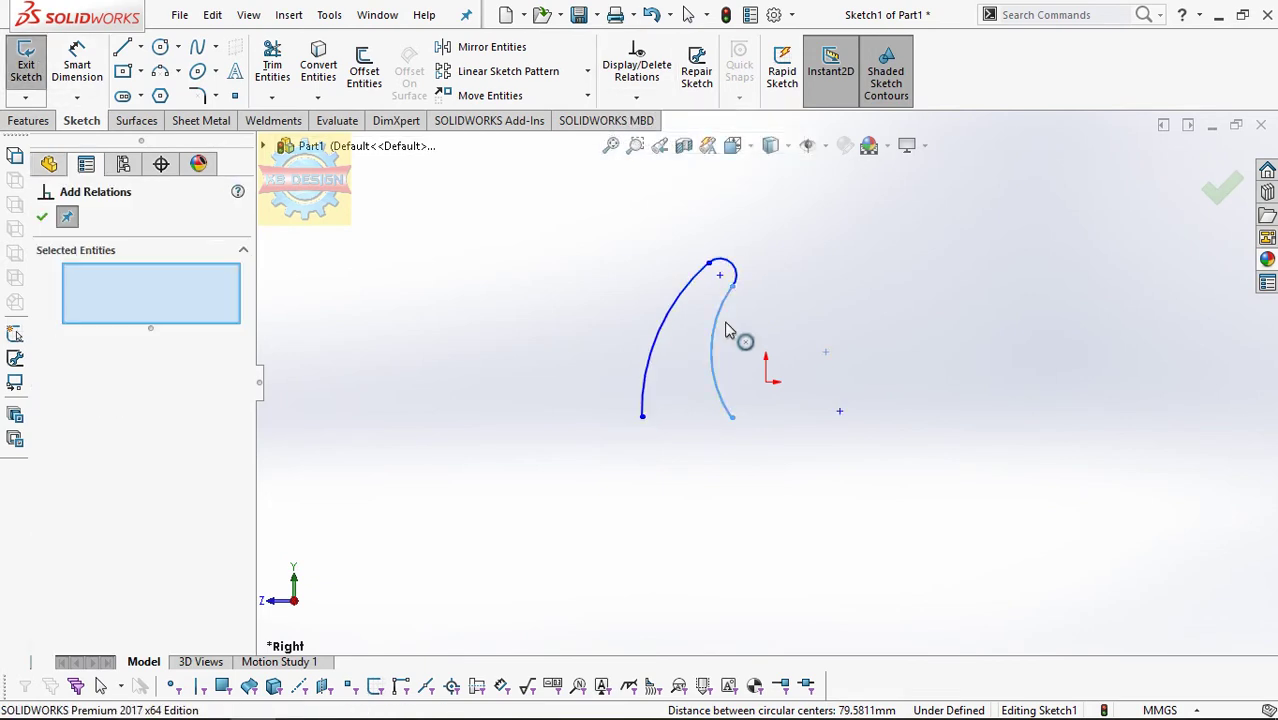
ctrl+click(734, 272)
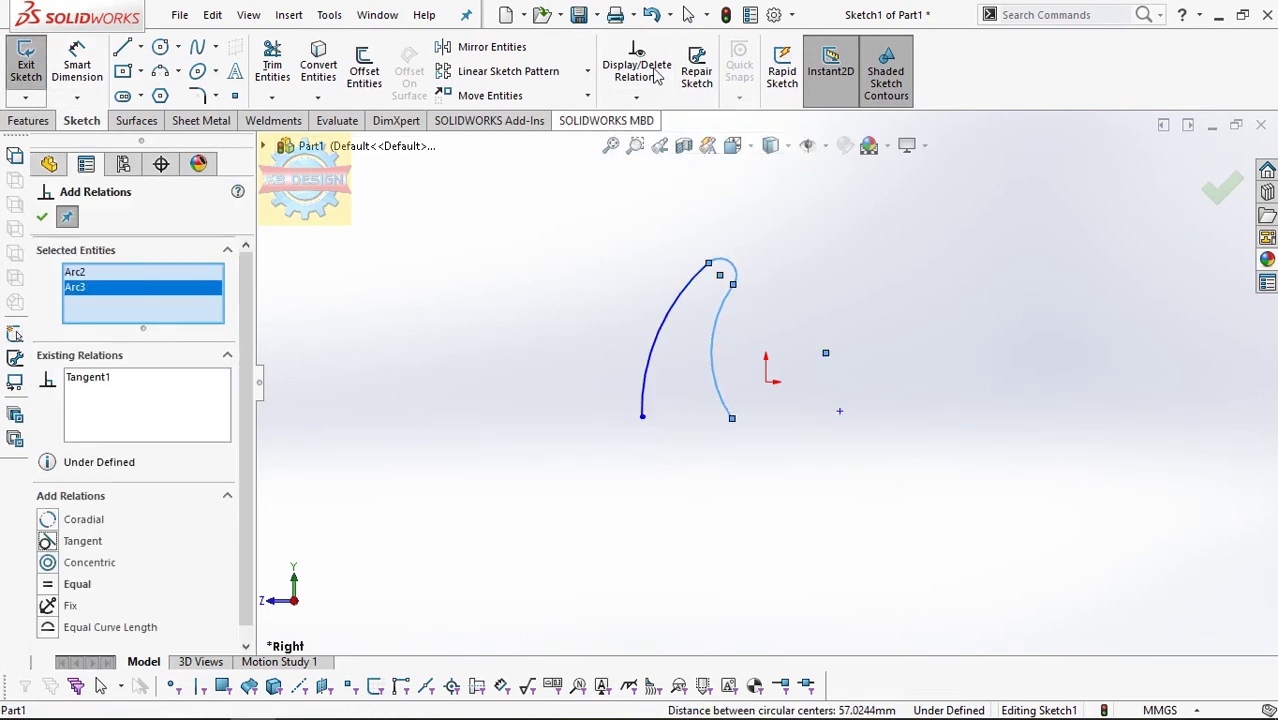
Step: Dimension the left arc's lower end 5 mm from the origin
click(80, 70)
click(642, 418)
click(765, 380)
click(541, 400)
text(5)
key(Return)
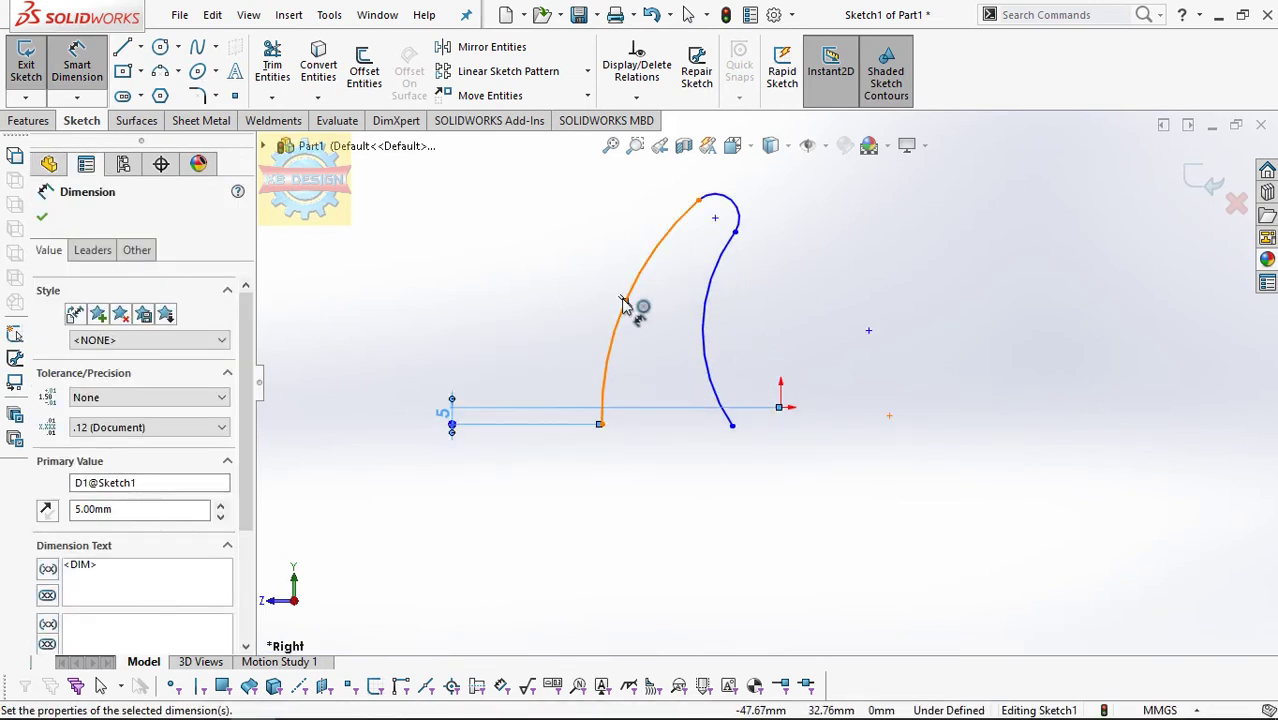
Step: Dimension the left arc to a radius of 18
click(622, 302)
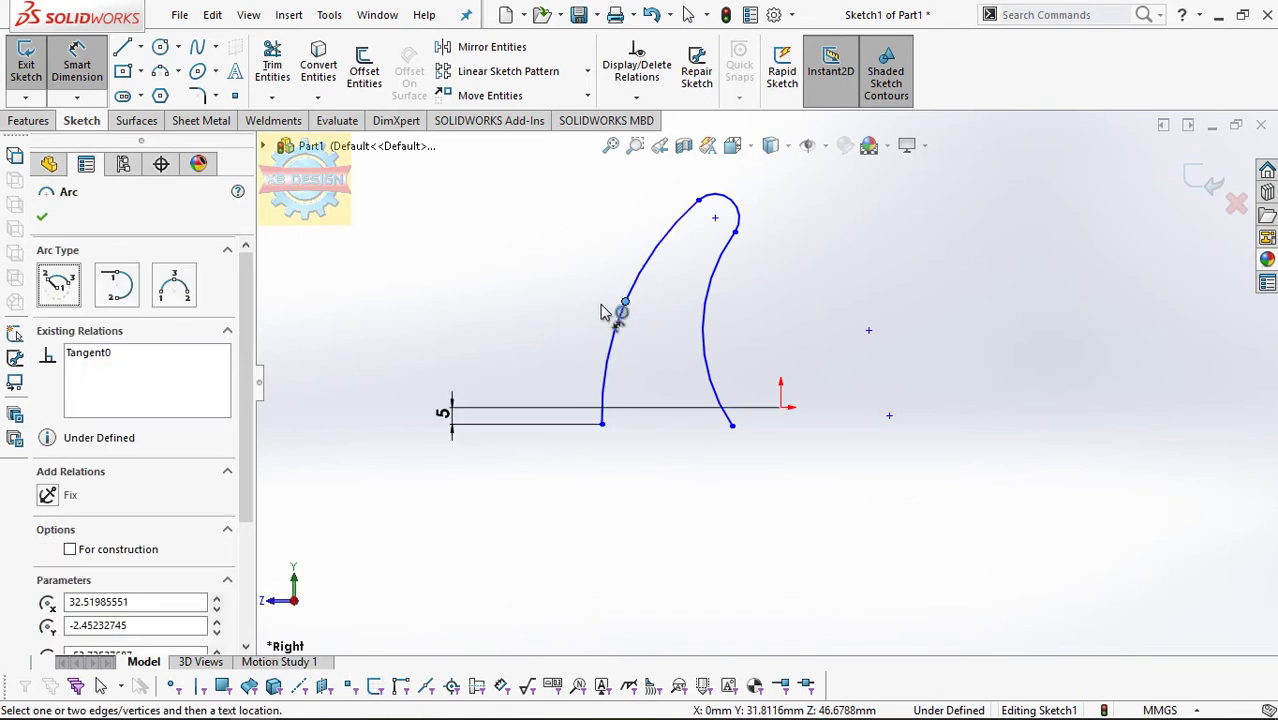
key(Escape)
click(633, 365)
click(639, 366)
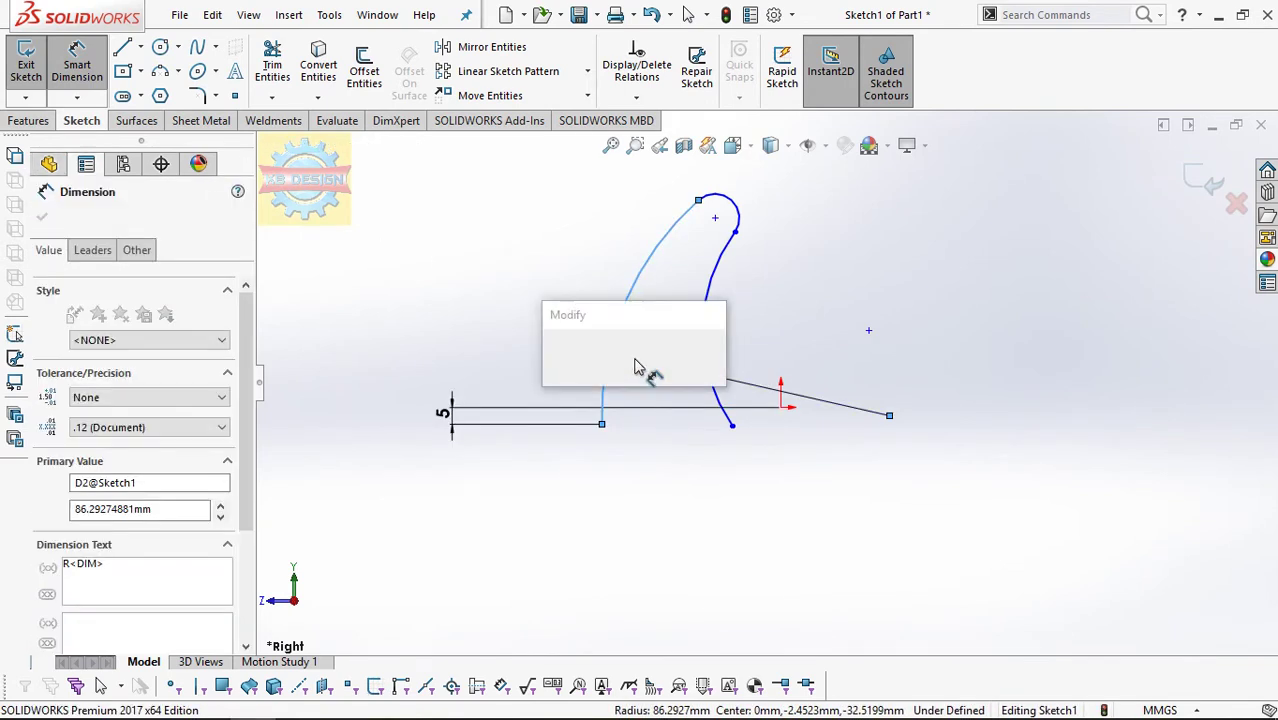
text(18)
key(Return)
key(Escape)
Step: Reshape the right arc's lower end and make both arcs' lower ends horizontal
drag(661, 422, 663, 372)
click(636, 97)
click(673, 137)
click(660, 597)
click(603, 427)
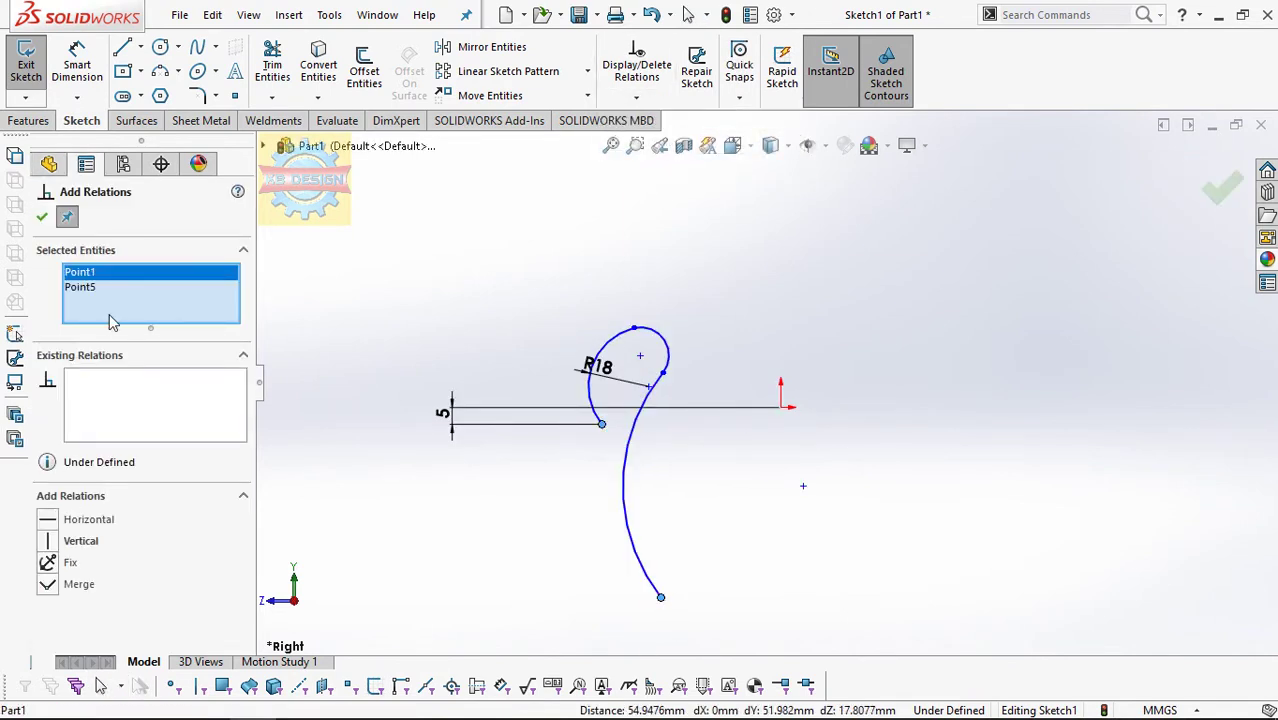
click(50, 519)
key(Escape)
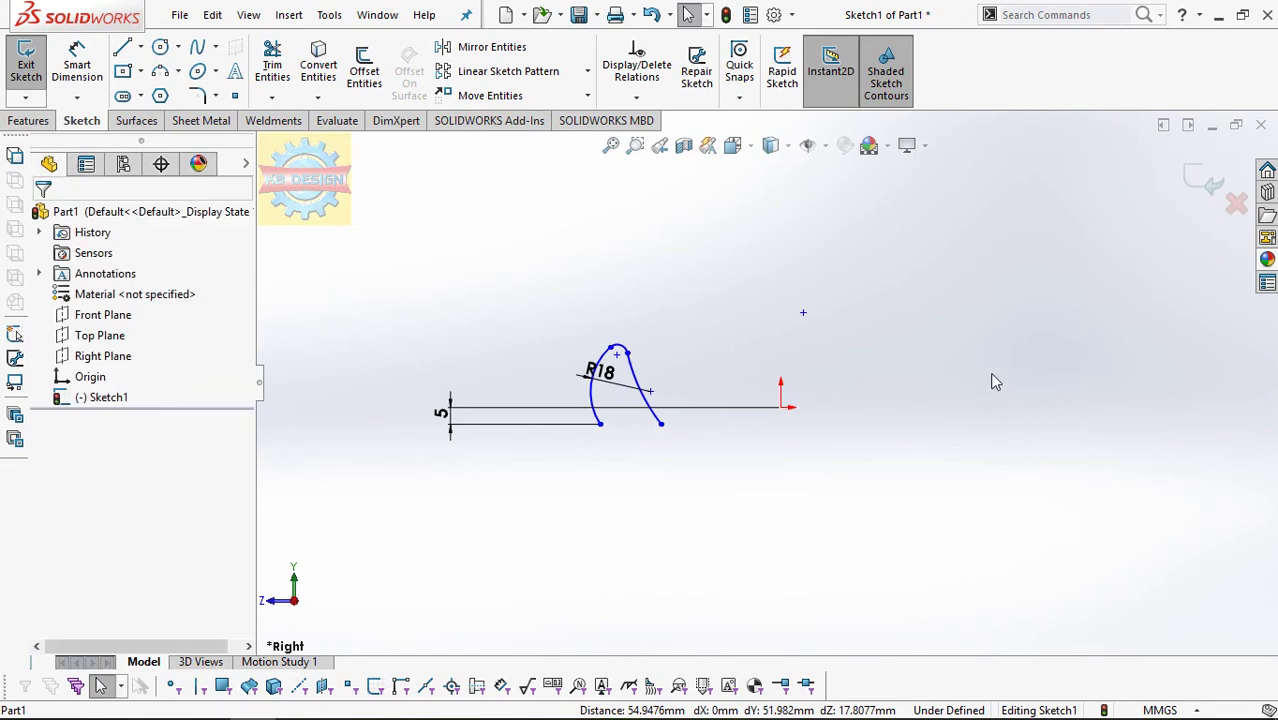
Step: Dimension the lower endpoint 11 mm horizontally from the origin
scroll(1020, 385, down, 1)
click(88, 85)
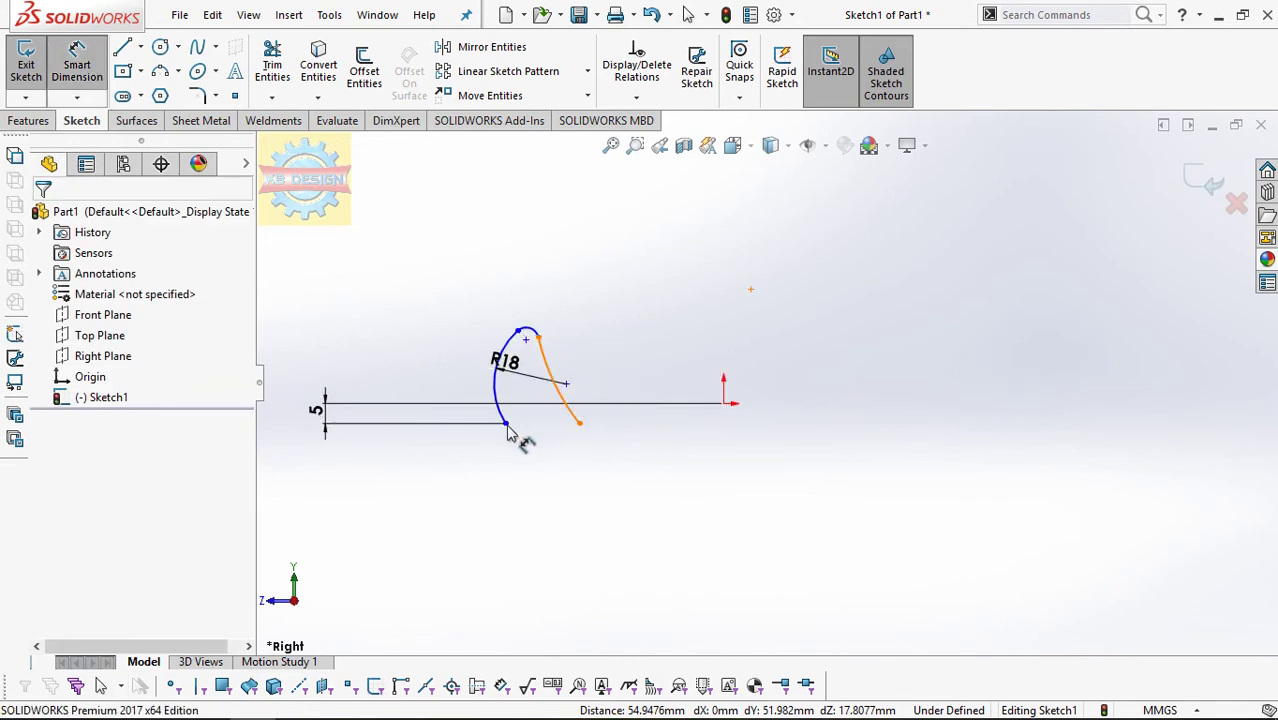
click(505, 422)
click(724, 403)
click(640, 535)
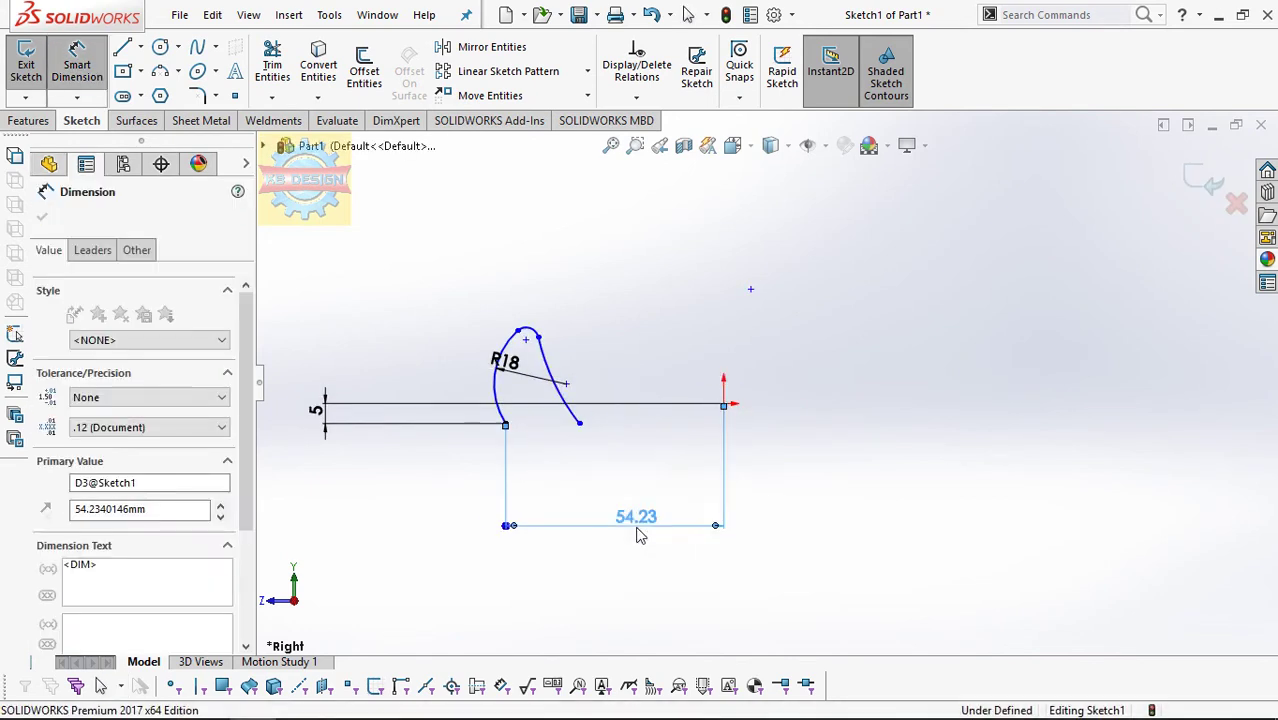
text(11)
key(Return)
key(Escape)
Step: Drag the left arc's endpoints apart to repair the invalid sketch
scroll(535, 345, down, 2)
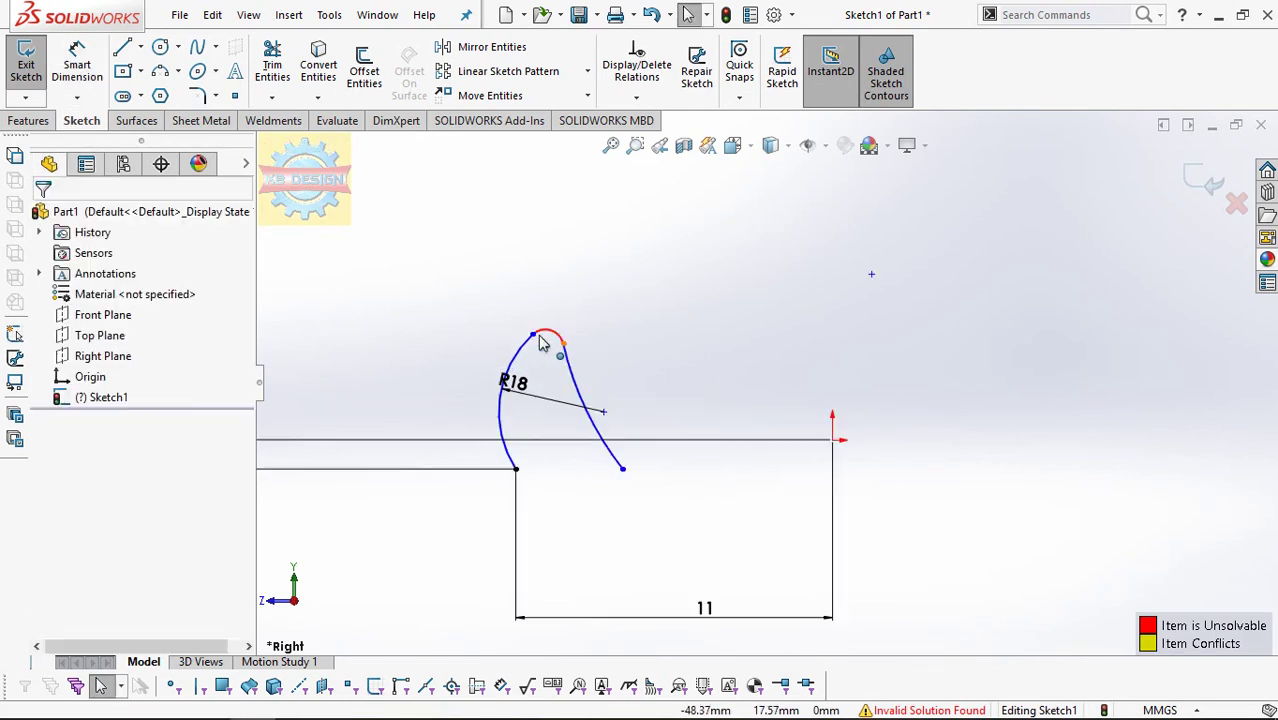
drag(558, 342, 571, 348)
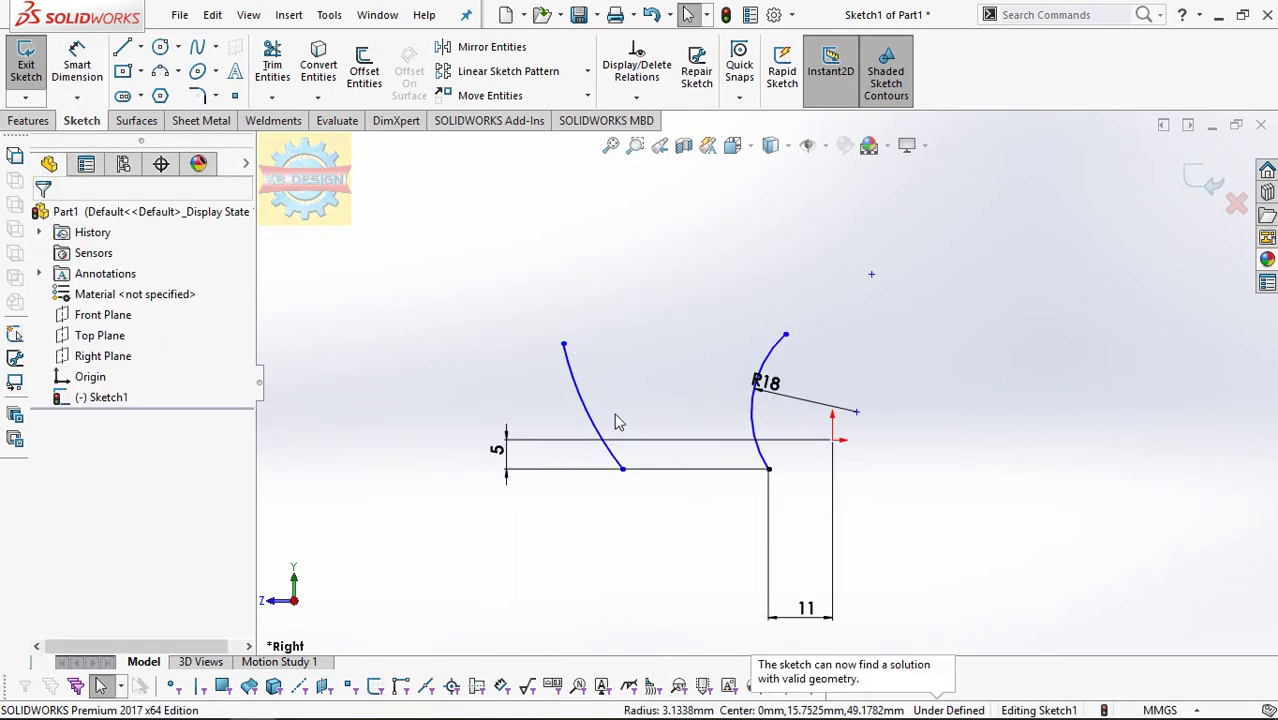
drag(627, 480, 800, 484)
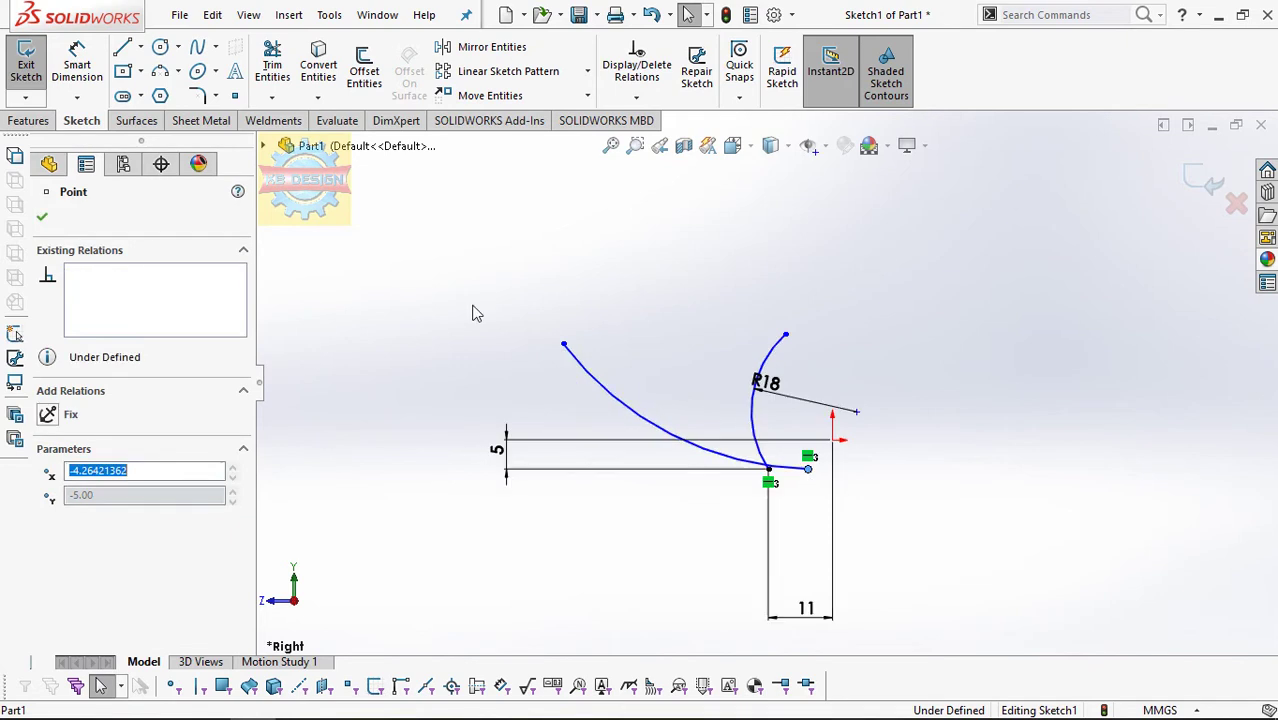
drag(563, 345, 815, 378)
scroll(843, 402, down, 1)
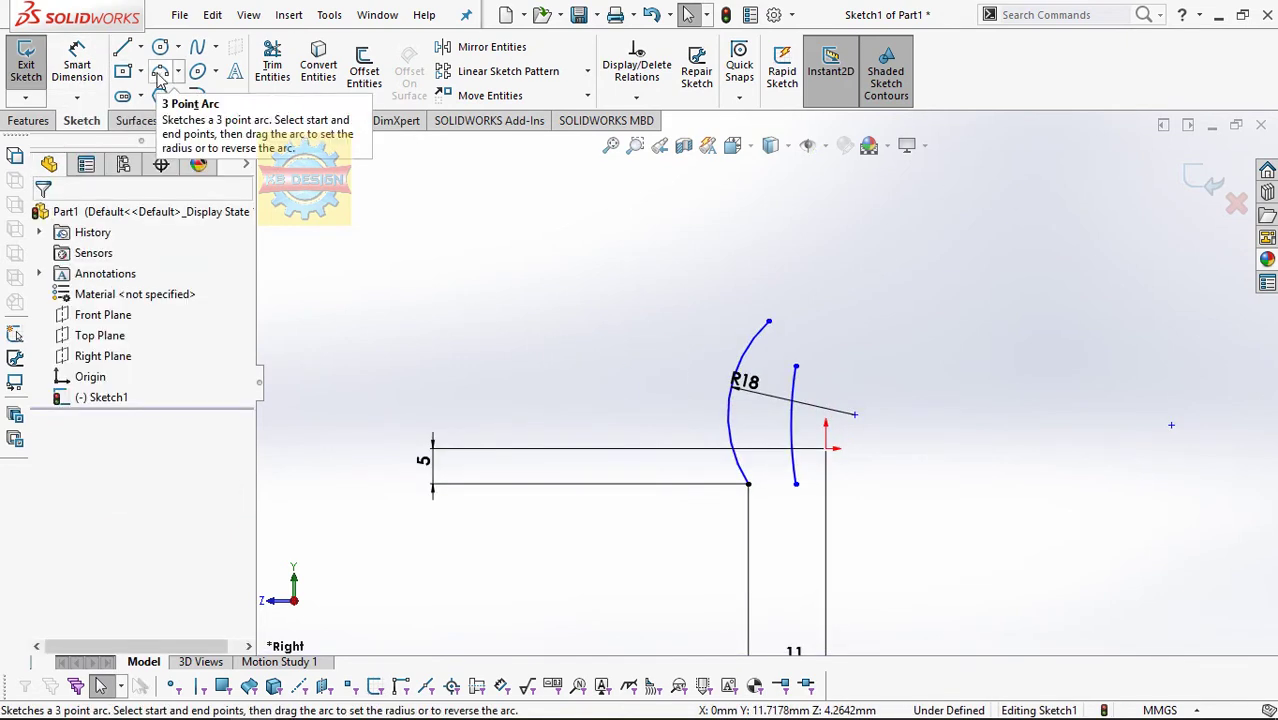
Step: Draw a small 3-point arc bridging the tops of the left and right arcs
click(160, 71)
click(796, 368)
click(769, 322)
click(801, 346)
Step: Make the small top arc tangent to both the left and right arcs
click(636, 97)
click(645, 150)
click(731, 430)
click(34, 537)
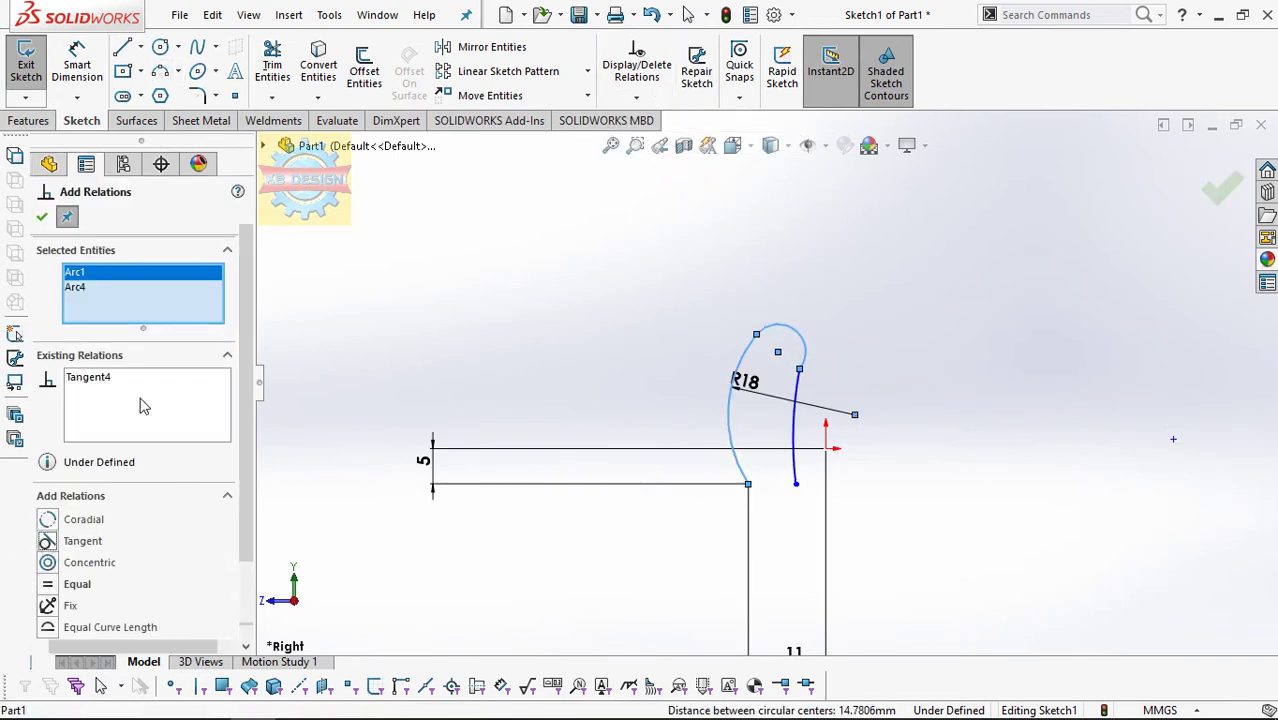
key(Escape)
click(636, 97)
click(645, 140)
click(796, 432)
click(805, 362)
click(44, 542)
key(Escape)
Step: Dimension the small top arc to R1
click(80, 62)
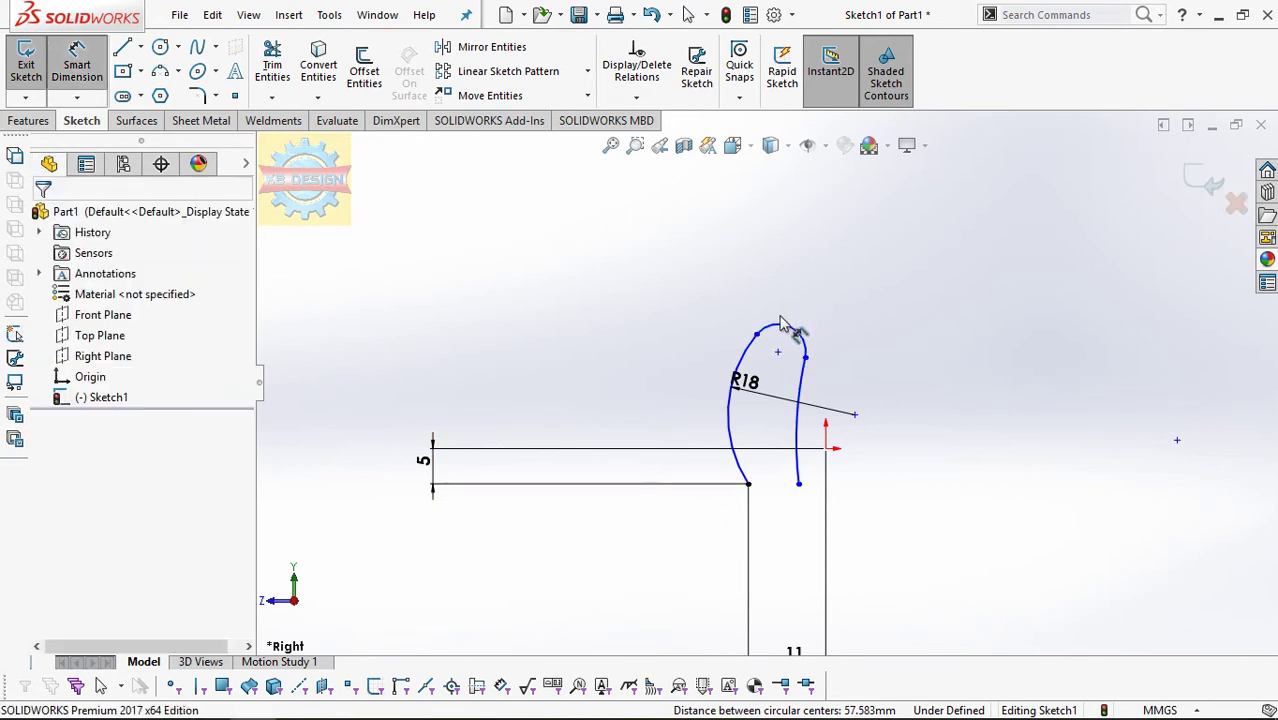
click(782, 326)
click(677, 285)
text(1)
key(Return)
key(Escape)
key(Return)
Step: Dimension the right arc to R30
click(764, 405)
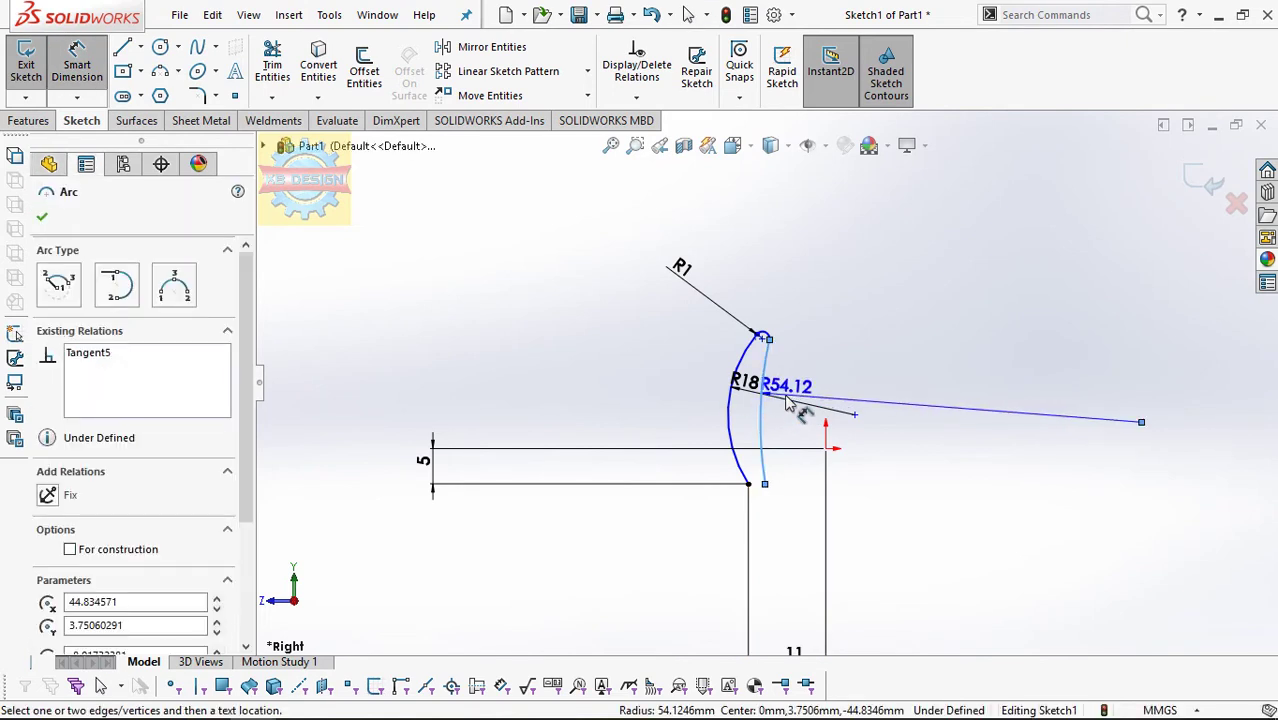
click(810, 398)
text(30)
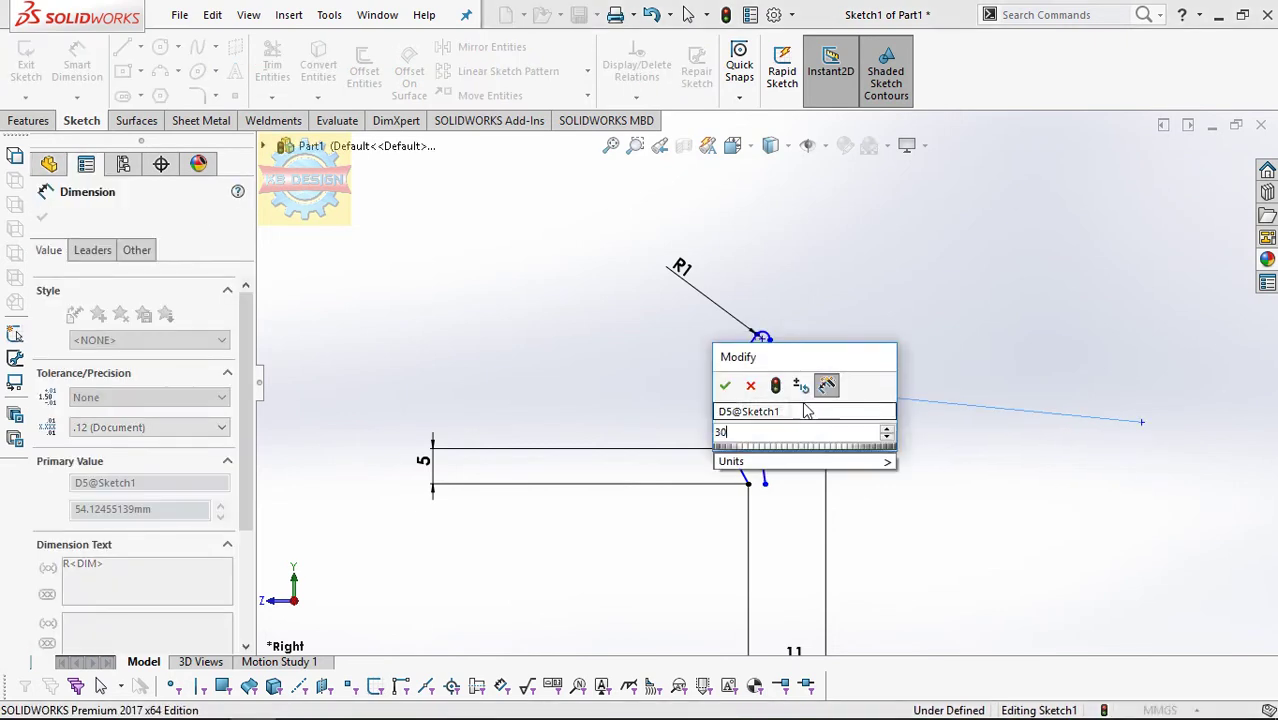
key(Return)
key(Escape)
scroll(900, 497, down, 1)
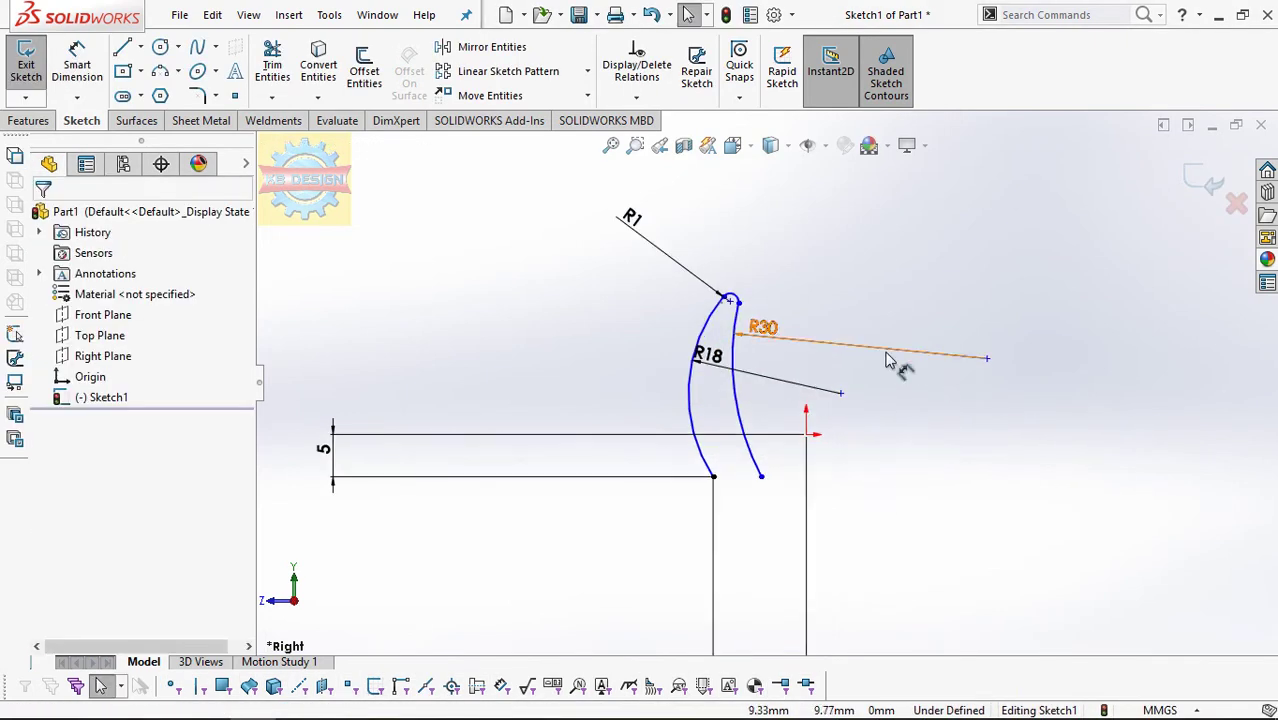
scroll(890, 362, down, 1)
Step: Draw a new outer 3-point arc down to the origin and a small arc closing the blade's bottom
click(160, 71)
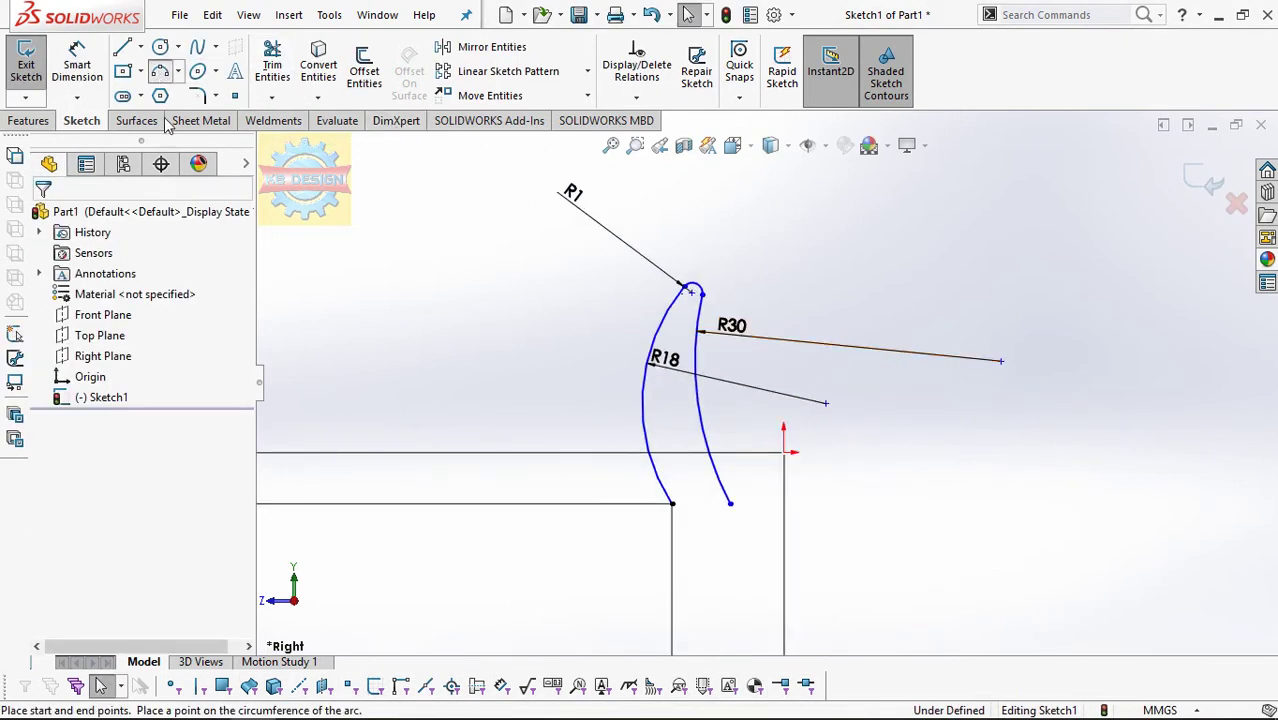
click(730, 503)
click(760, 320)
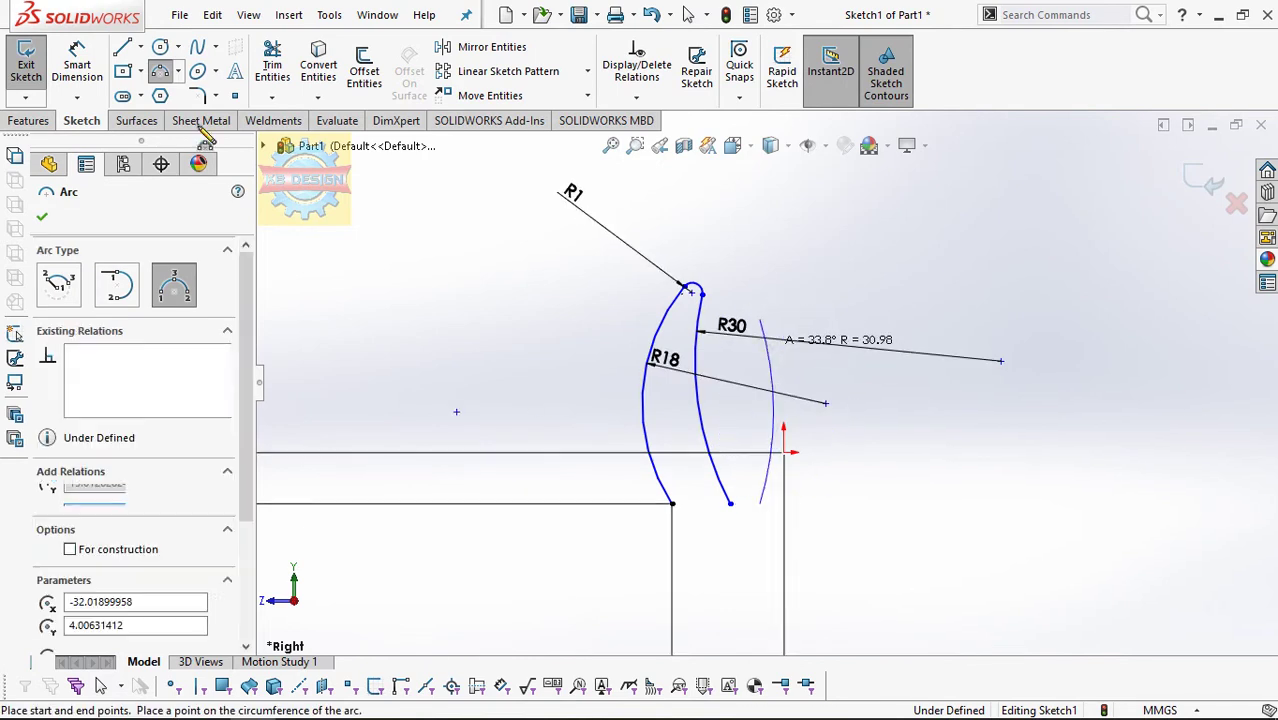
click(745, 515)
Step: Make the new outer arc and small bottom arc tangent to their neighbours
click(660, 142)
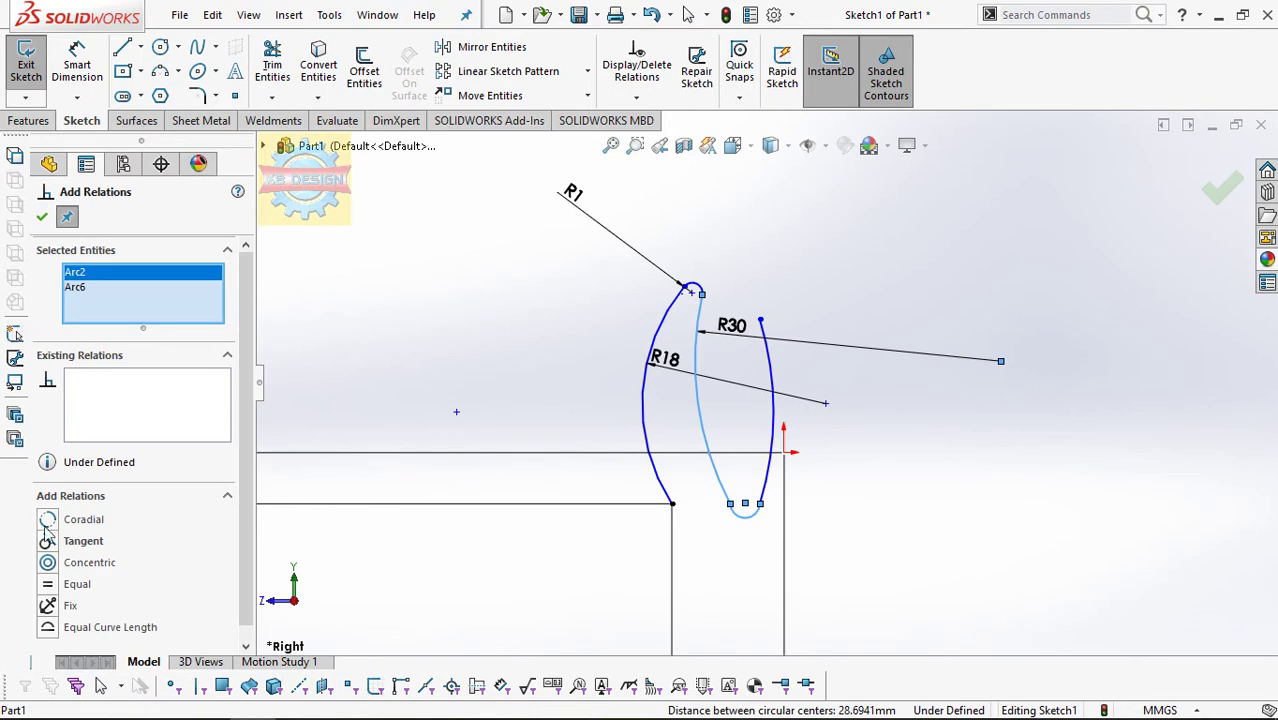
click(47, 541)
click(636, 97)
click(662, 145)
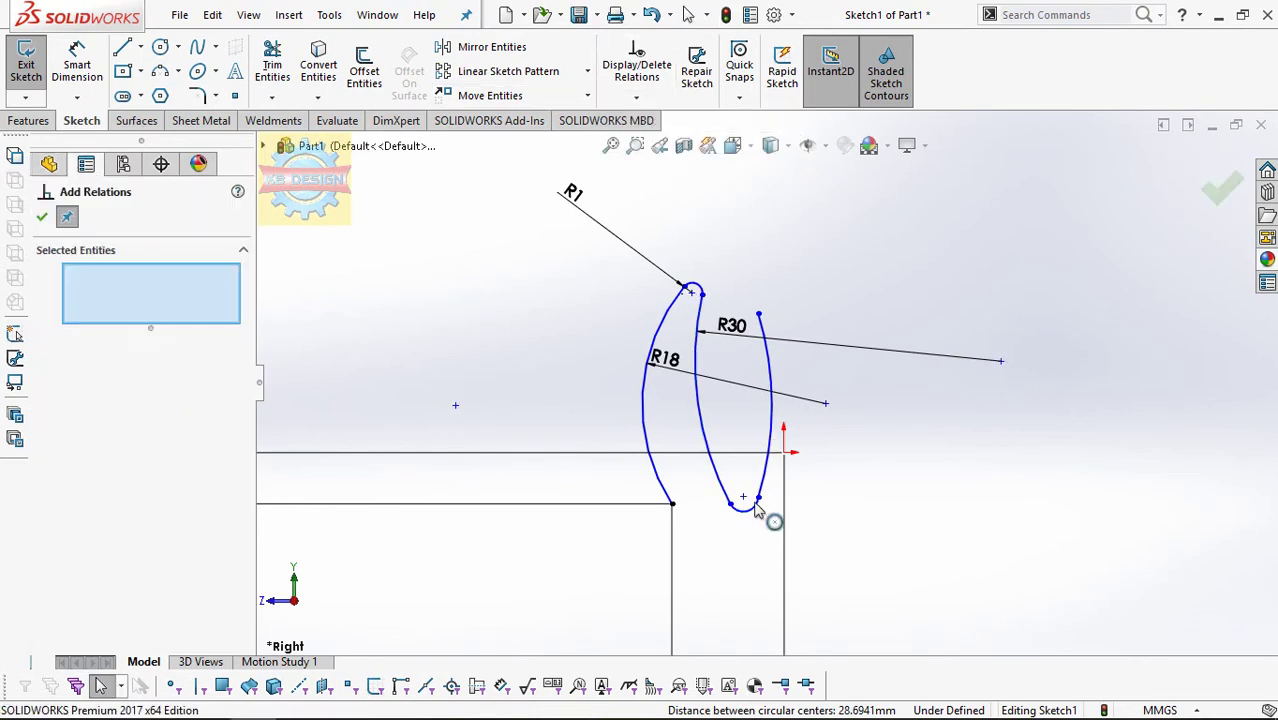
click(772, 484)
click(772, 484)
click(47, 541)
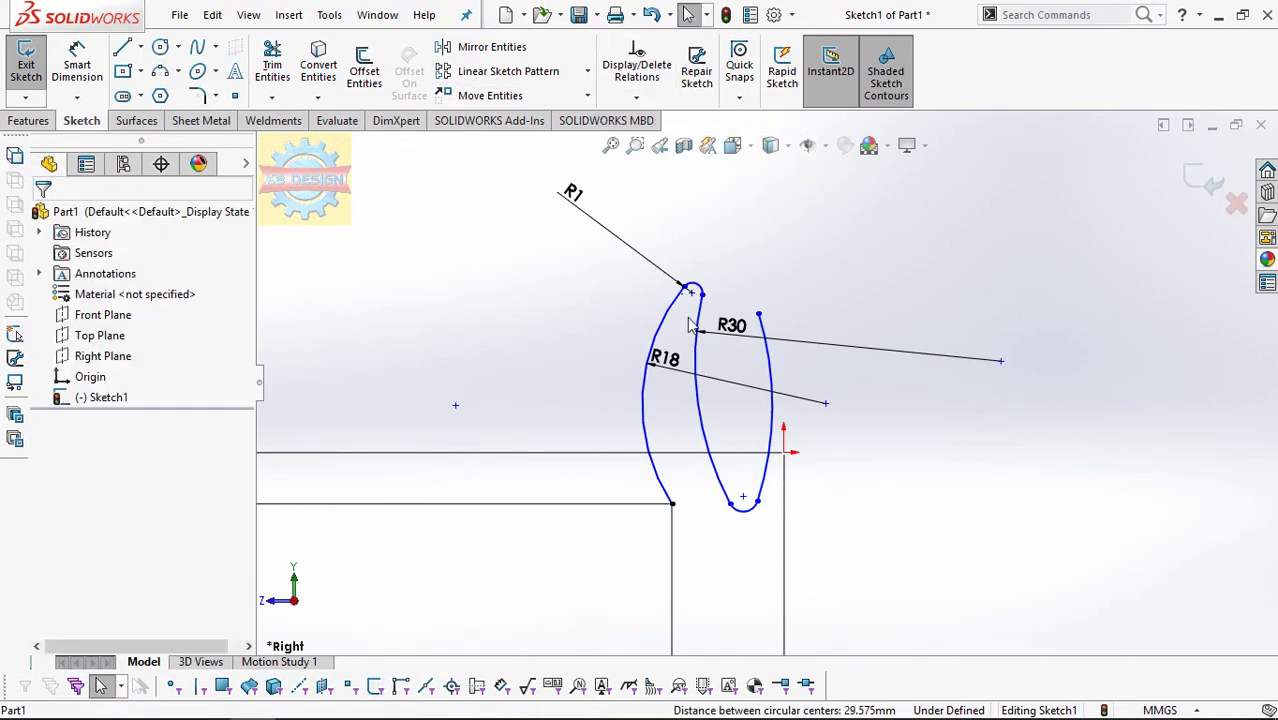
Step: Add a Horizontal relation between the two lower sketch points
click(636, 97)
click(662, 145)
click(757, 501)
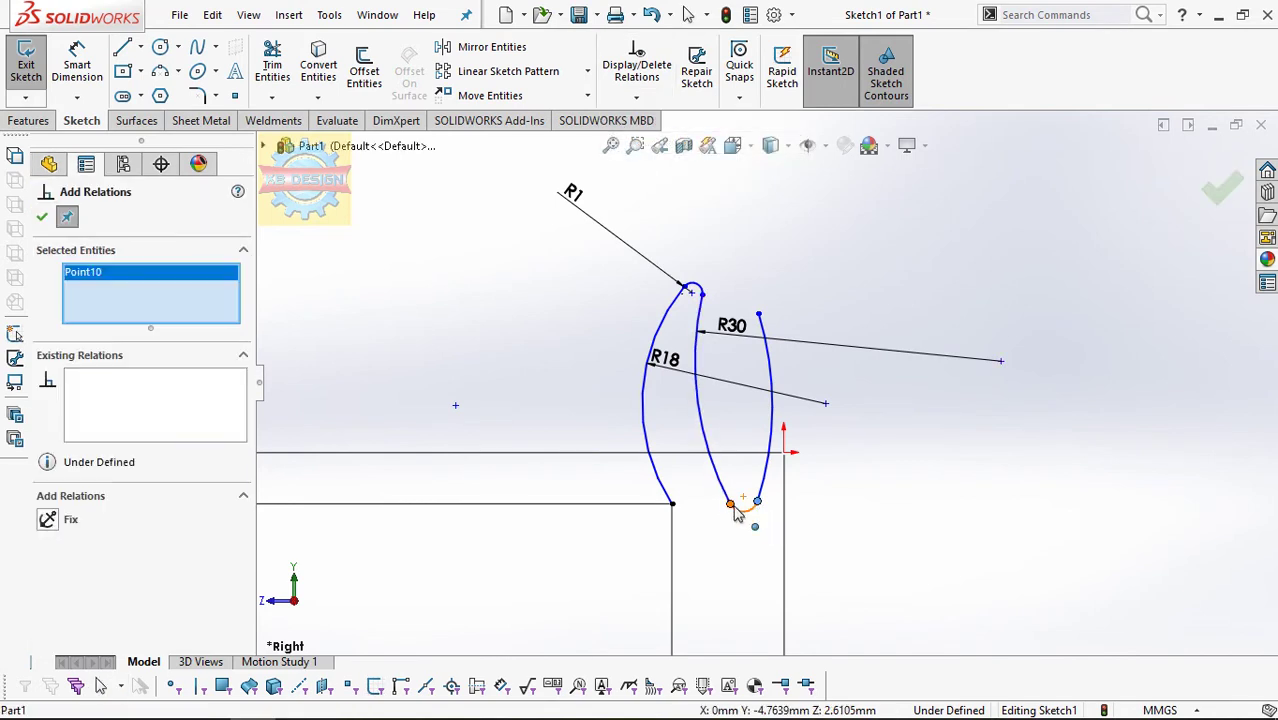
click(730, 503)
click(48, 520)
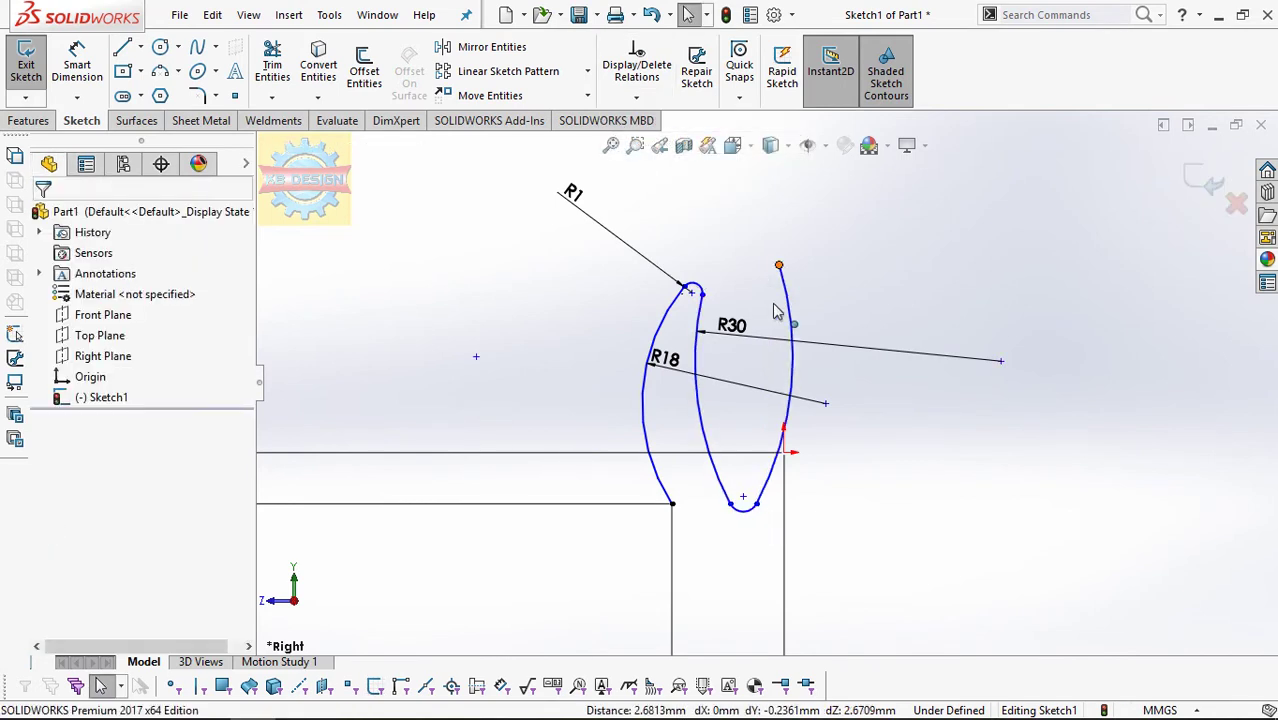
click(787, 310)
Step: Dimension the first lobe's right curve to R31.5
key(d)
click(794, 382)
click(757, 426)
text(31)
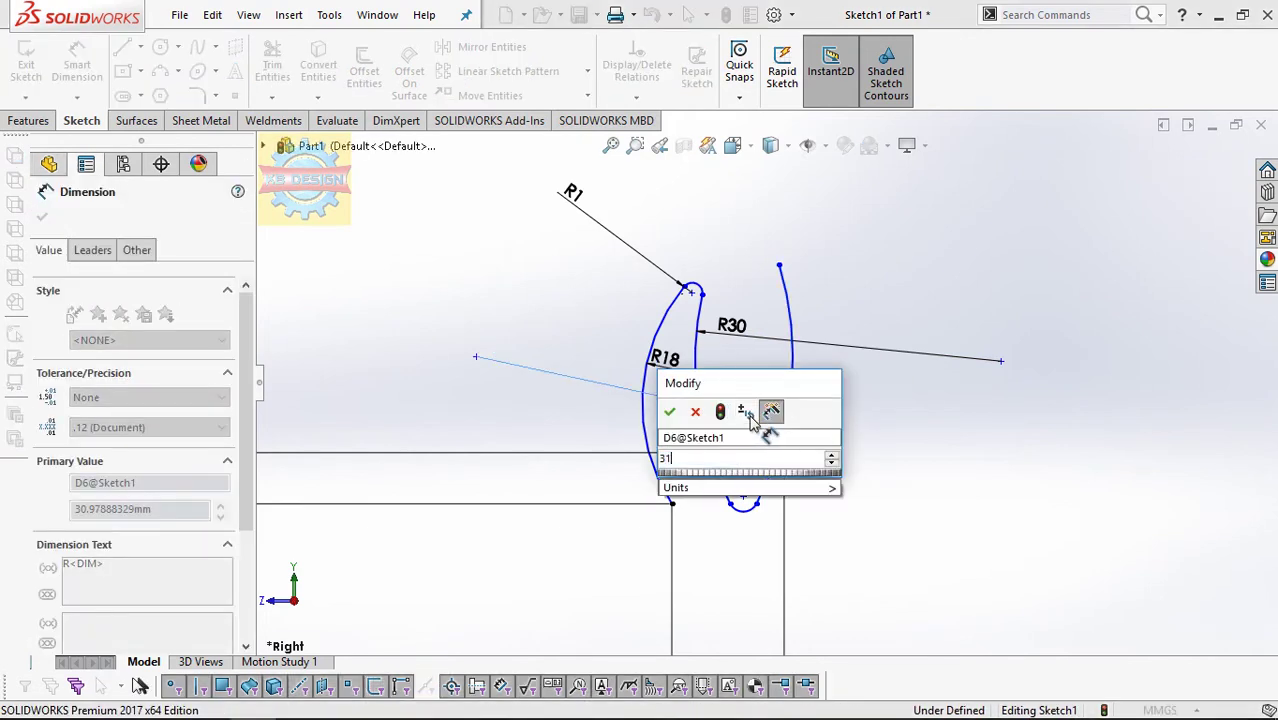
text(.5)
key(Return)
key(Escape)
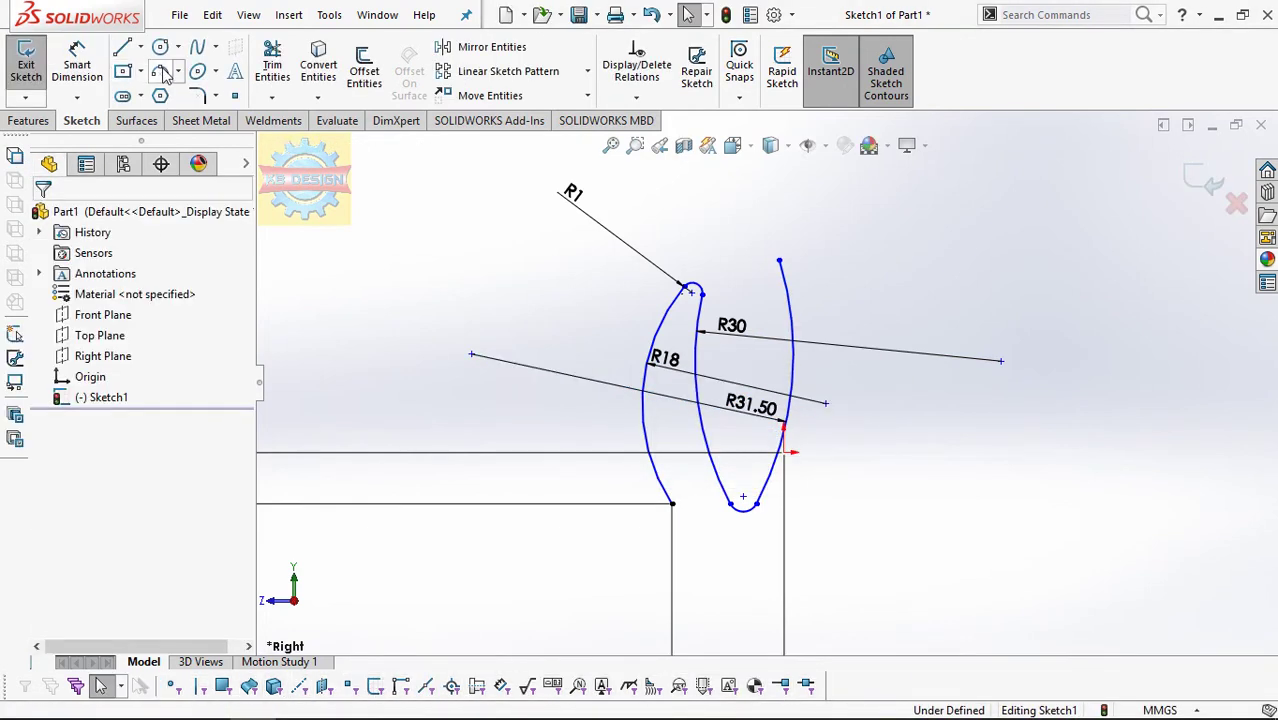
Step: Draw the second loop's top arc and its downward side arc to the right of the first lobe
click(162, 72)
click(779, 260)
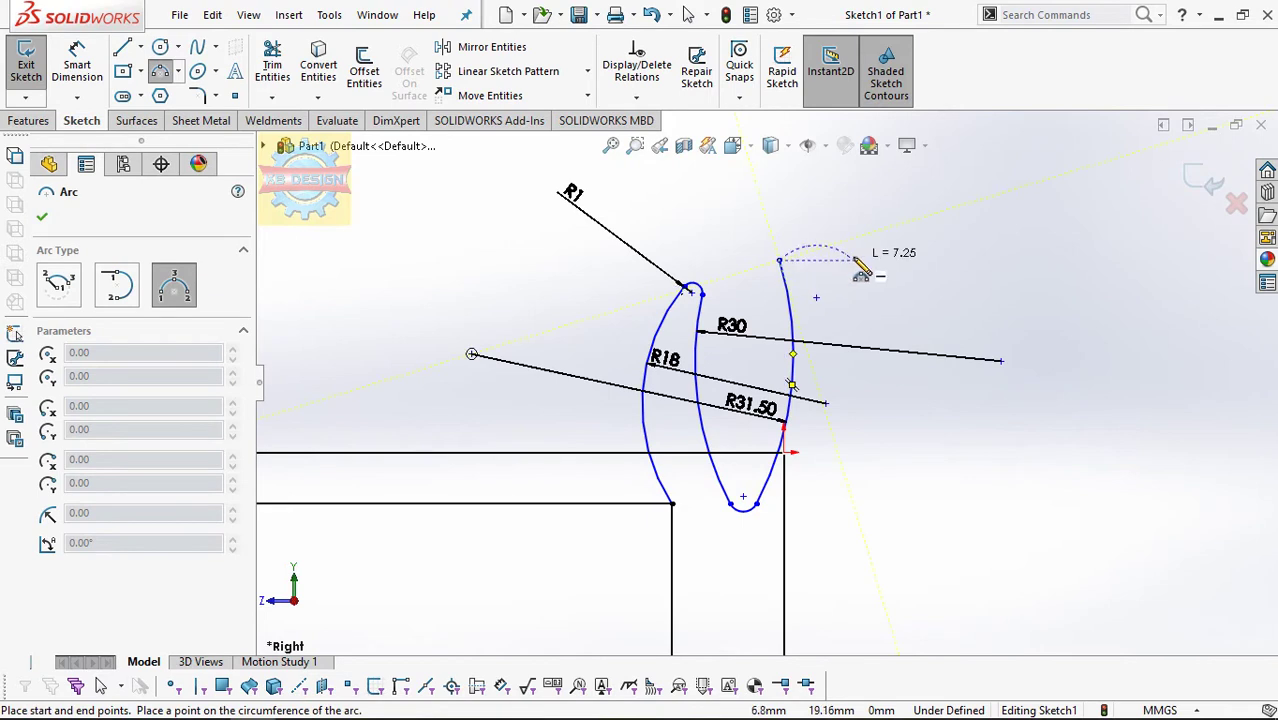
click(853, 260)
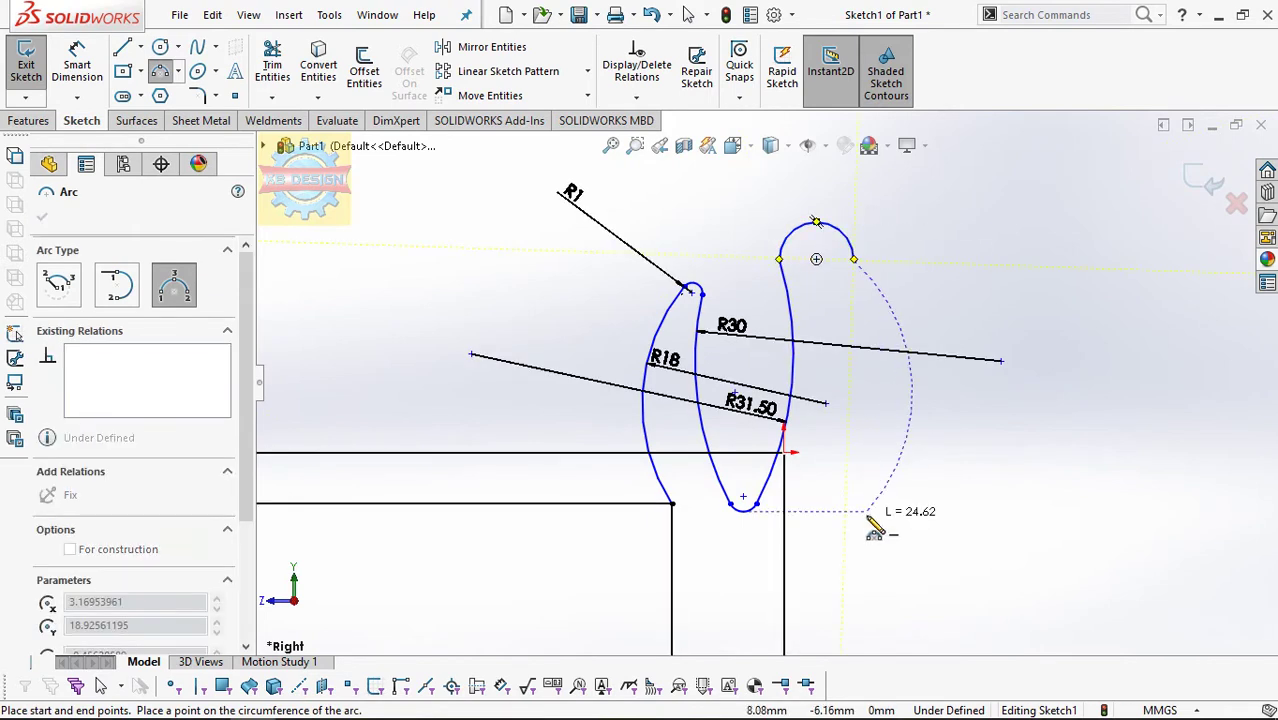
click(852, 506)
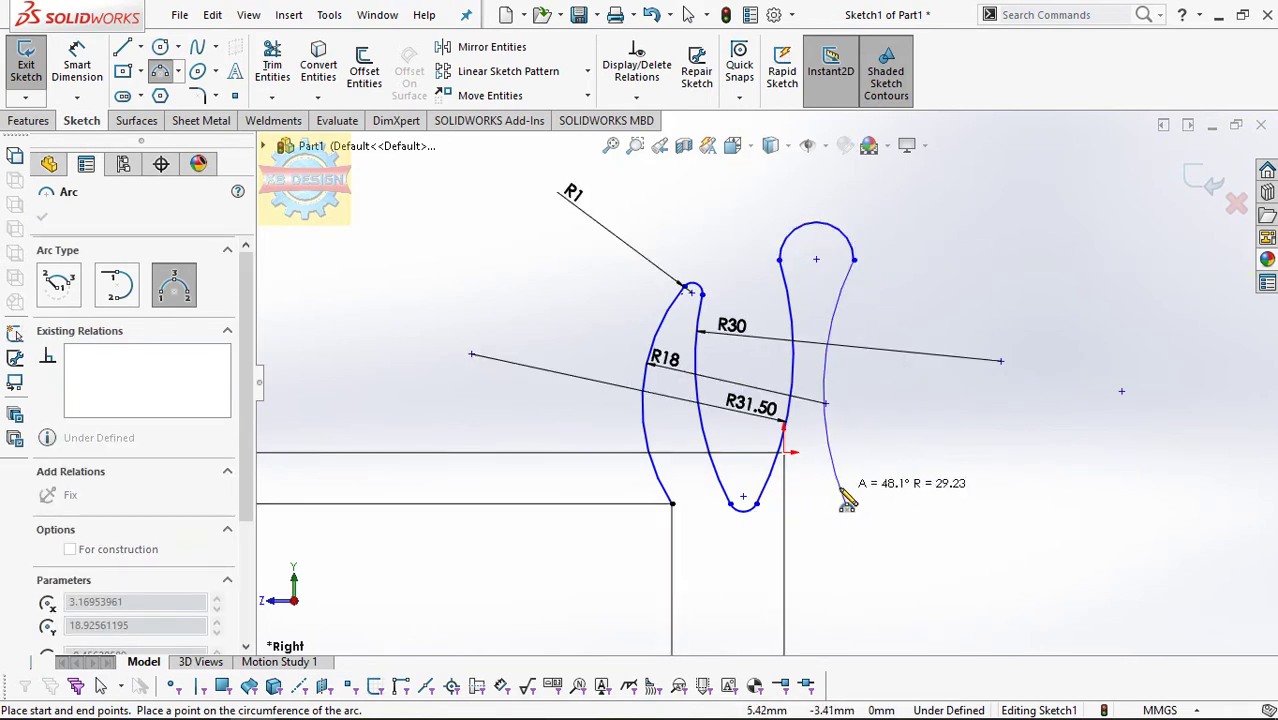
click(846, 503)
key(Escape)
Step: Make the second loop's top arc tangent to its side arcs
click(636, 96)
click(665, 139)
click(816, 222)
click(786, 440)
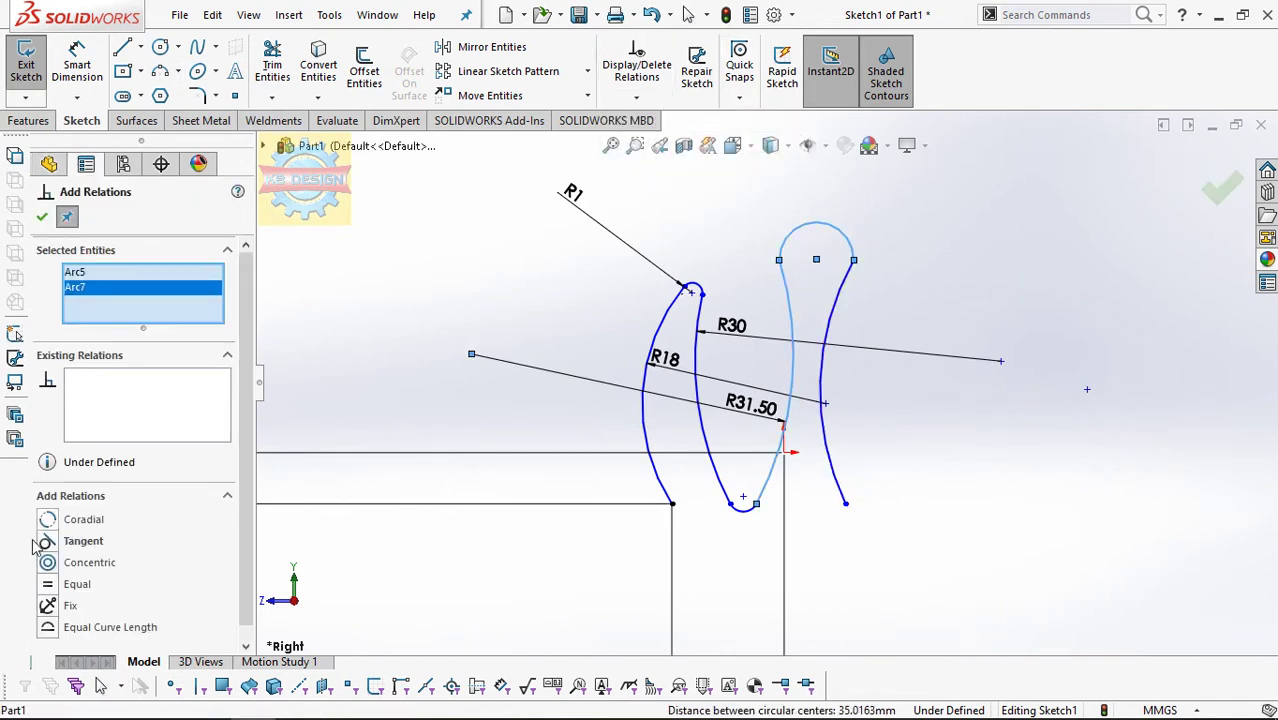
click(636, 96)
click(663, 137)
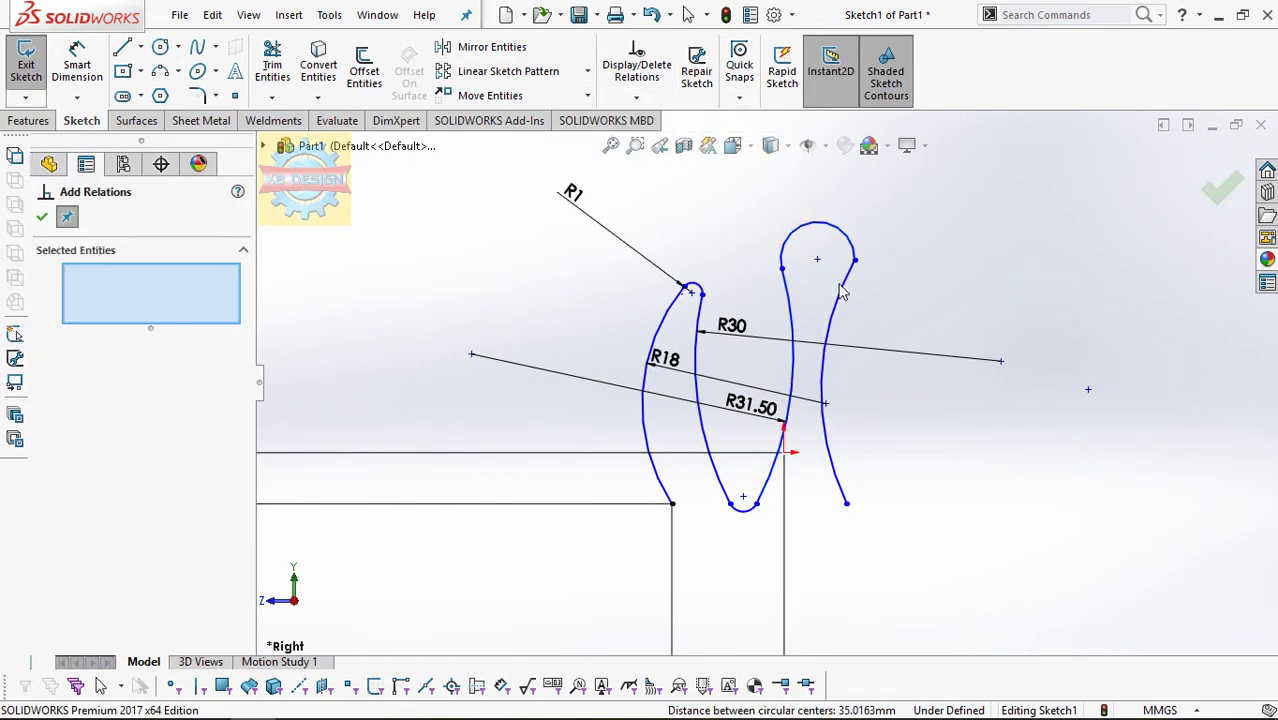
click(828, 380)
click(817, 224)
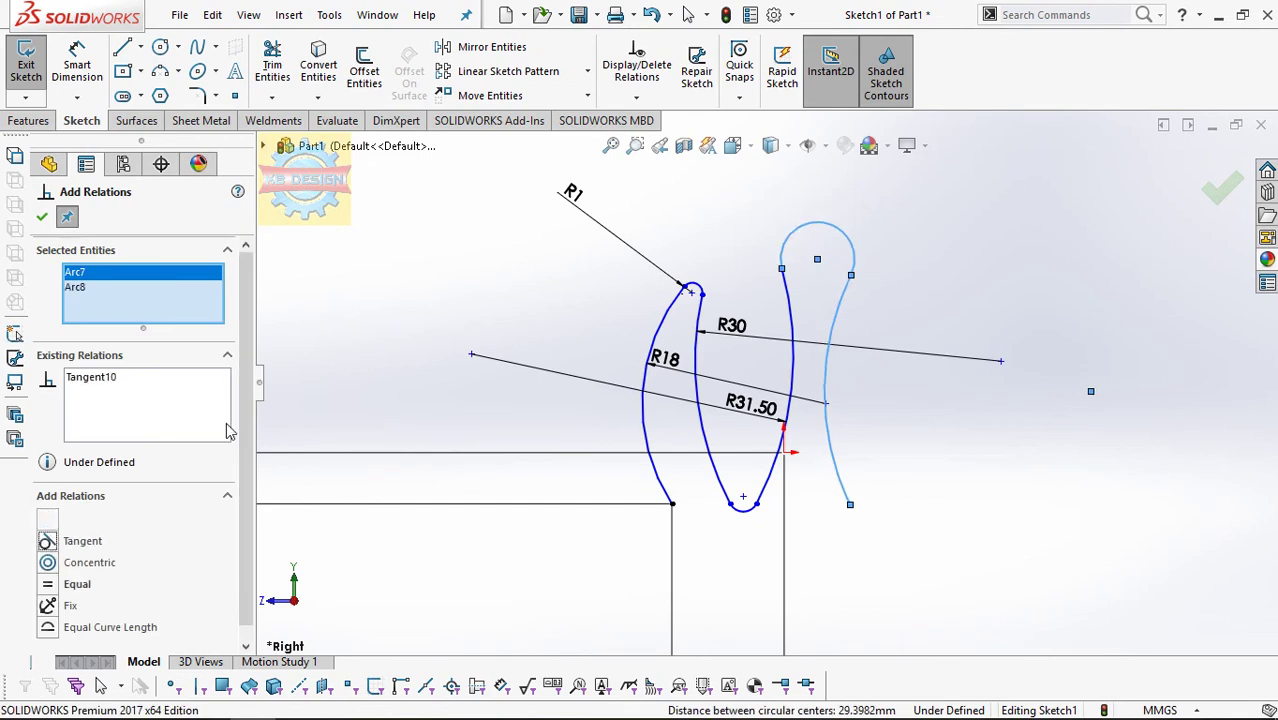
Step: Make the new curve's lower end horizontal with the first lobe's bottom point
click(636, 96)
click(665, 139)
click(850, 504)
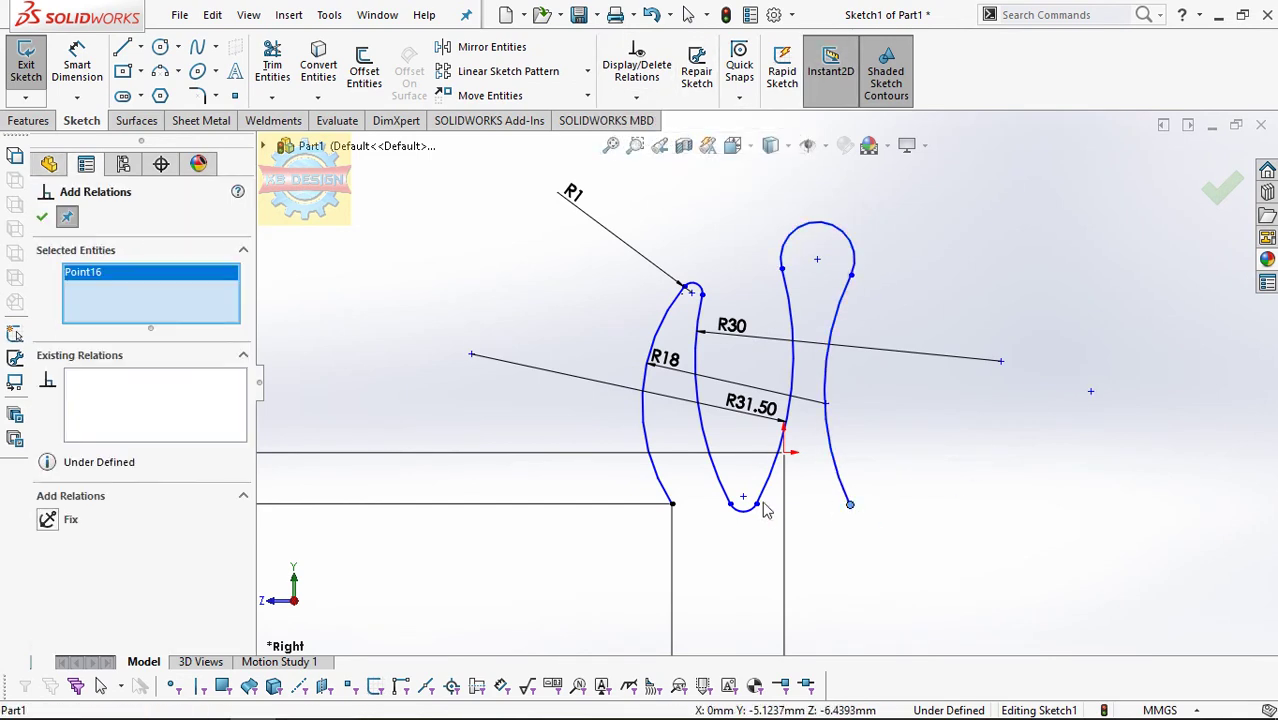
click(756, 503)
click(50, 522)
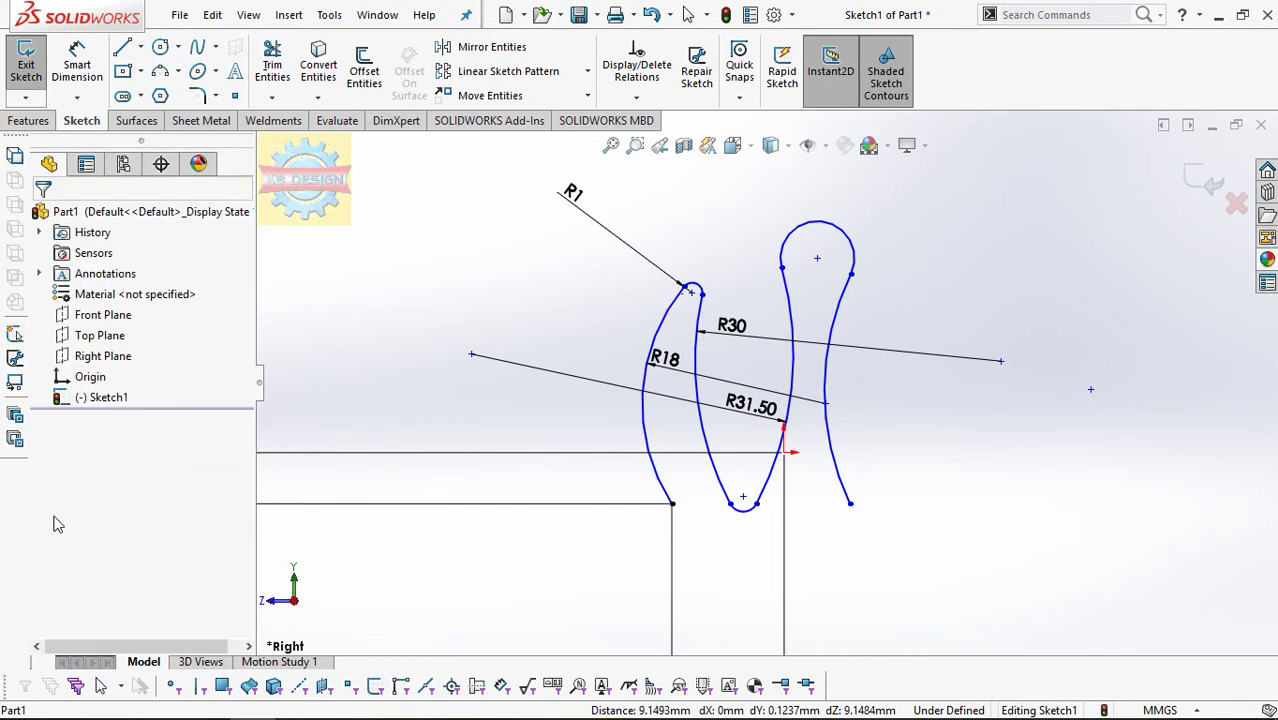
click(162, 70)
Step: Sketch a crescent-shaped 3-point arc to the right of the second loop
click(940, 274)
click(940, 452)
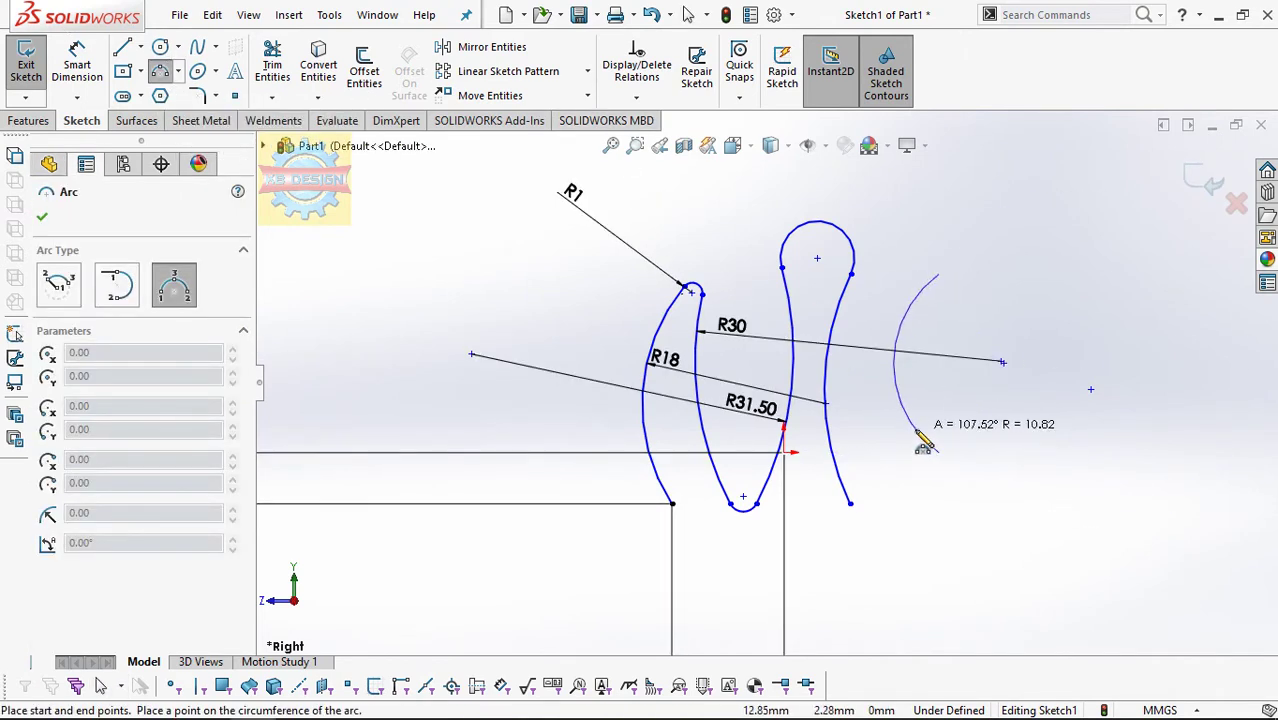
click(905, 400)
key(Escape)
Step: Dimension the second loop's top arc to R1.5 and drag it into position
click(787, 226)
click(768, 208)
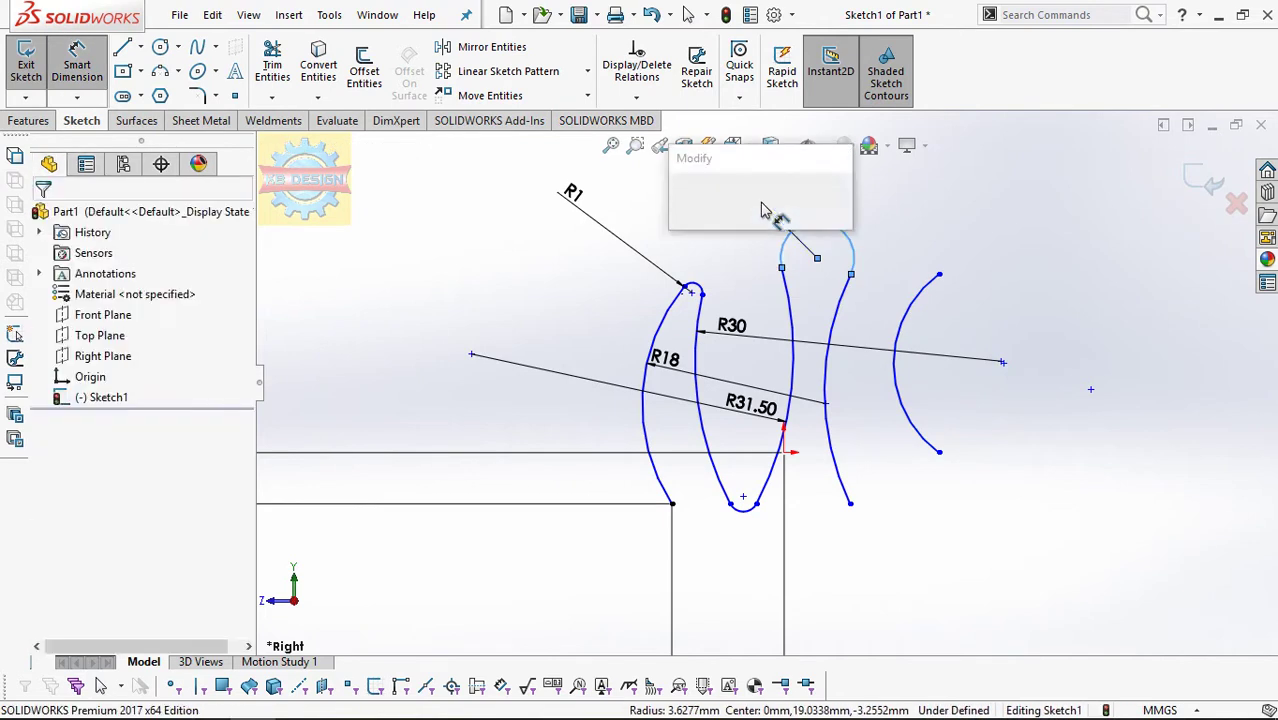
text(1.5)
key(Return)
key(Escape)
mouse_move(810, 502)
mouse_down()
mouse_move(901, 516)
mouse_move(878, 502)
mouse_up()
drag(823, 273, 832, 305)
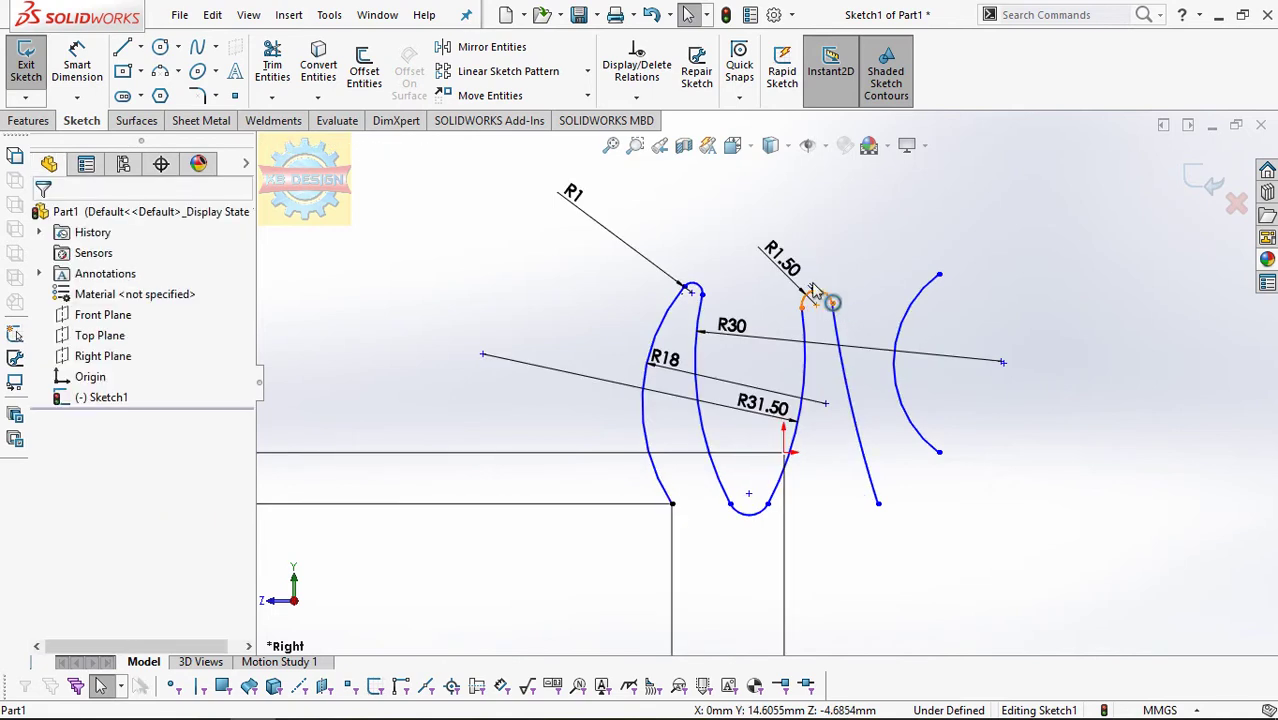
Step: Dimension the second loop's outer curve to R18.5
click(77, 72)
click(856, 395)
click(876, 396)
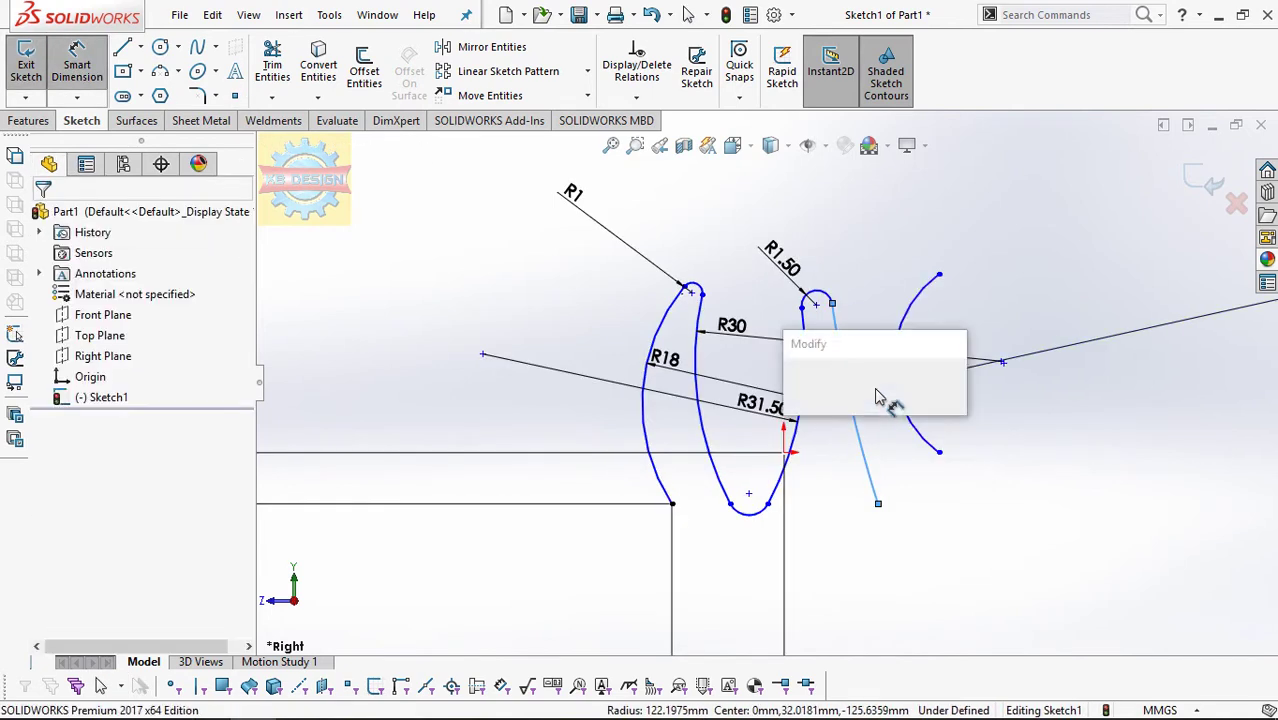
text(18.5)
key(Return)
key(Escape)
key(Escape)
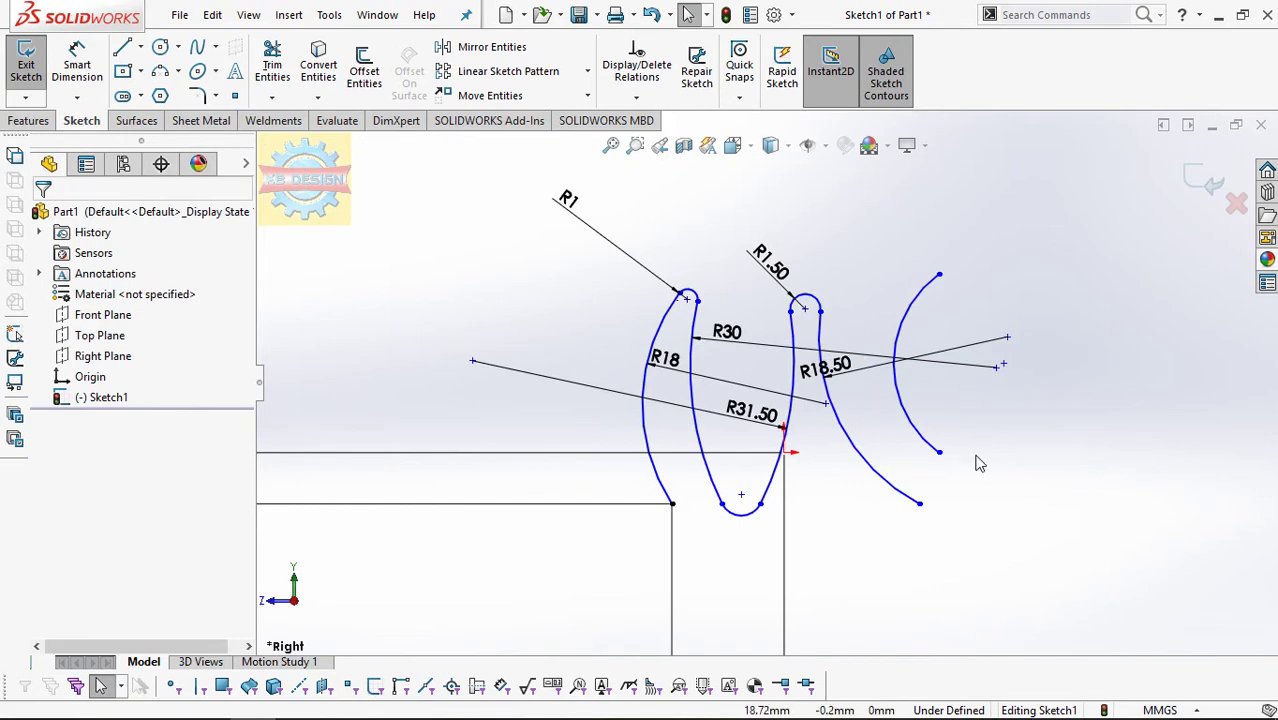
scroll(975, 460, down, 2)
Step: Draw a small 3-point arc joining the crescent's lower end to the outer curve
key(a)
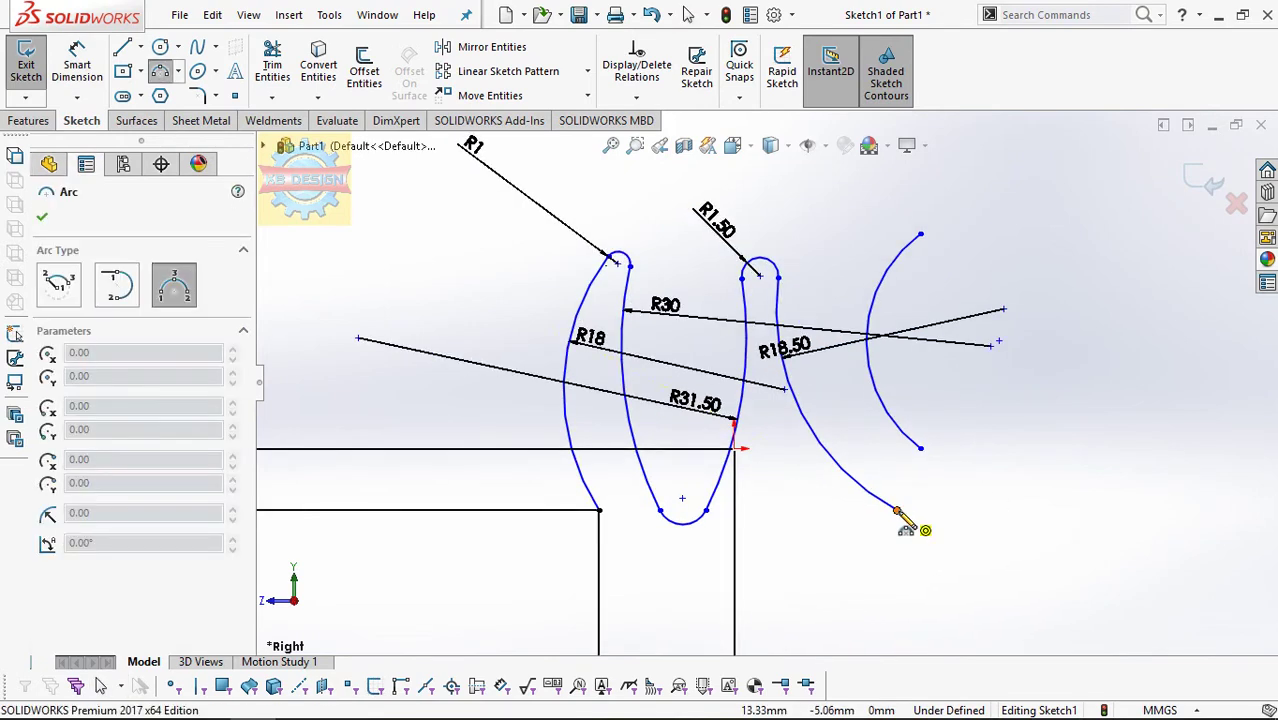
click(897, 510)
click(920, 448)
click(930, 477)
Step: Make the small connecting arc tangent to its neighbouring curve
click(636, 97)
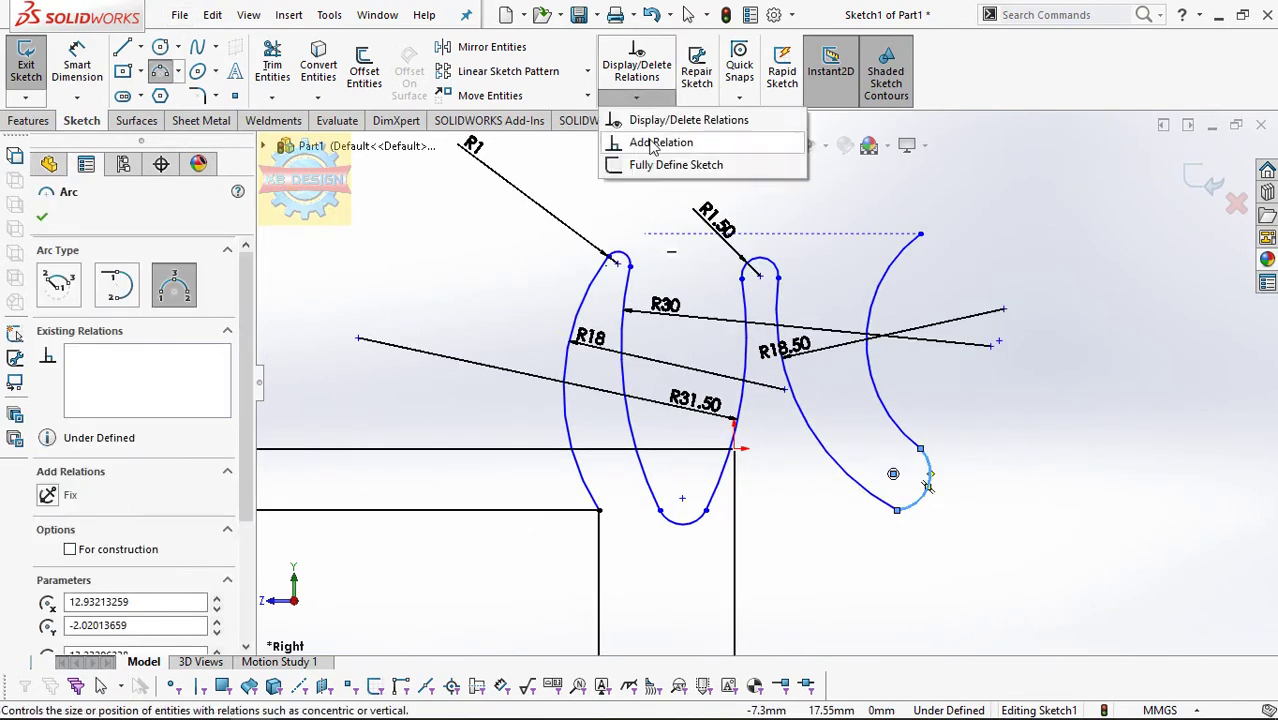
click(640, 137)
click(912, 441)
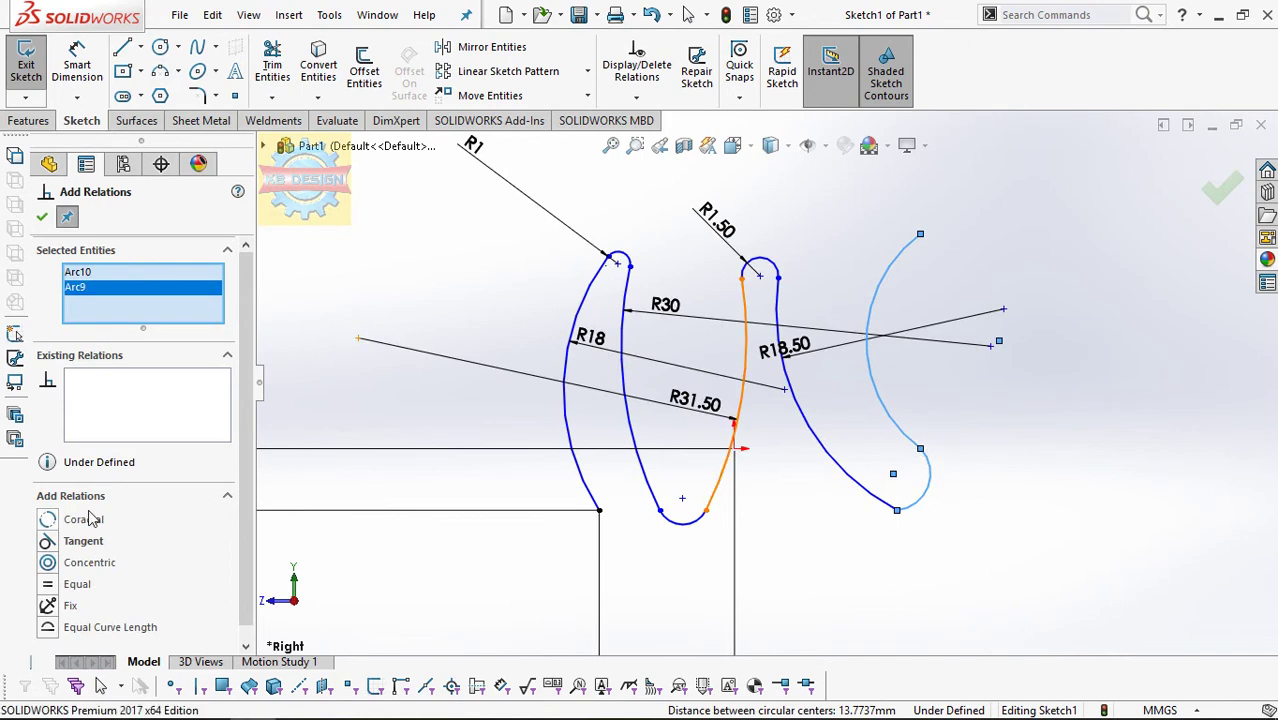
key(Escape)
click(636, 97)
click(640, 137)
click(924, 492)
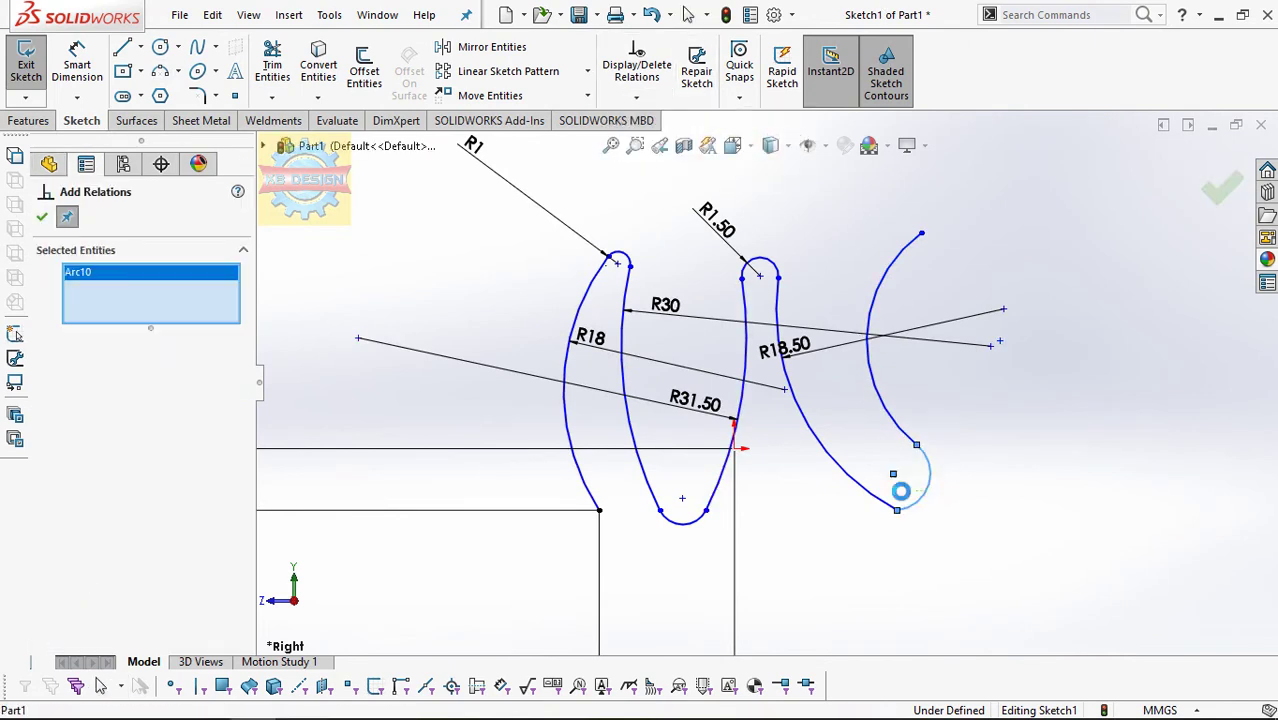
click(876, 502)
click(47, 541)
key(Escape)
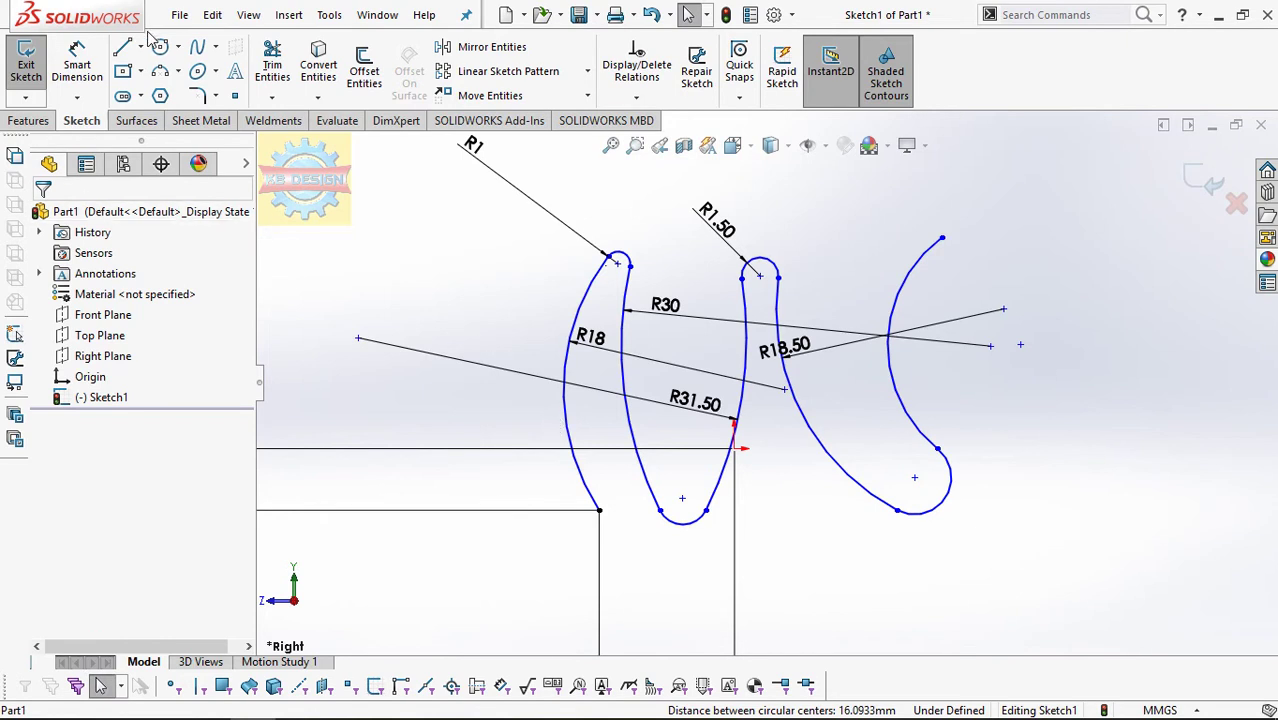
Step: Draw the big right-side arc and a small top arc meeting the crescent's top
key(Return)
click(1047, 510)
click(1014, 288)
click(990, 266)
click(990, 265)
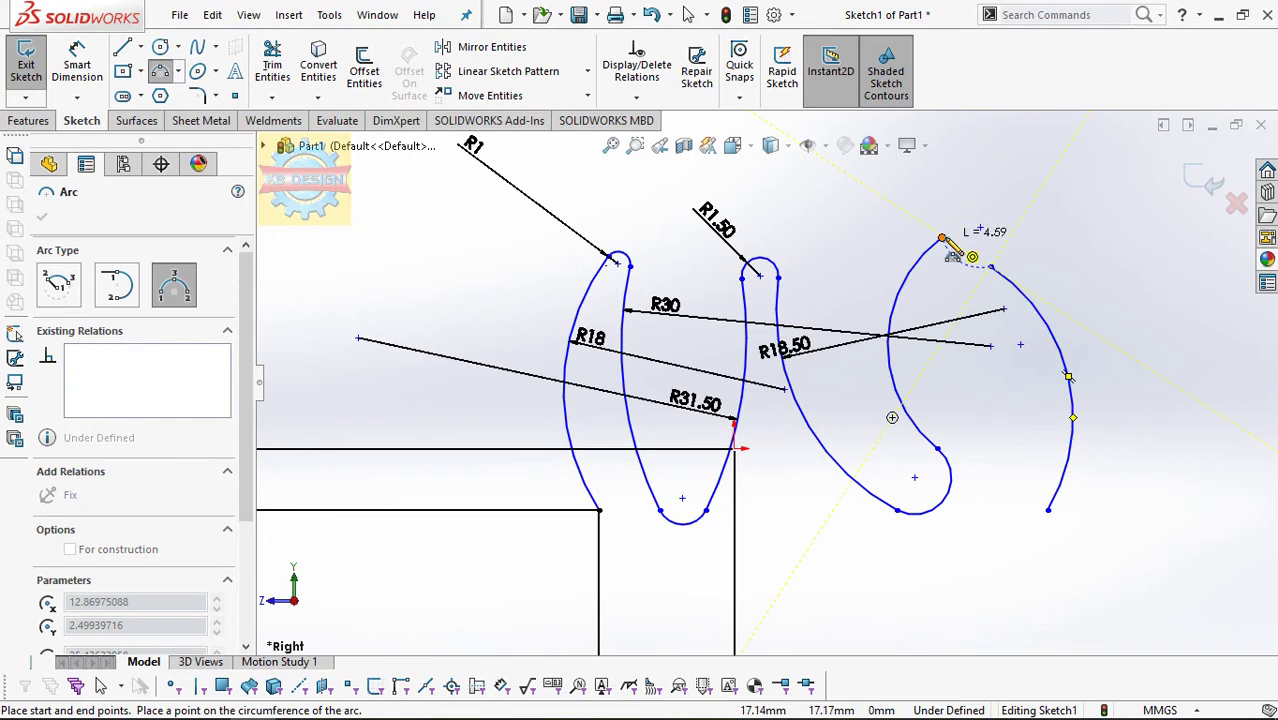
click(941, 237)
click(958, 233)
Step: Make the small top arc tangent to both the crescent and the big right arc
click(636, 97)
click(650, 145)
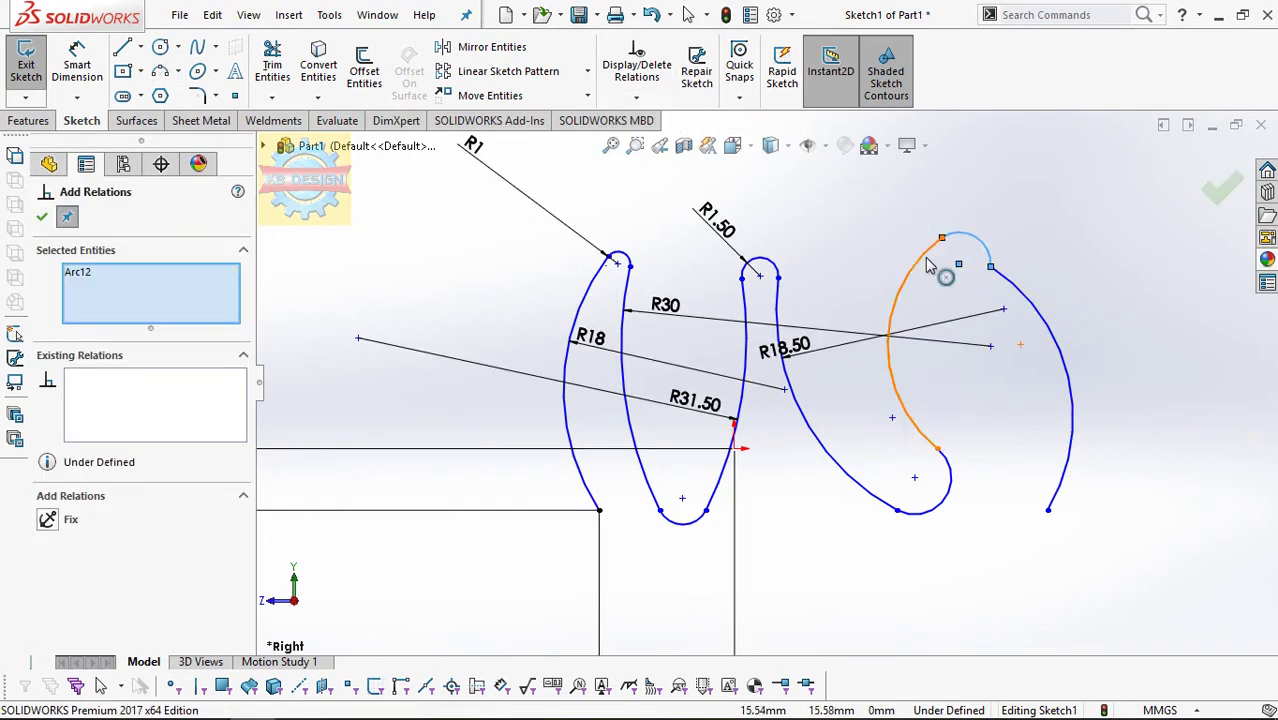
click(941, 271)
click(636, 97)
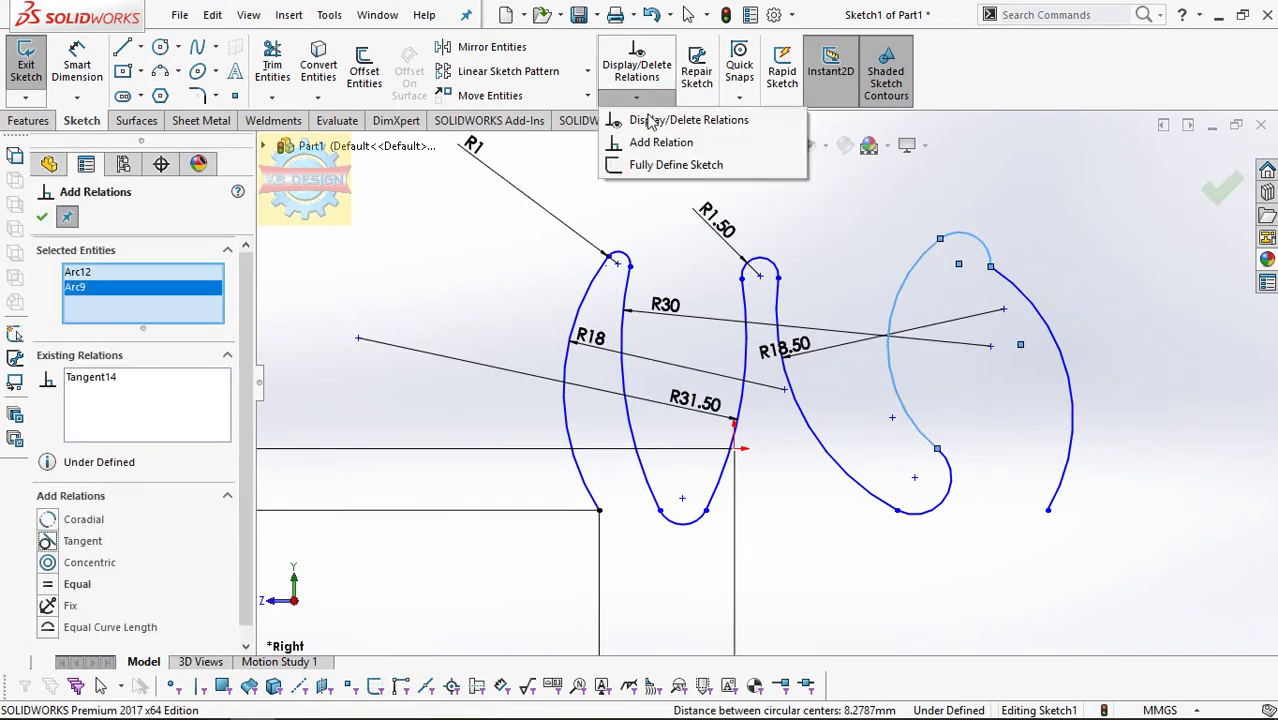
click(660, 146)
click(1035, 292)
click(980, 247)
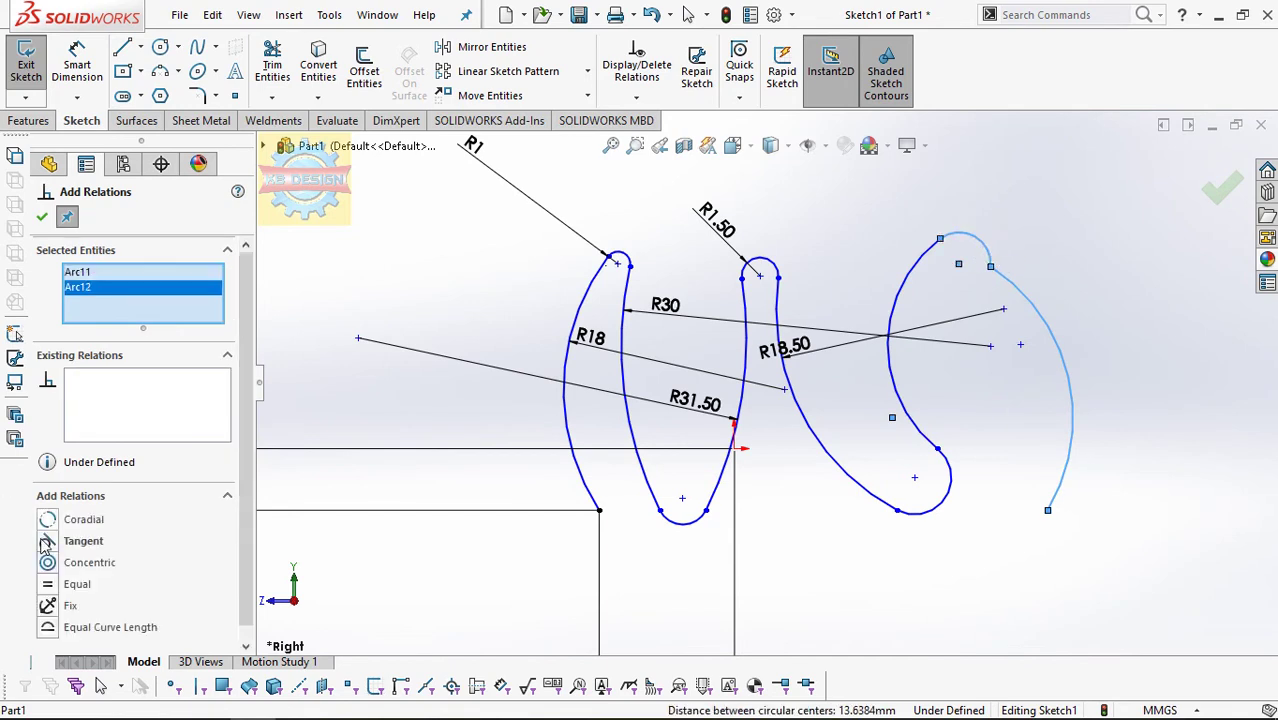
key(Escape)
Step: Add a Horizontal relation between the first lobe's bottom point and the big arc's lower end
click(636, 97)
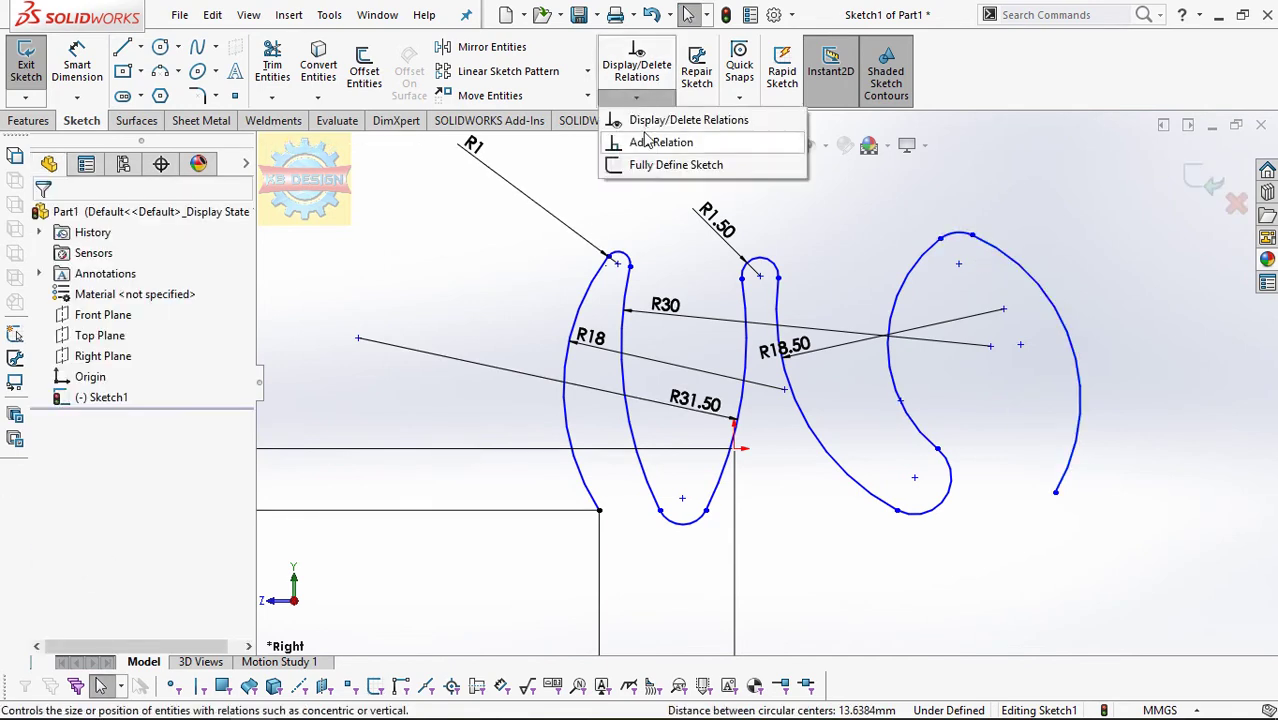
click(655, 141)
click(1055, 494)
click(706, 510)
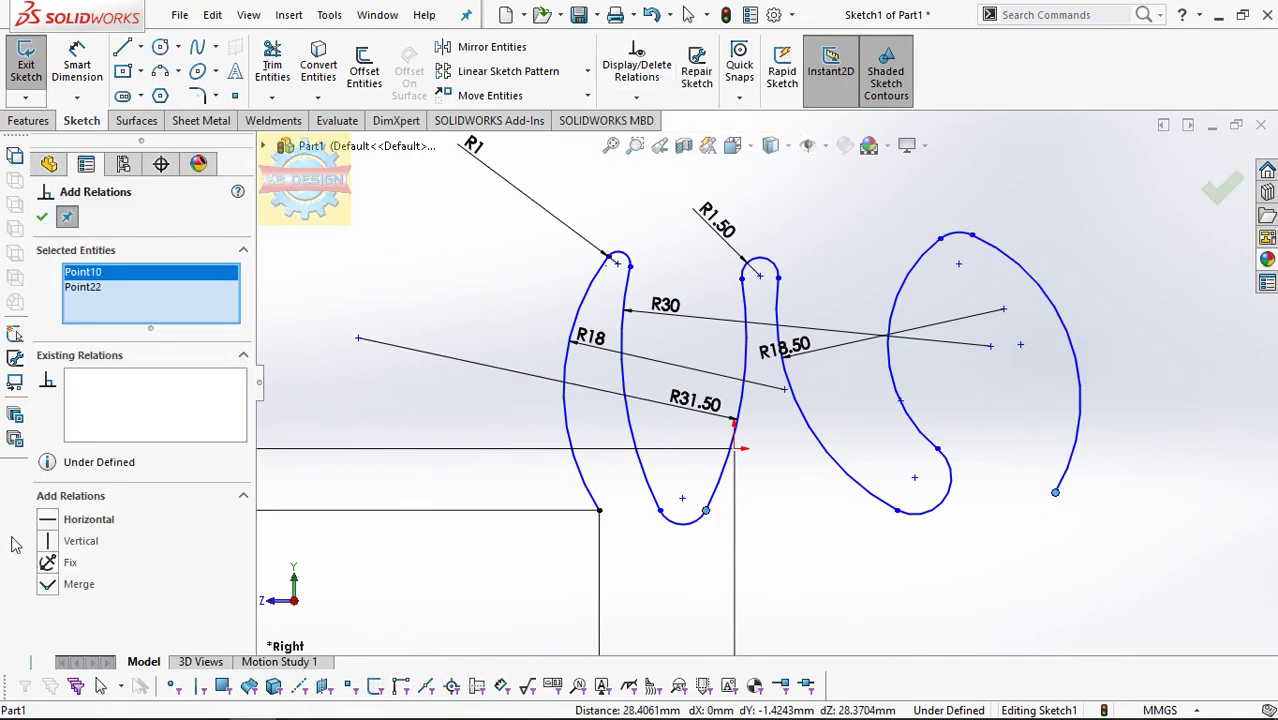
click(84, 76)
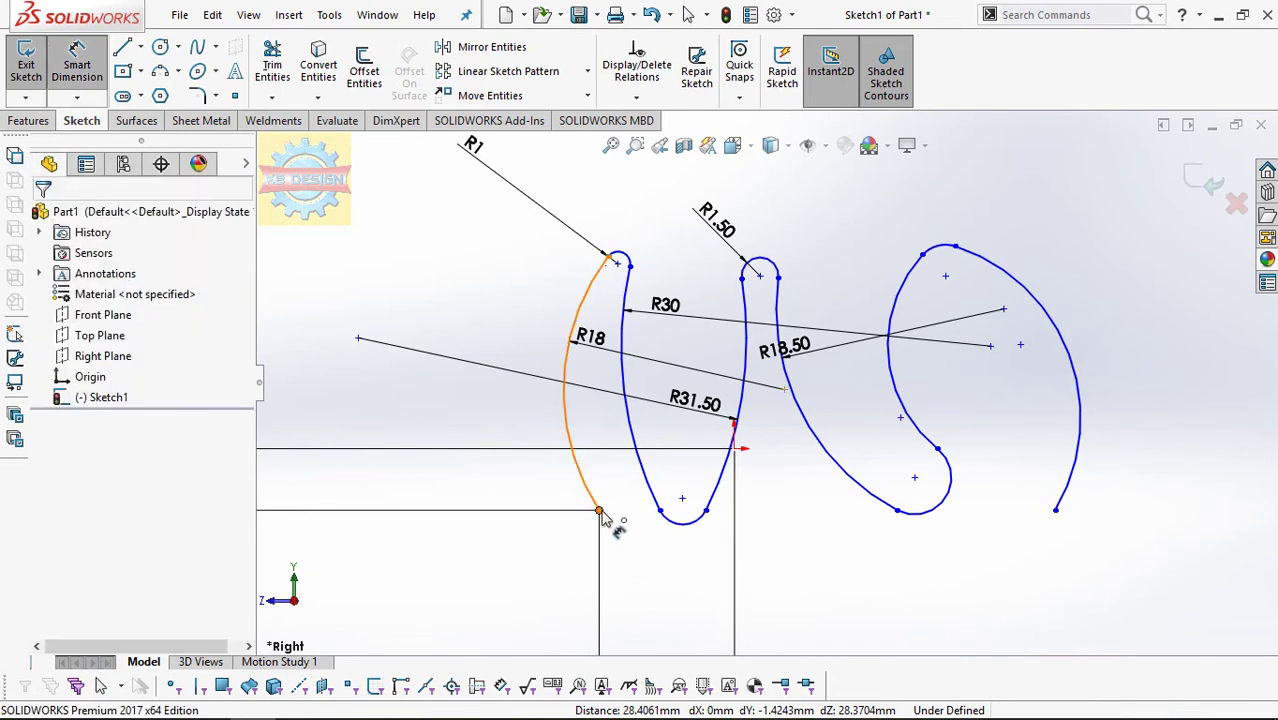
Step: Dimension the horizontal width between the left and right lobe bottoms at 37.05 mm
click(599, 511)
click(1055, 510)
click(955, 618)
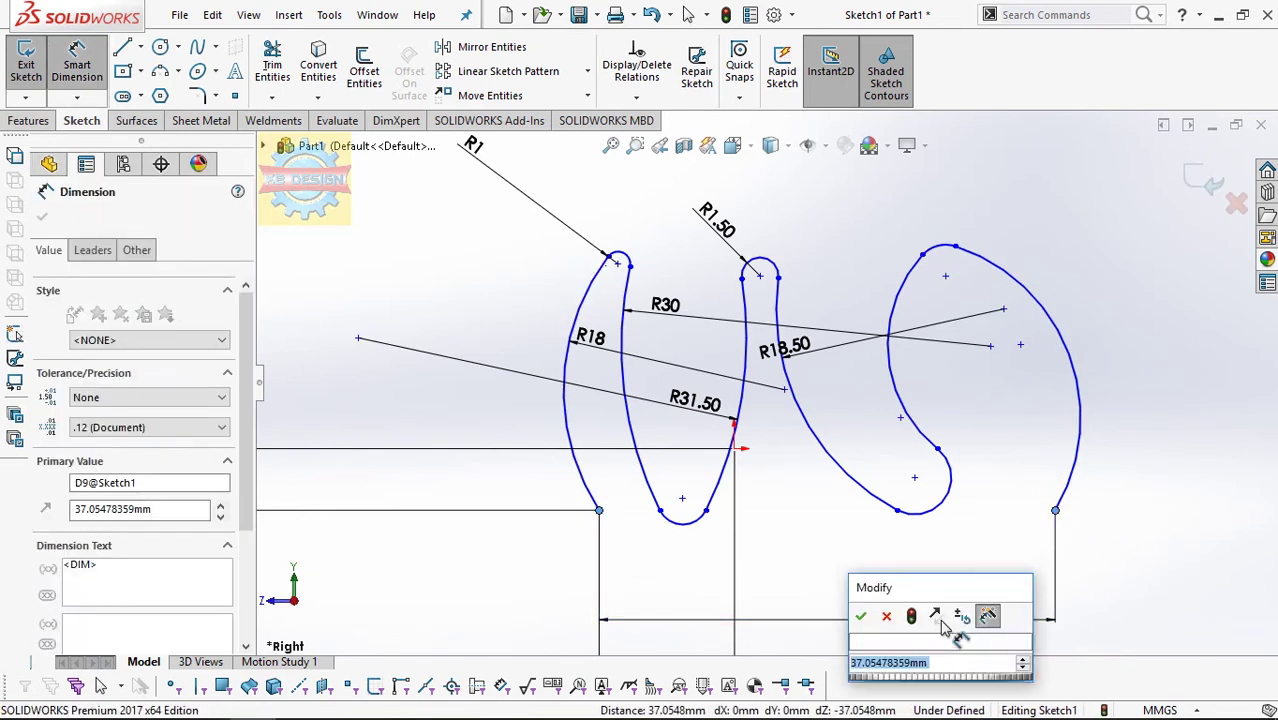
key(Return)
key(Escape)
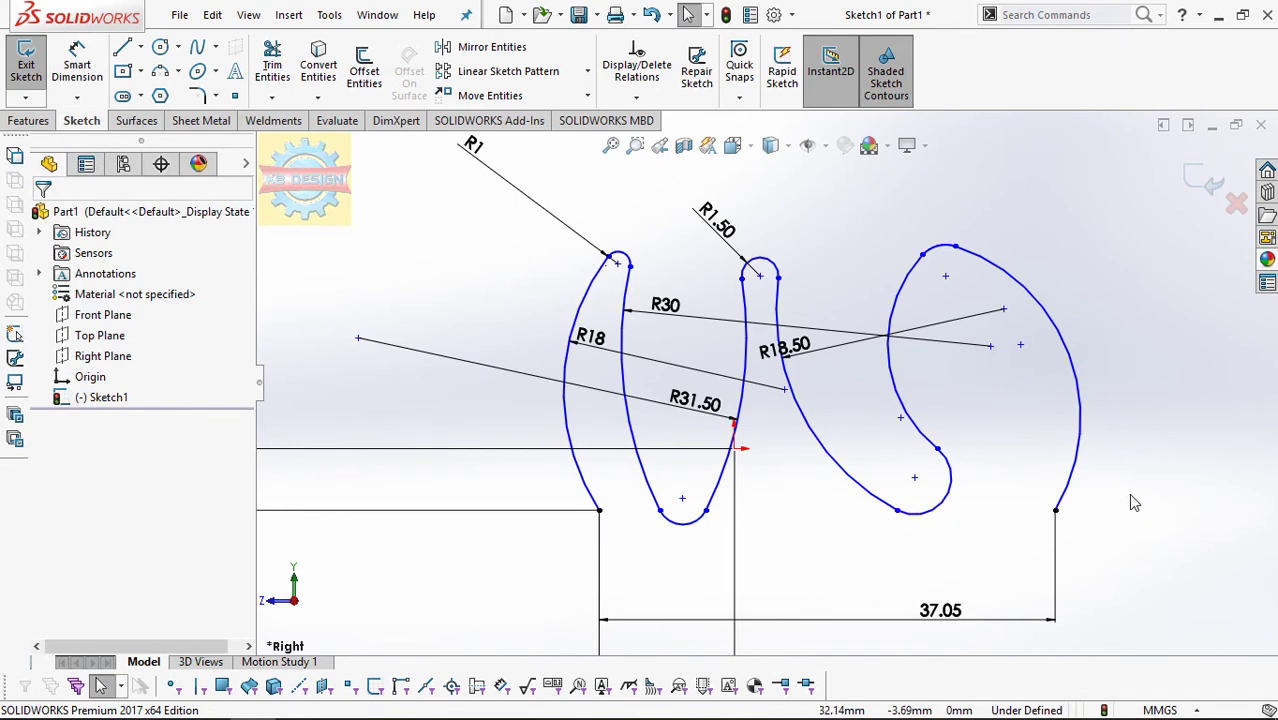
Step: Set the small bottom arc's radius to 2 mm
click(77, 47)
click(949, 482)
click(940, 548)
text(2.99491967mm)
key(Return)
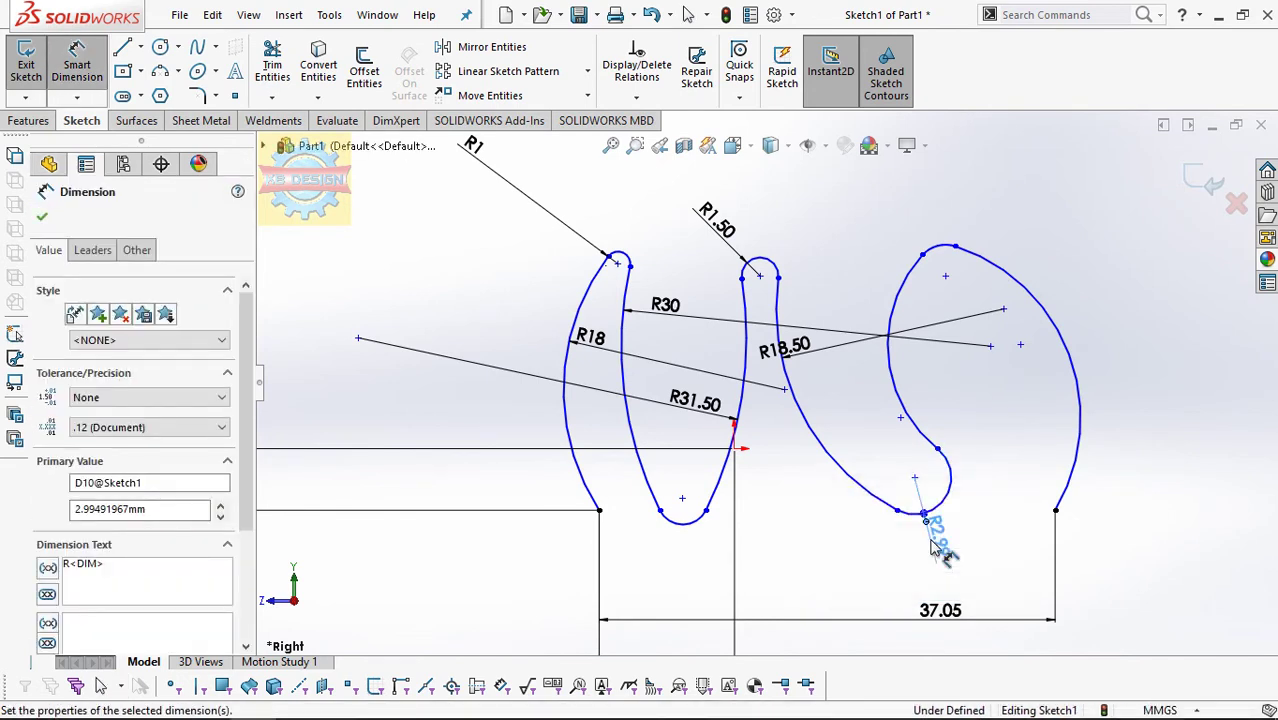
key(Escape)
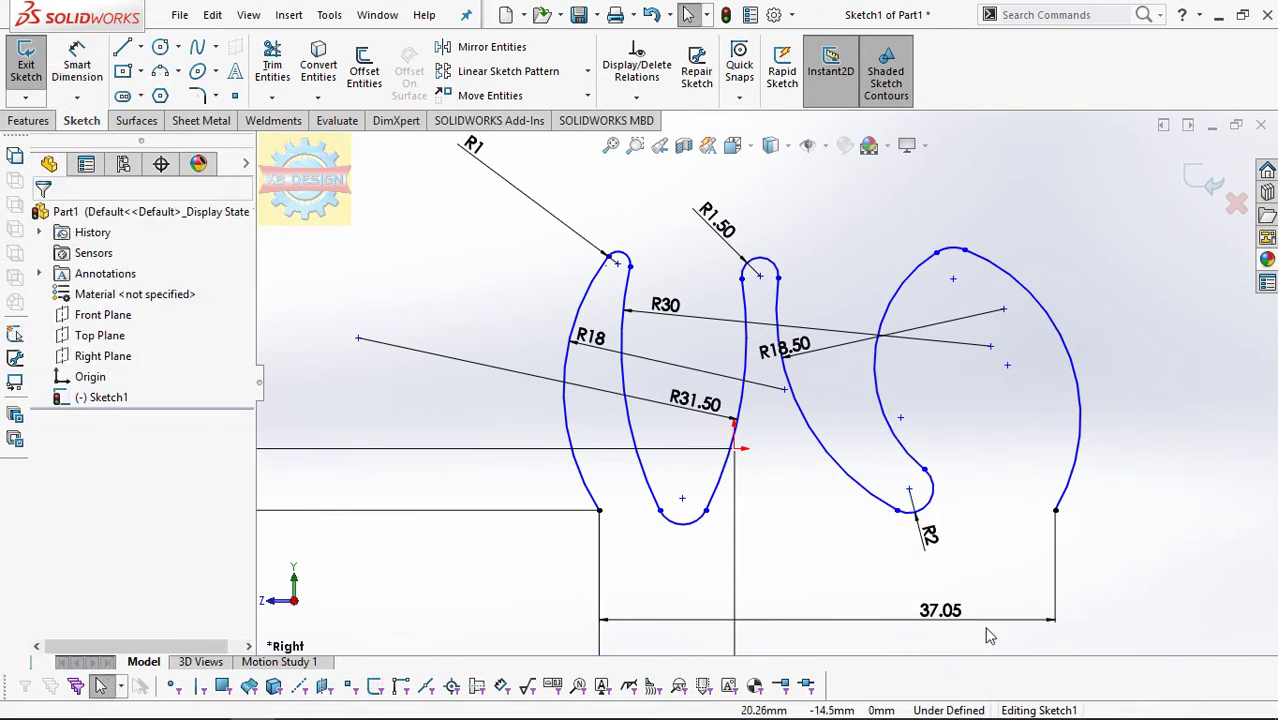
Step: Delete the 37.05 dimension and give the right loop's outer arc an R18 radius
click(993, 620)
key(Delete)
click(77, 60)
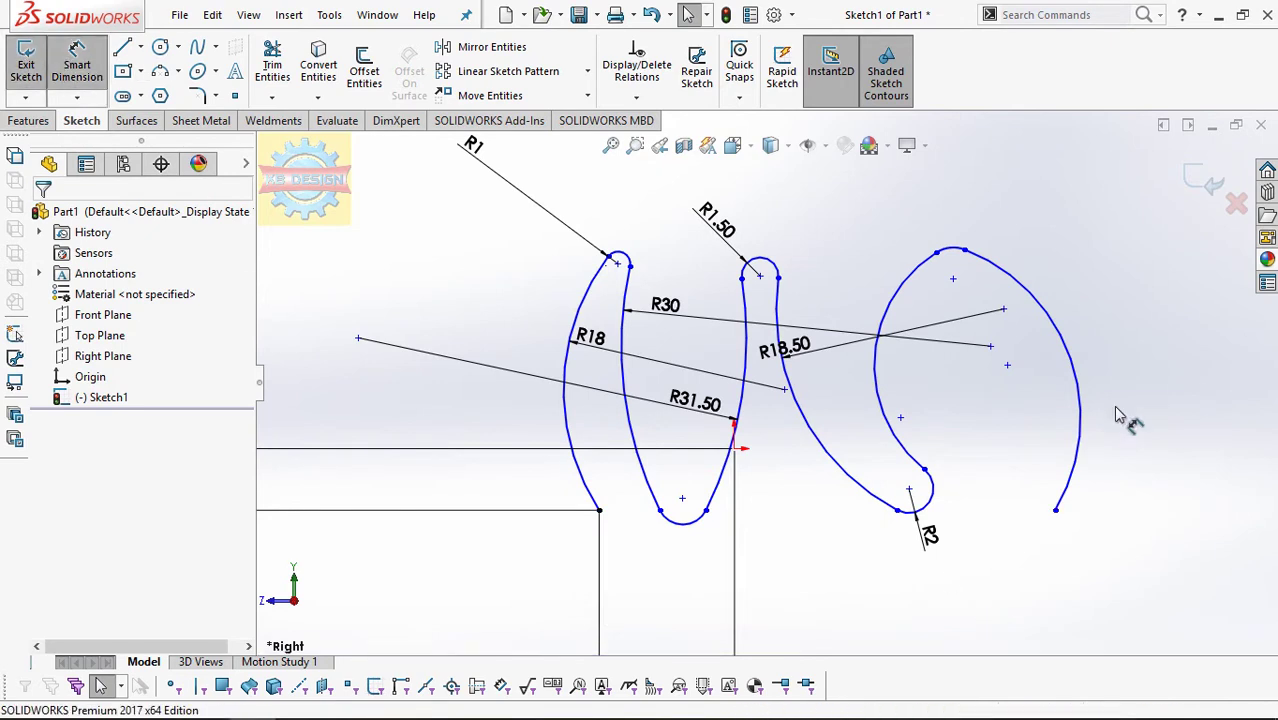
click(1076, 420)
click(1050, 422)
text(18)
key(Return)
key(Escape)
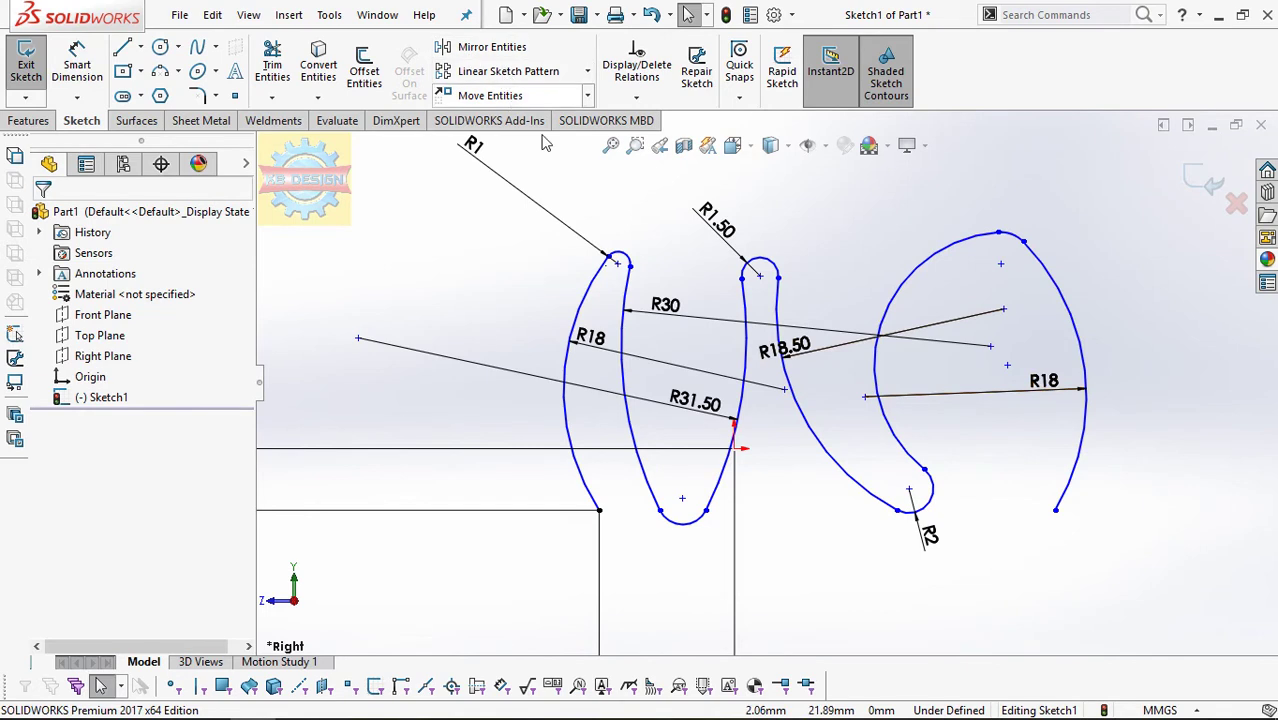
Step: Set the small top arc to R1 and add a radius dimension to the inner arc
click(77, 60)
click(1015, 237)
click(1020, 230)
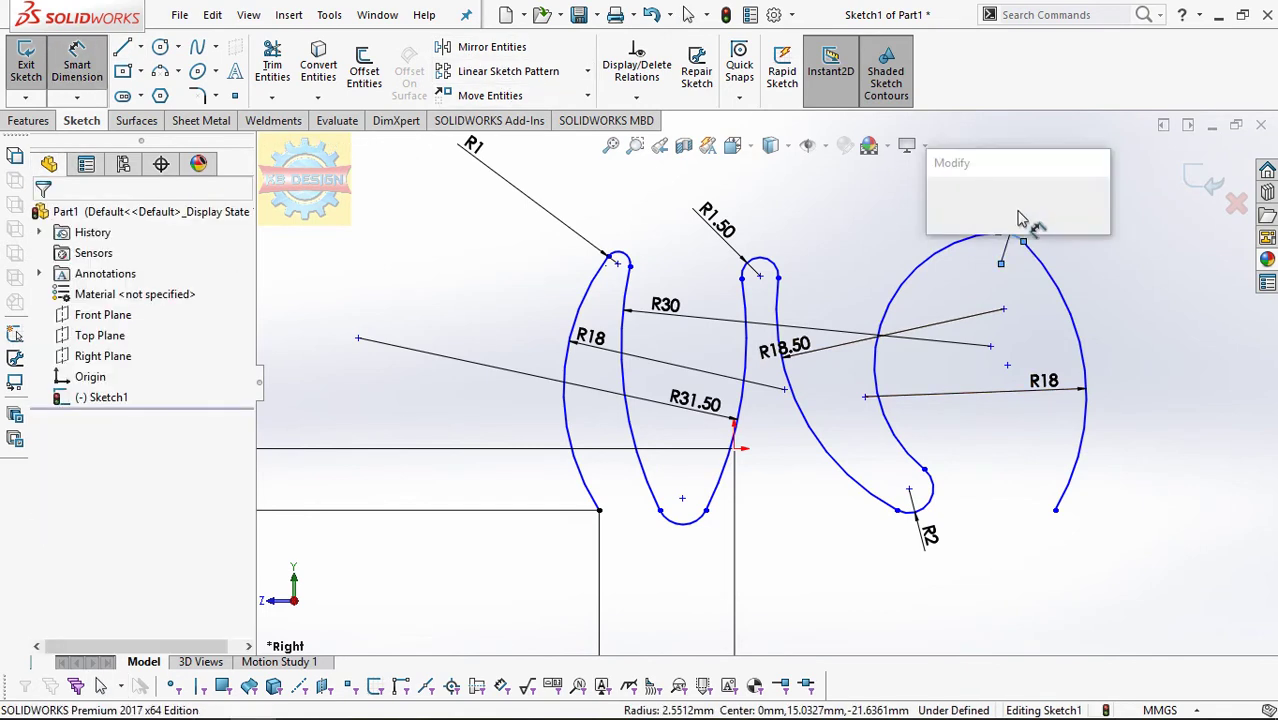
text(1)
key(Return)
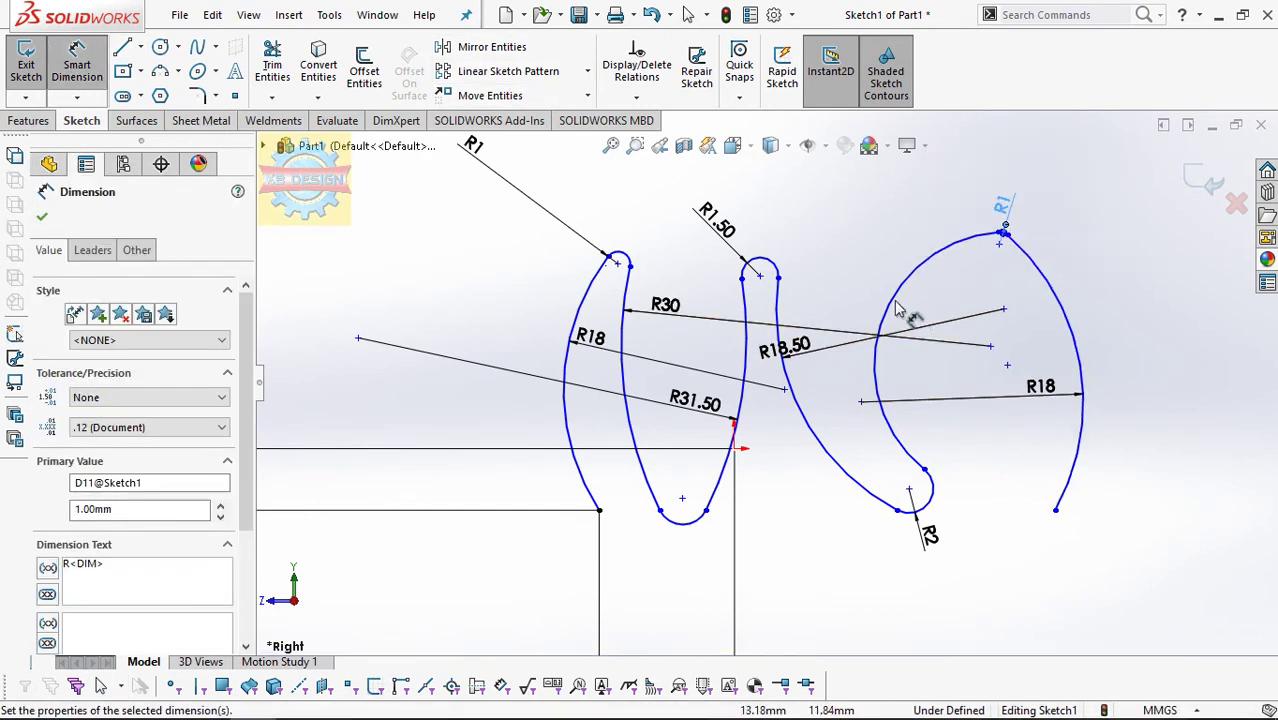
click(880, 310)
click(920, 314)
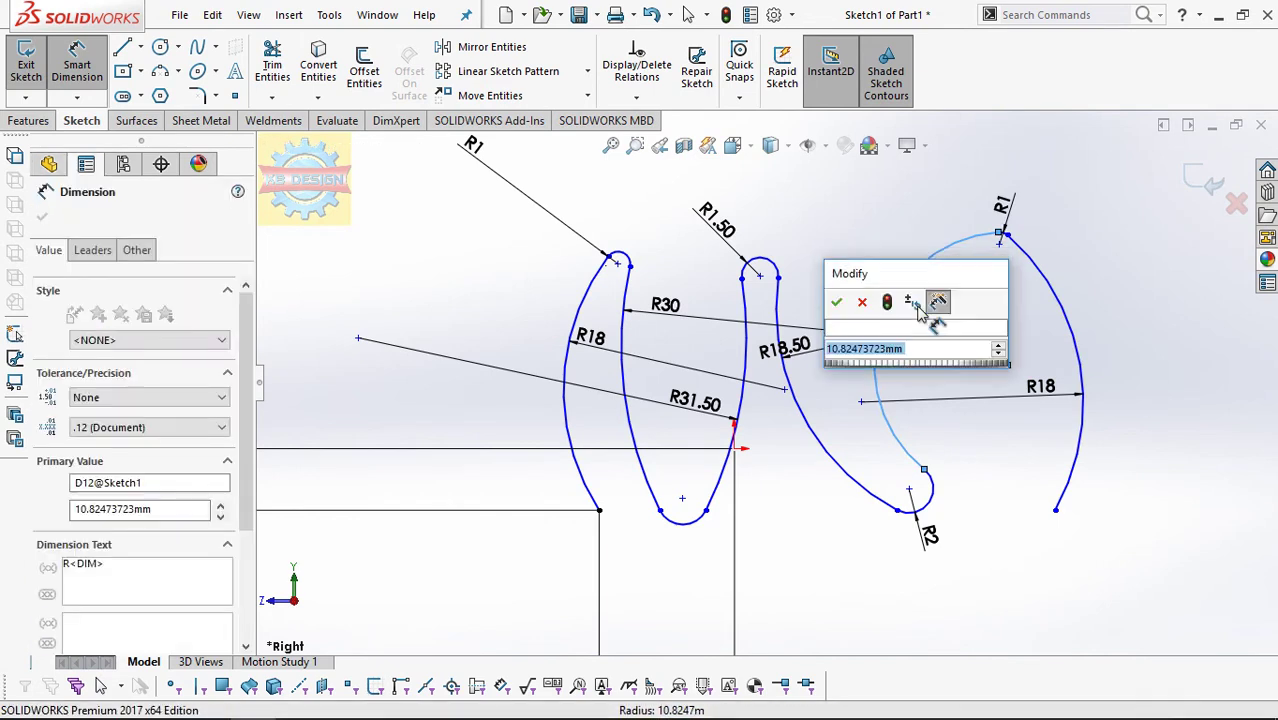
key(Return)
key(Escape)
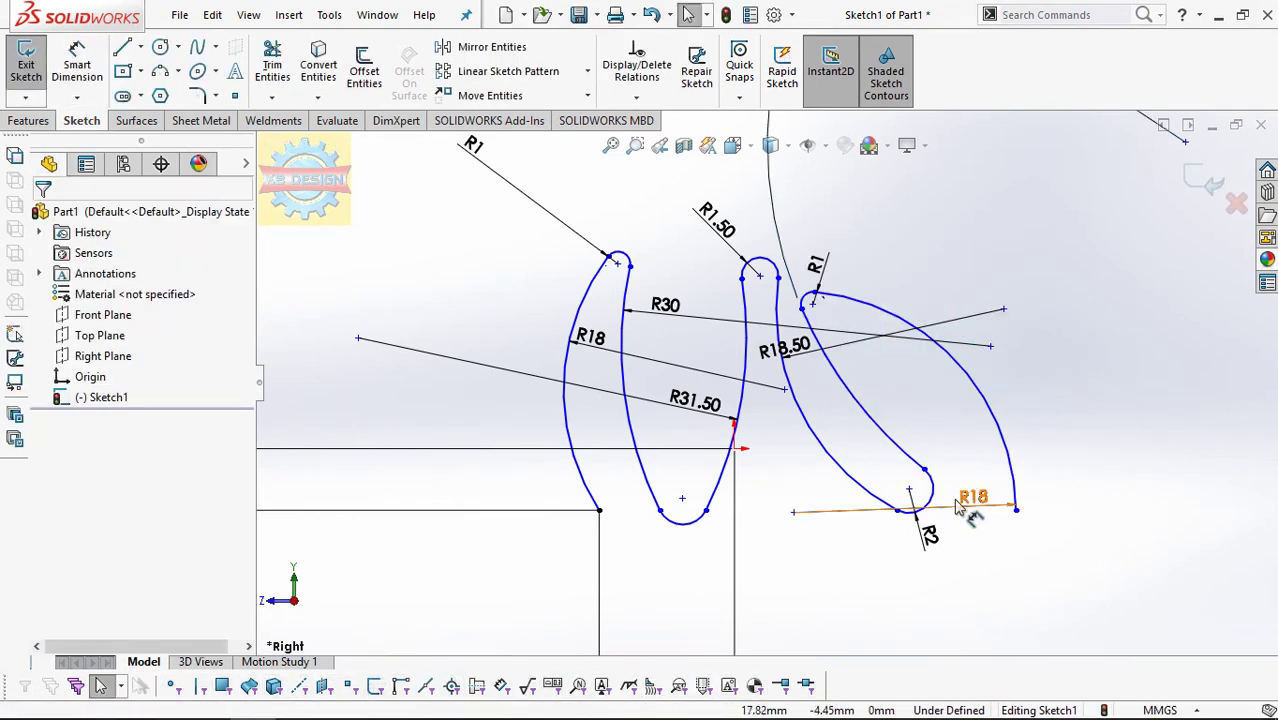
Step: Add a 22 mm horizontal spacing between the two loop end points
click(68, 72)
click(599, 510)
click(1016, 510)
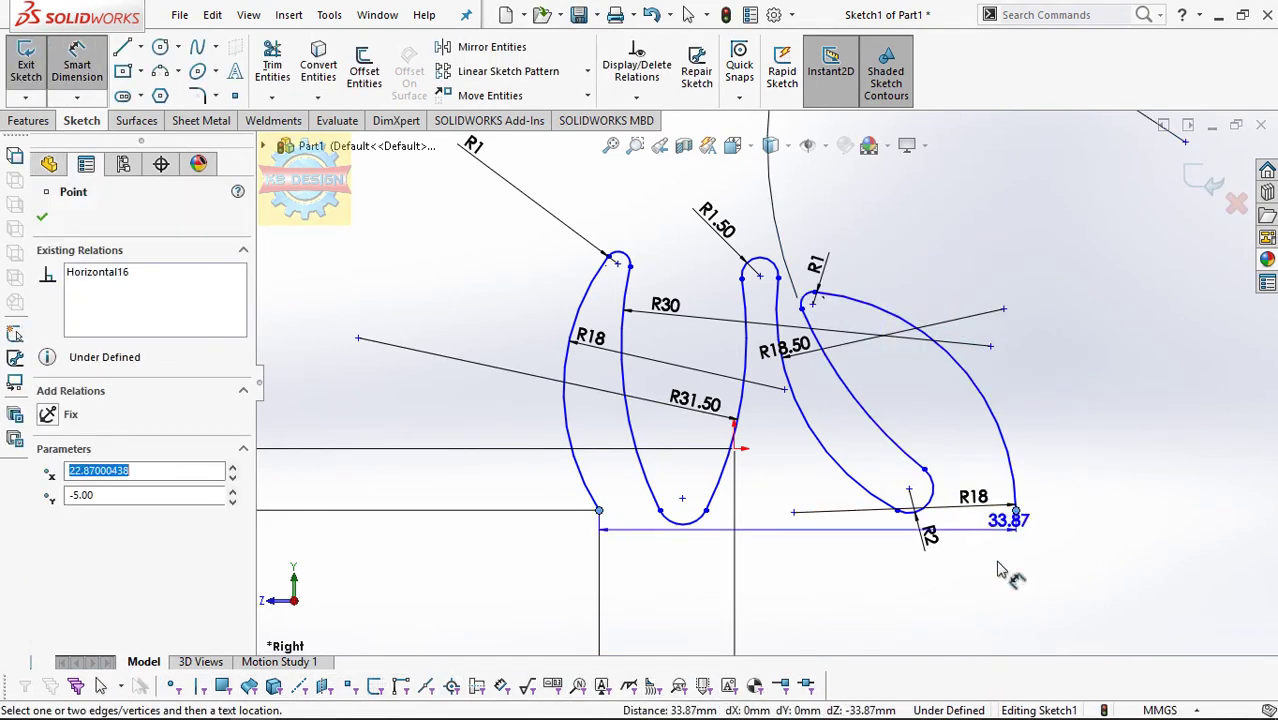
click(955, 620)
text(22)
key(Return)
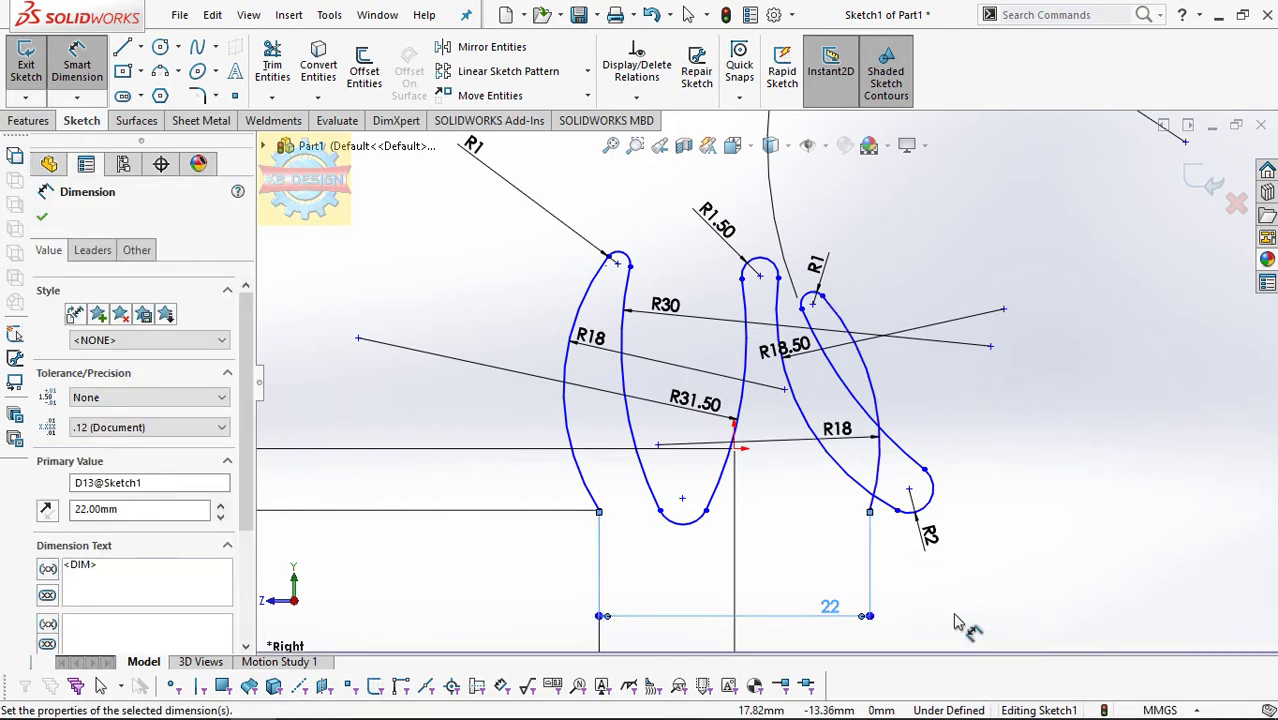
Step: Drag the right loop's bottom point and the middle loop's top point to tighten the bow
key(Escape)
drag(909, 489, 820, 497)
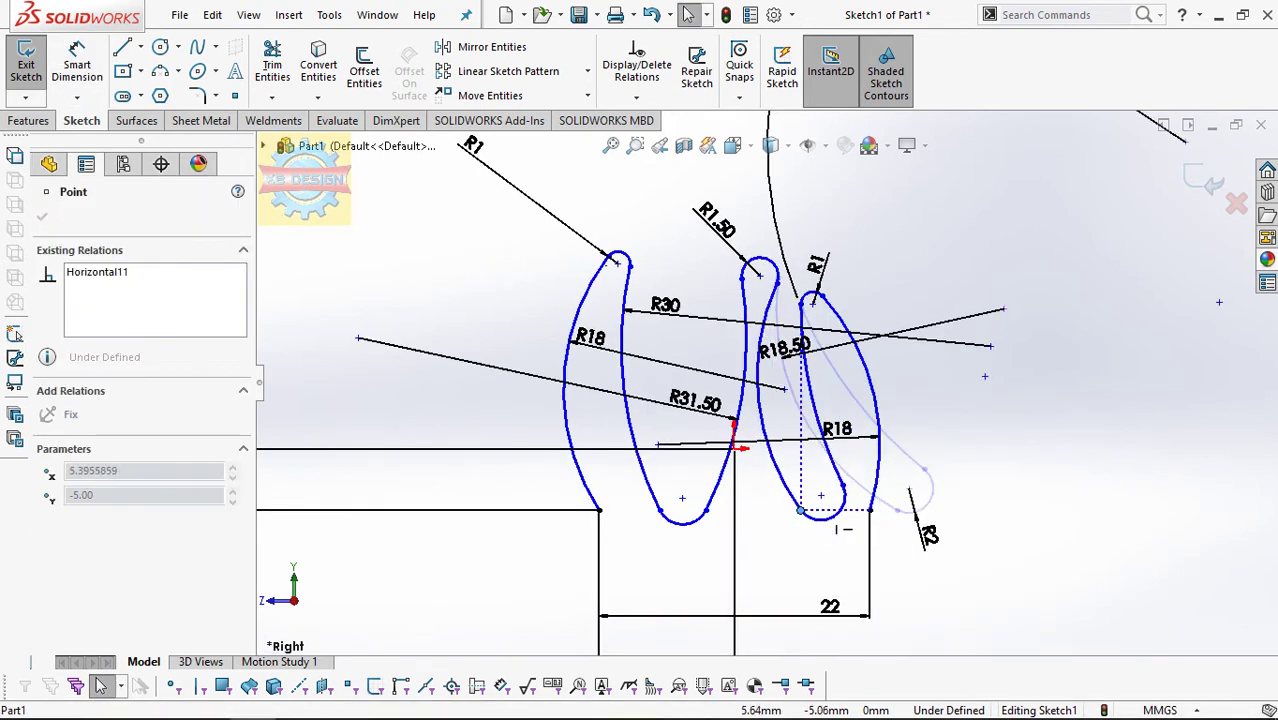
key(Escape)
mouse_move(741, 282)
mouse_down()
mouse_move(742, 257)
mouse_move(669, 232)
mouse_up()
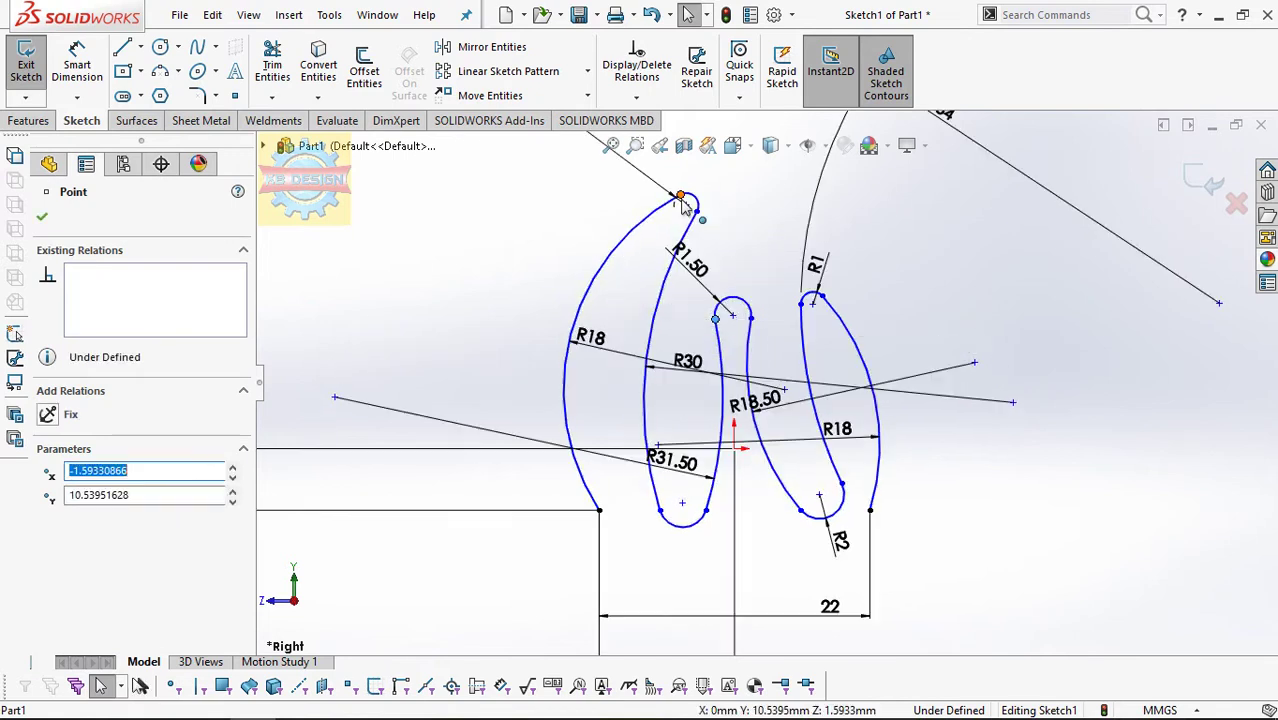
mouse_move(670, 231)
mouse_down()
mouse_move(627, 338)
mouse_move(517, 305)
mouse_up()
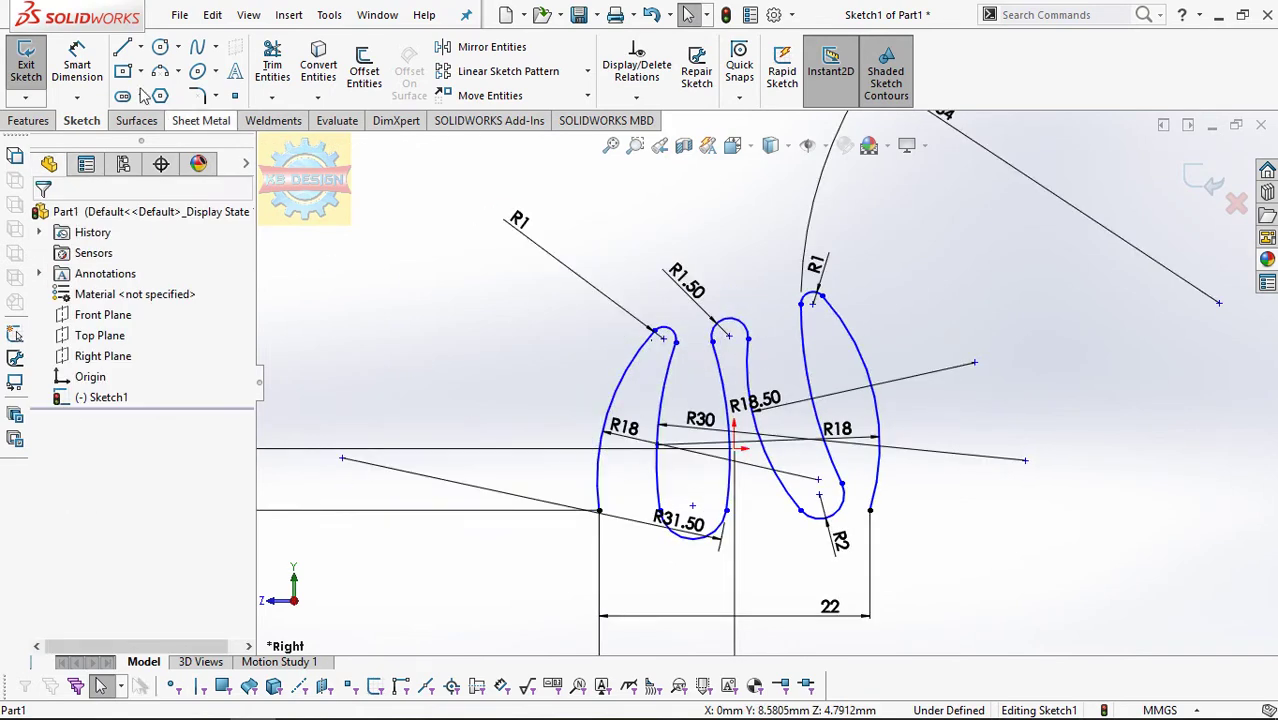
Step: Give the left loop's bottom arc an R0.75 radius and pull its top end down-left
click(700, 540)
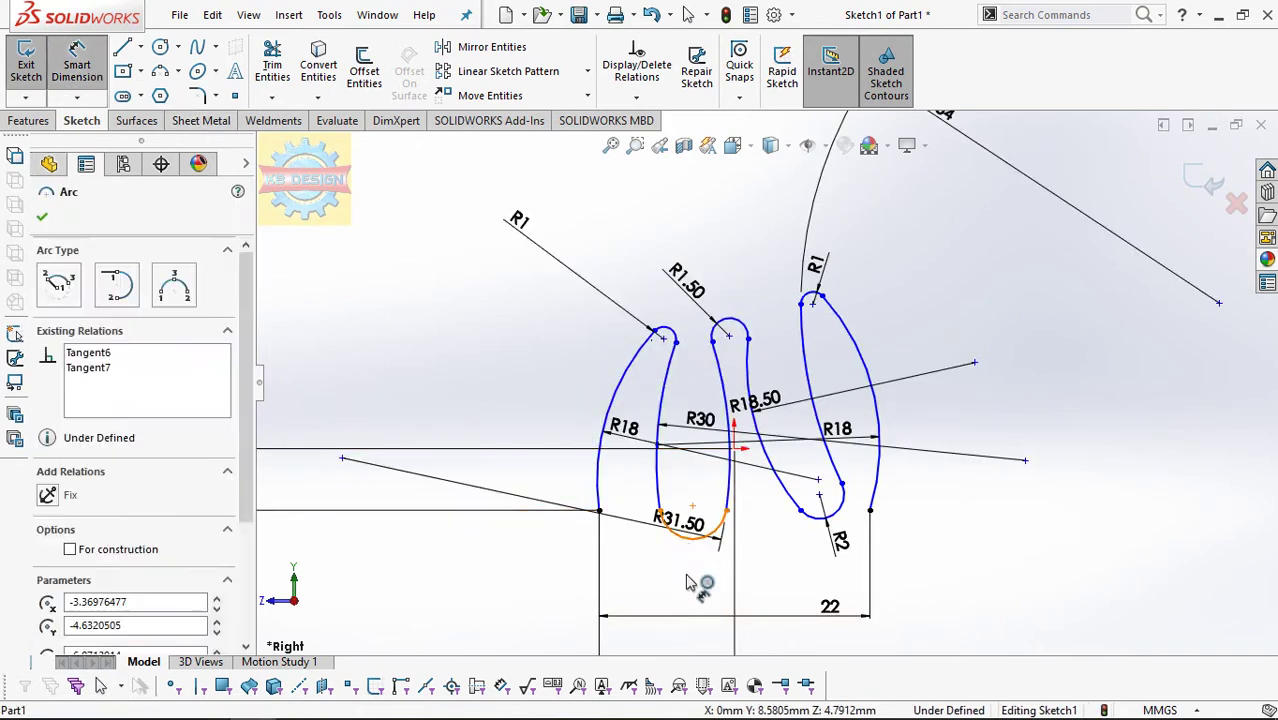
click(690, 583)
text(0.75)
key(Return)
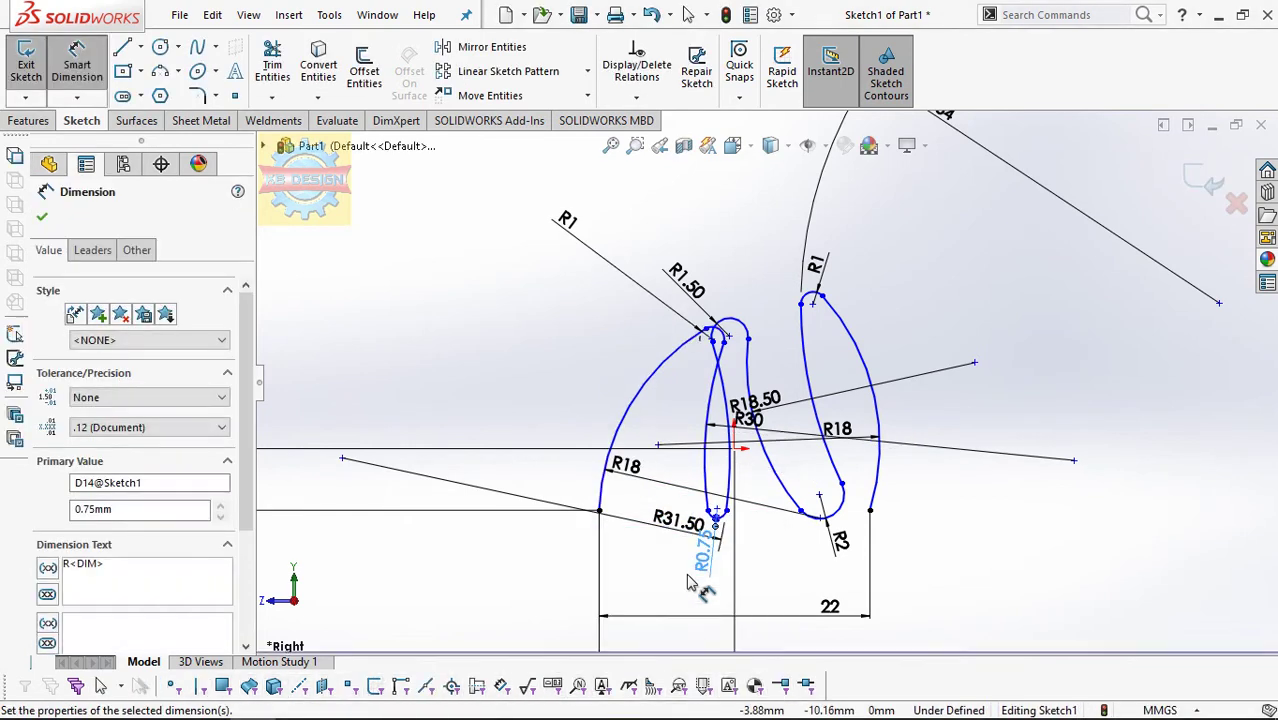
key(Escape)
drag(730, 352, 712, 390)
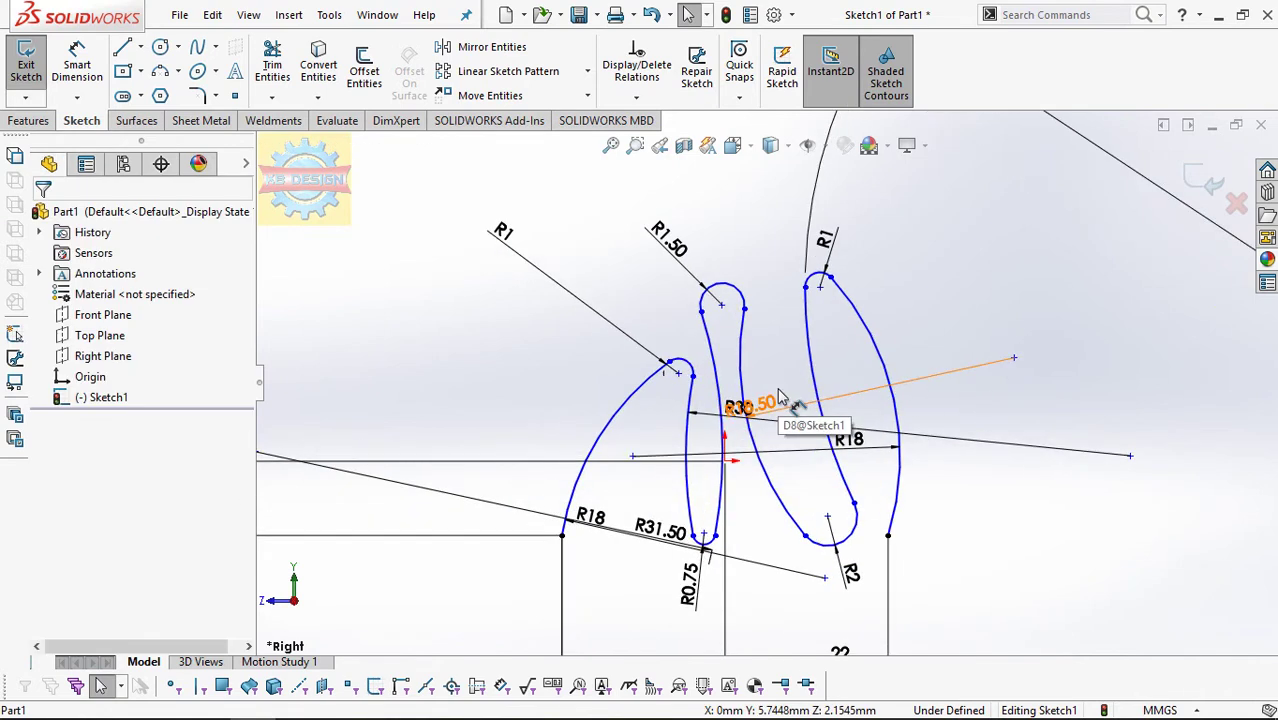
Step: Drag the loops' top and bottom endpoints, including the R18.50 arc's end, to fan the blade curves
drag(808, 540, 783, 538)
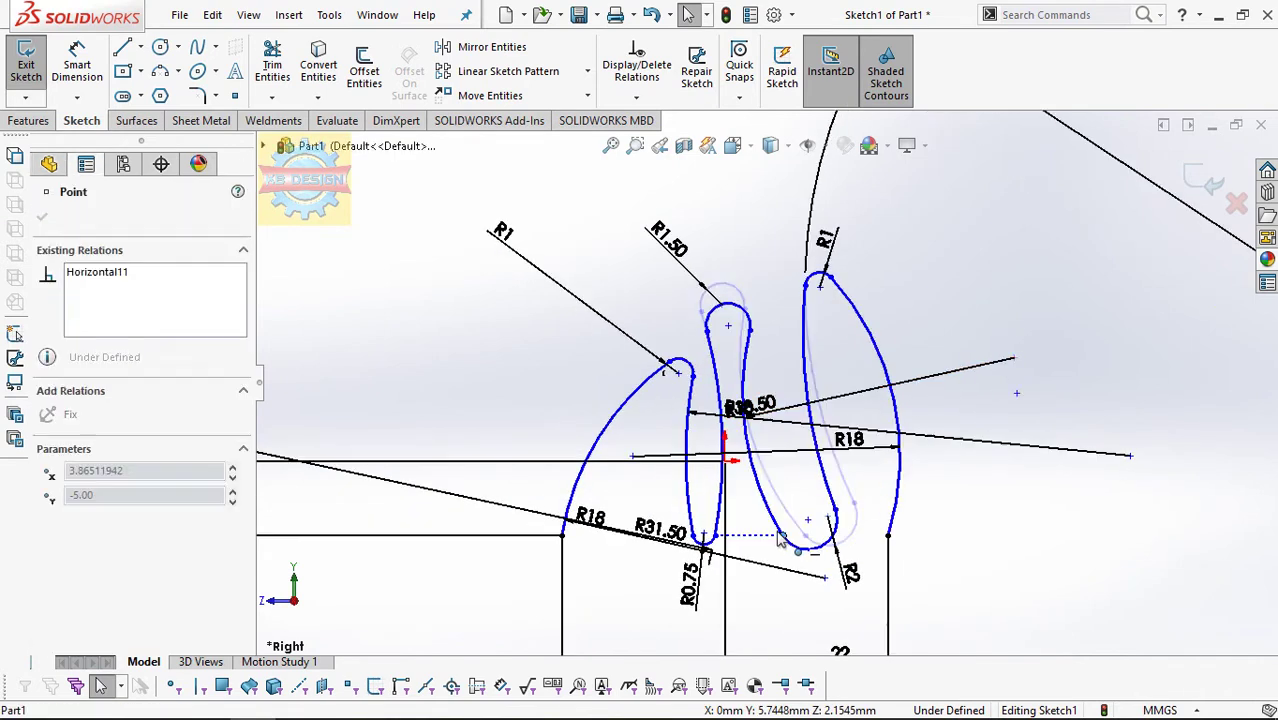
drag(808, 293, 771, 343)
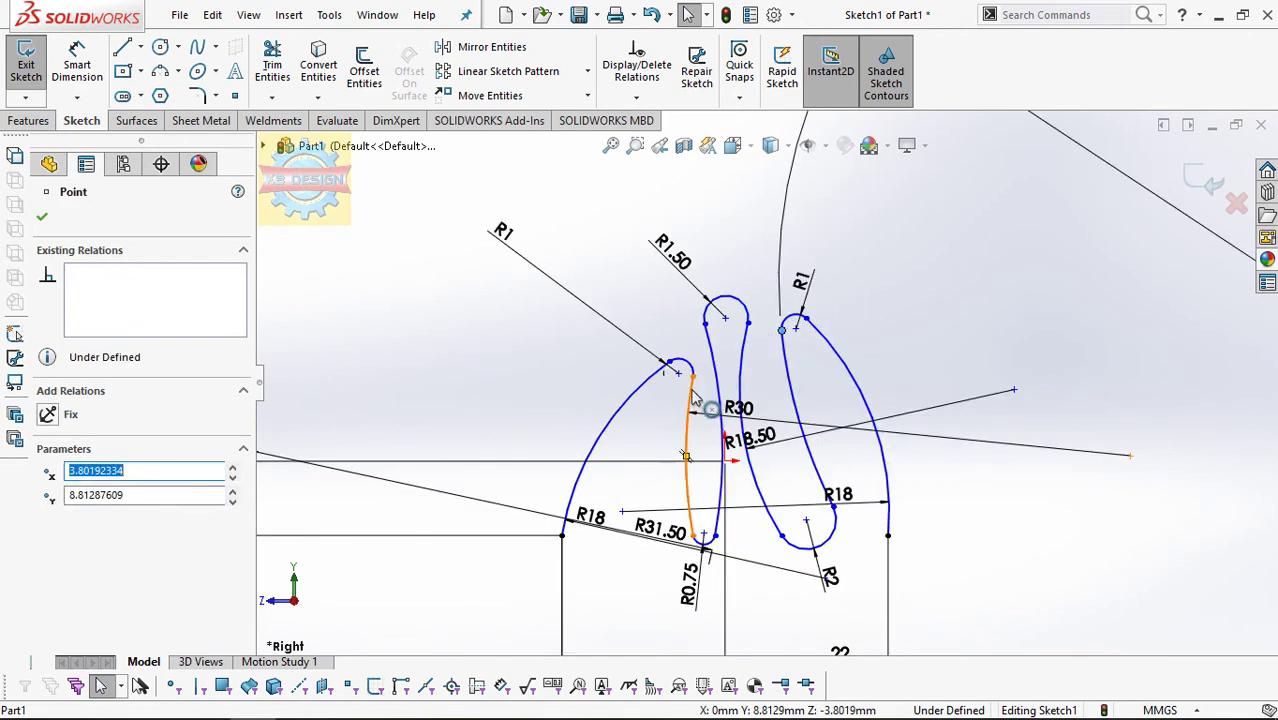
drag(680, 377, 686, 402)
drag(708, 312, 704, 350)
key(Escape)
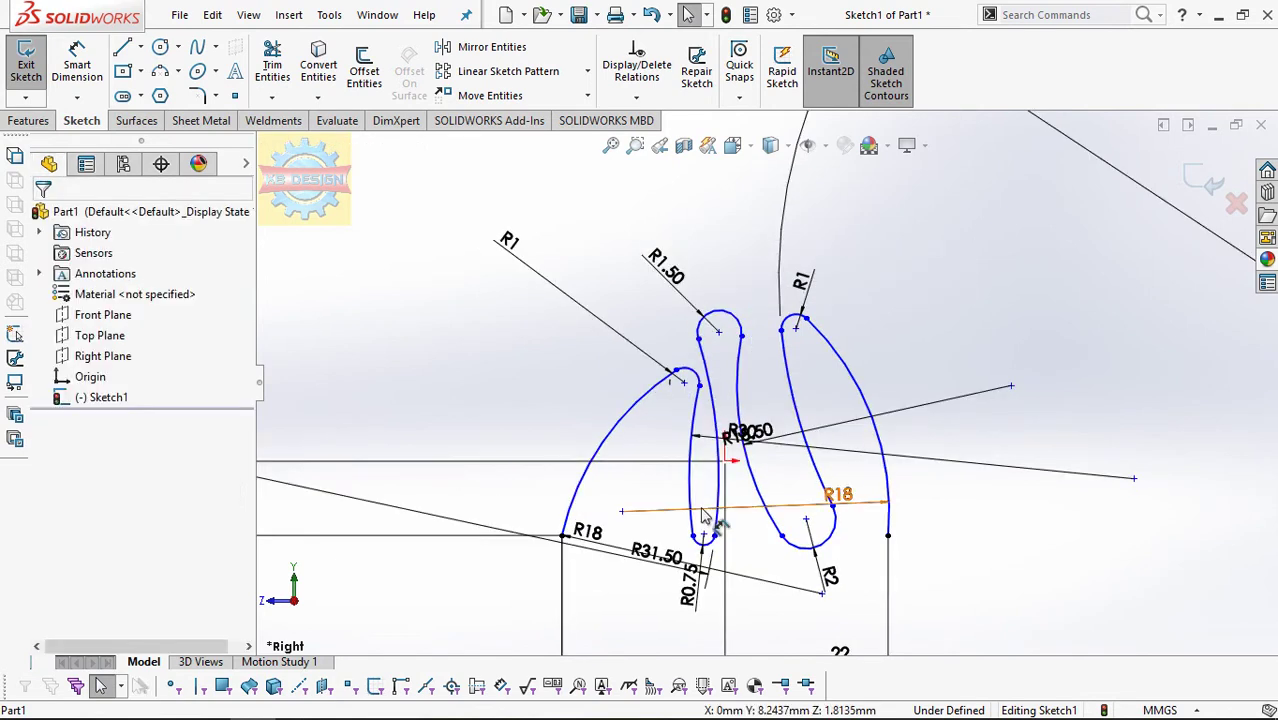
drag(745, 453, 745, 358)
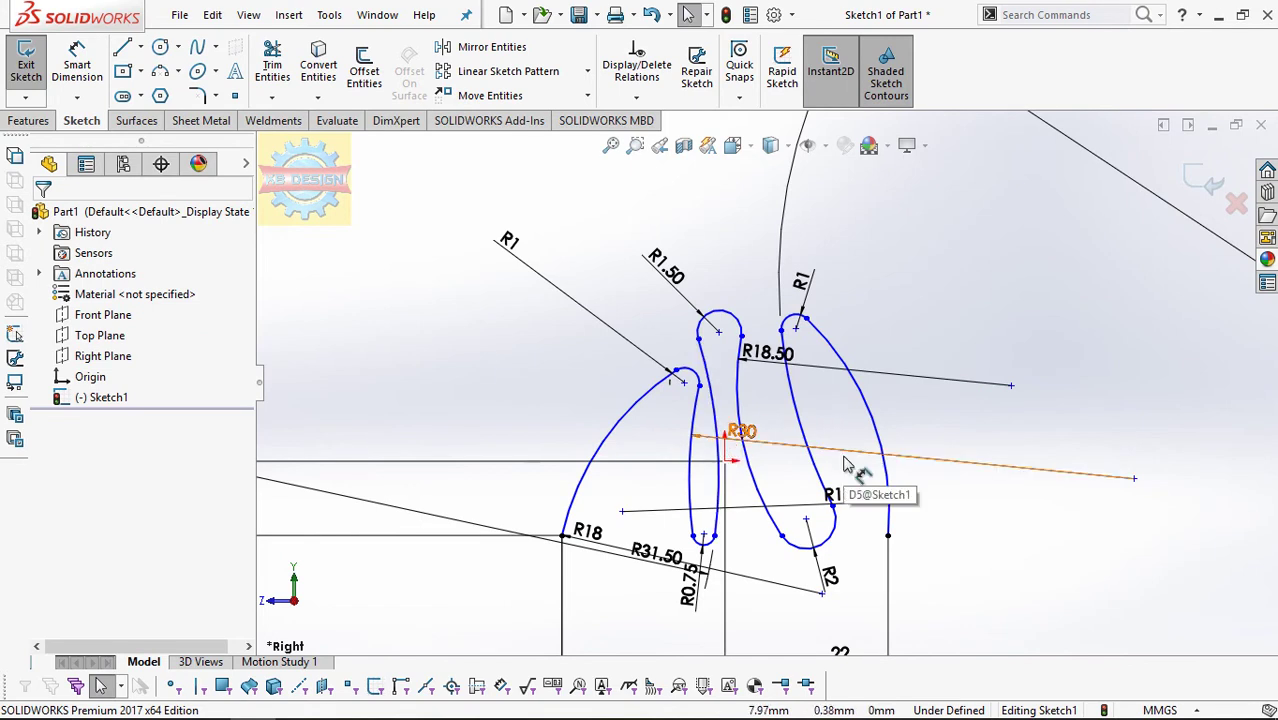
drag(699, 388, 725, 458)
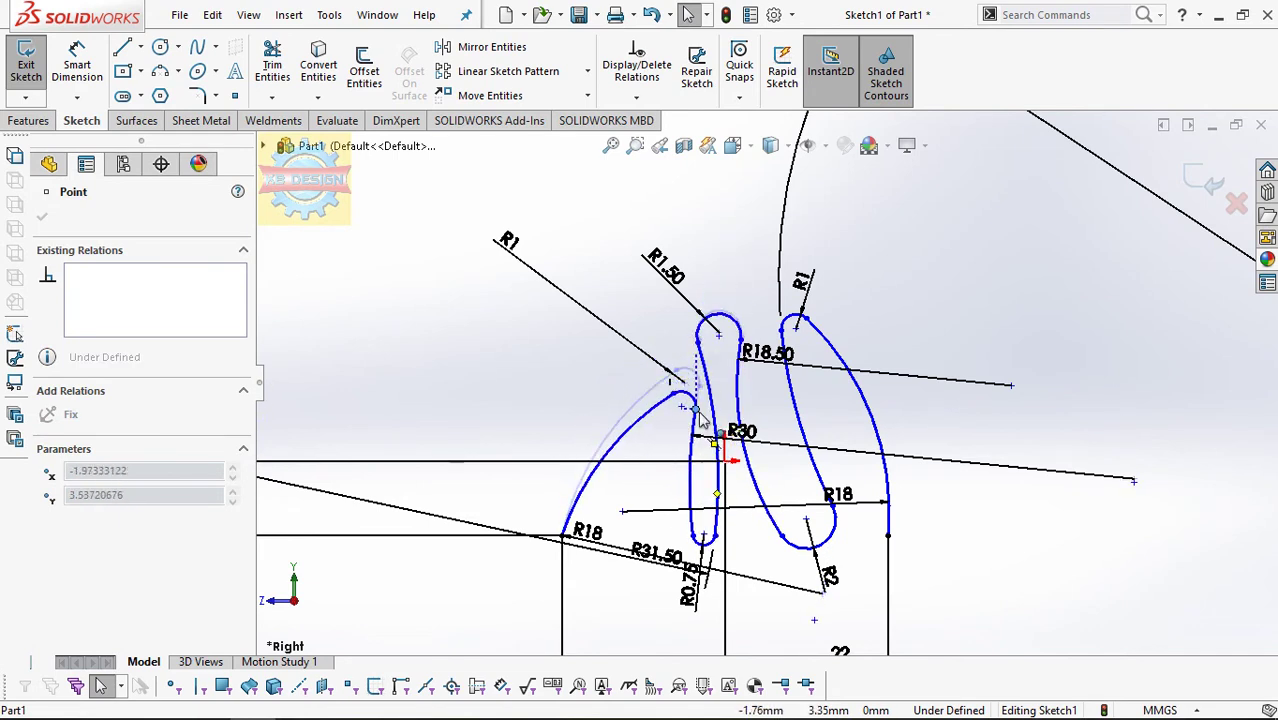
Step: Try moving a point on the middle loop, then undo that change
scroll(725, 458, down, 1)
click(750, 330)
drag(747, 314, 758, 360)
key(ctrl+z)
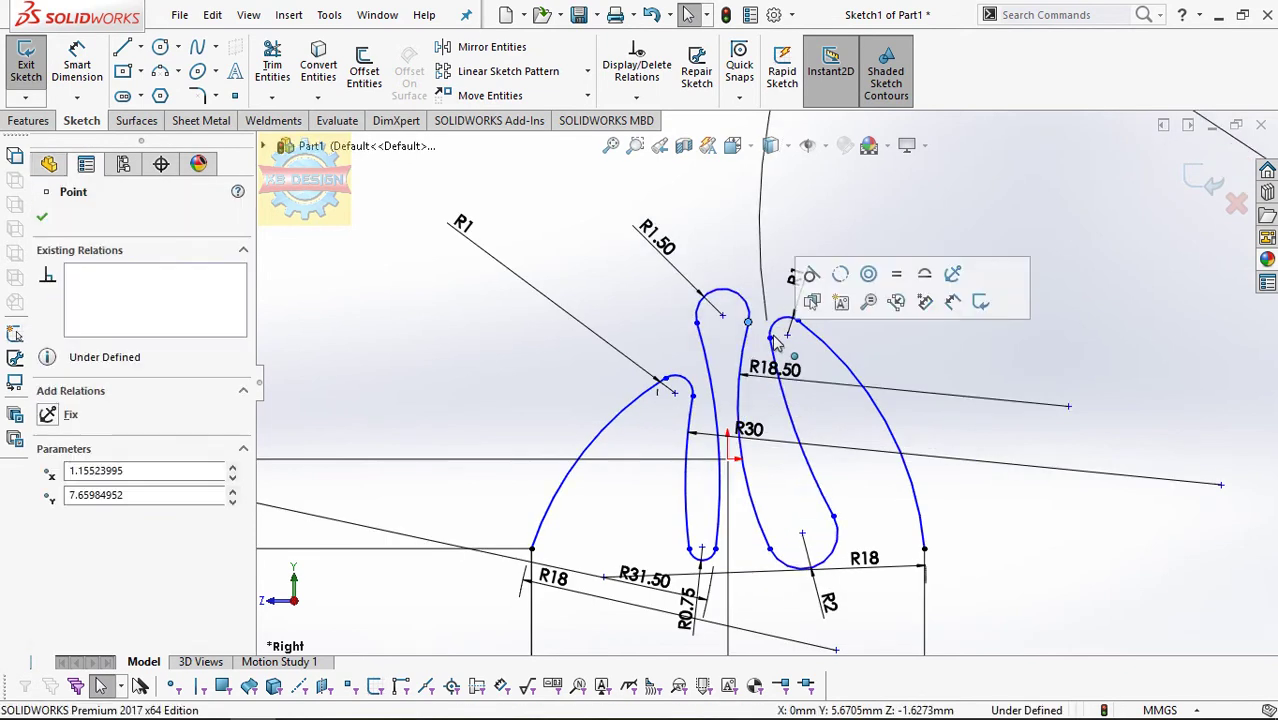
Step: Close Sketch1, create Plane1 offset 61 mm from the Right Plane, and reopen it for editing
click(24, 62)
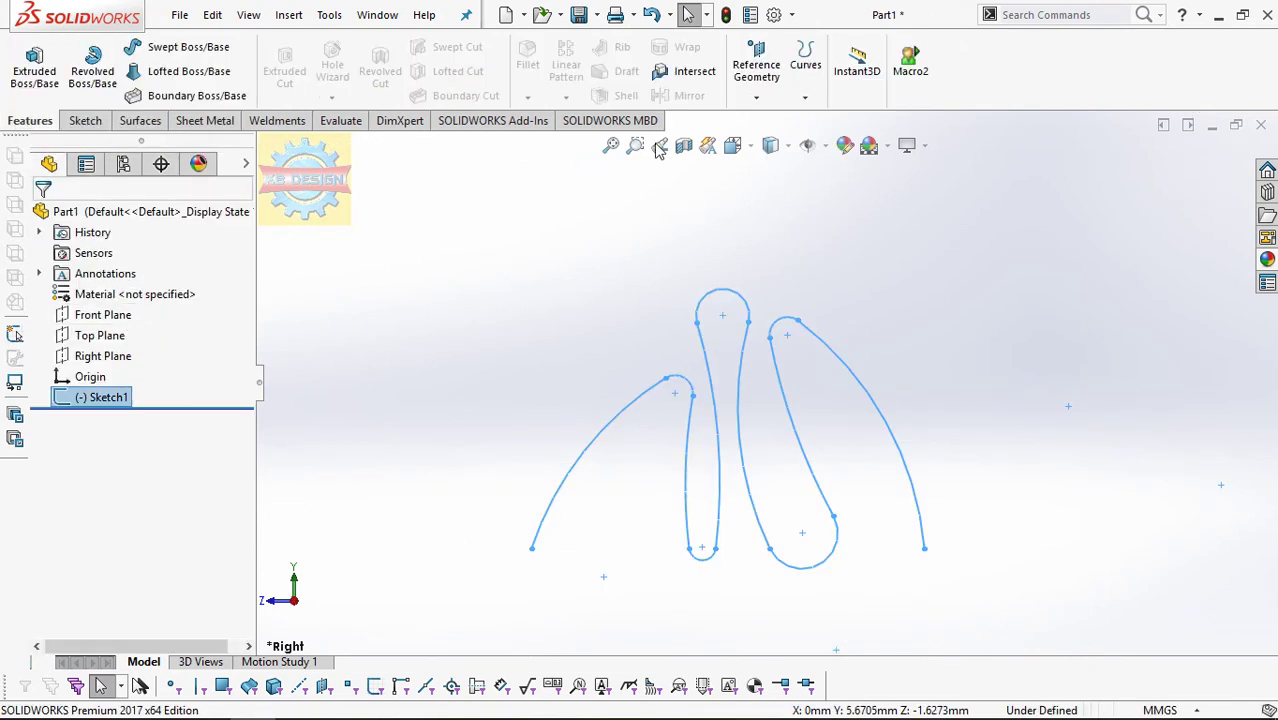
click(103, 356)
click(756, 97)
click(775, 121)
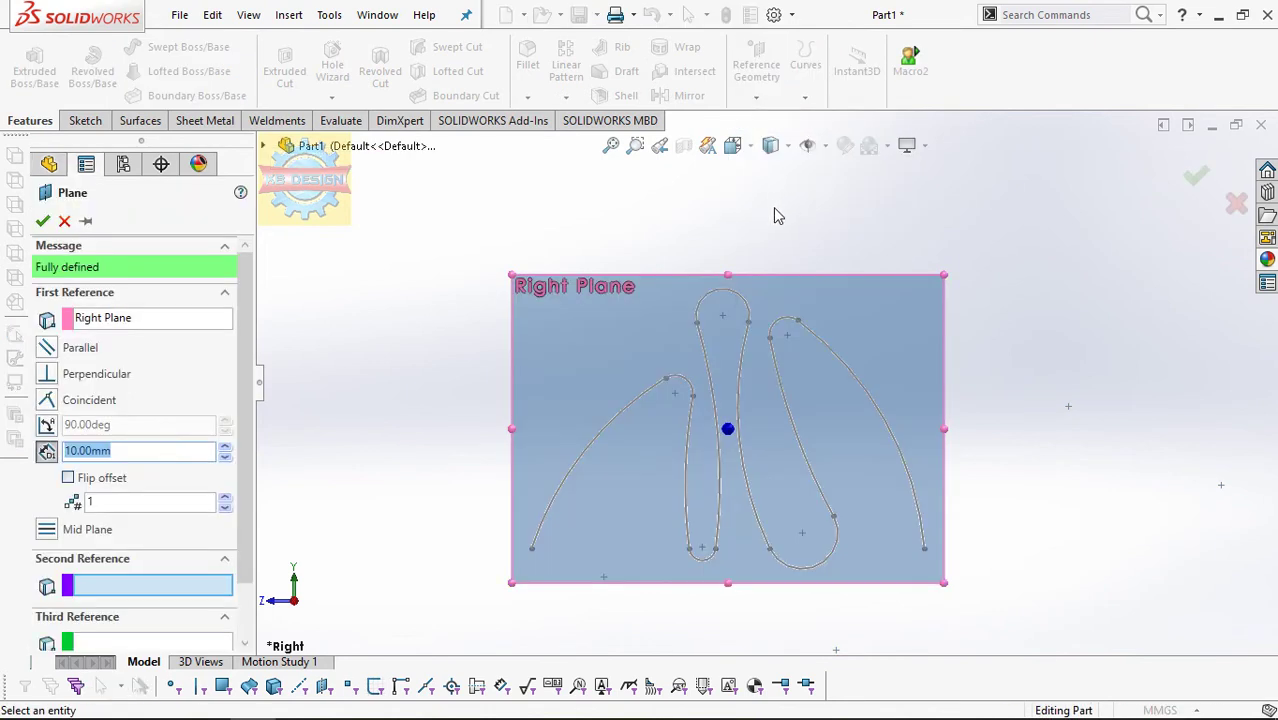
middle_drag(775, 208, 700, 260)
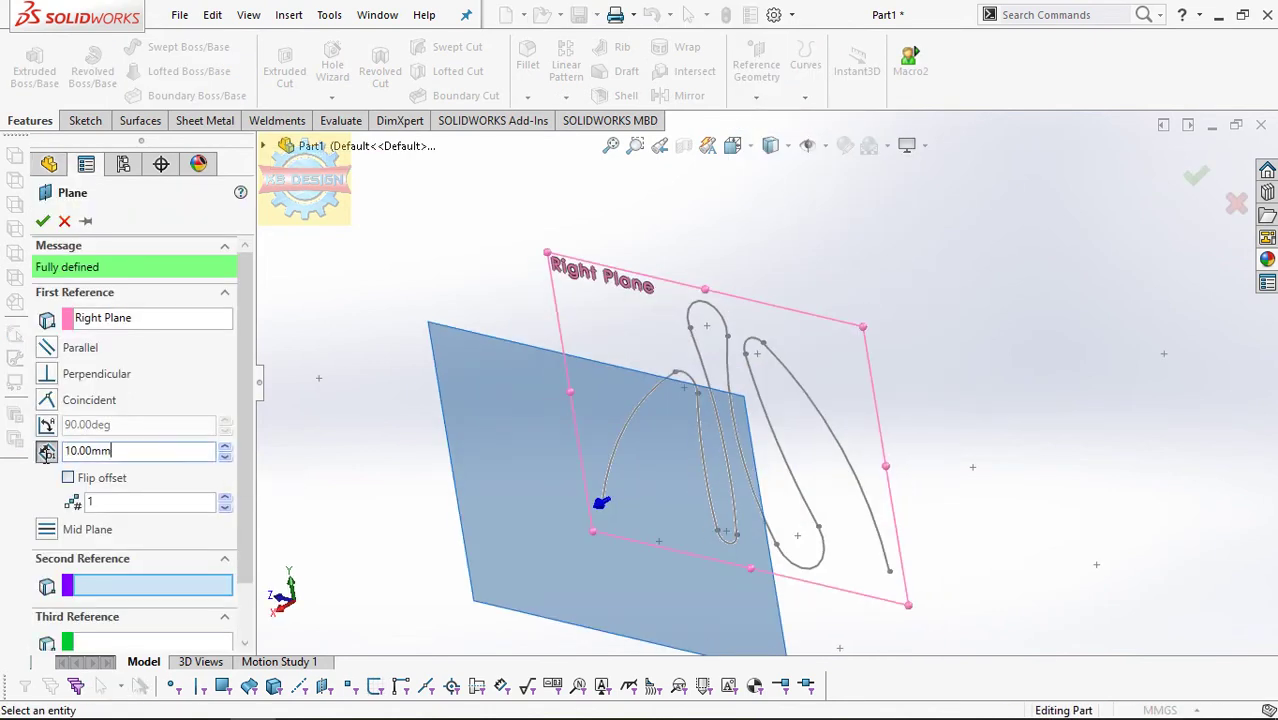
text(61)
key(Return)
key(f)
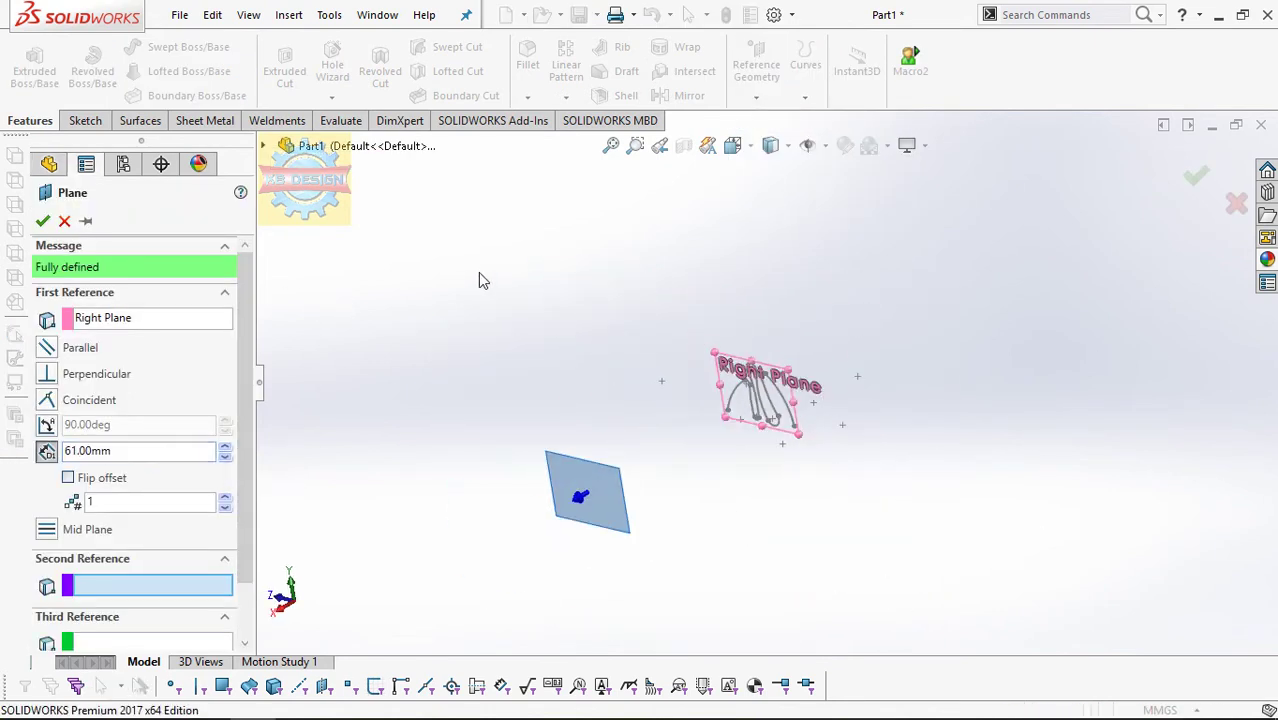
click(42, 221)
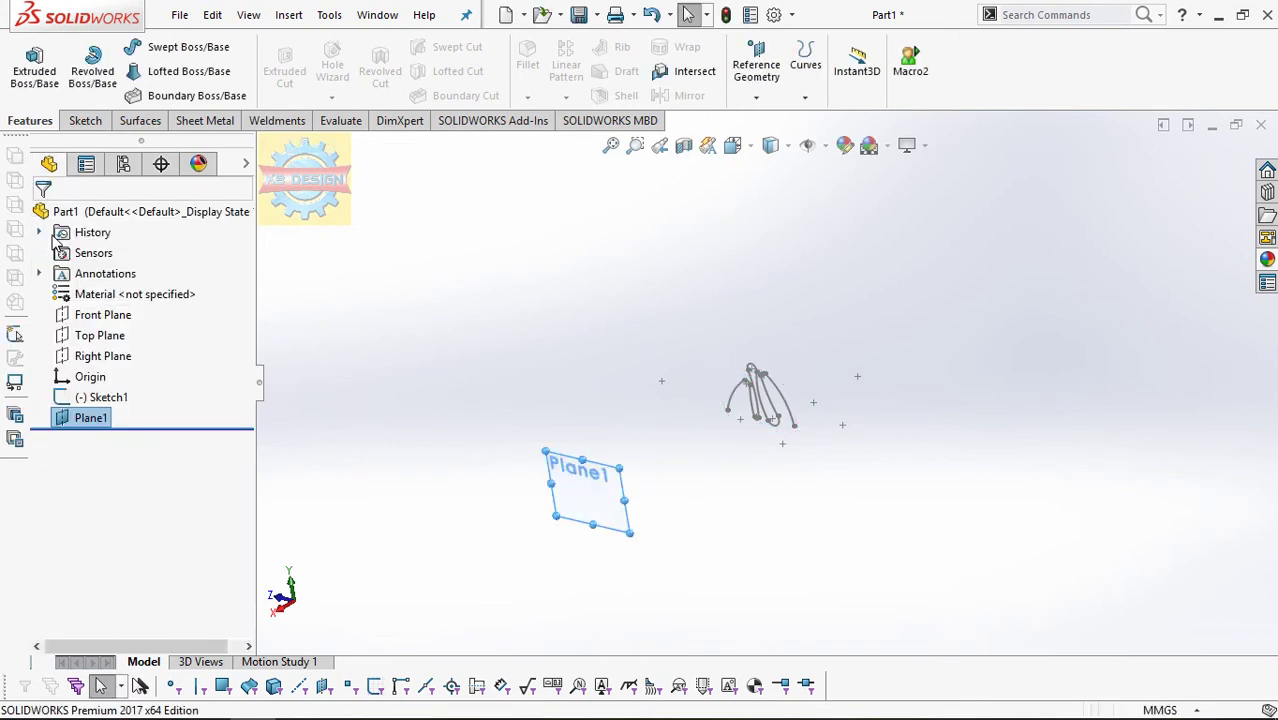
right_click(75, 420)
click(88, 288)
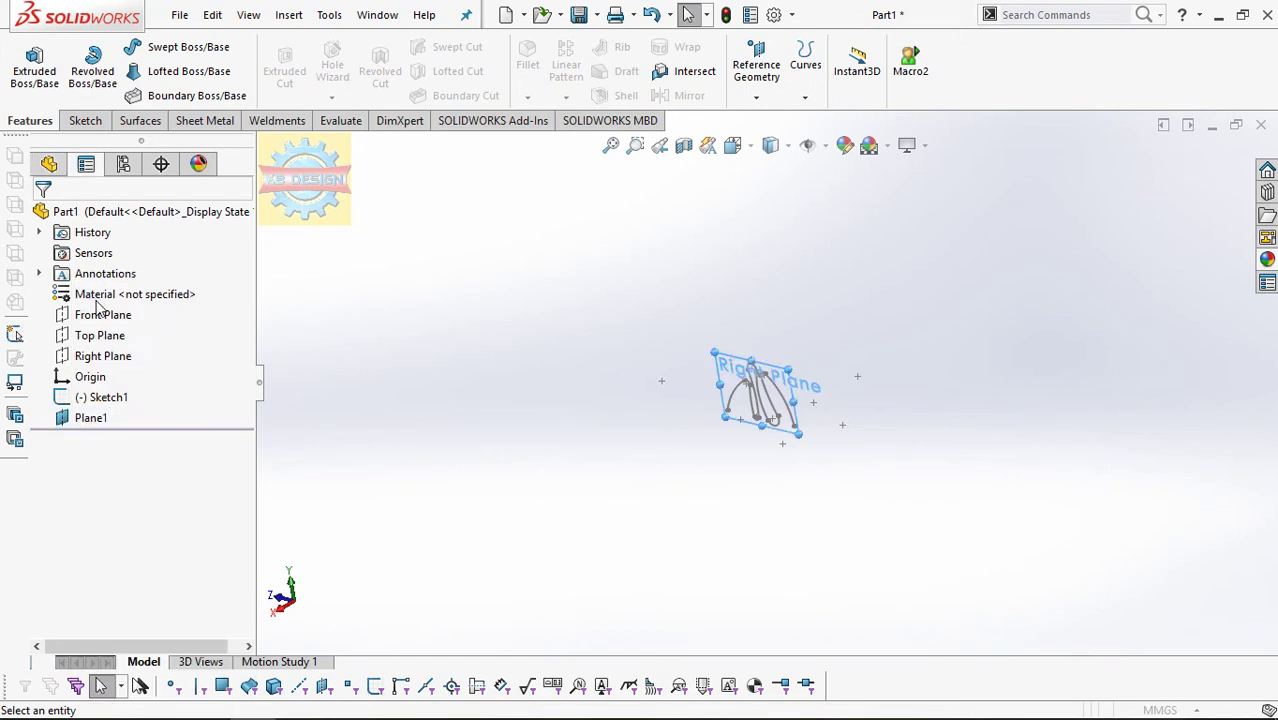
Step: Start a new sketch, Sketch2, on Plane1
click(42, 221)
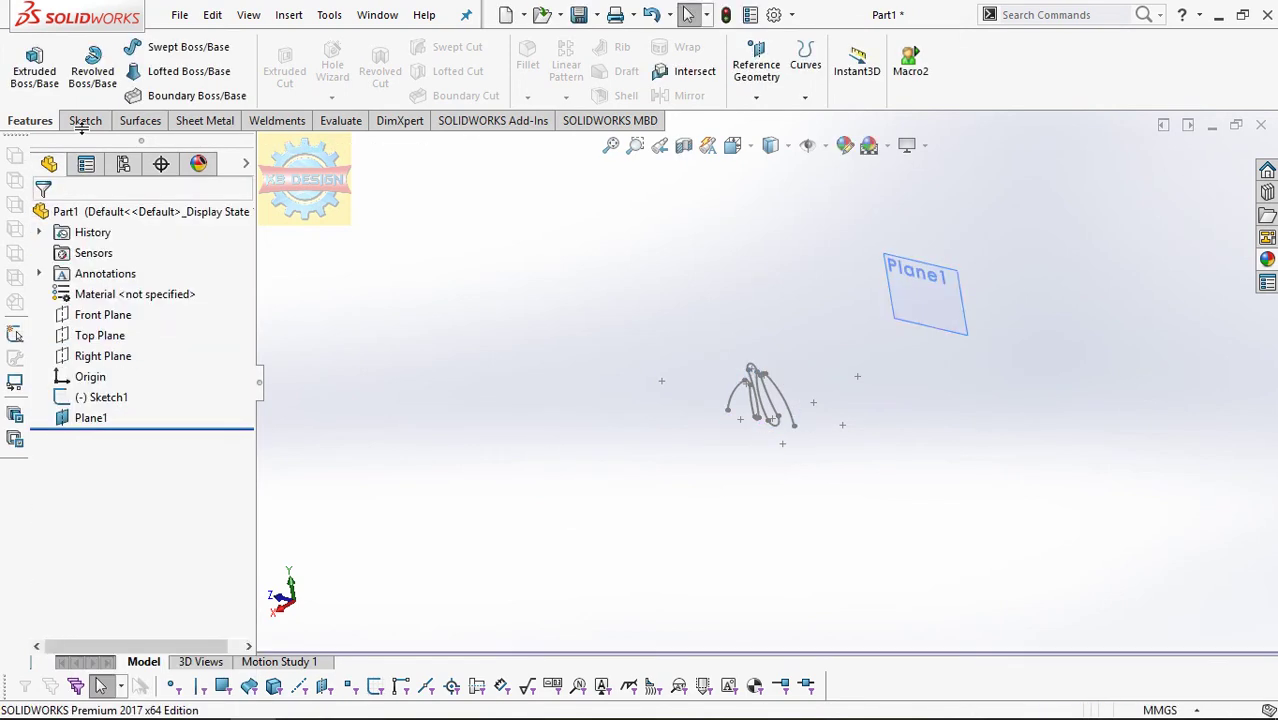
click(82, 120)
click(26, 64)
click(910, 292)
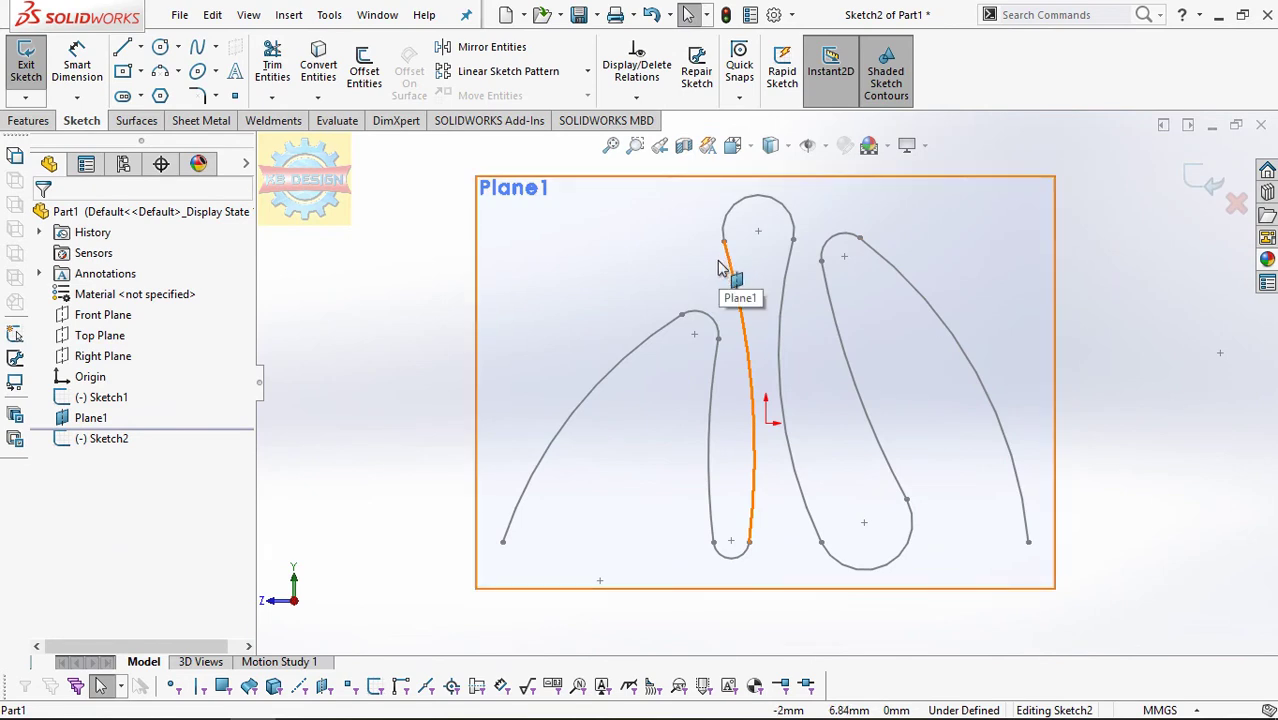
Step: Draw a spline from left of the blades to the centre and bend its left half
click(197, 47)
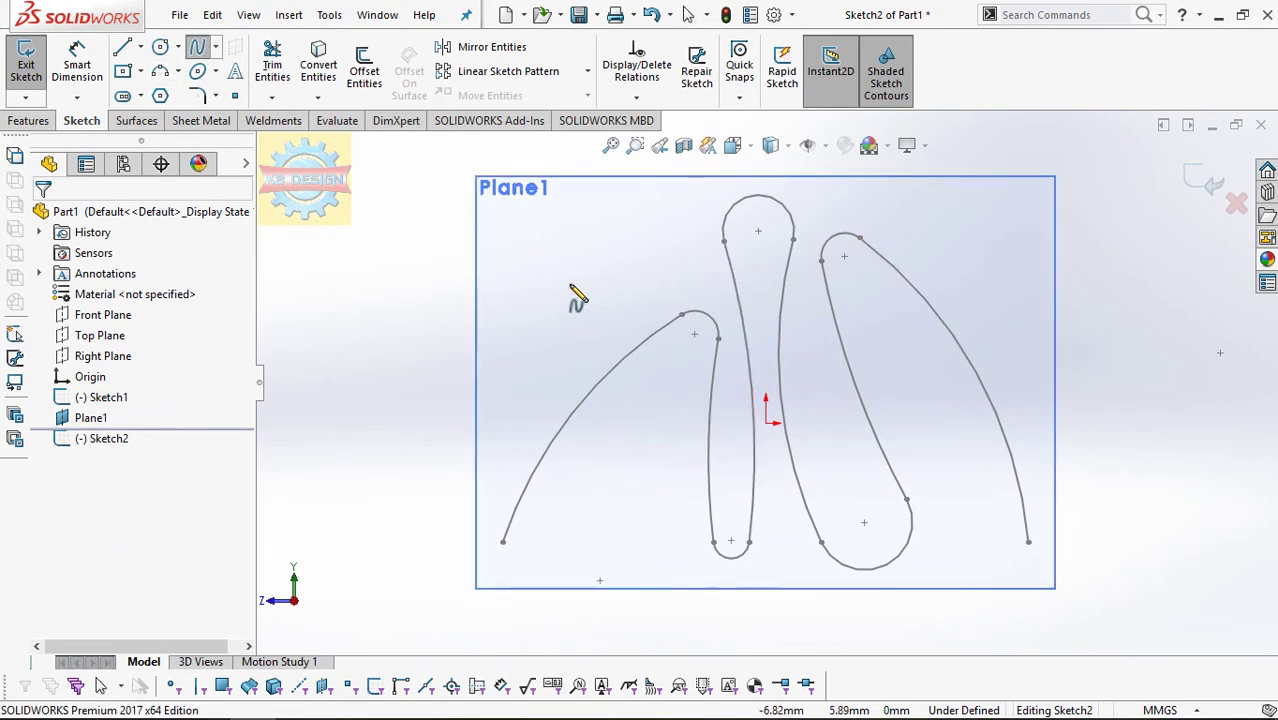
click(444, 397)
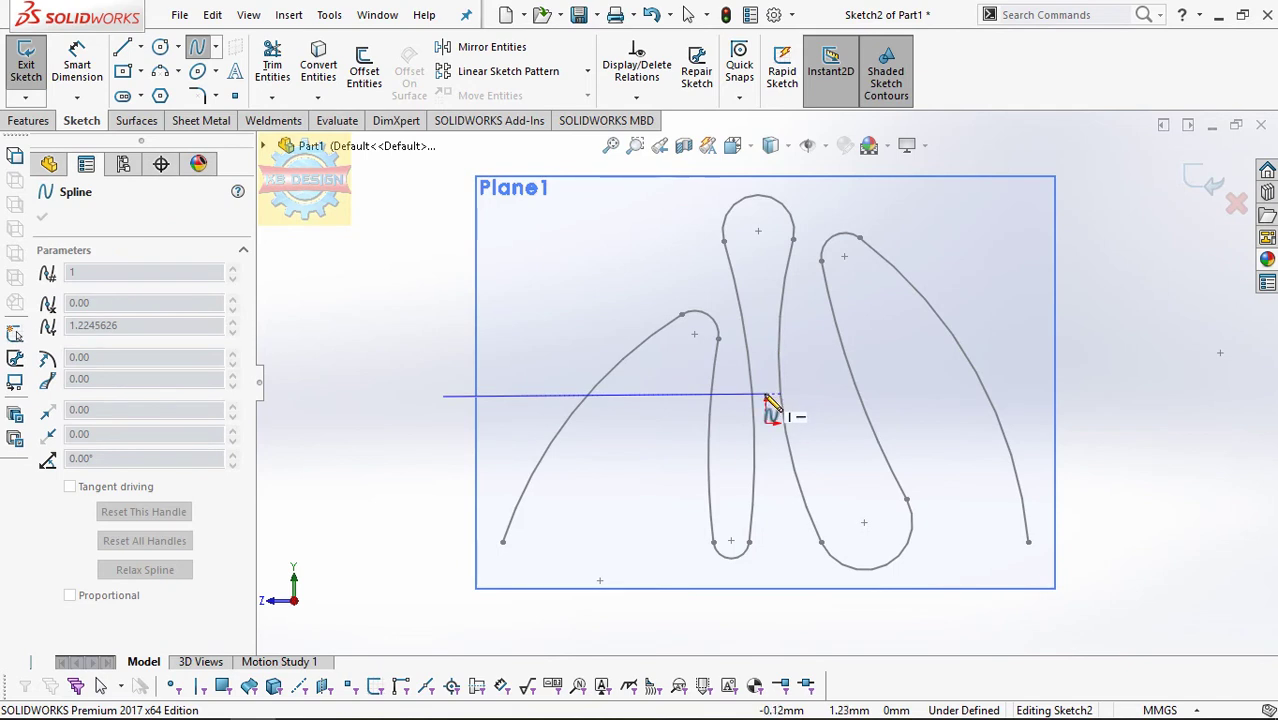
click(800, 394)
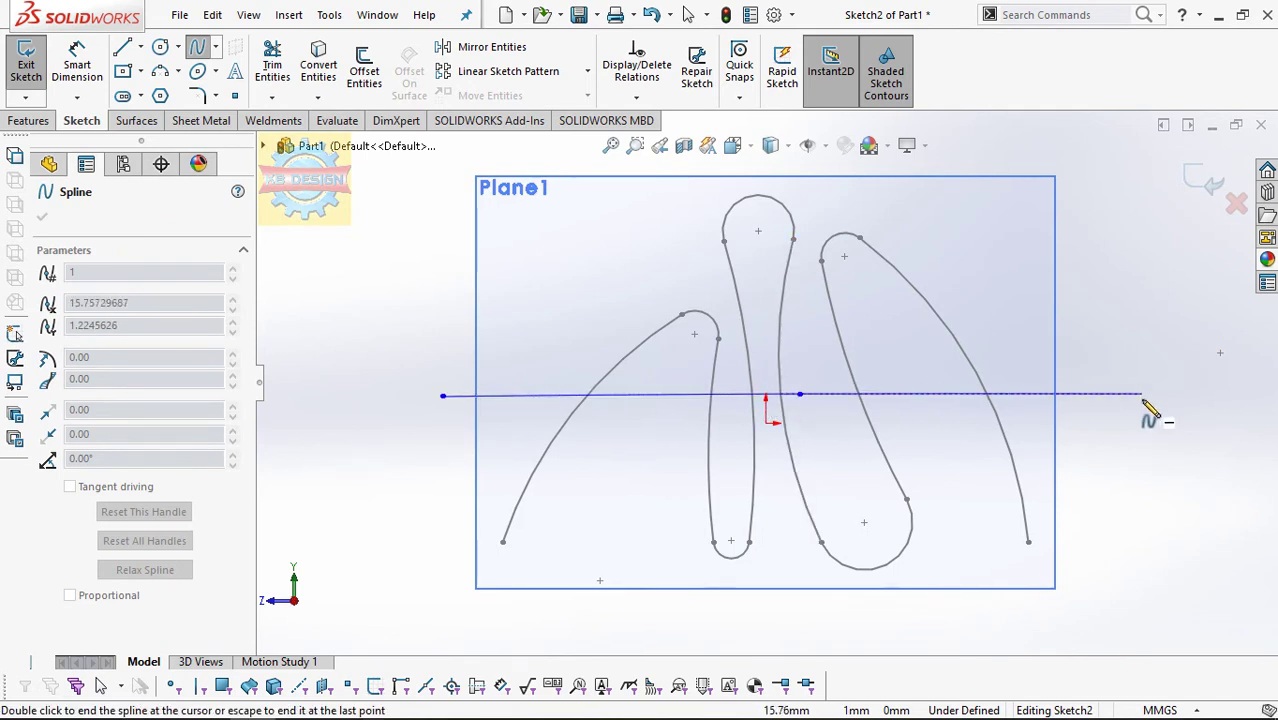
key(Escape)
click(800, 394)
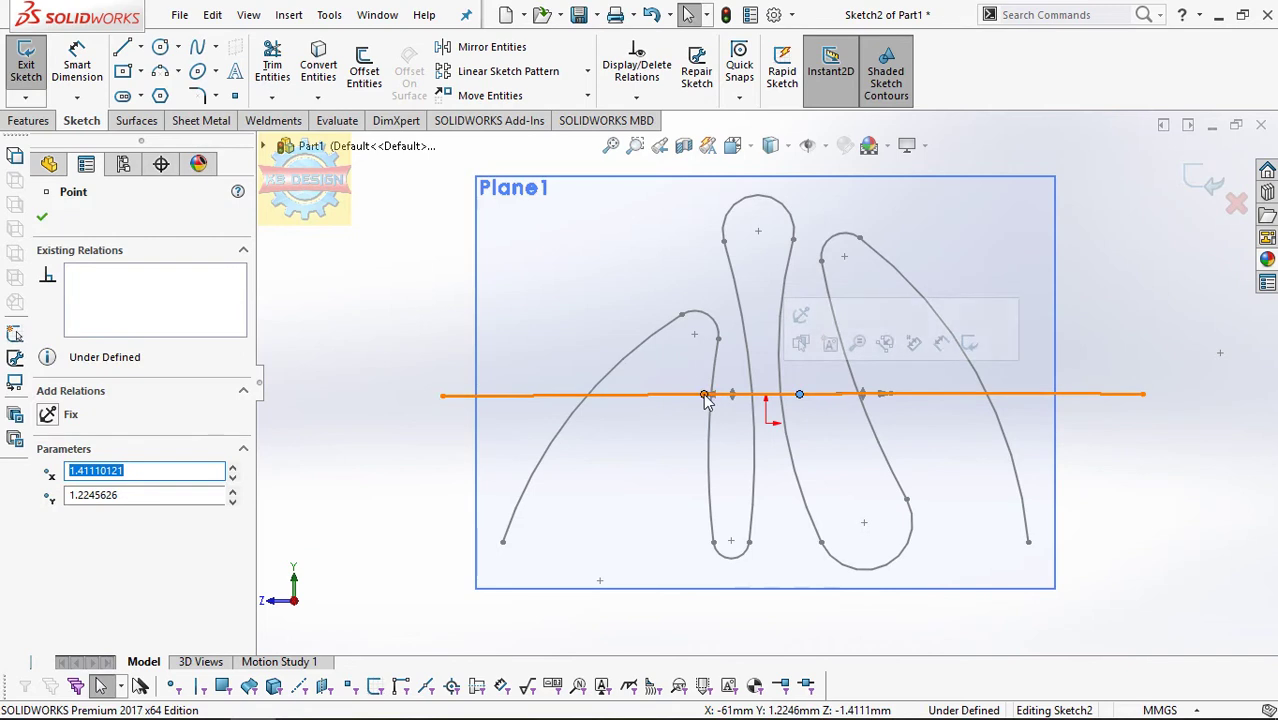
click(534, 396)
drag(534, 396, 565, 390)
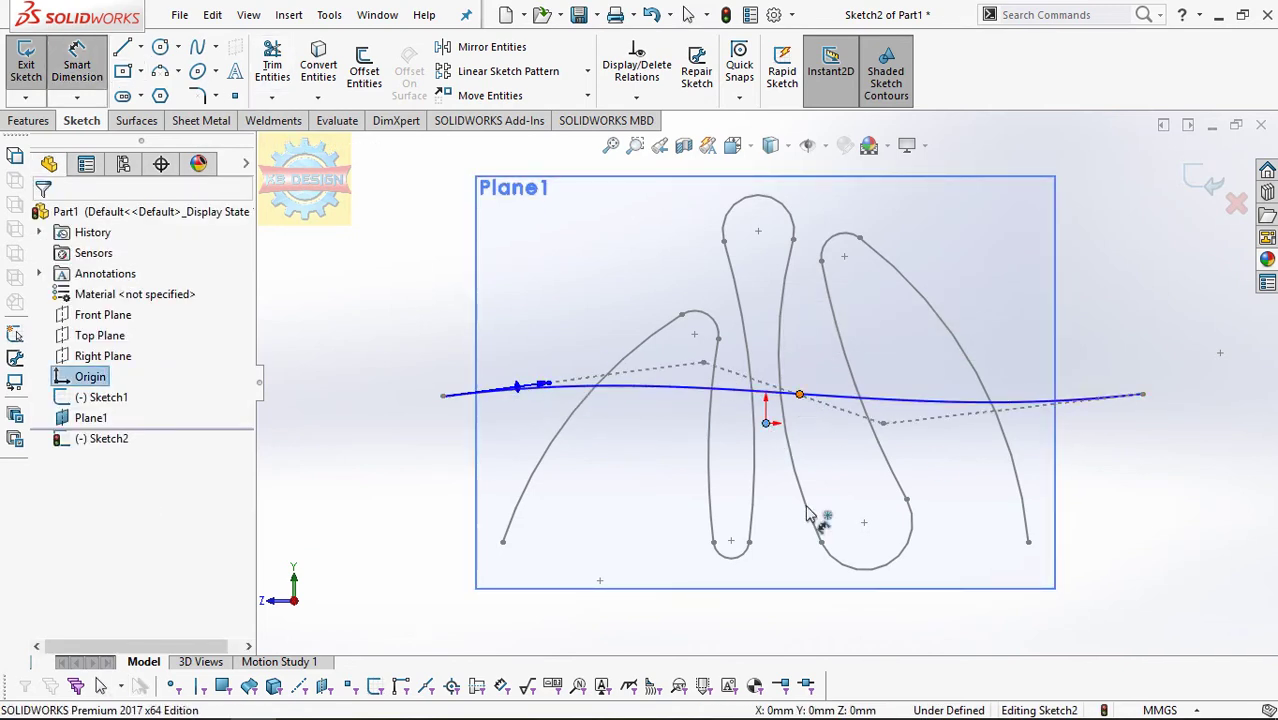
Step: Dimension the spline's centre offset at 1.80 and its right-side length at 28
click(800, 394)
click(787, 557)
text(1.8)
key(Return)
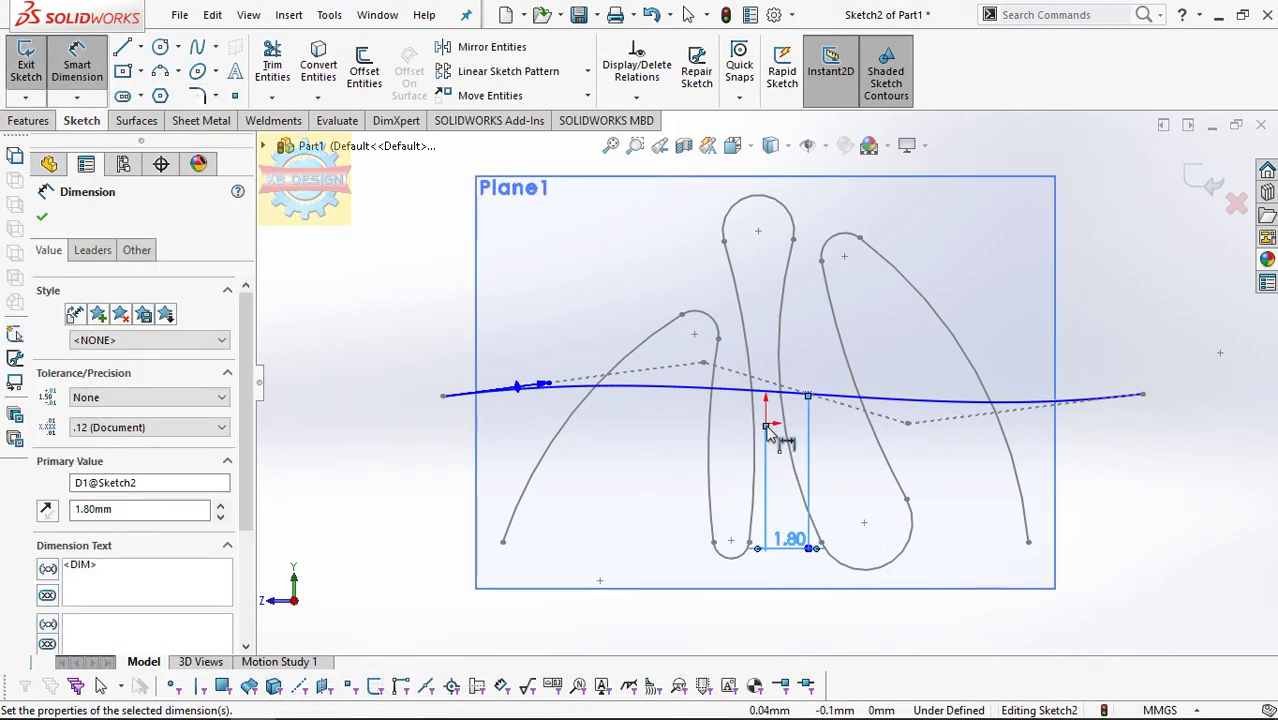
click(1145, 396)
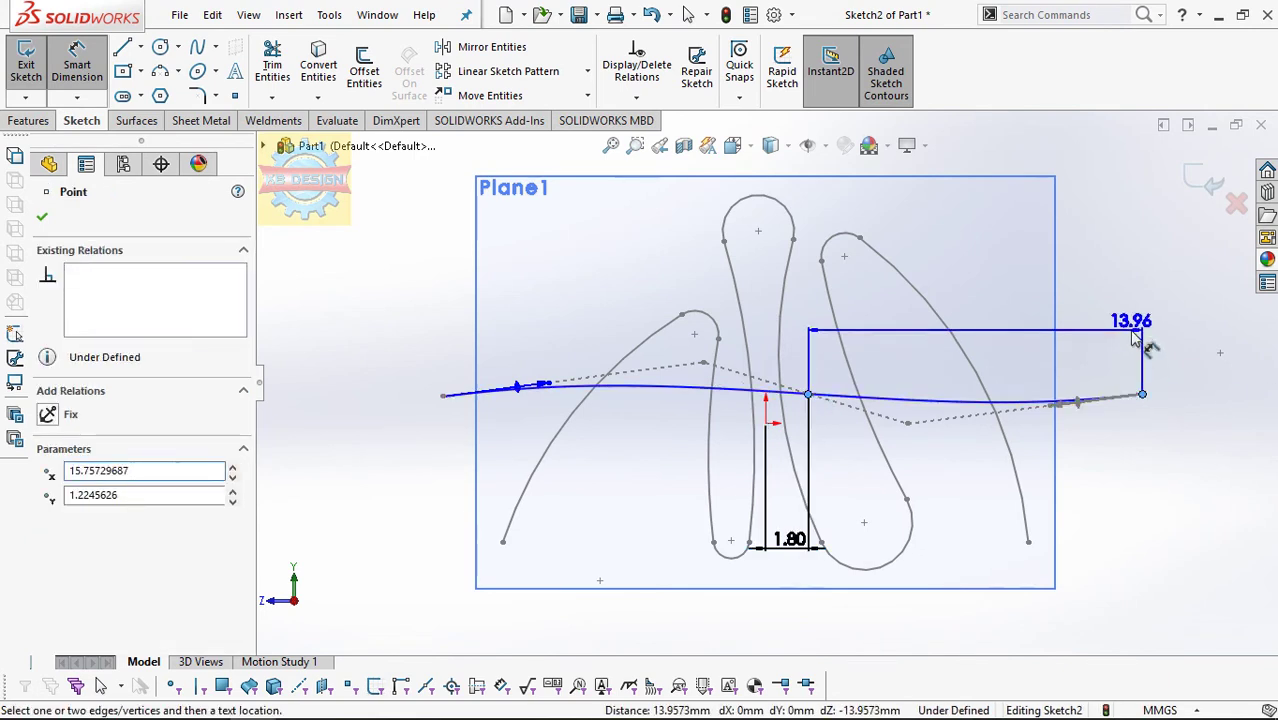
click(1140, 343)
text(28)
key(Return)
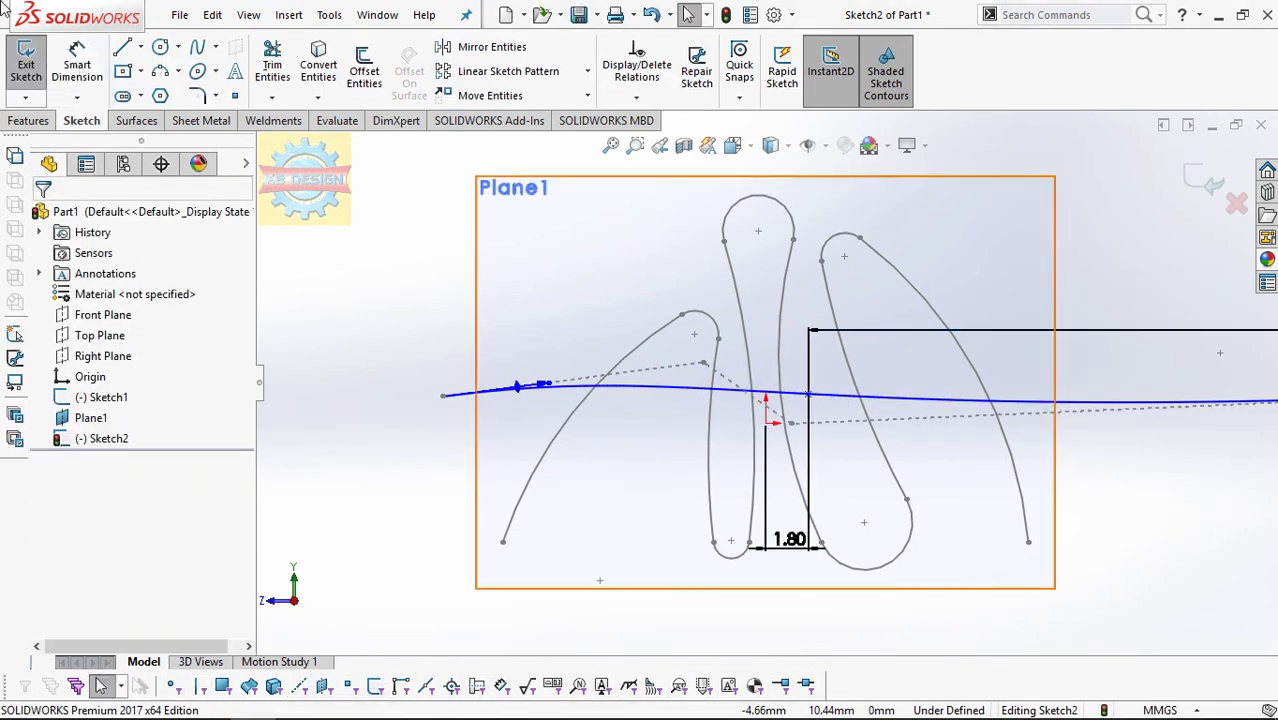
Step: Dimension the spline's left-side length from centre to left endpoint at 28
click(812, 397)
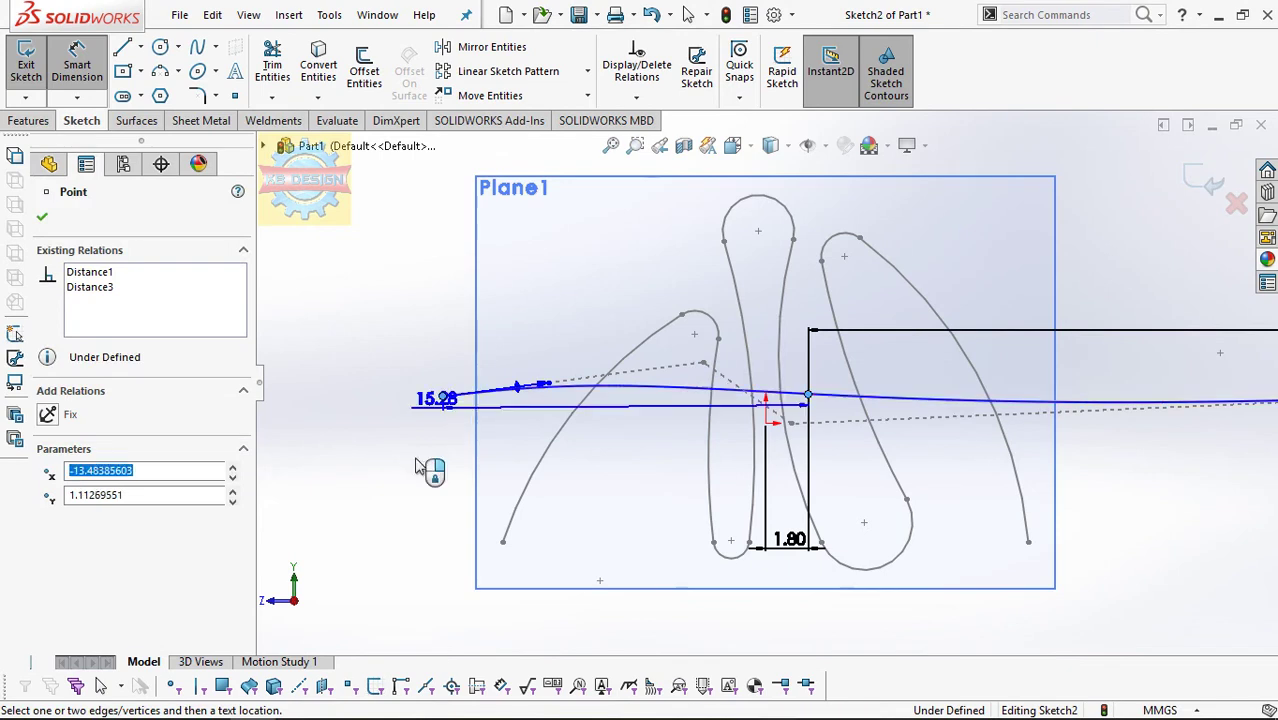
click(443, 396)
click(390, 503)
text(28)
key(Return)
key(f)
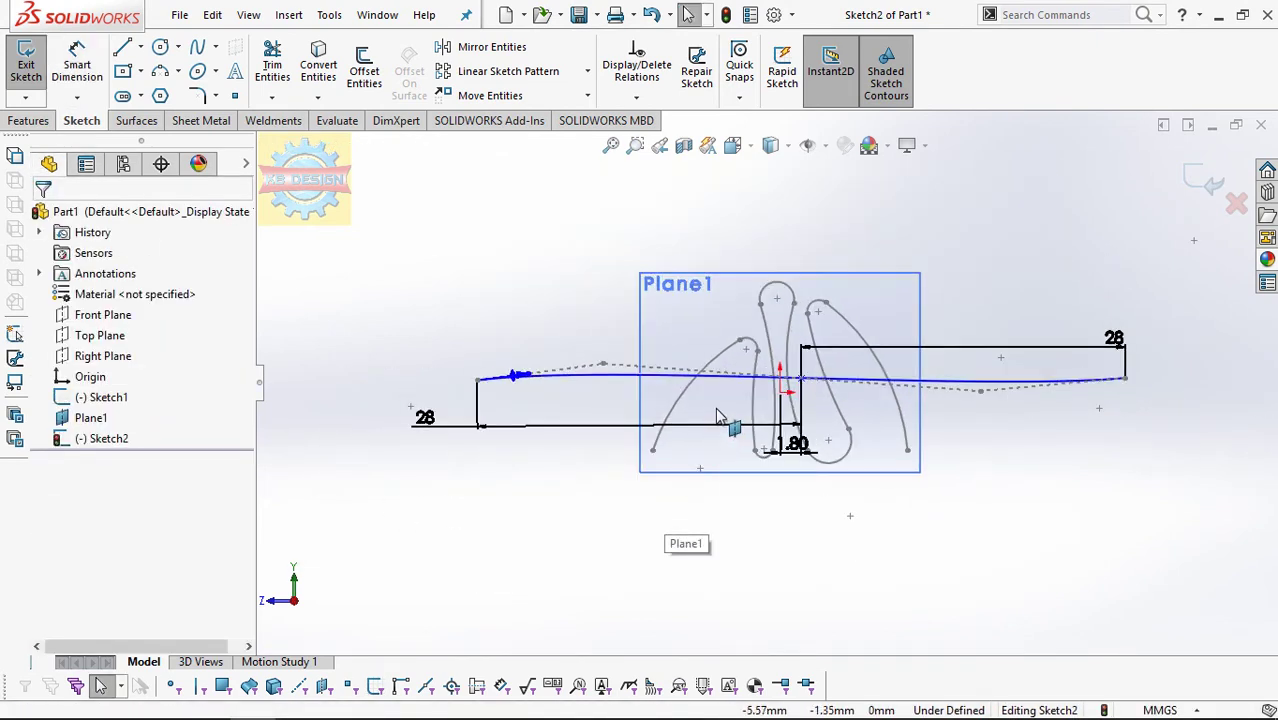
Step: Add a 0.65 vertical offset dimension at the spline's right end
click(77, 60)
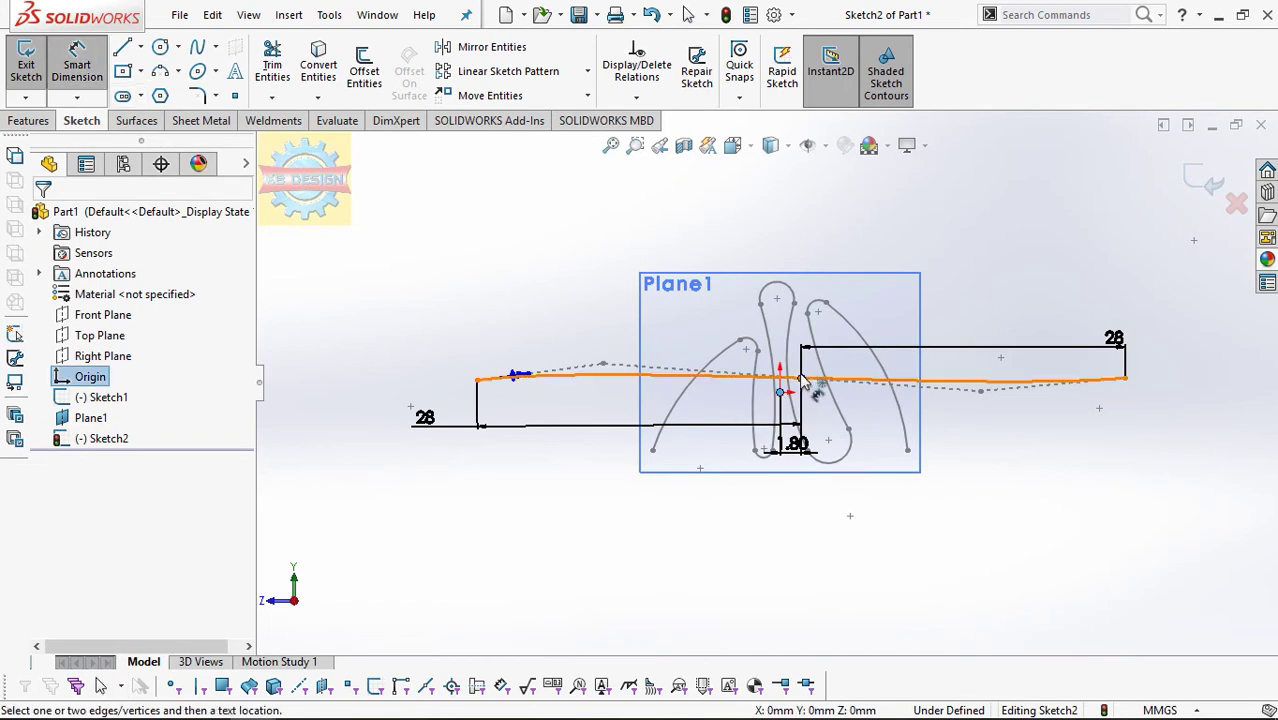
click(780, 392)
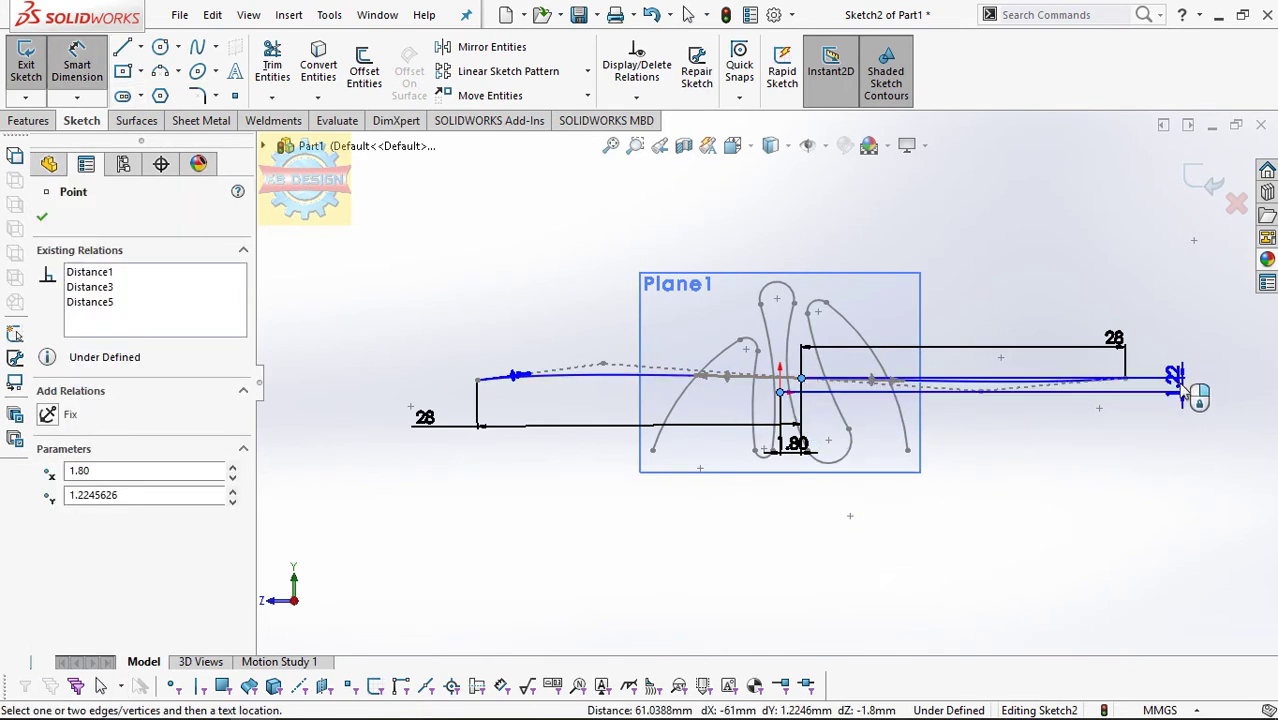
click(1124, 378)
click(1168, 385)
text(0.65)
key(Return)
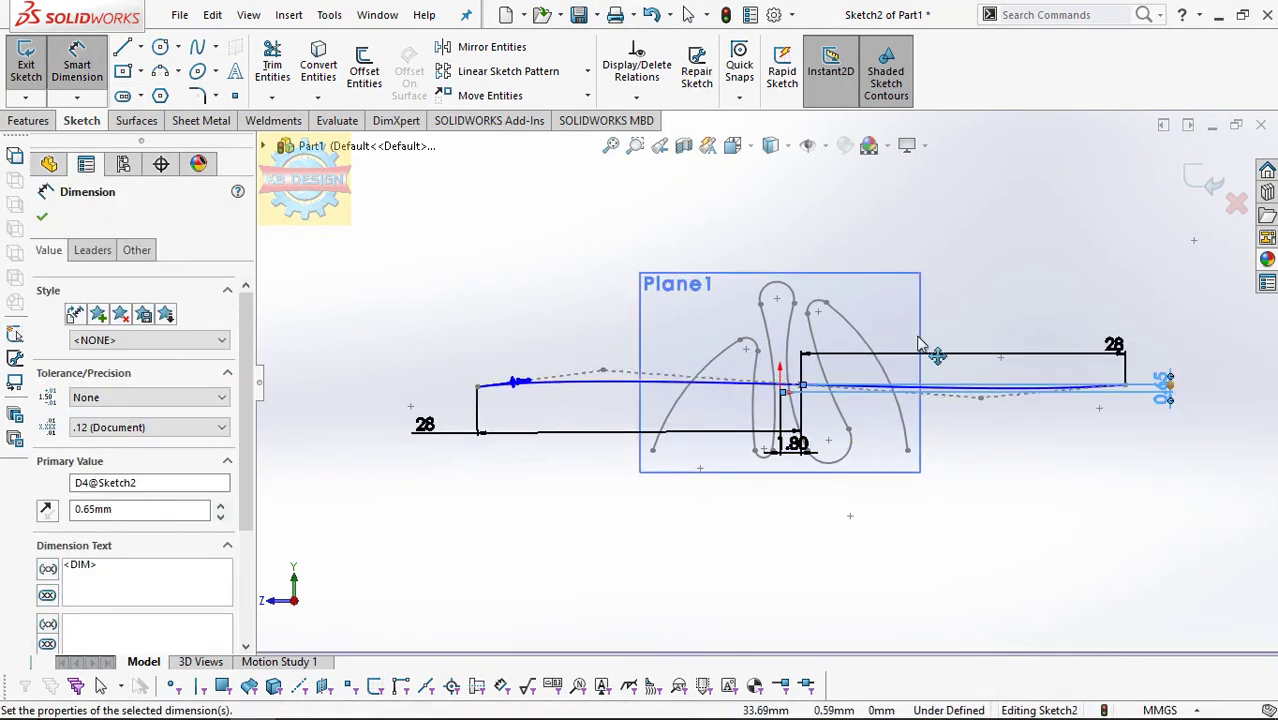
key(Escape)
Step: Reshape the spline's left curve and exit Sketch2
drag(540, 388, 577, 375)
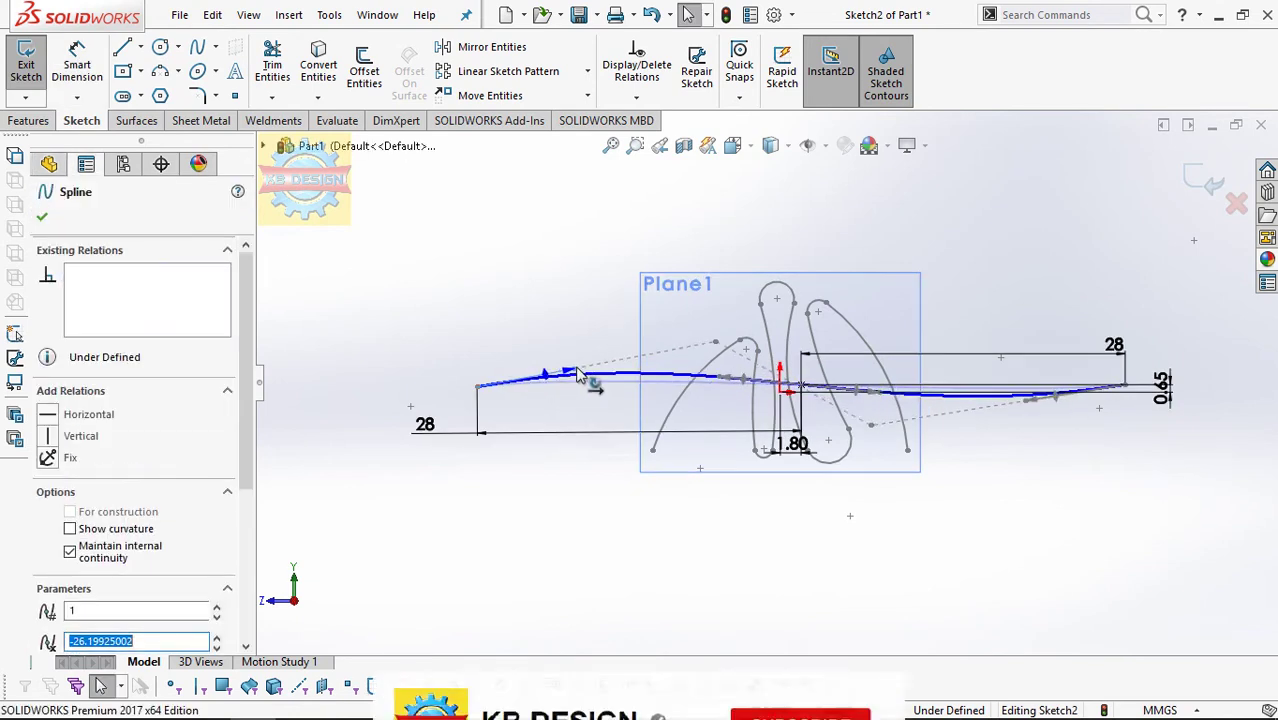
key(Escape)
key(ctrl+b)
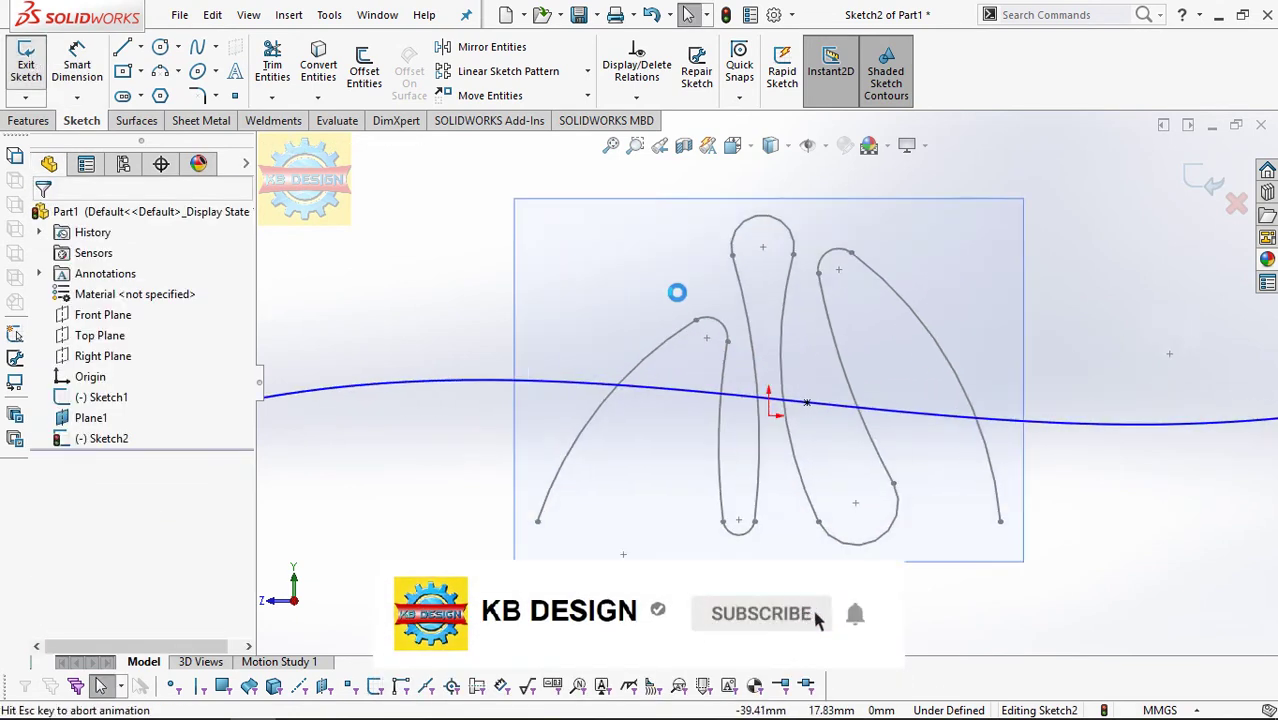
middle_drag(686, 304, 750, 354)
Step: Hide Plane1 and start a new 3D sketch
click(884, 314)
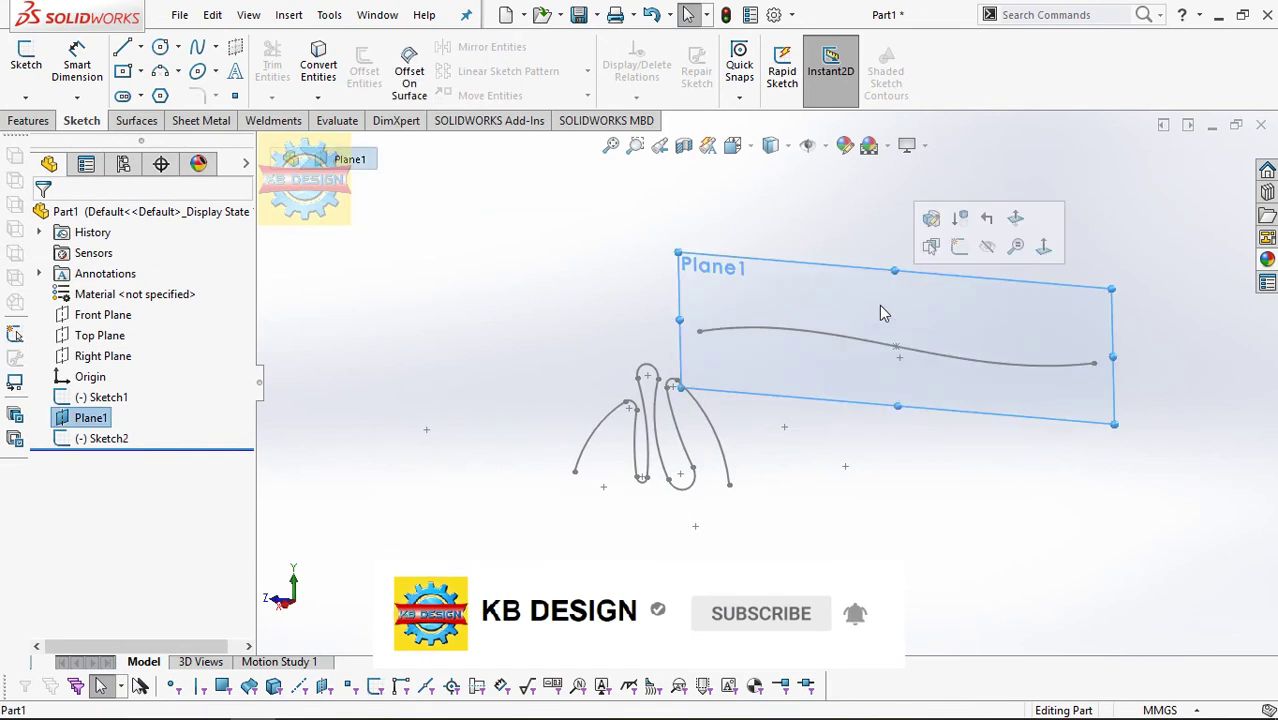
click(987, 245)
click(25, 97)
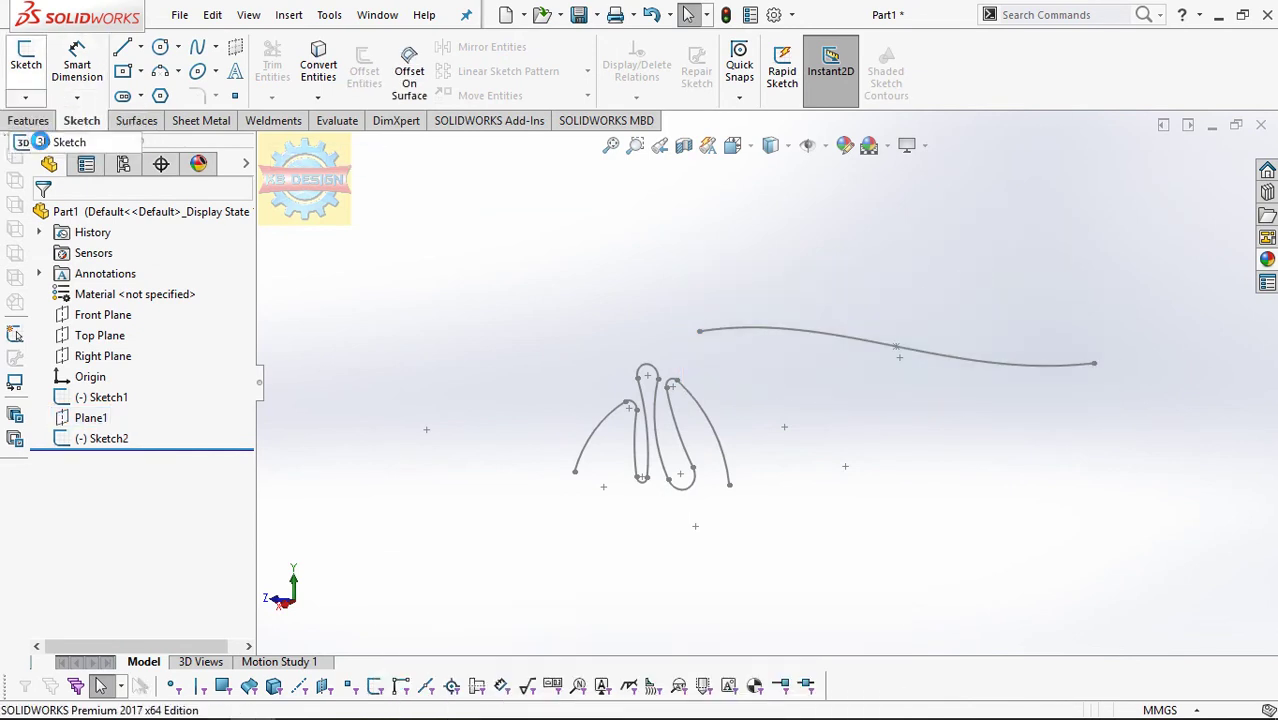
click(45, 137)
Step: Draw a spline from the left blade tip to the wavy curve's end and bend it upward
click(197, 50)
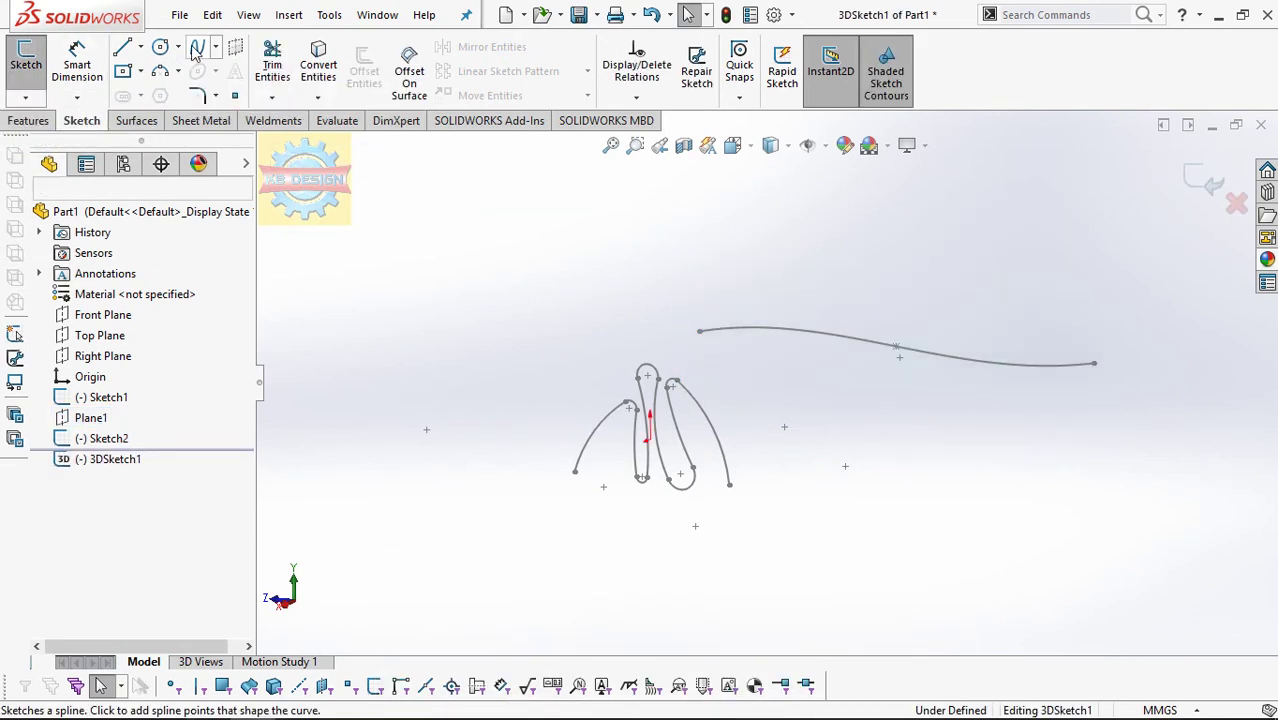
click(574, 473)
double_click(705, 345)
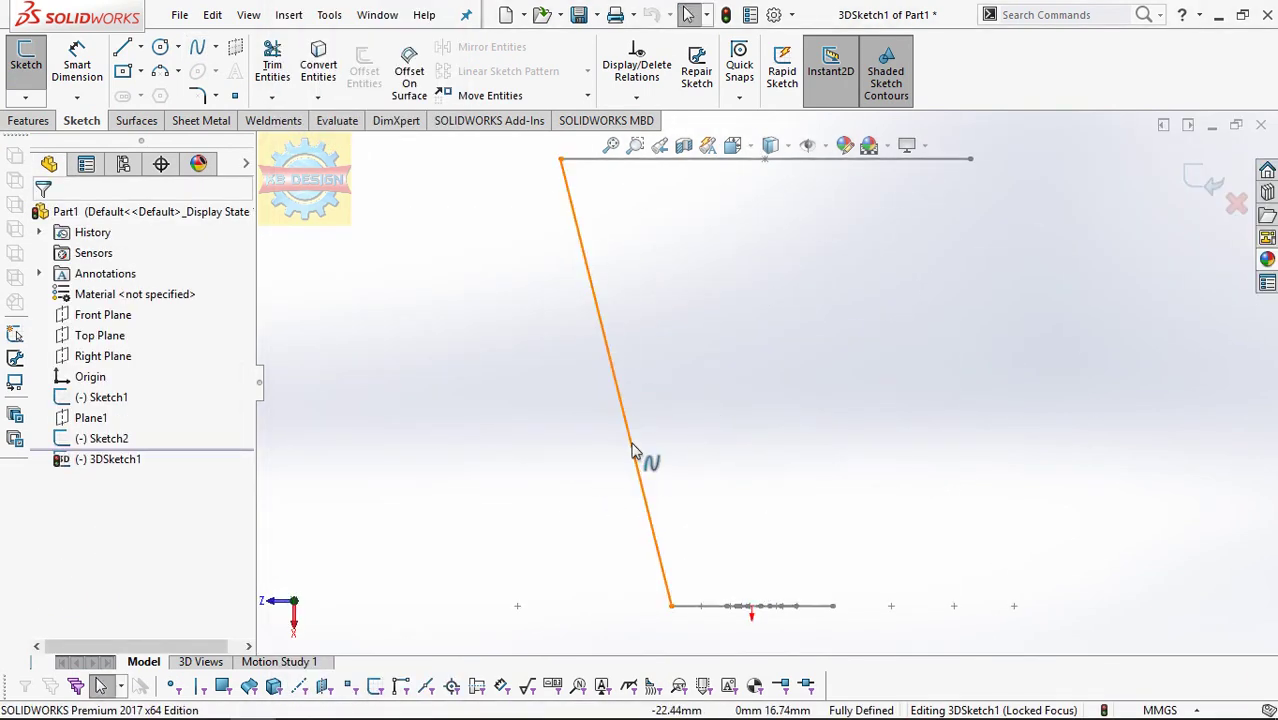
click(641, 490)
drag(630, 434, 587, 449)
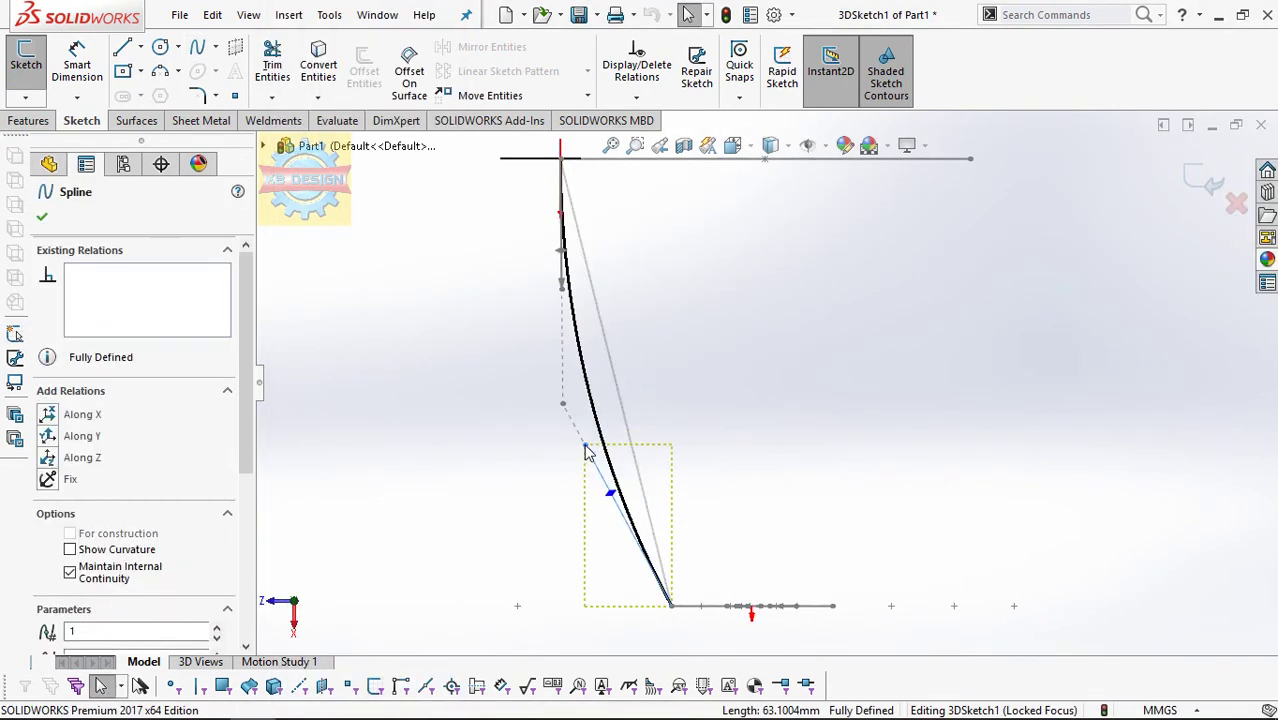
key(ctrl+1)
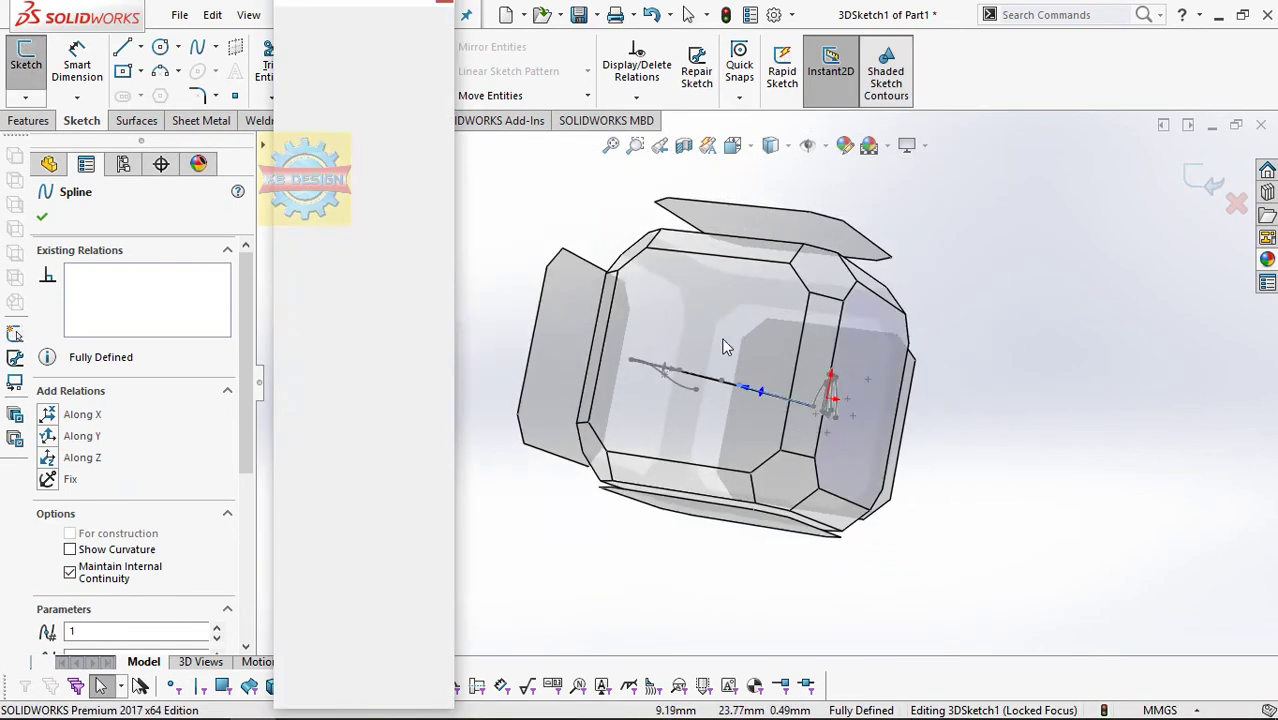
drag(850, 429, 848, 398)
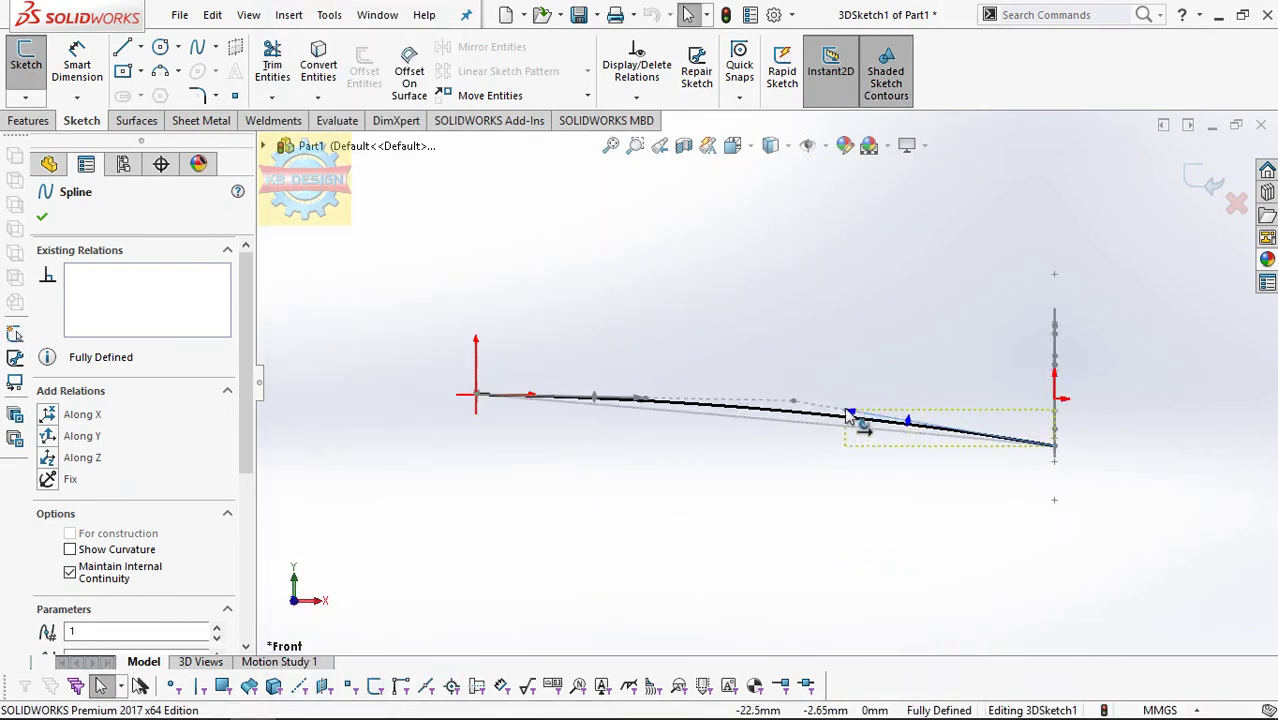
middle_drag(965, 289, 712, 552)
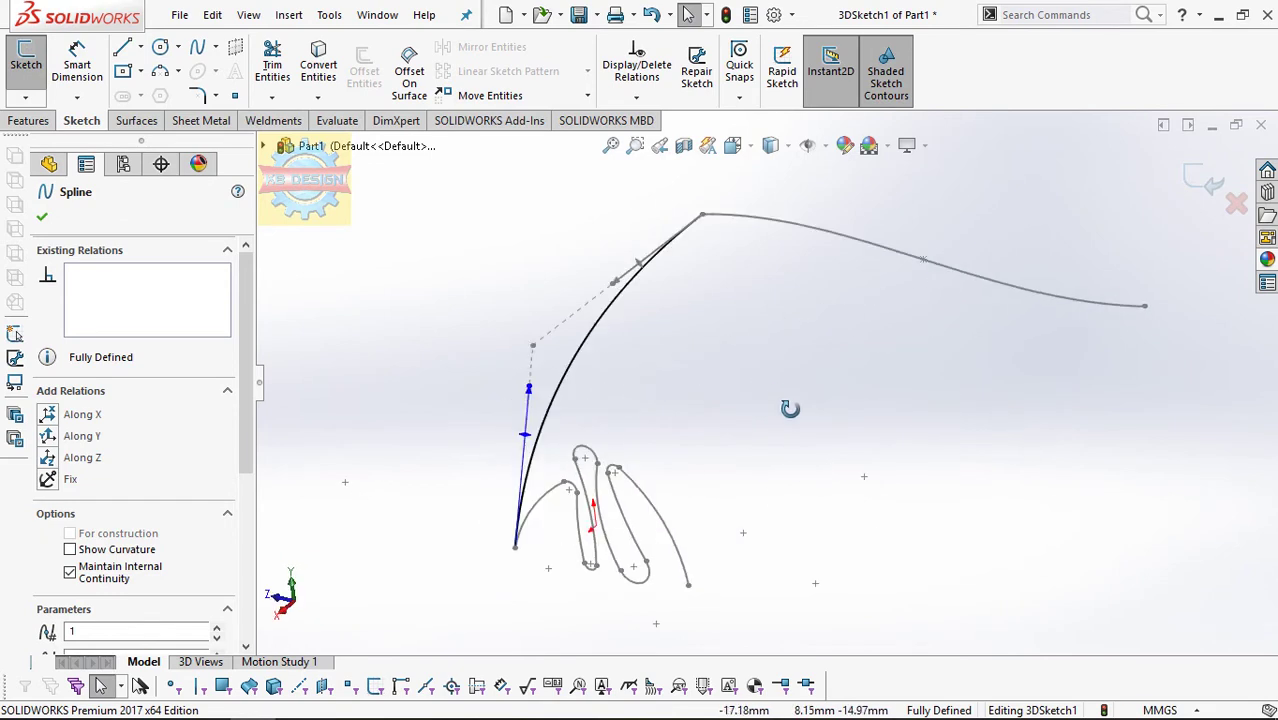
Step: Draw a second spline from the right blade tip to the wavy curve's right end, shape it, and close the sketch
click(697, 590)
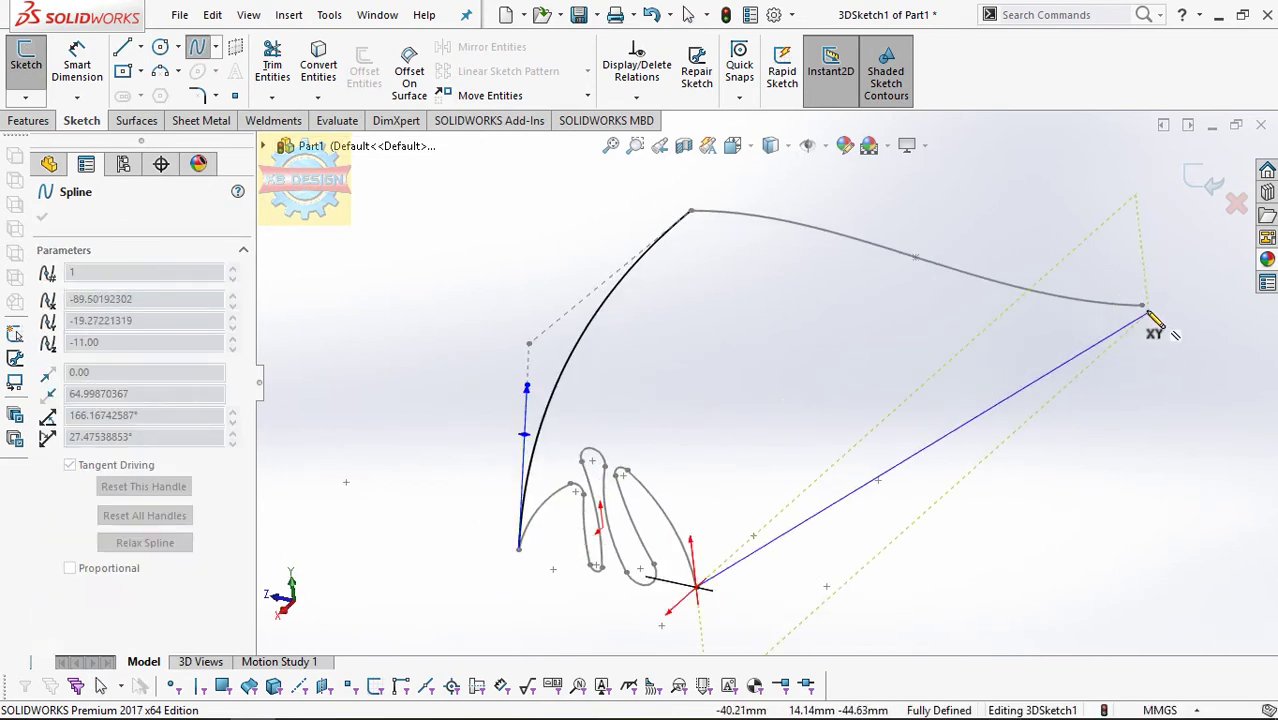
click(1142, 305)
key(space)
click(757, 280)
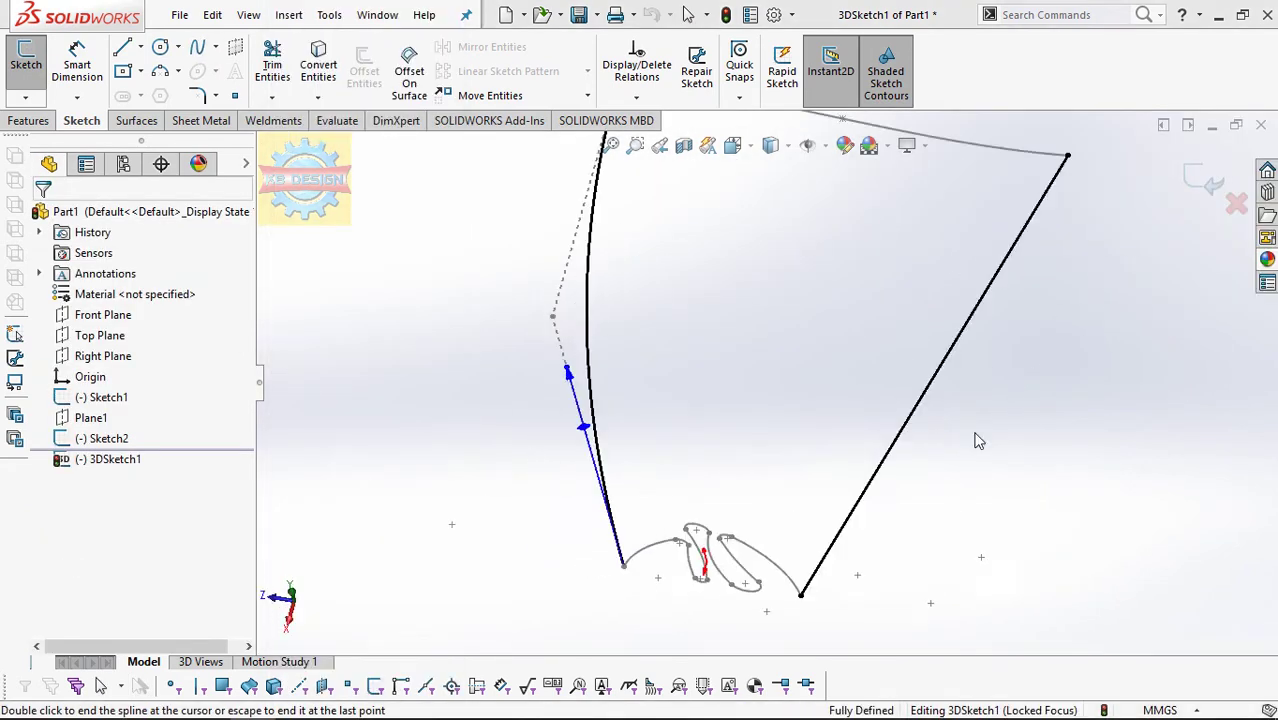
click(873, 470)
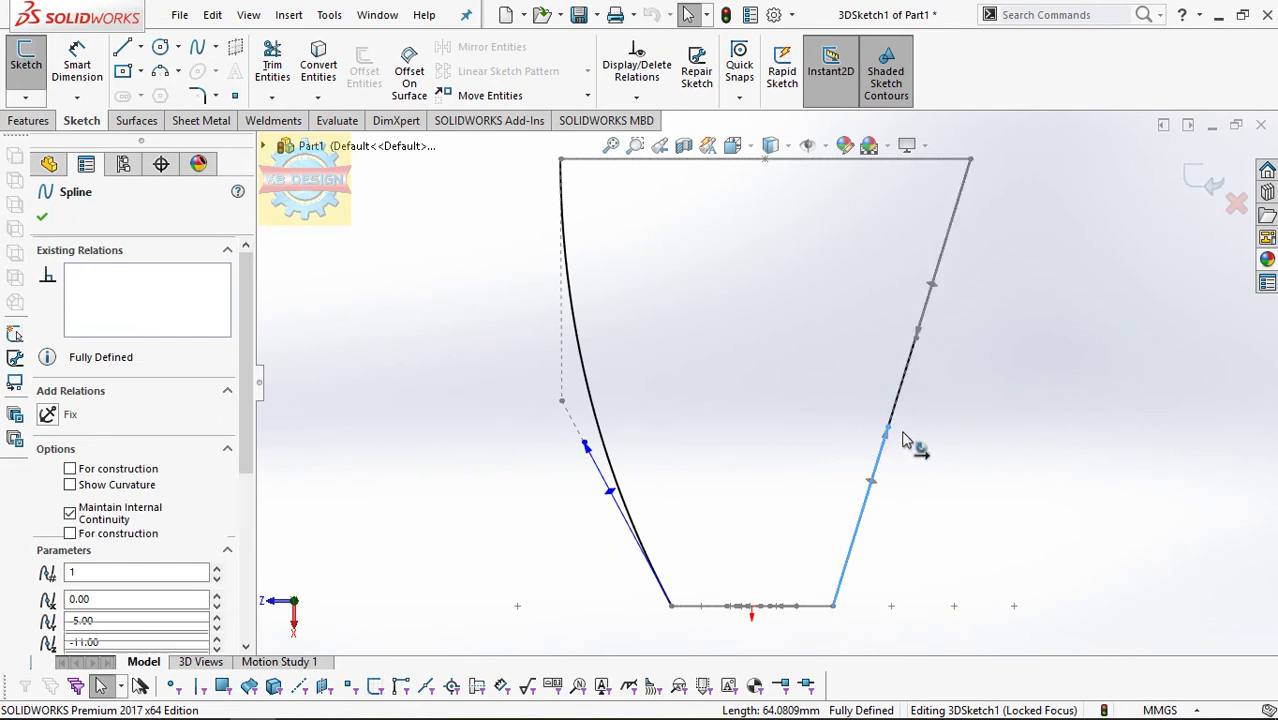
drag(898, 437, 941, 462)
key(ctrl+7)
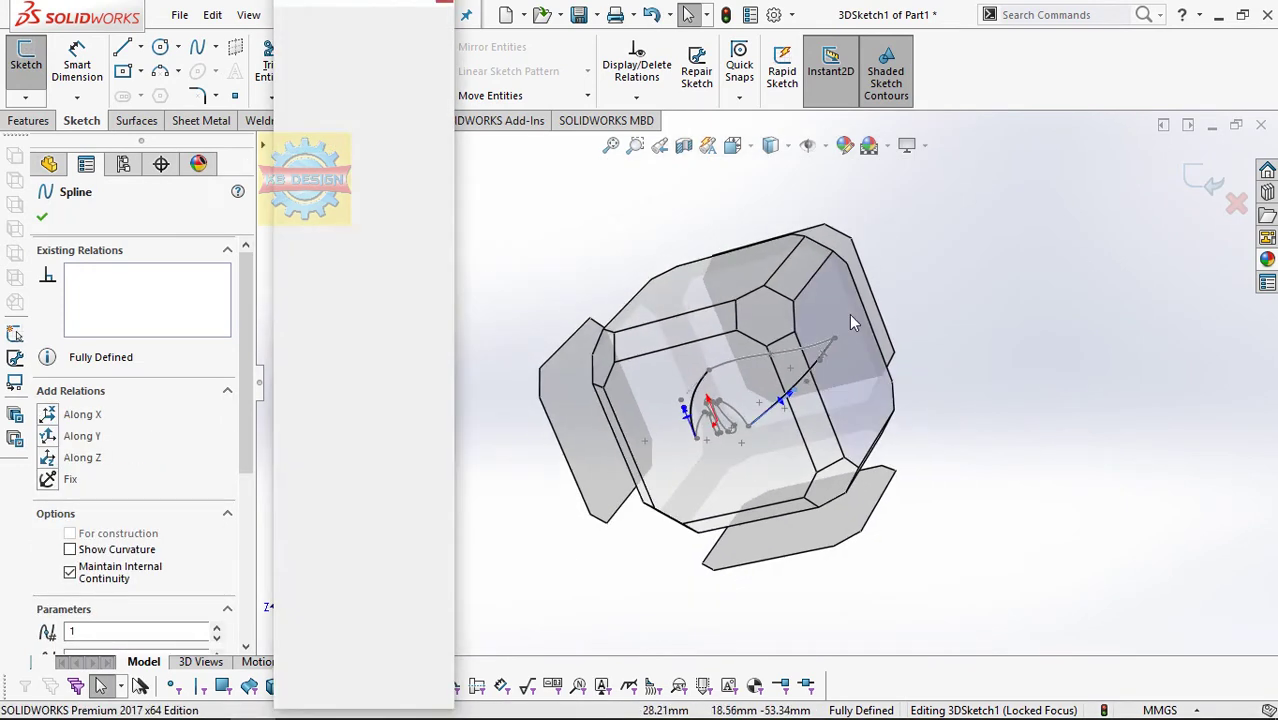
drag(680, 428, 680, 400)
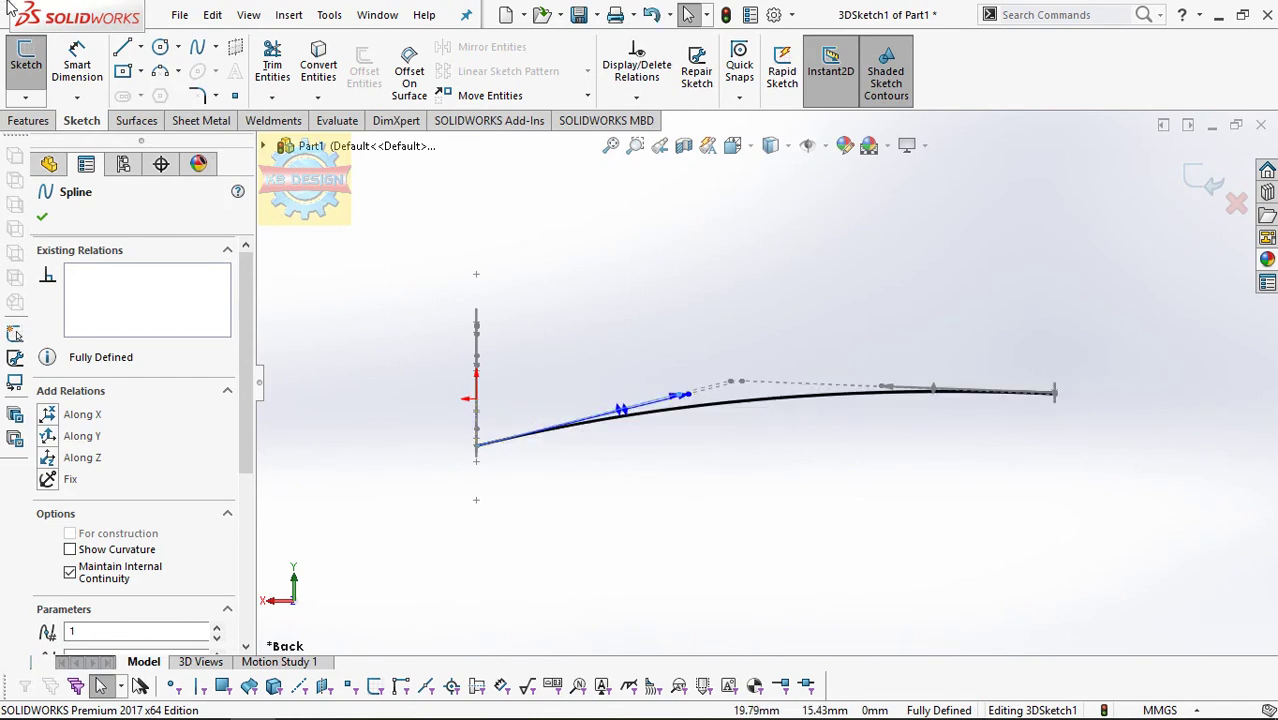
click(26, 98)
click(55, 117)
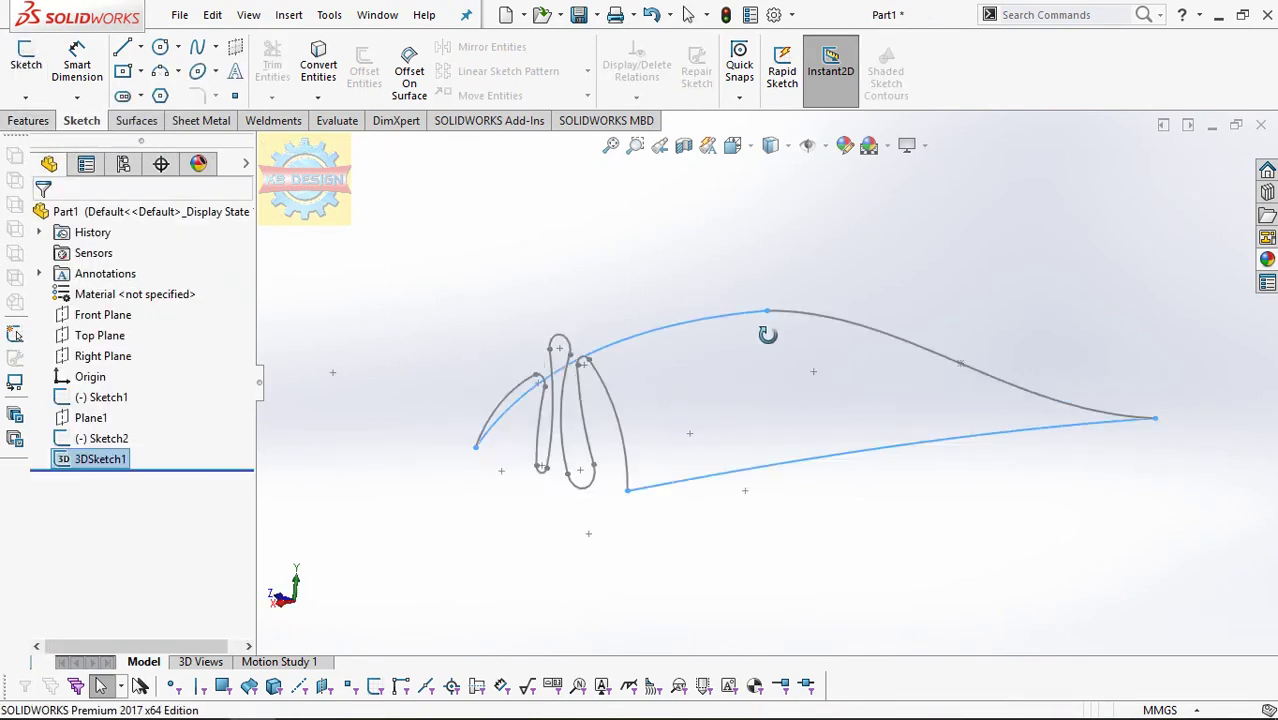
Step: Build a boundary surface through both profile sketches, guided by the upper arc and bottom edge
click(762, 373)
click(29, 120)
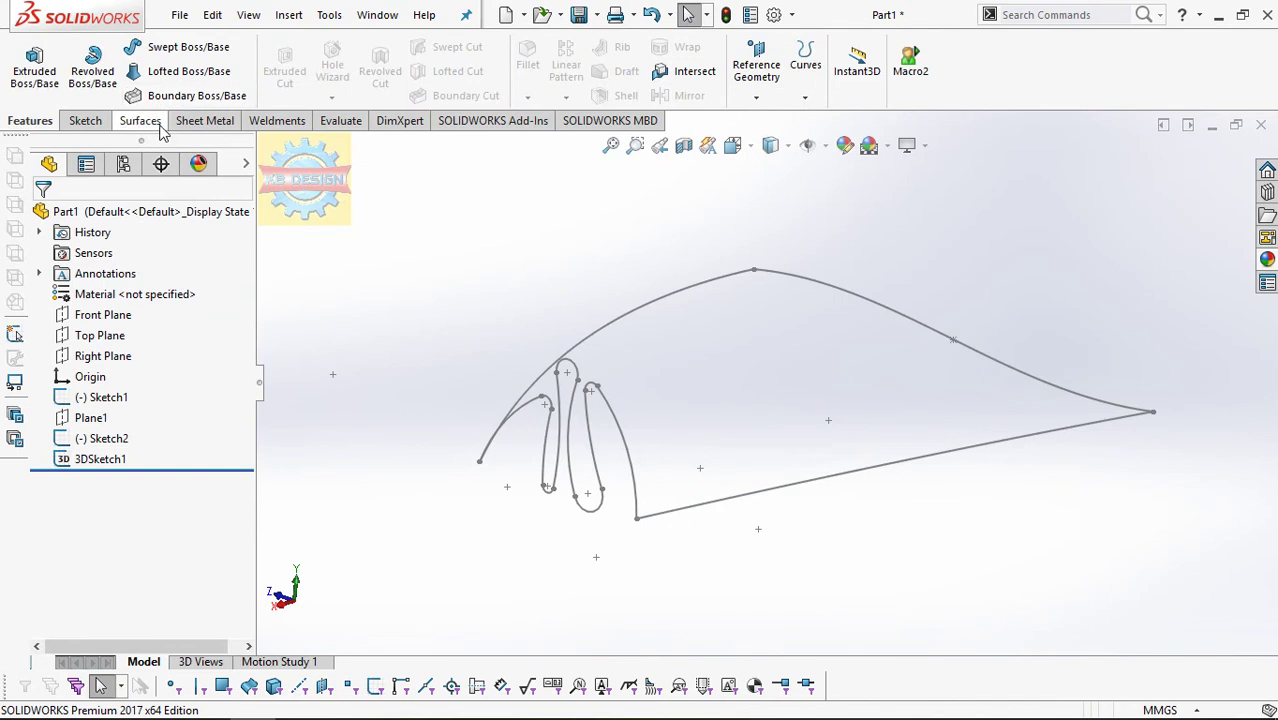
click(156, 121)
click(228, 70)
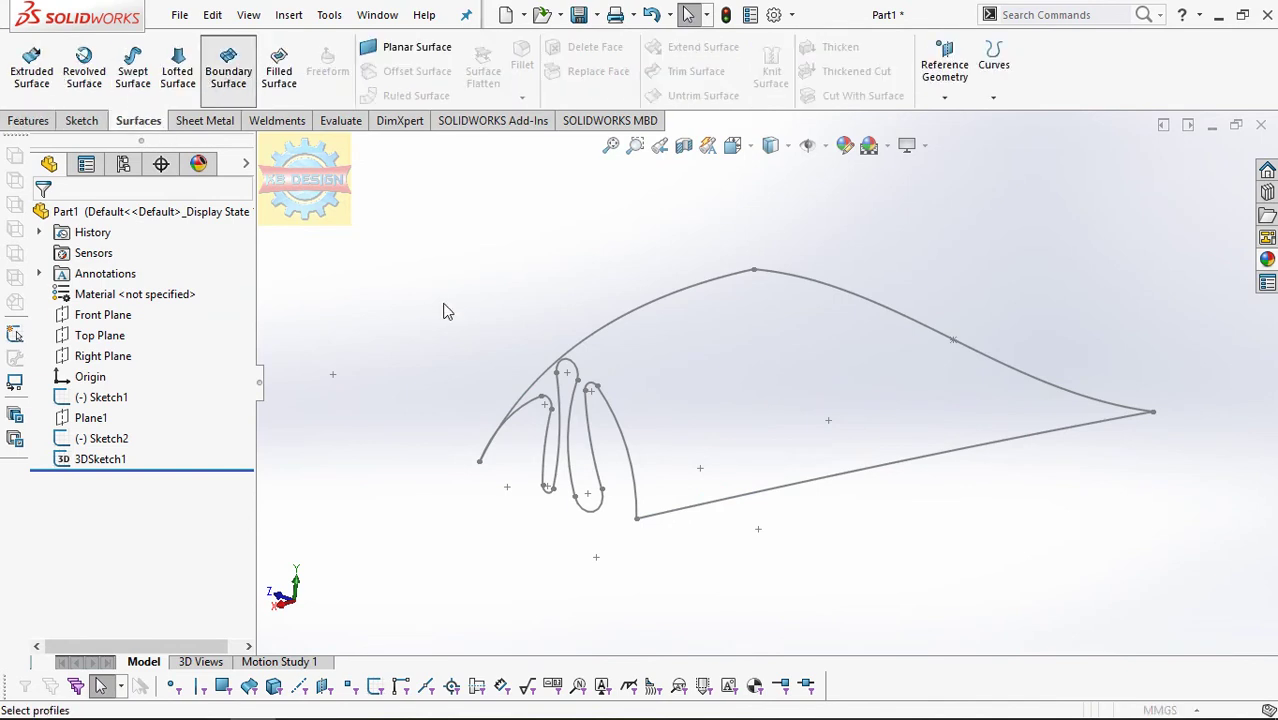
click(619, 437)
click(911, 325)
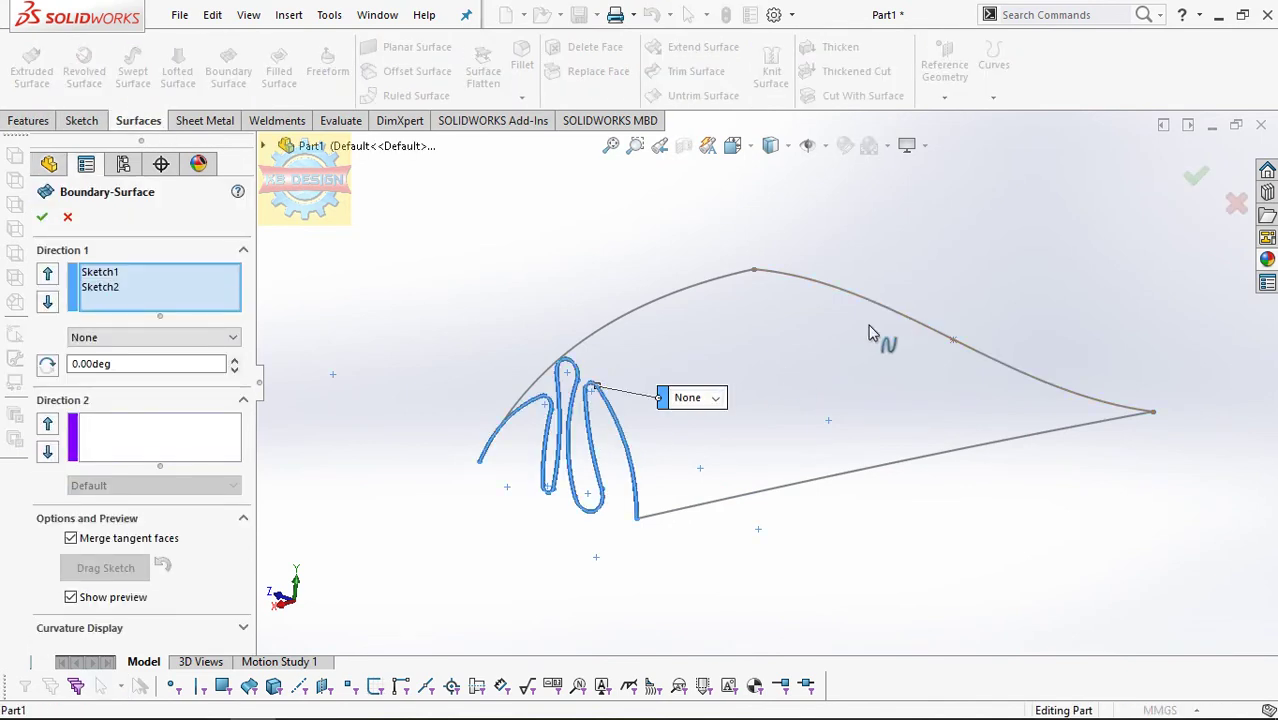
click(625, 312)
click(680, 234)
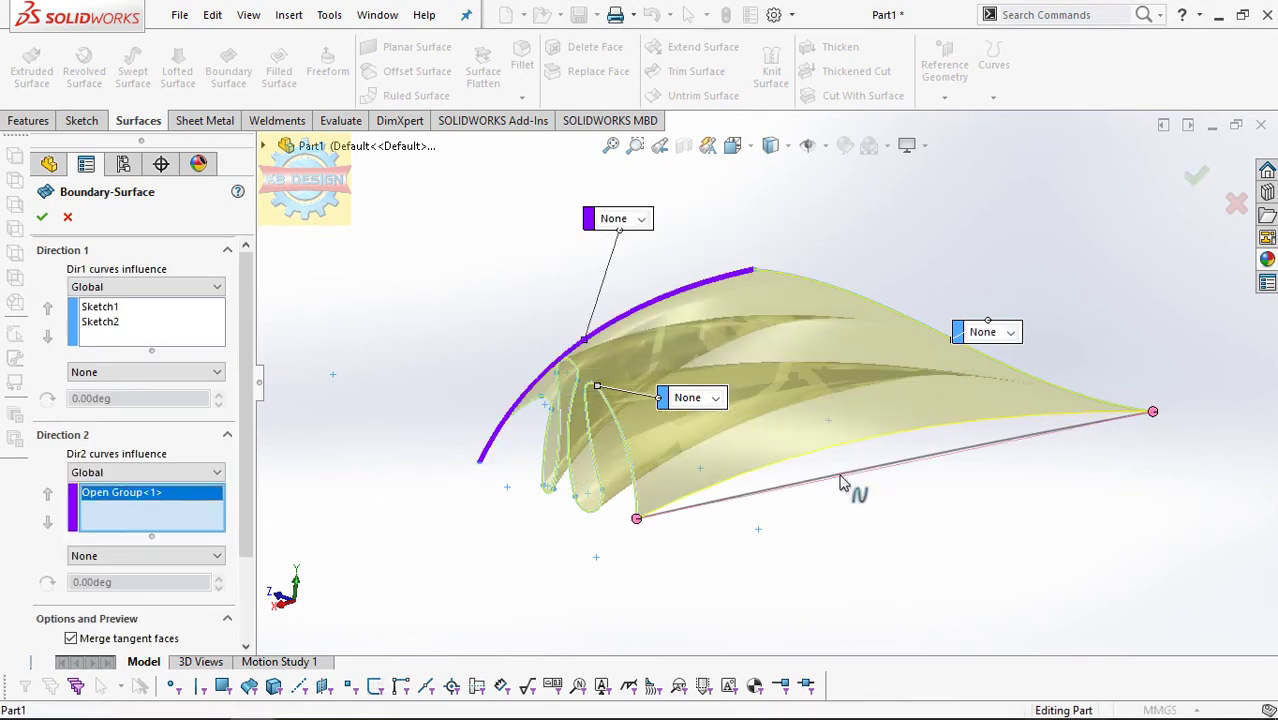
click(840, 482)
click(890, 530)
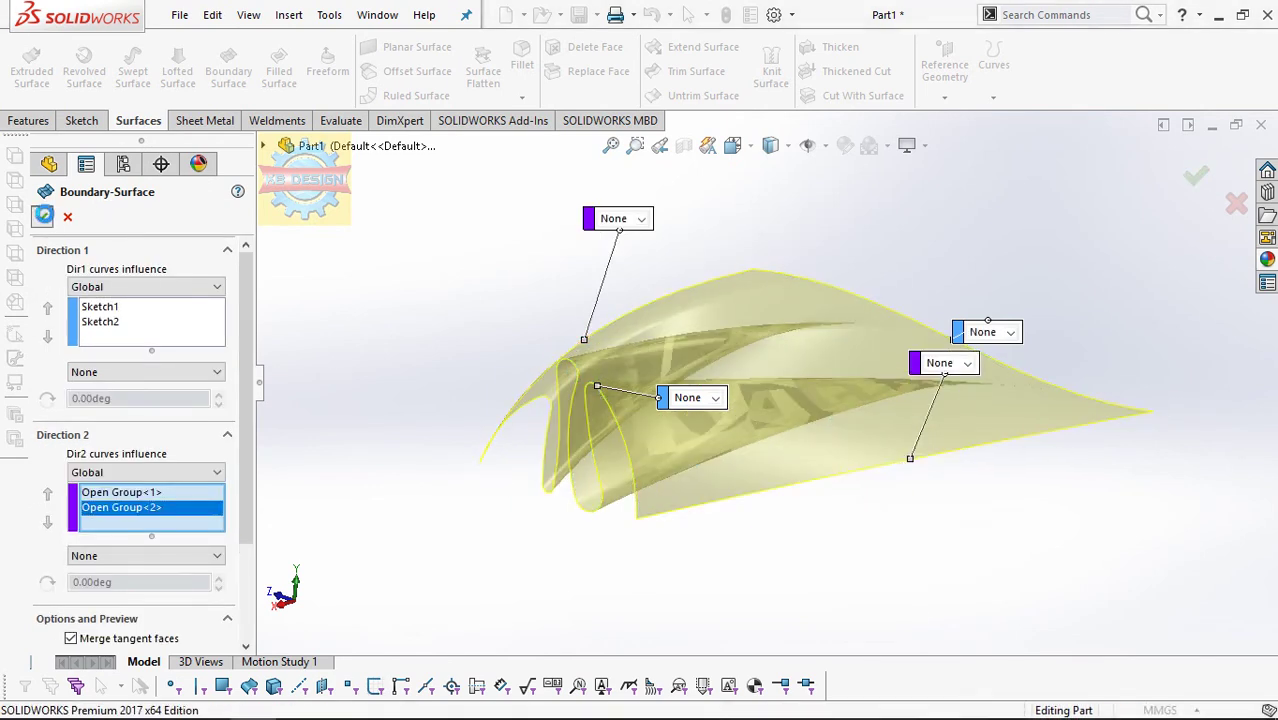
click(43, 216)
mouse_move(442, 288)
middle_down()
mouse_move(590, 302)
mouse_move(622, 374)
middle_up()
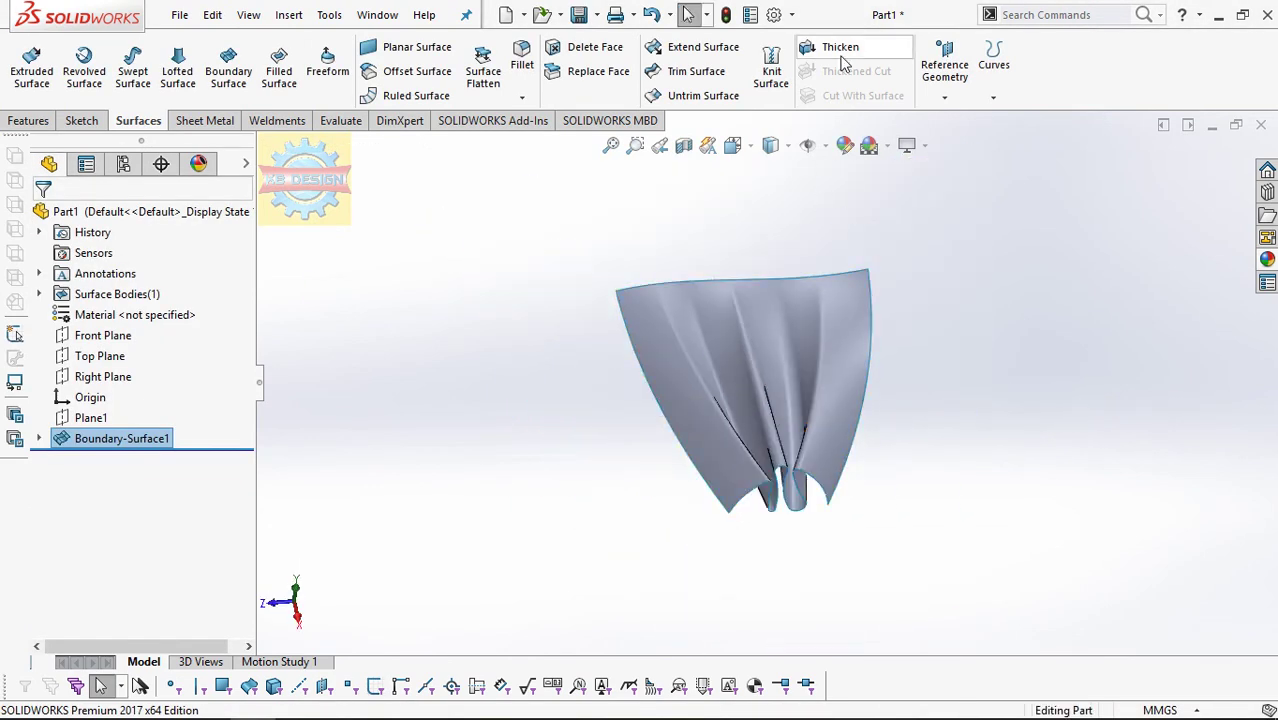
Step: Thicken Boundary-Surface1 into a 0.25 mm solid
click(840, 50)
text(0.25)
key(Return)
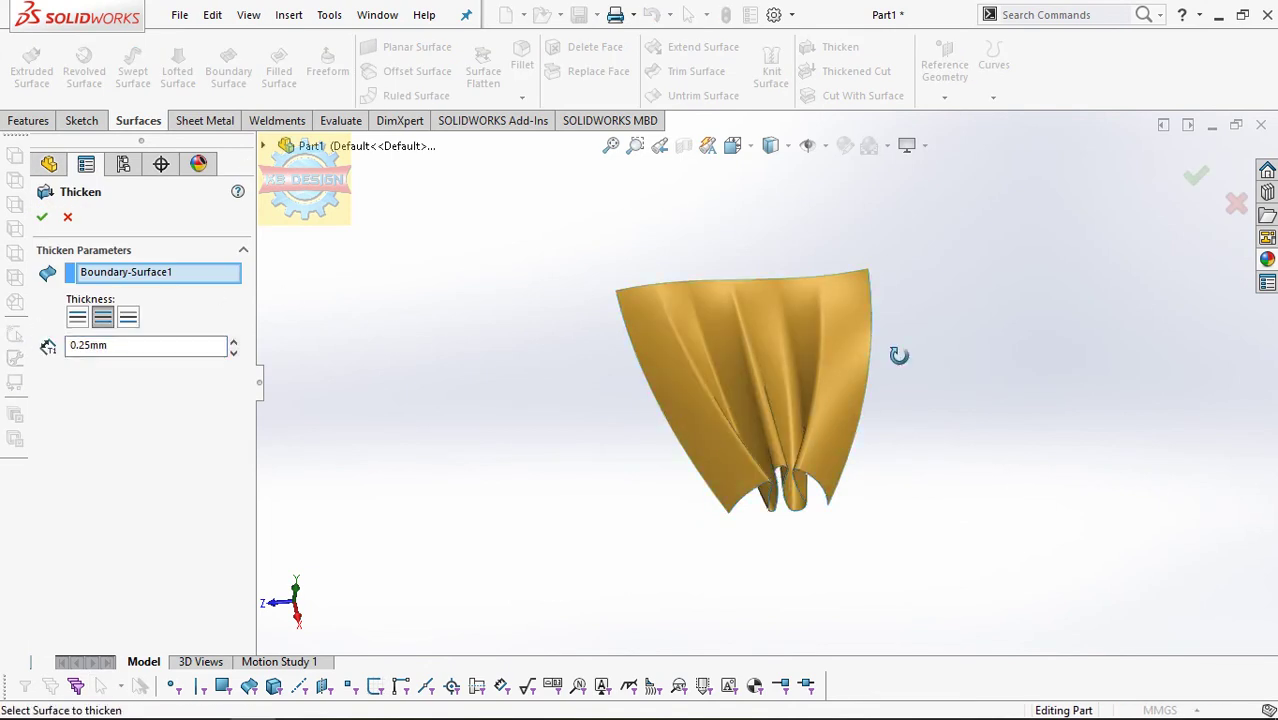
middle_drag(898, 375, 890, 330)
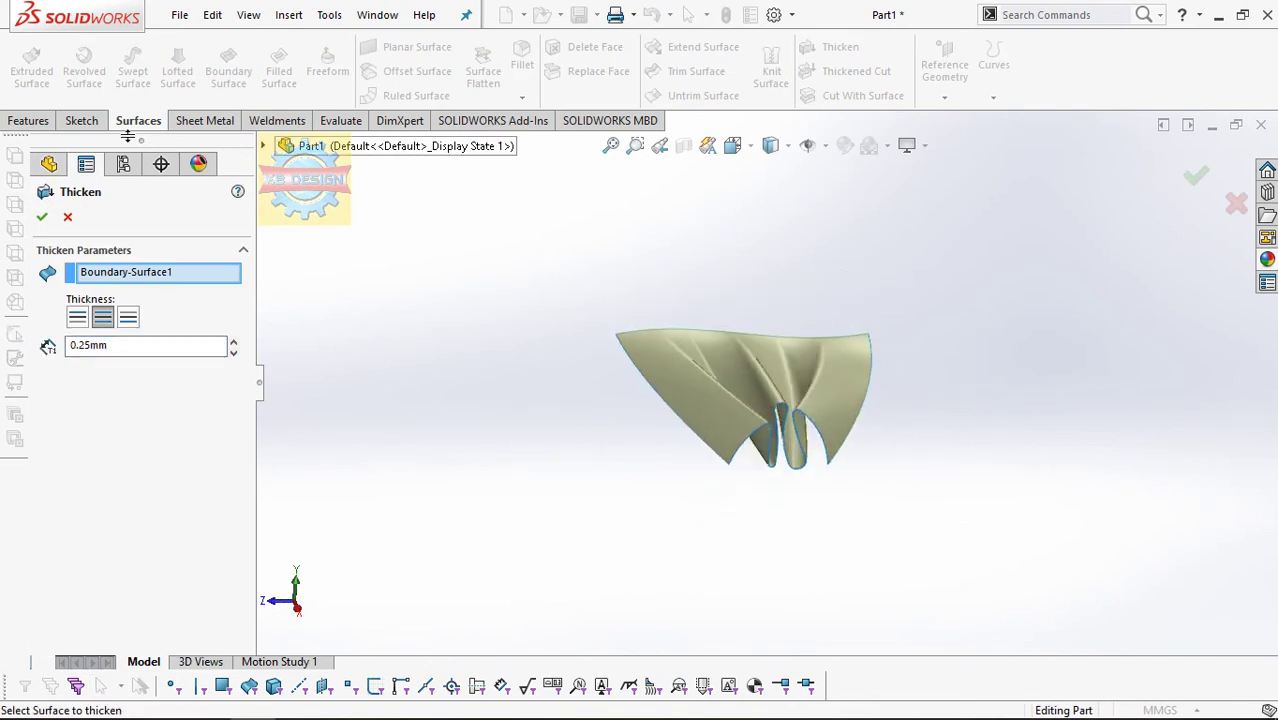
click(41, 219)
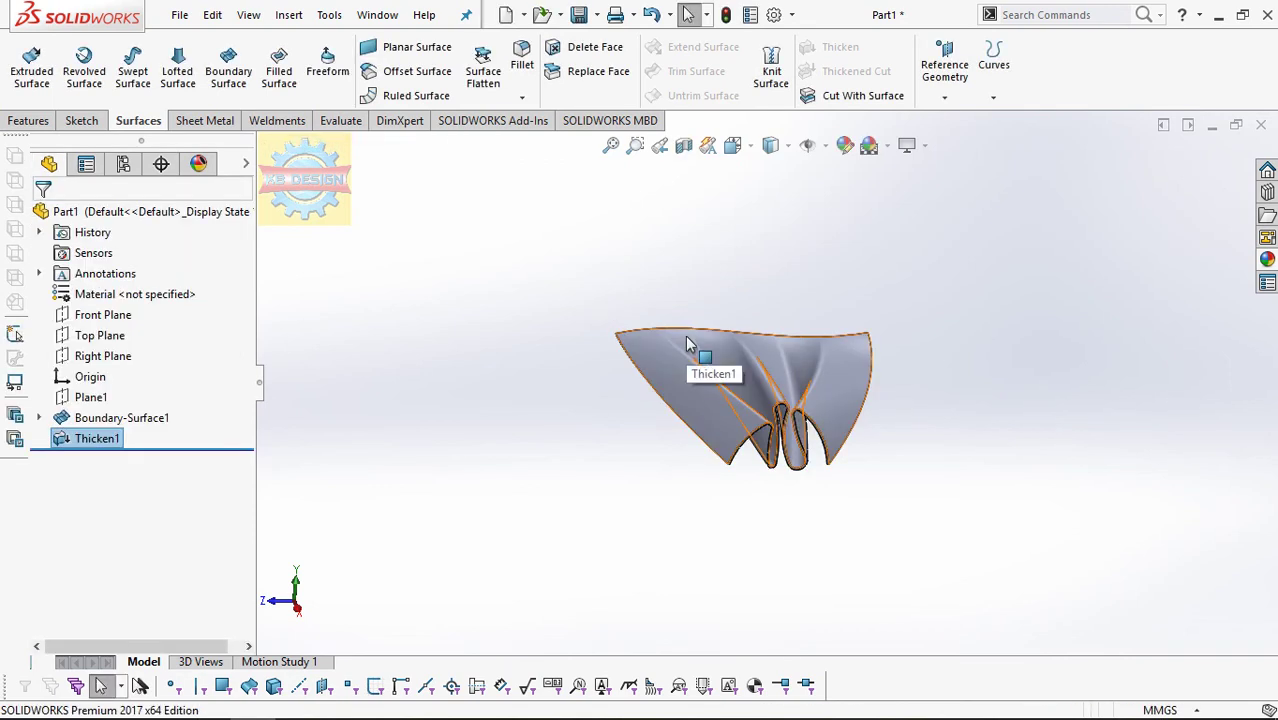
Step: Create Plane2 offset 8 from the Right Plane
click(103, 356)
click(944, 97)
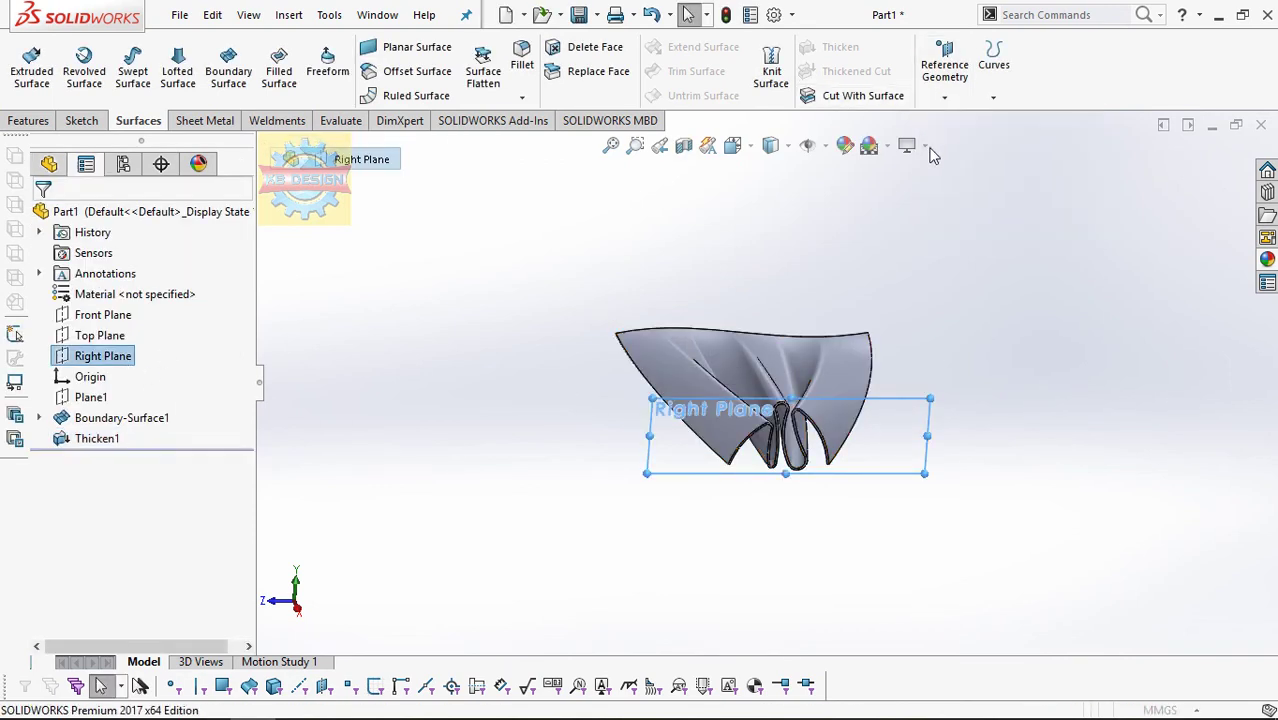
text(8.00mm)
click(42, 220)
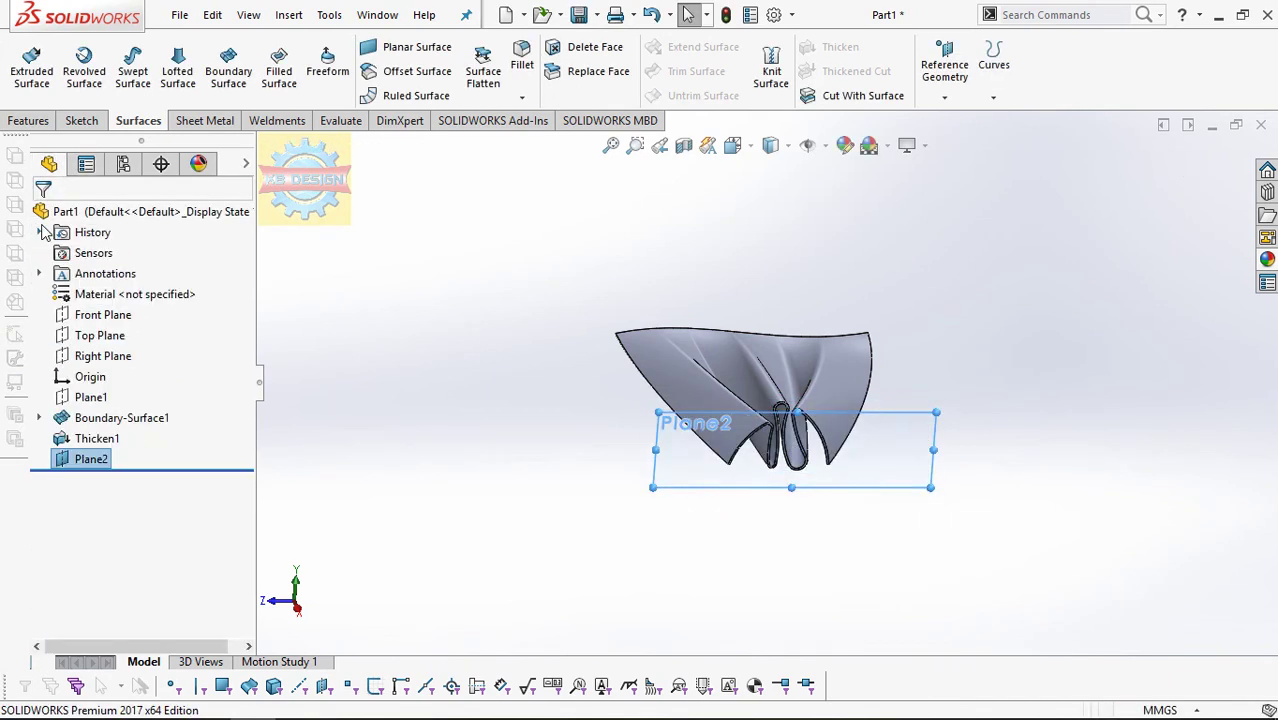
middle_drag(564, 360, 505, 302)
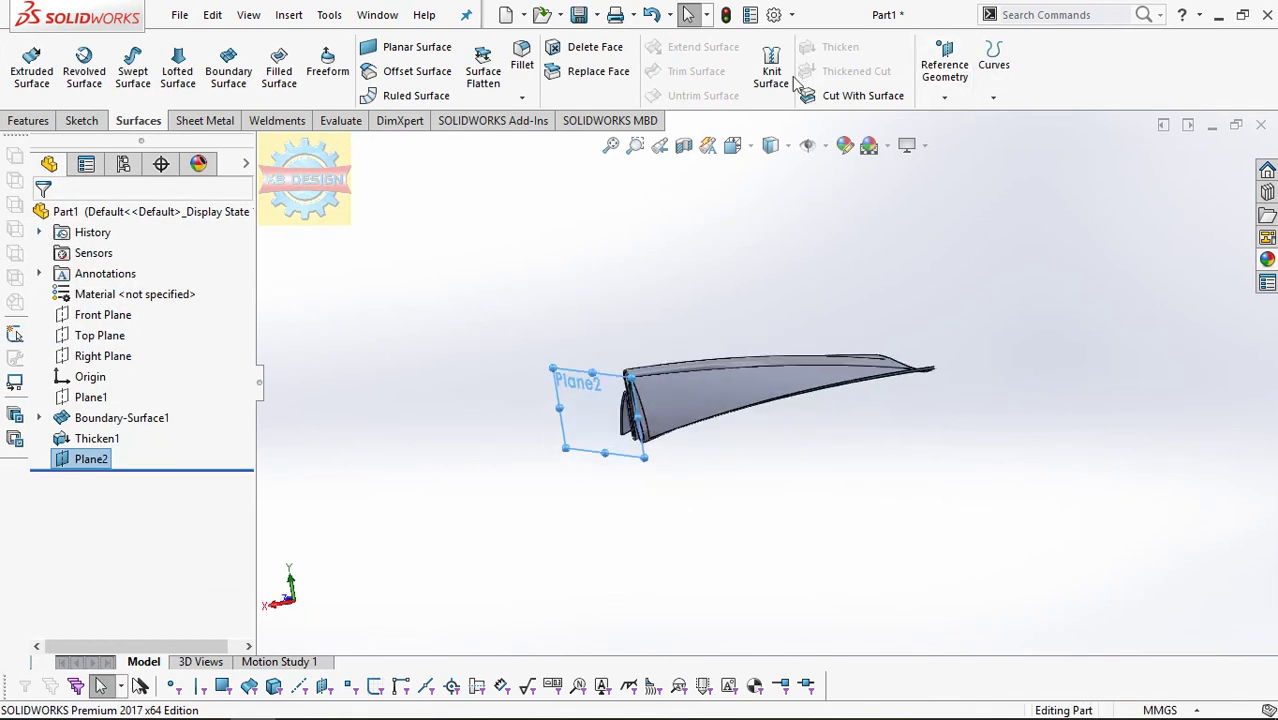
Step: Mirror the Thicken1 blade body across Plane2 to make the opposite blade
click(28, 120)
click(684, 95)
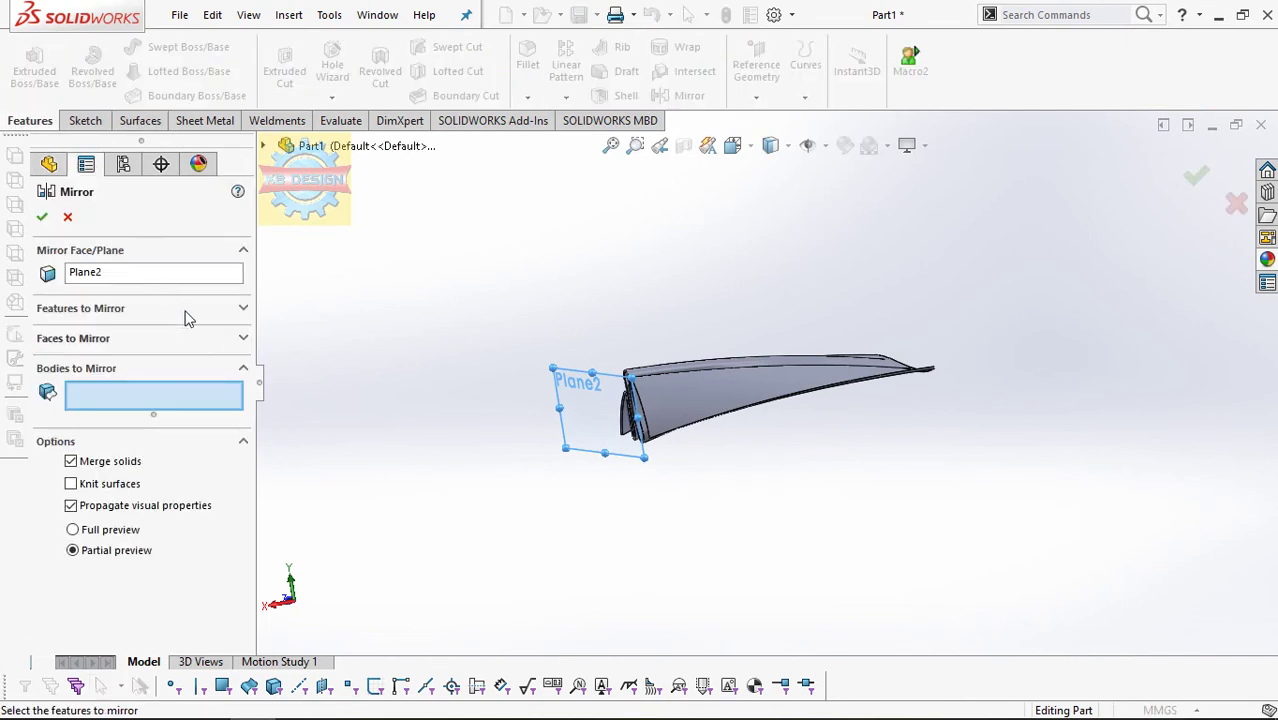
click(645, 390)
click(41, 222)
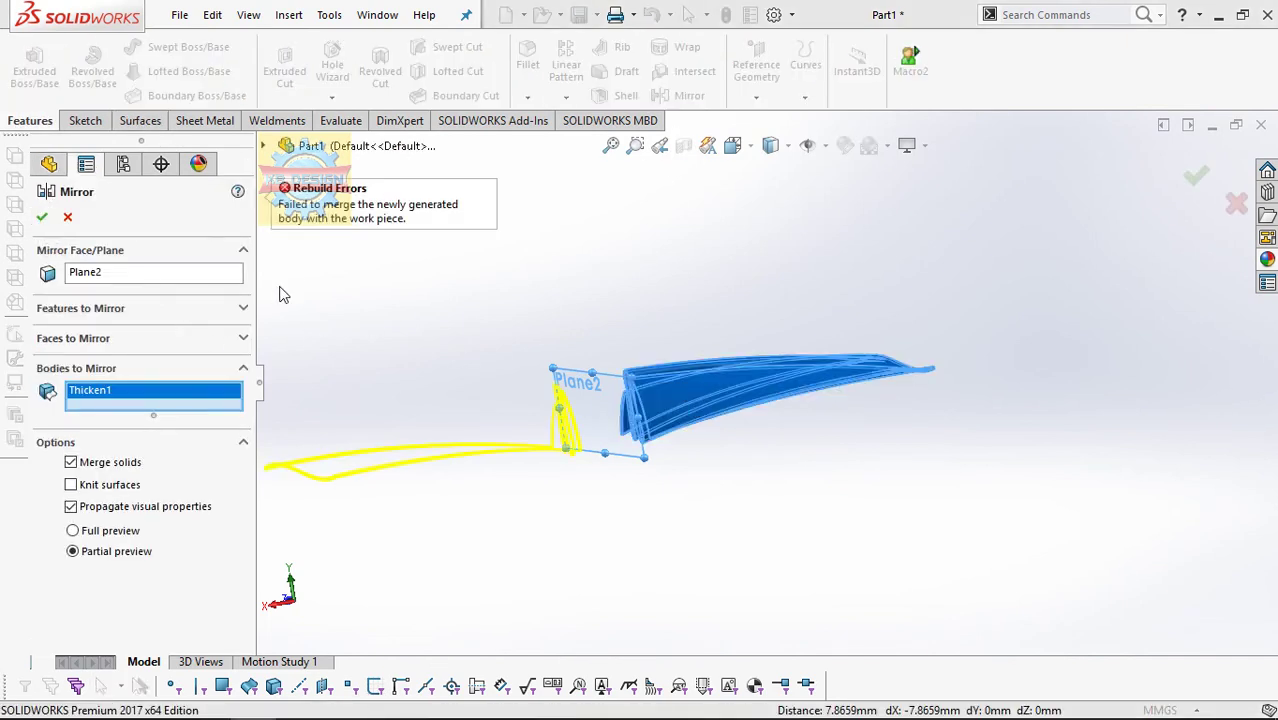
click(136, 314)
click(657, 403)
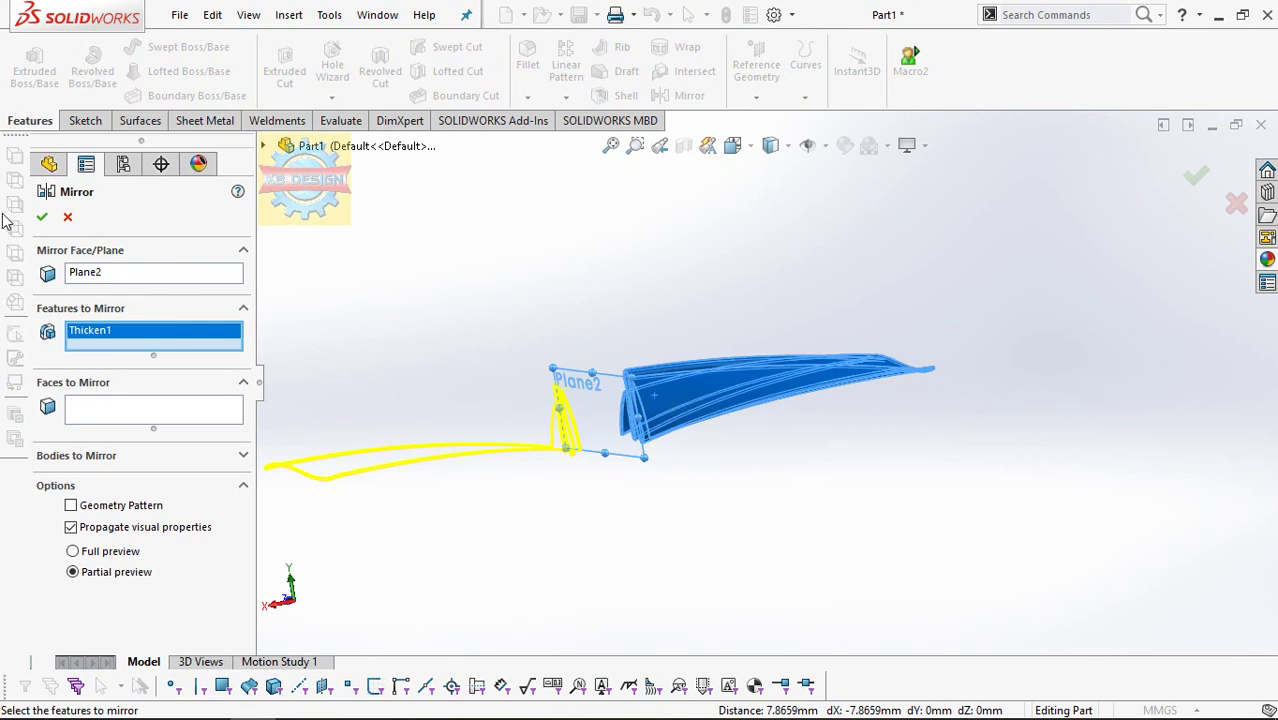
click(42, 218)
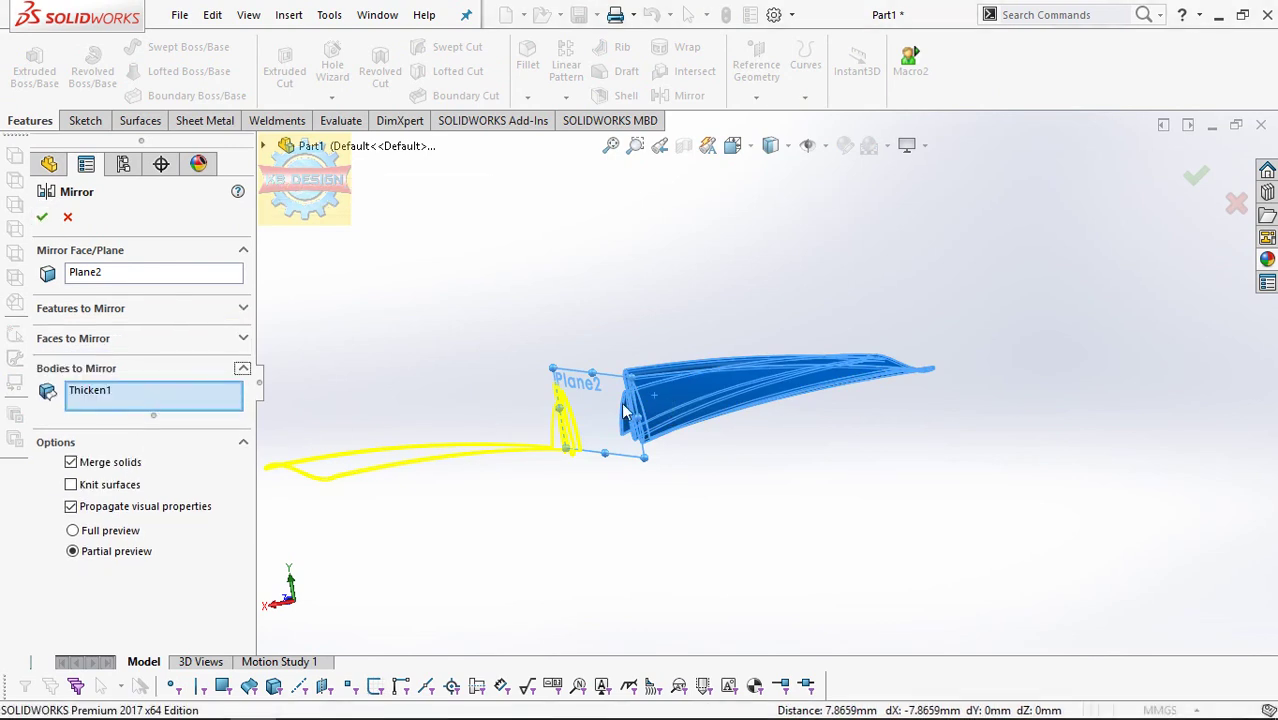
click(42, 218)
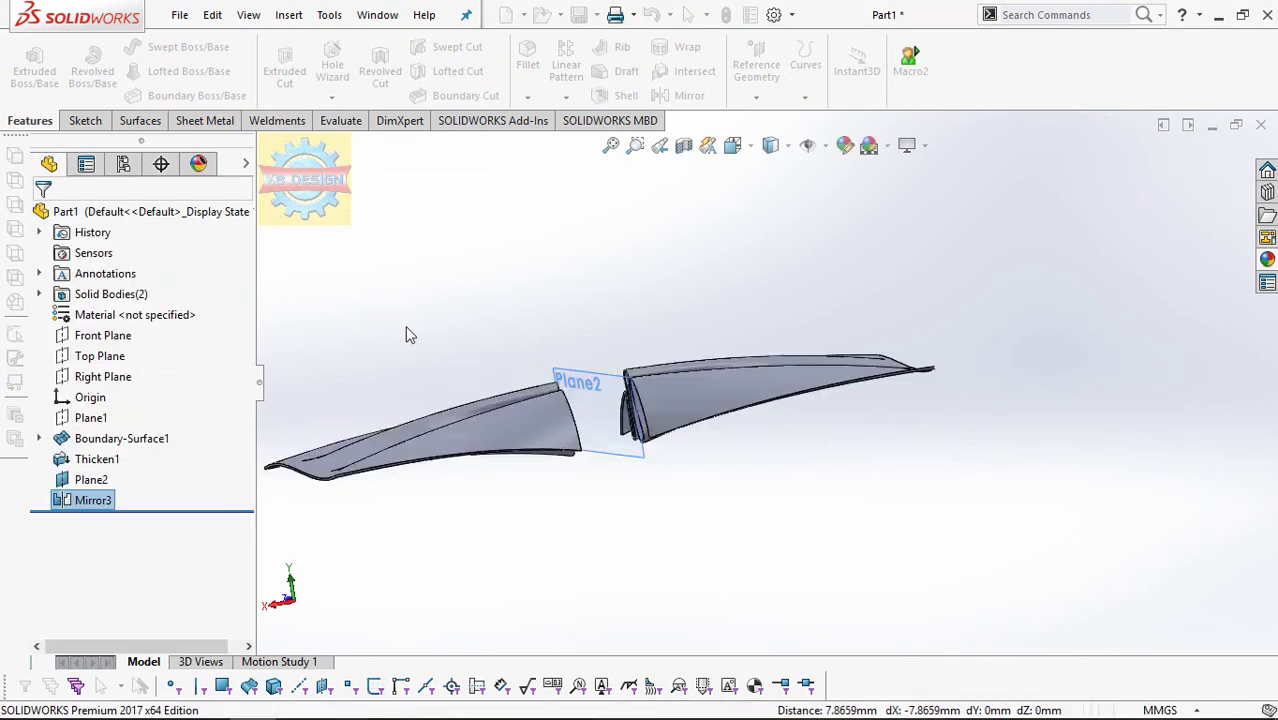
middle_drag(405, 334, 700, 365)
key(Escape)
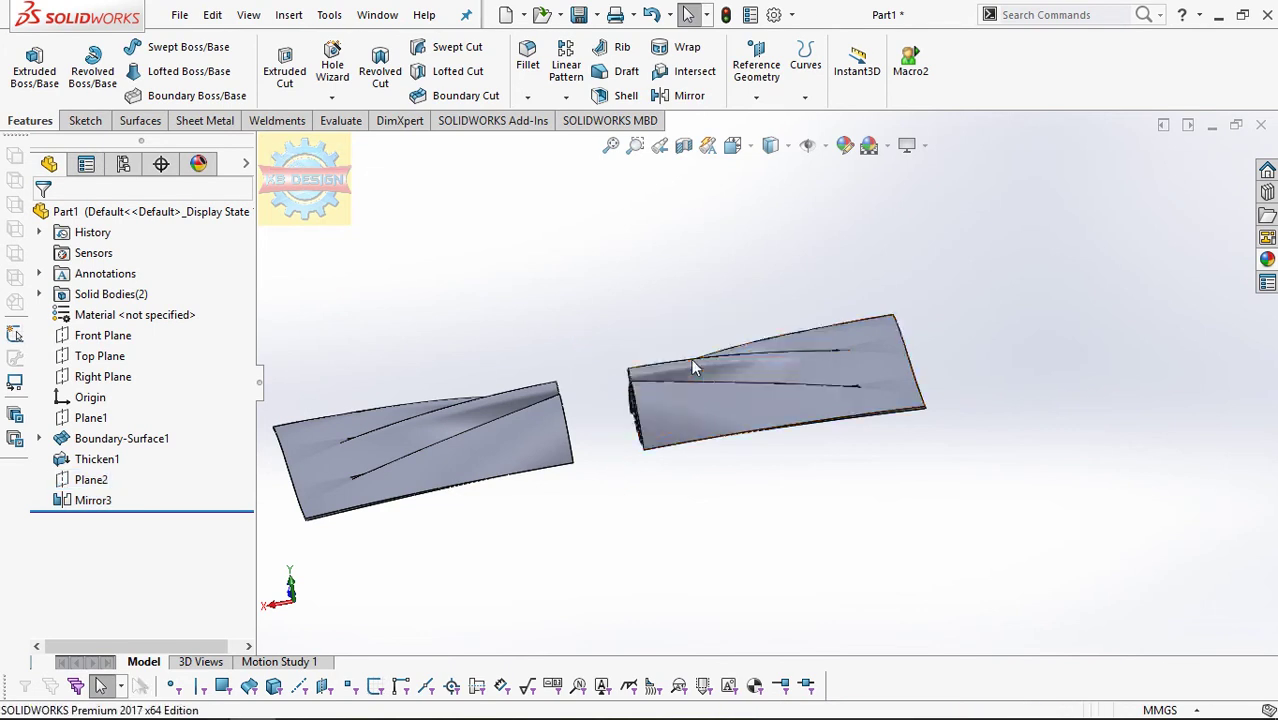
Step: On a Front Plane sketch, draw a vertical centerline in the gap between the blades
click(103, 376)
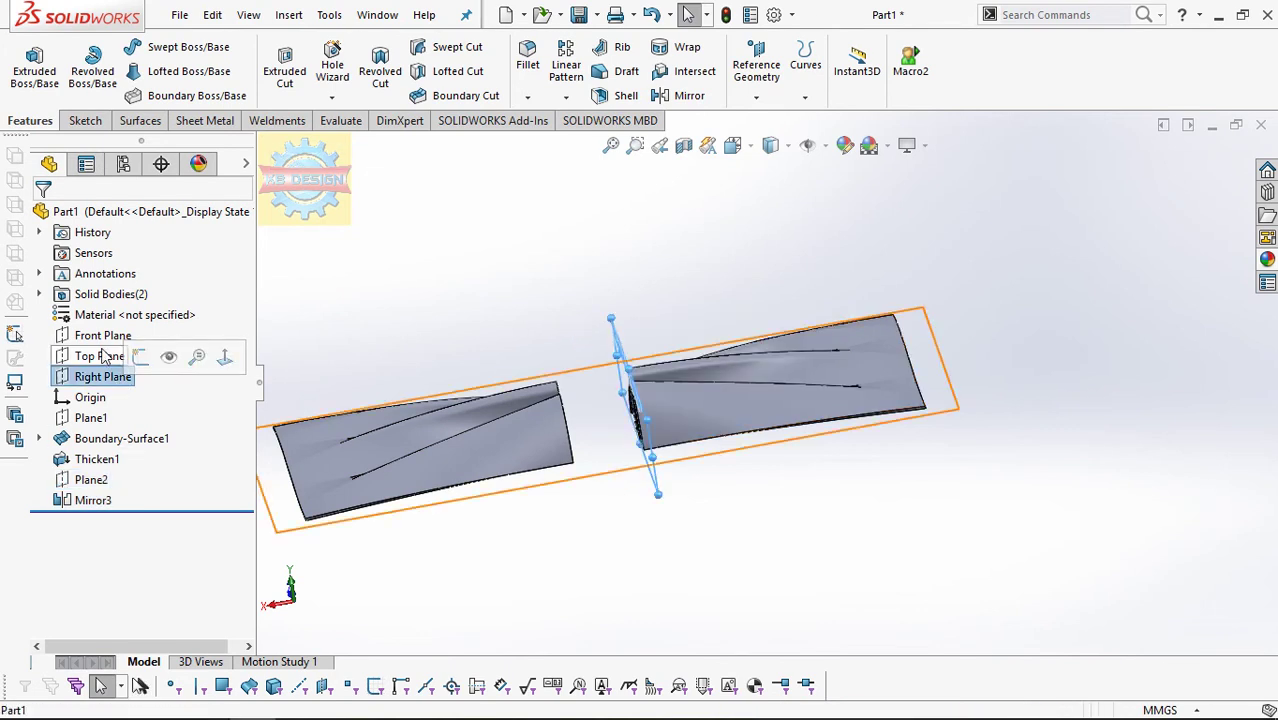
click(103, 335)
click(112, 312)
click(140, 47)
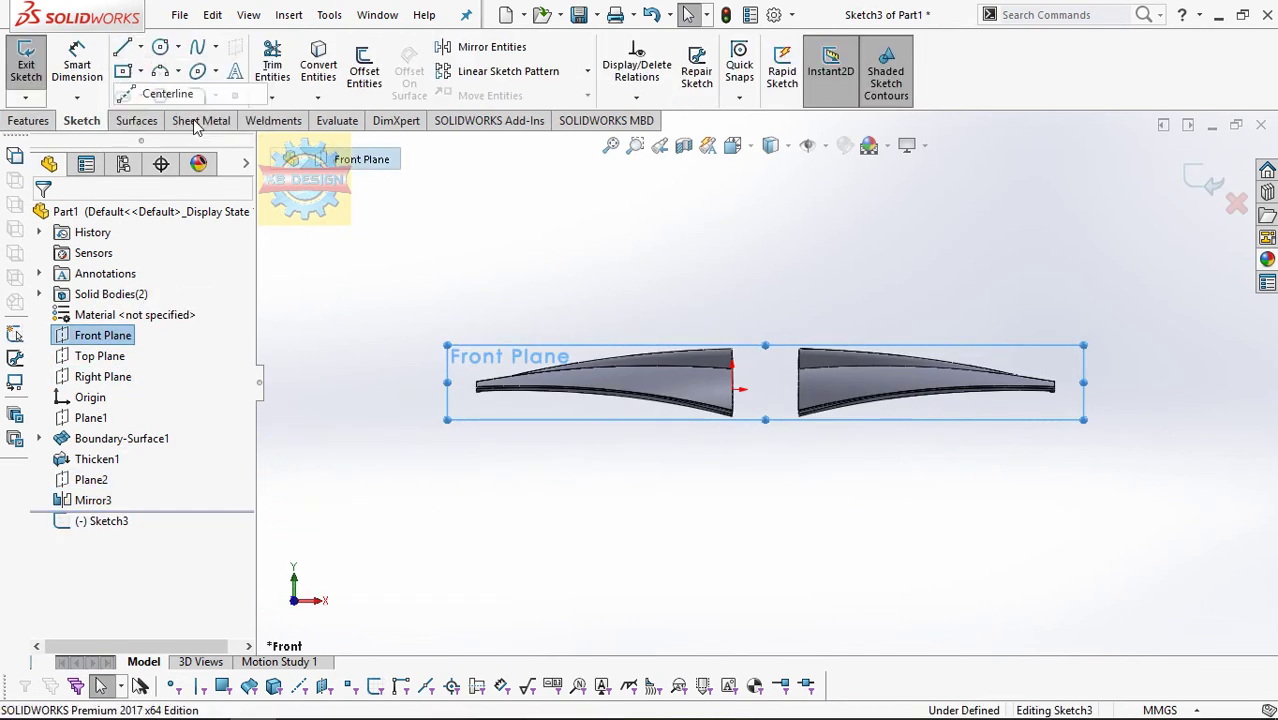
click(165, 91)
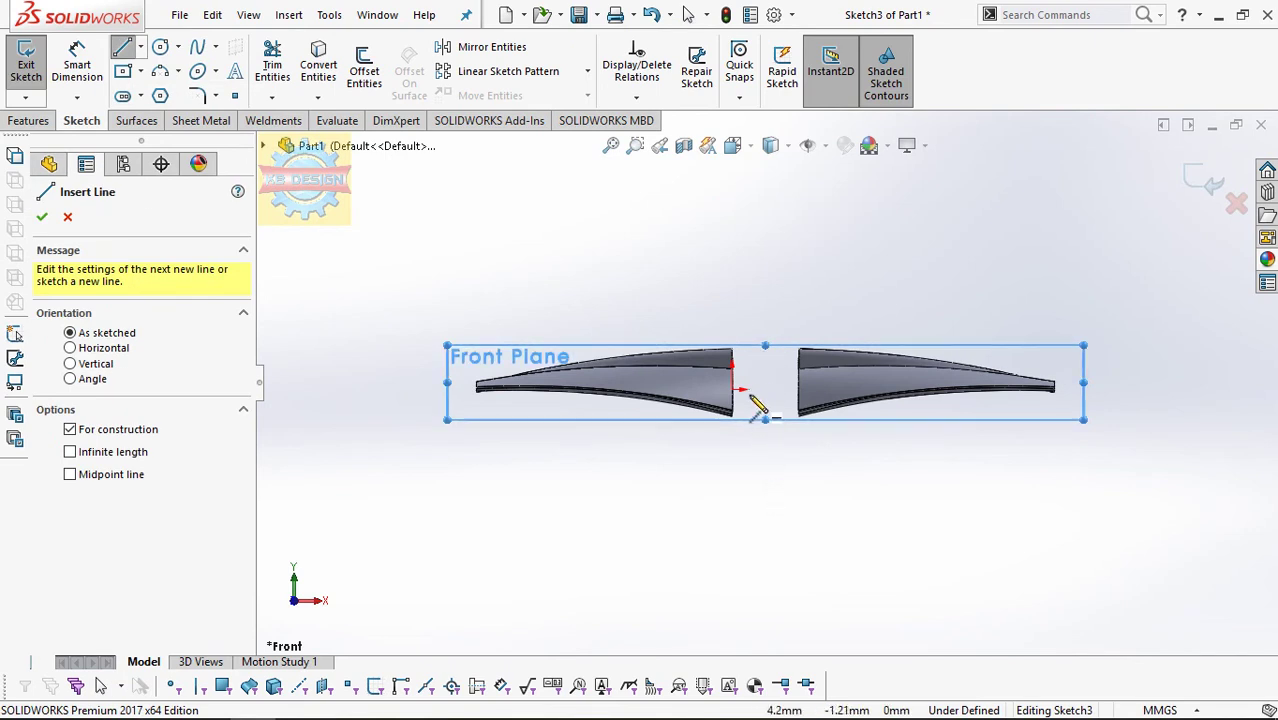
scroll(775, 378, down, 5)
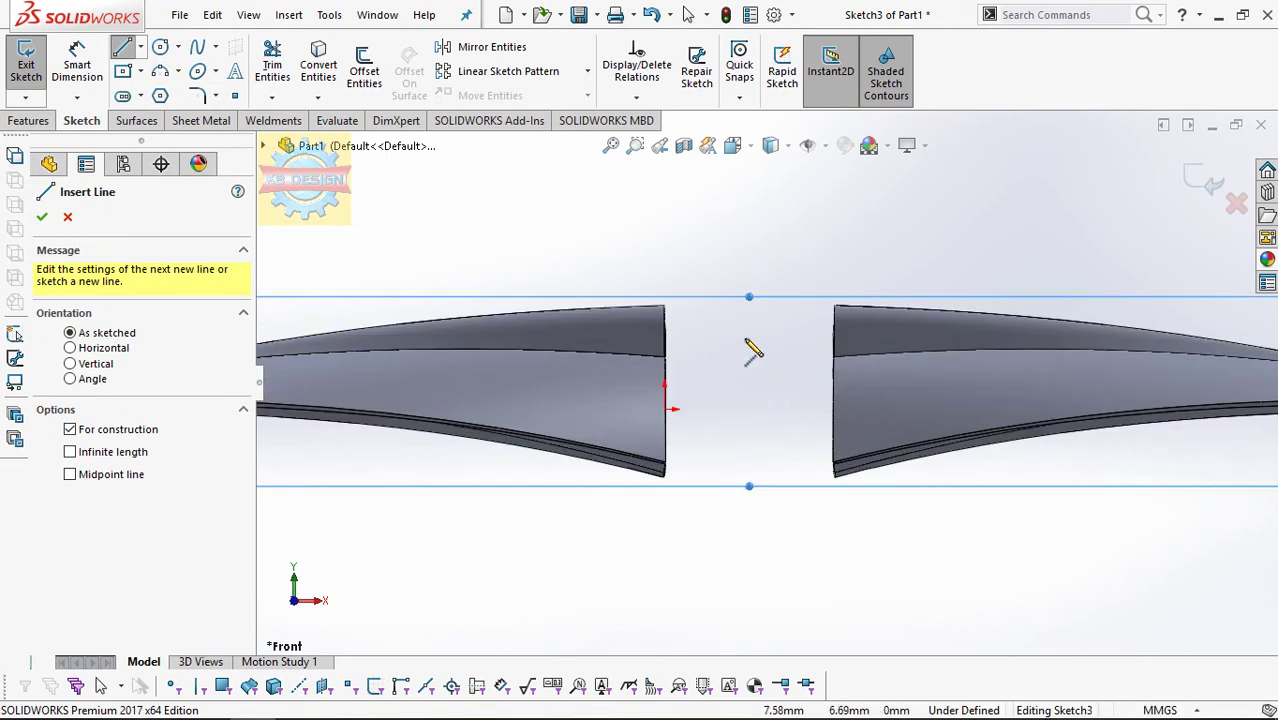
drag(754, 250, 754, 541)
key(Escape)
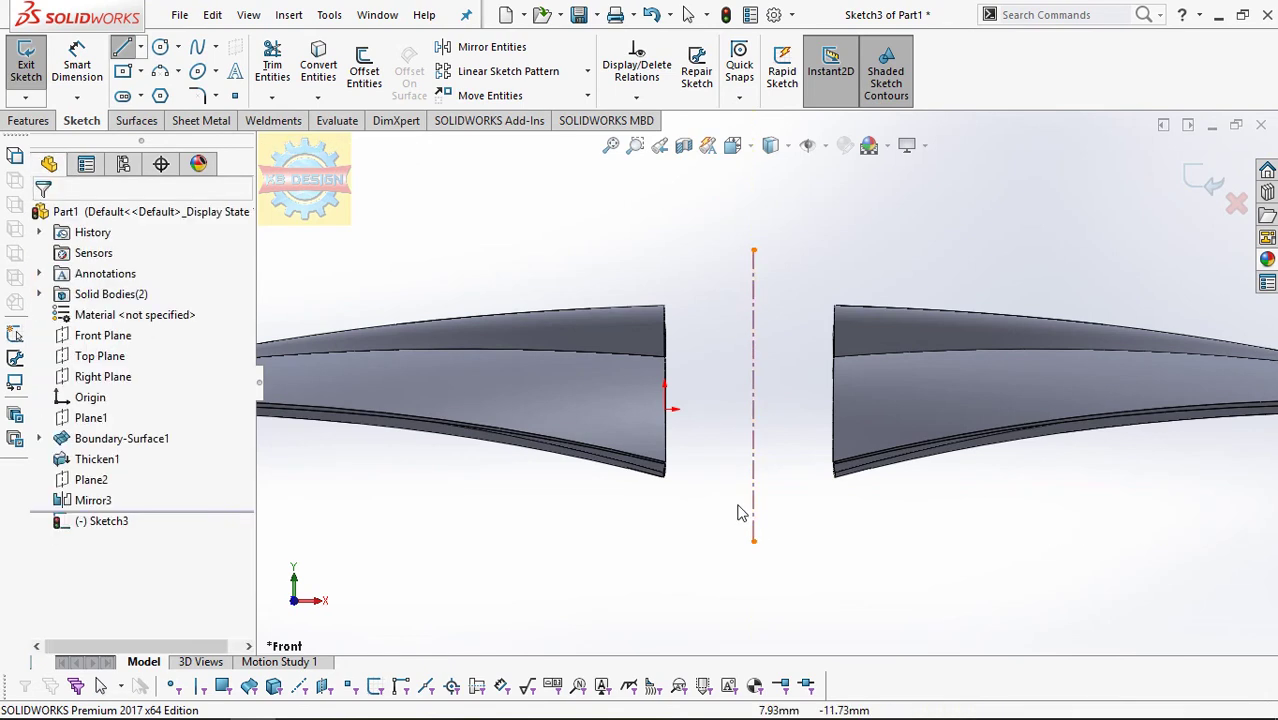
Step: Dimension the centerline 8 mm from the origin and exit the sketch
click(77, 62)
click(666, 409)
click(756, 398)
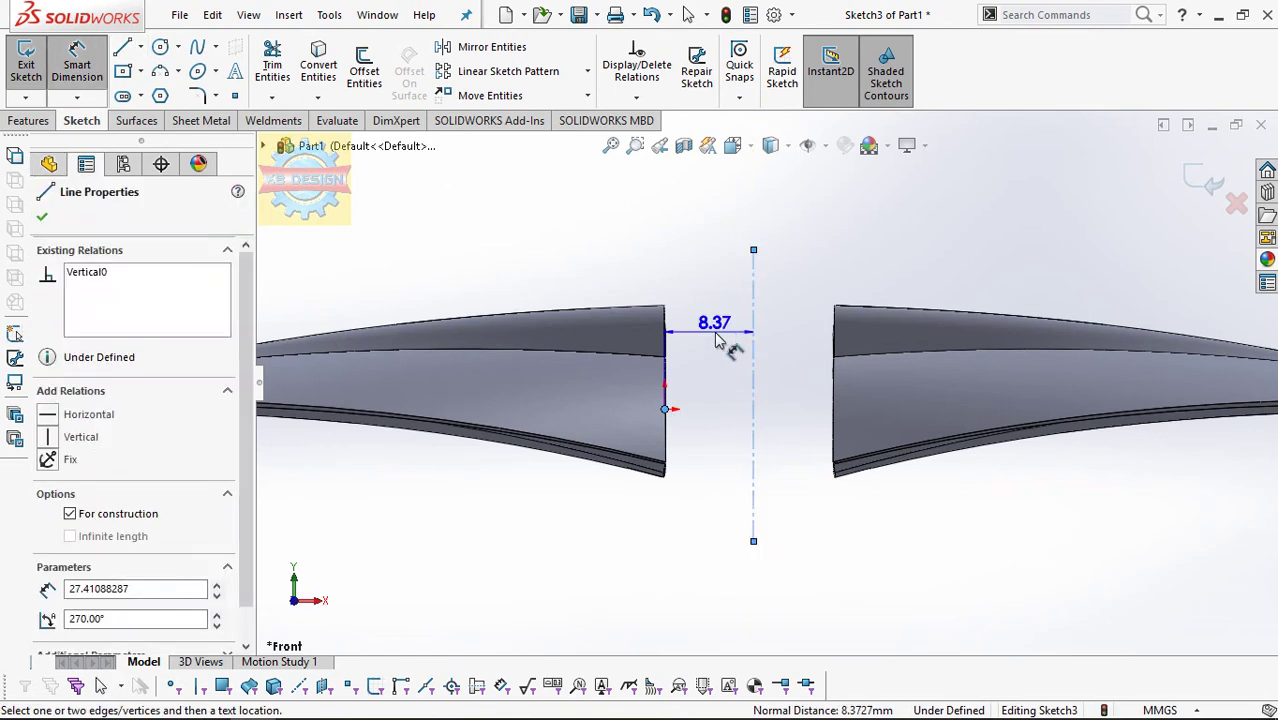
click(718, 342)
text(8)
key(Return)
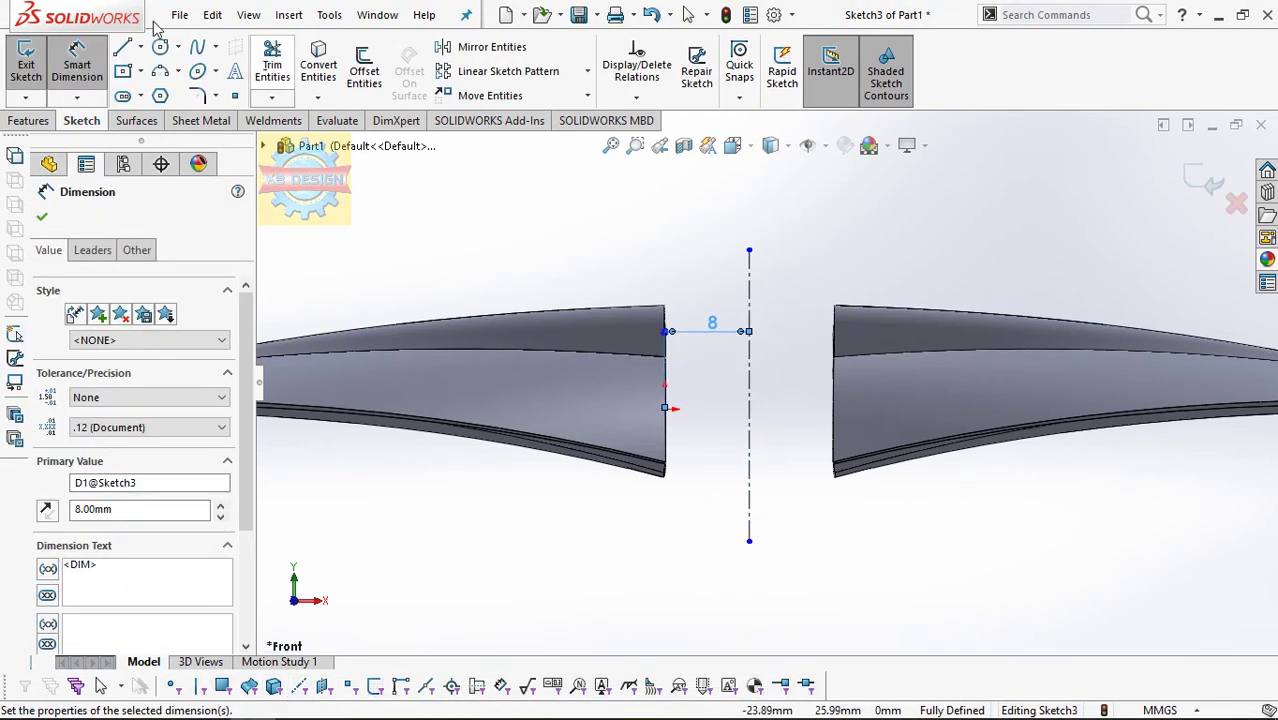
key(ctrl+7)
key(Escape)
key(ctrl+b)
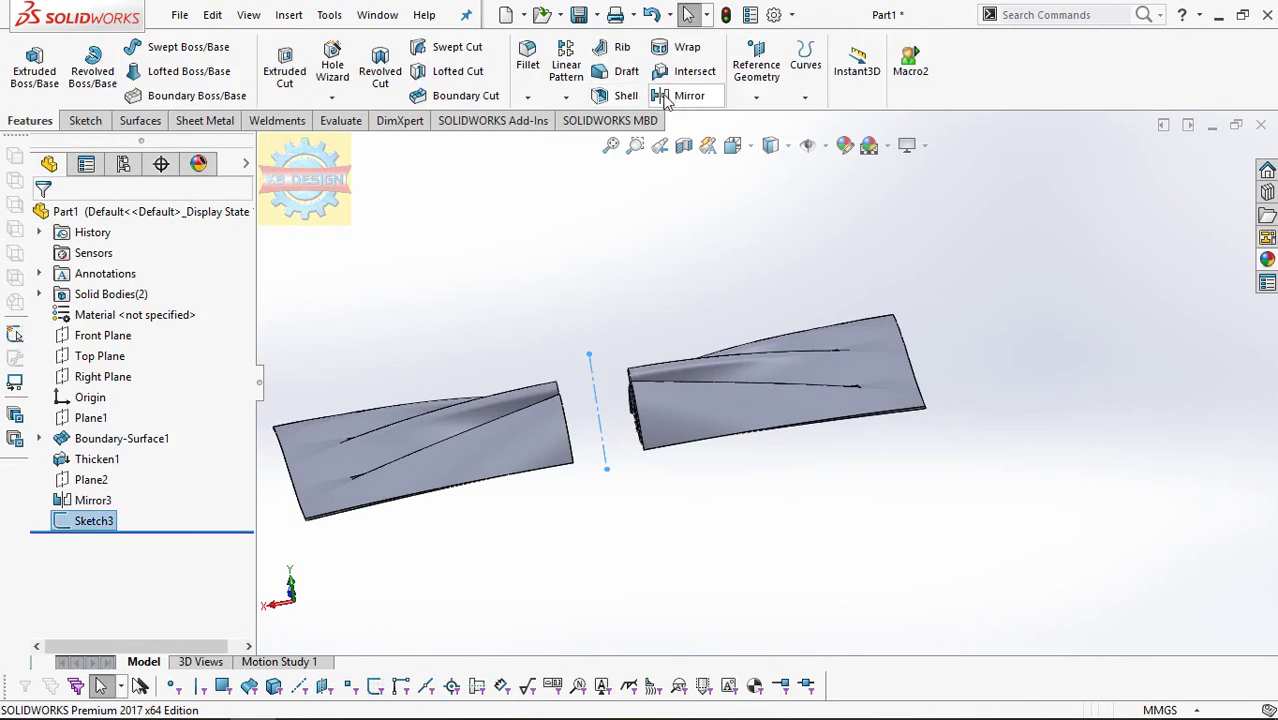
Step: Start a linear pattern along the Sketch3 centerline with 0.38 mm spacing
click(566, 64)
click(603, 436)
text(0.38)
click(166, 474)
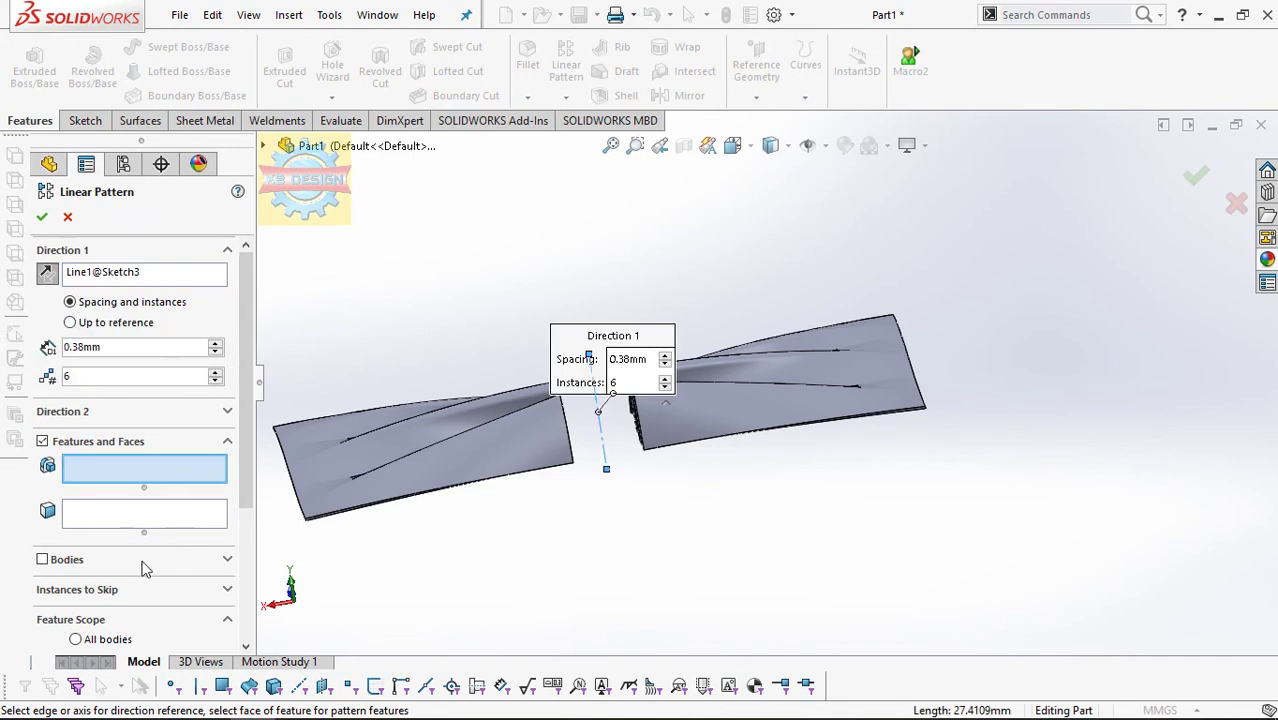
Step: Pattern both blade bodies as 6 instances and confirm LPattern1
click(227, 559)
click(420, 450)
click(748, 363)
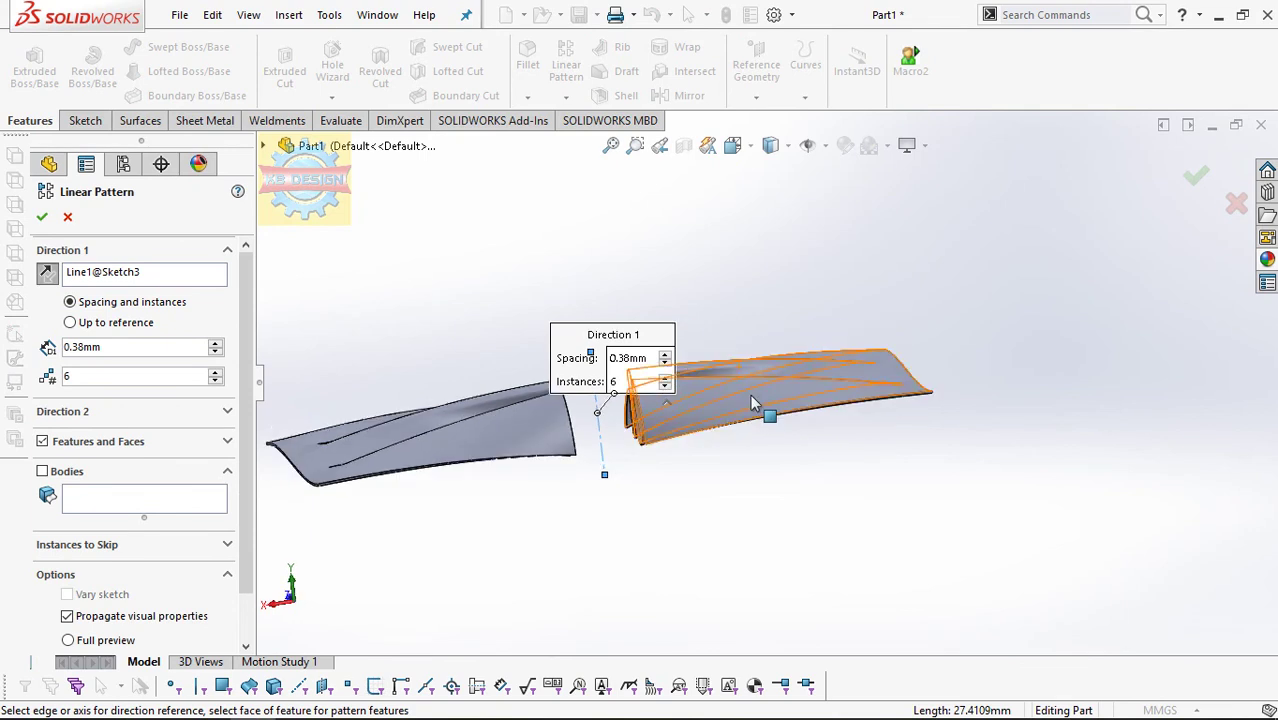
click(840, 390)
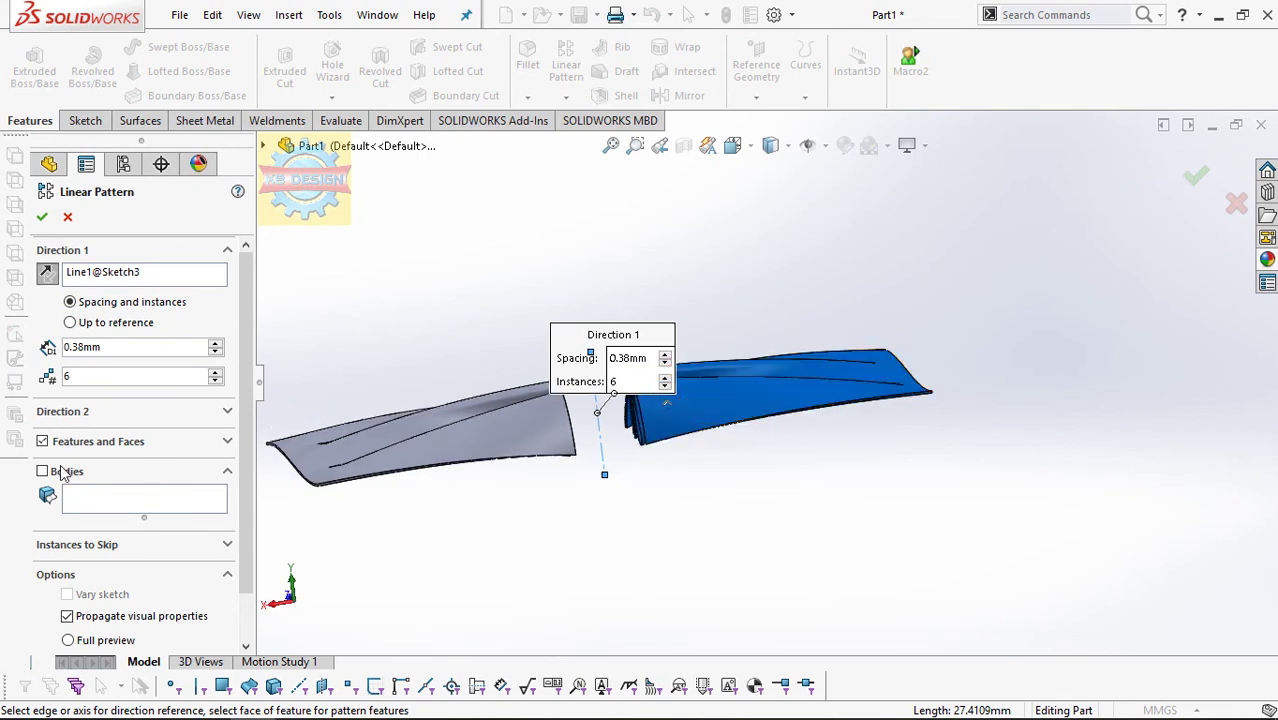
click(536, 423)
scroll(555, 400, down, 2)
scroll(573, 363, down, 2)
middle_drag(573, 364, 497, 371)
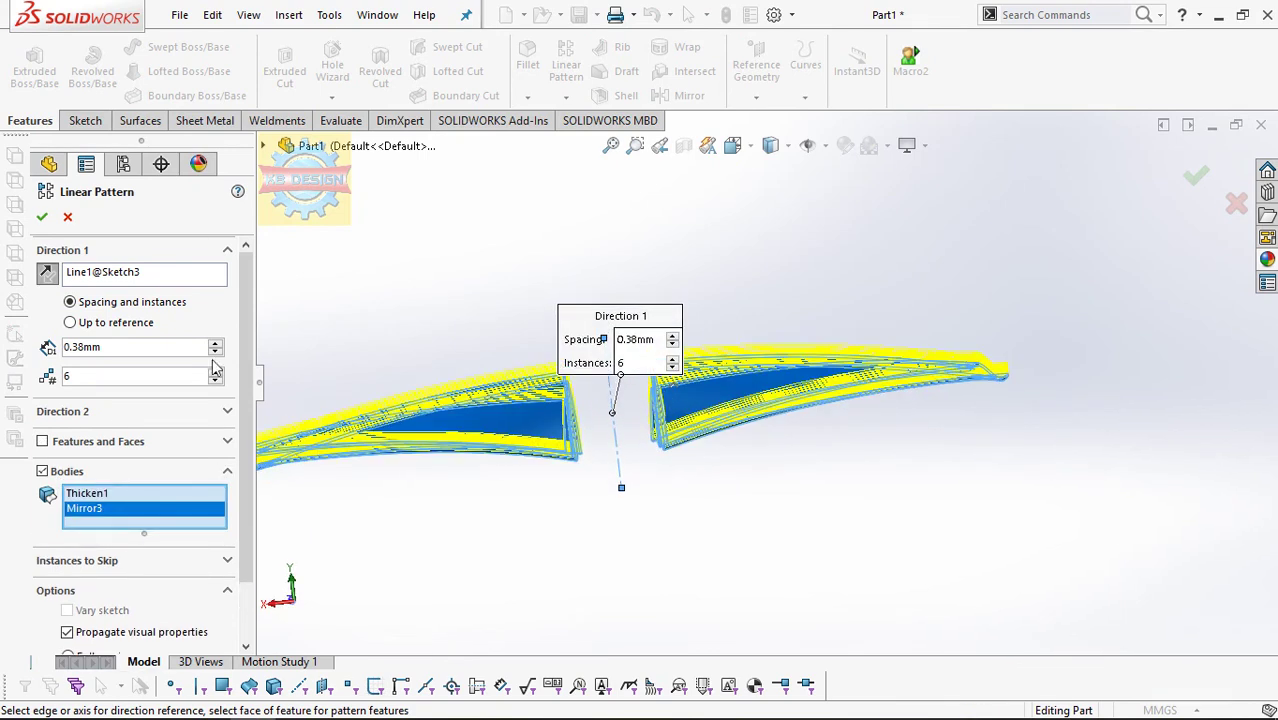
click(42, 216)
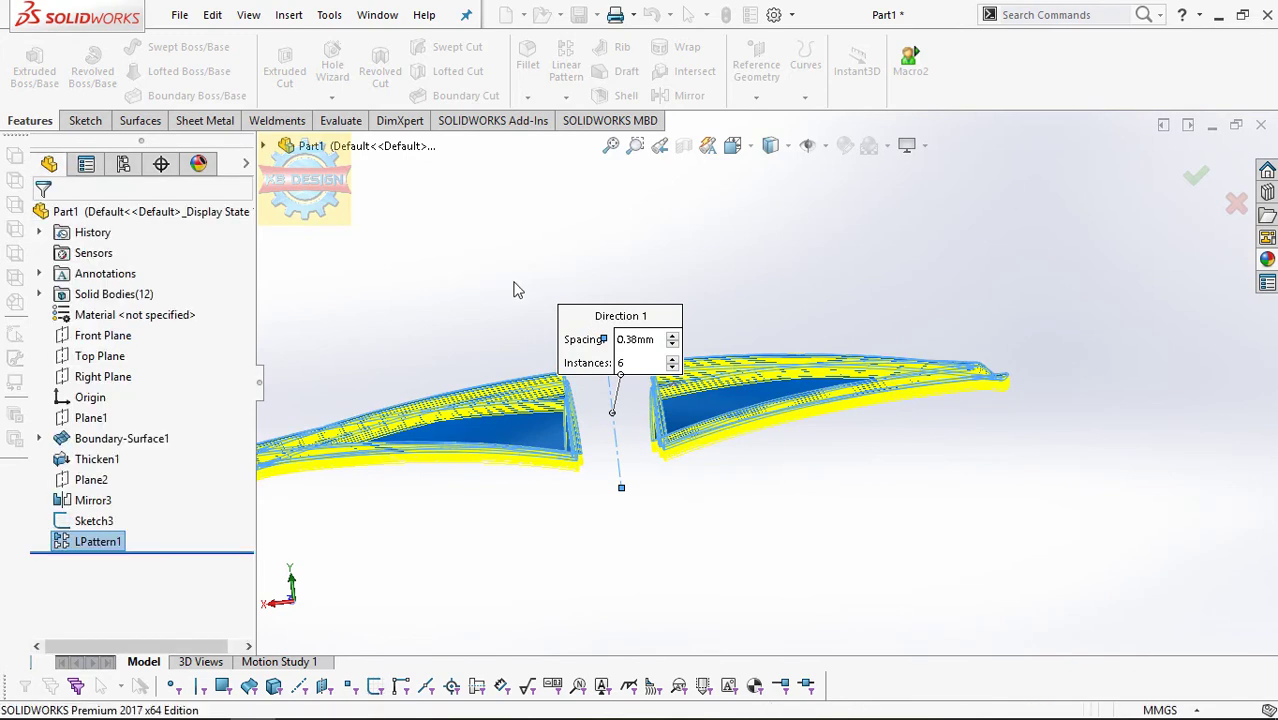
middle_drag(540, 309, 606, 365)
Step: Hide Sketch3 and draw a three-point arc beside the left blade on a Top Plane sketch
click(603, 380)
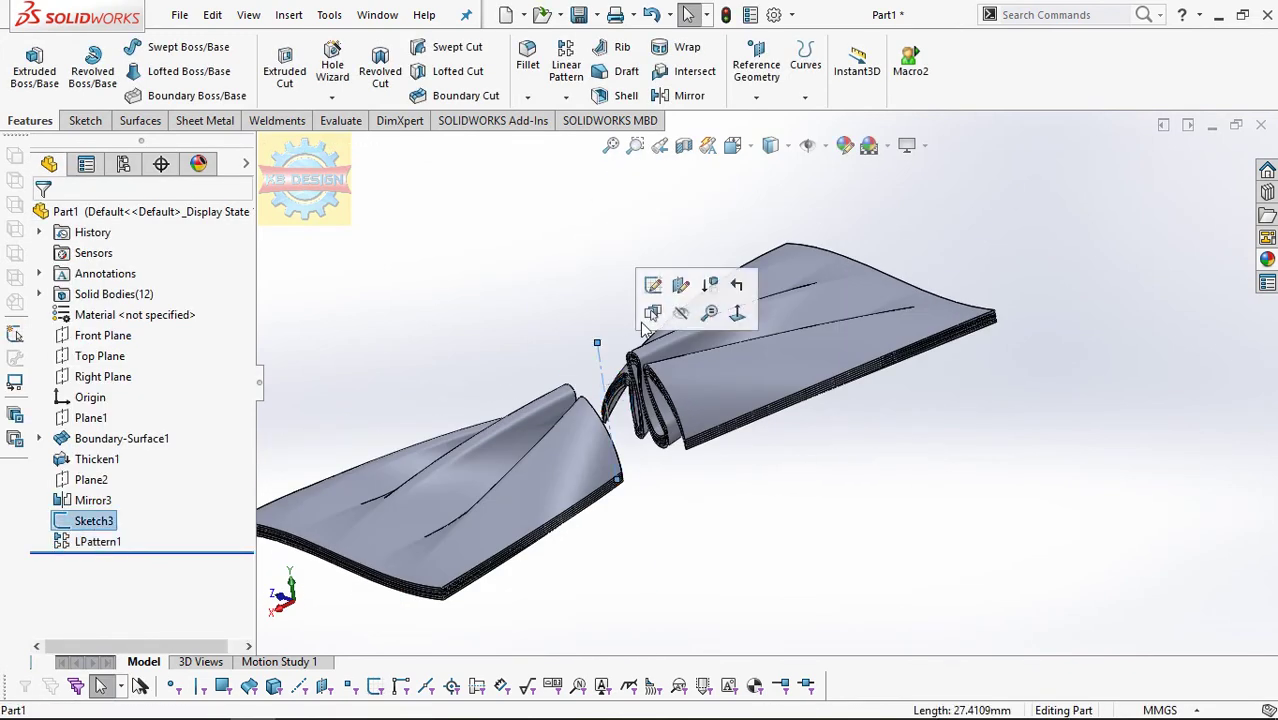
click(681, 314)
mouse_move(646, 308)
middle_down()
mouse_move(579, 374)
mouse_move(607, 466)
mouse_move(643, 463)
middle_up()
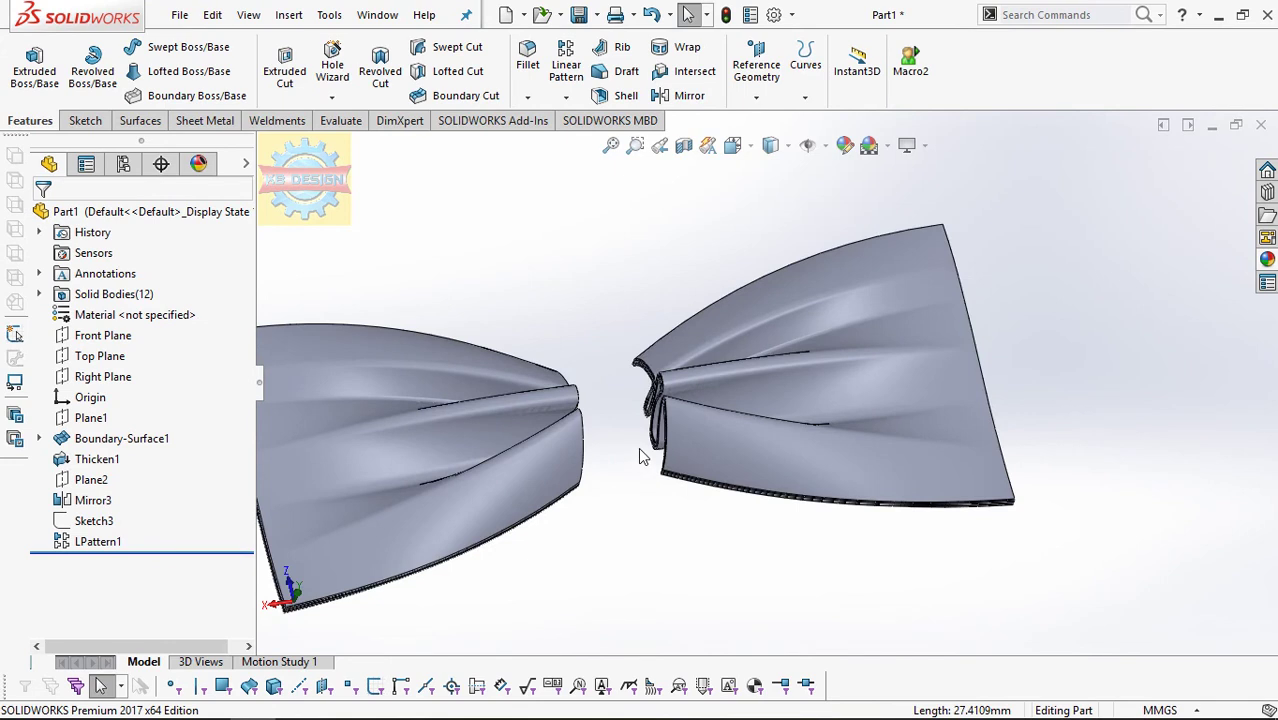
click(108, 355)
click(152, 319)
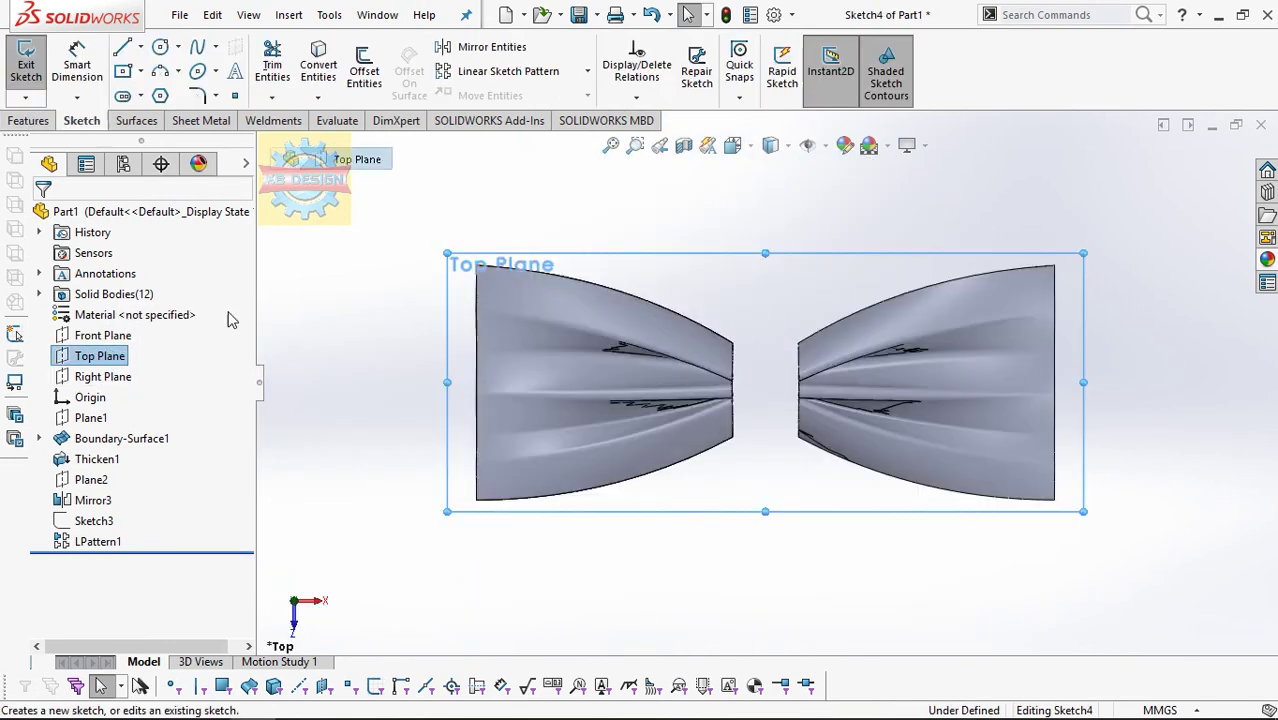
click(162, 72)
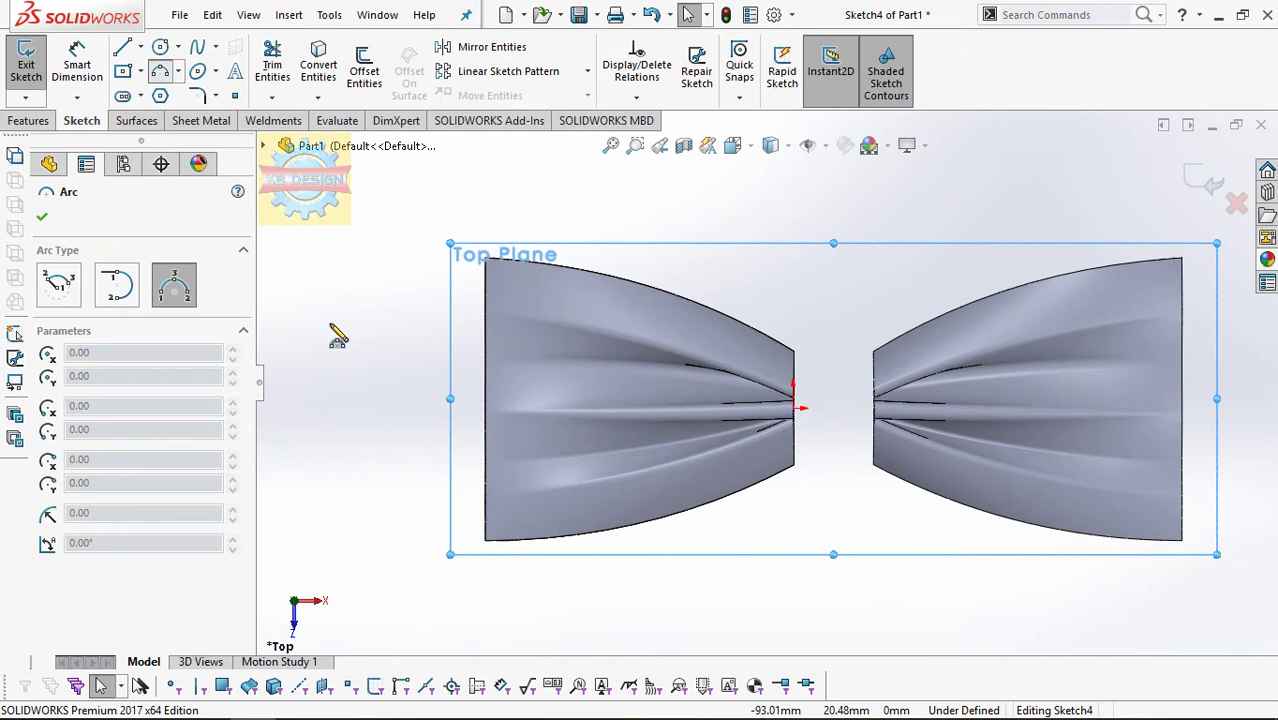
click(518, 577)
click(543, 195)
click(485, 383)
Step: Make the arc's endpoints vertical and give it a radius of 120
click(636, 97)
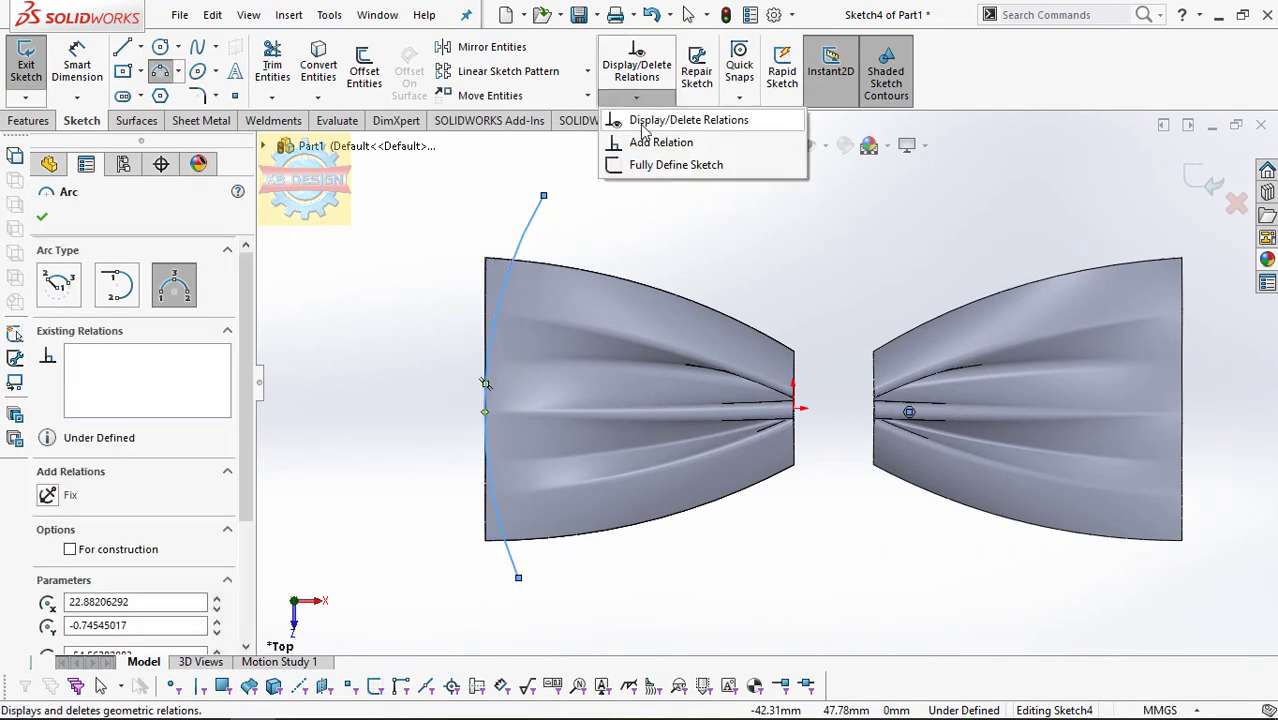
click(660, 142)
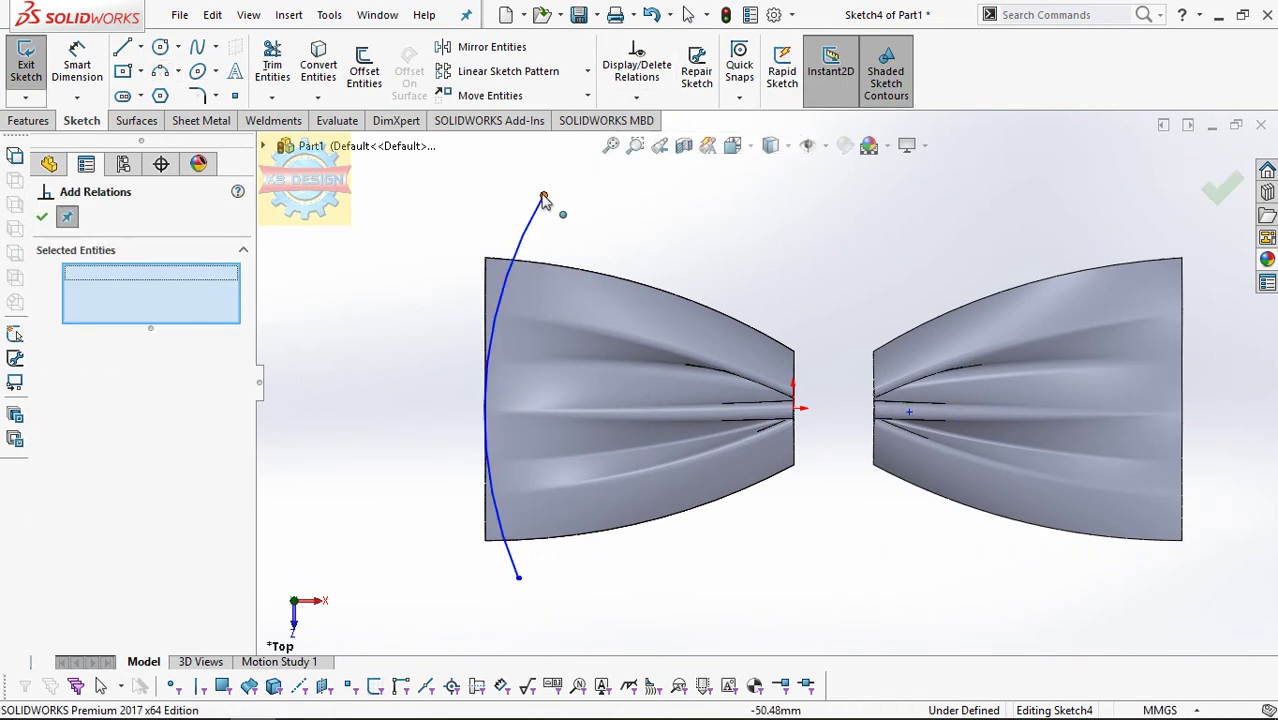
click(543, 195)
click(518, 577)
click(47, 541)
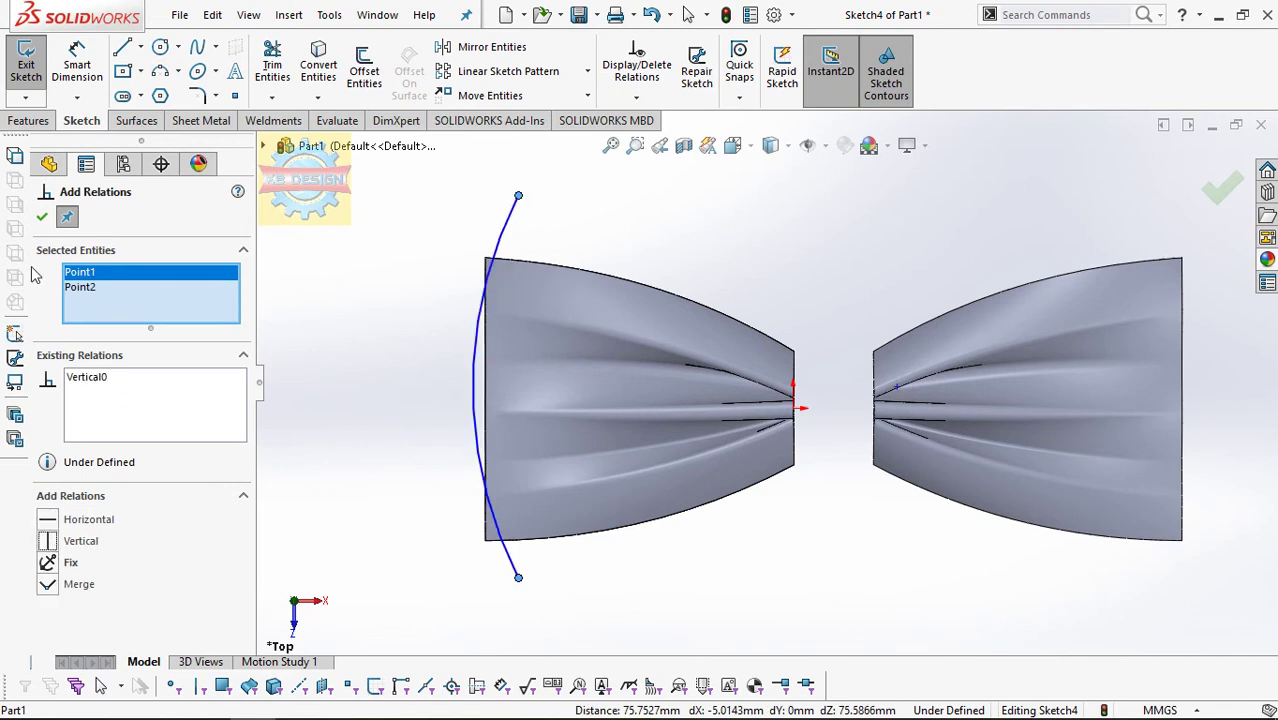
click(72, 78)
click(478, 351)
click(552, 360)
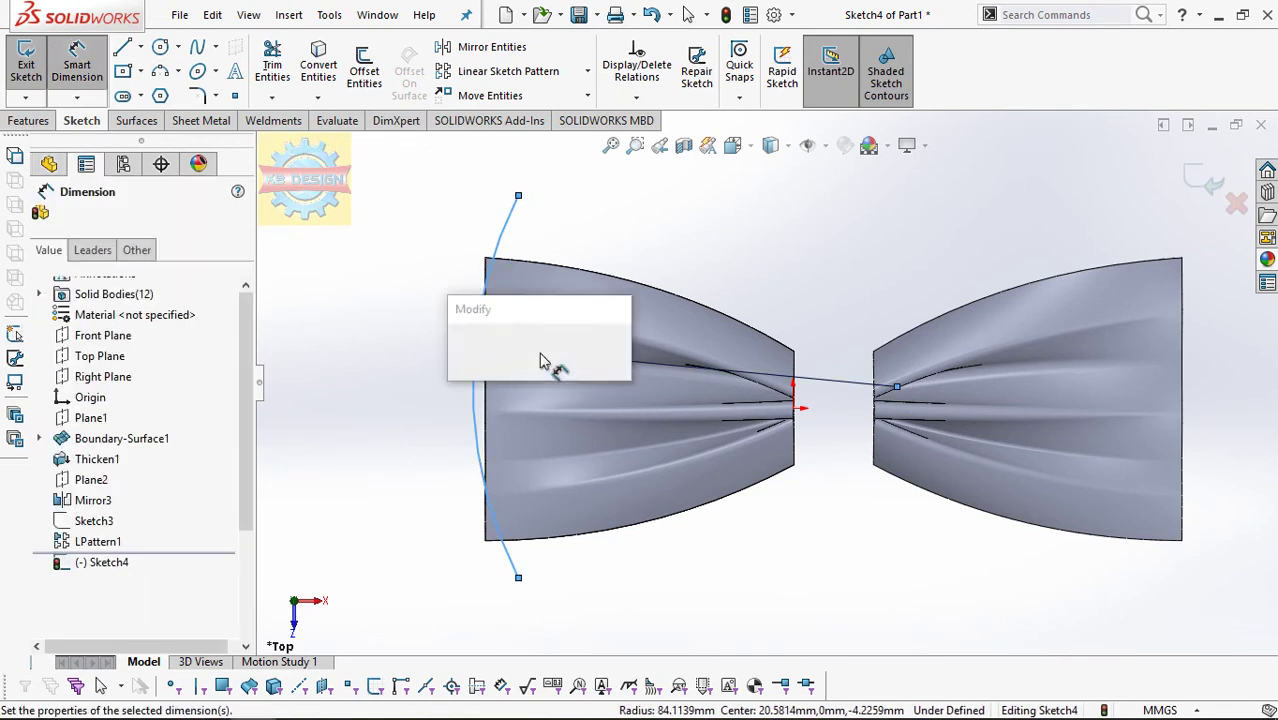
text(120)
key(Return)
key(Escape)
Step: Make the arc tangent to the left blade's outer edge
click(636, 97)
click(648, 142)
scroll(421, 295, down, 3)
click(543, 313)
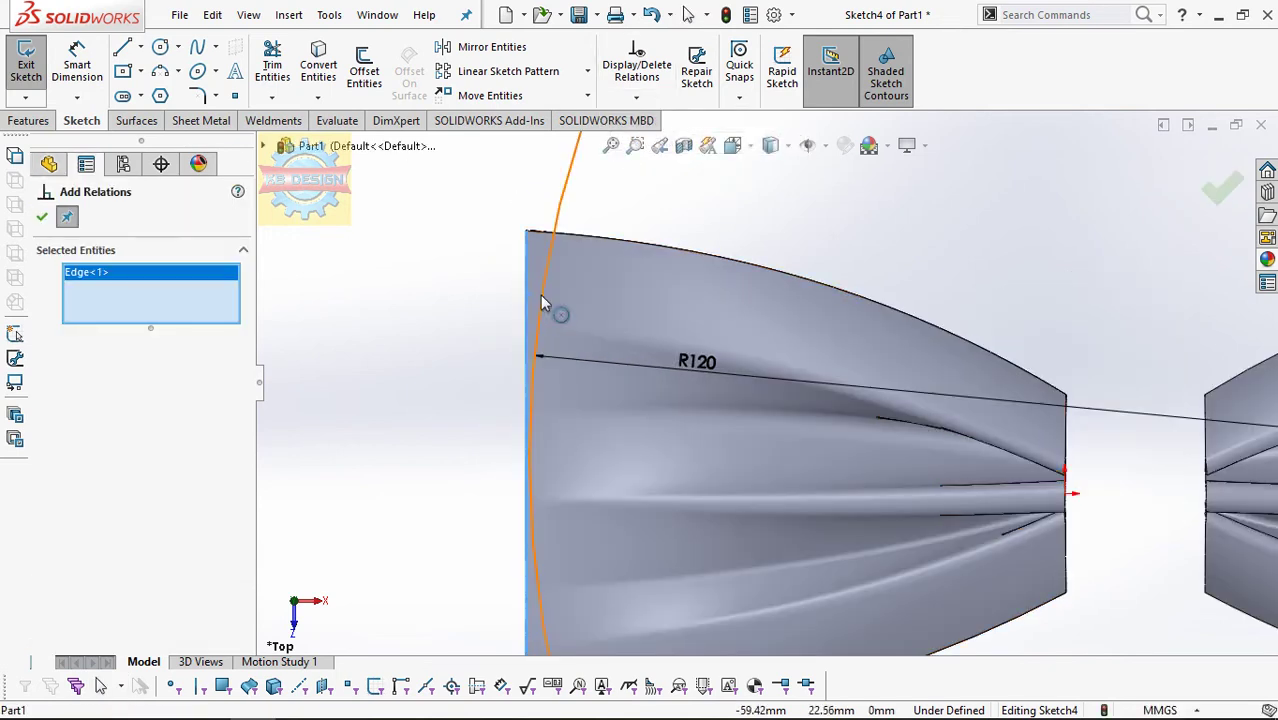
click(527, 330)
scroll(459, 457, up, 3)
key(Escape)
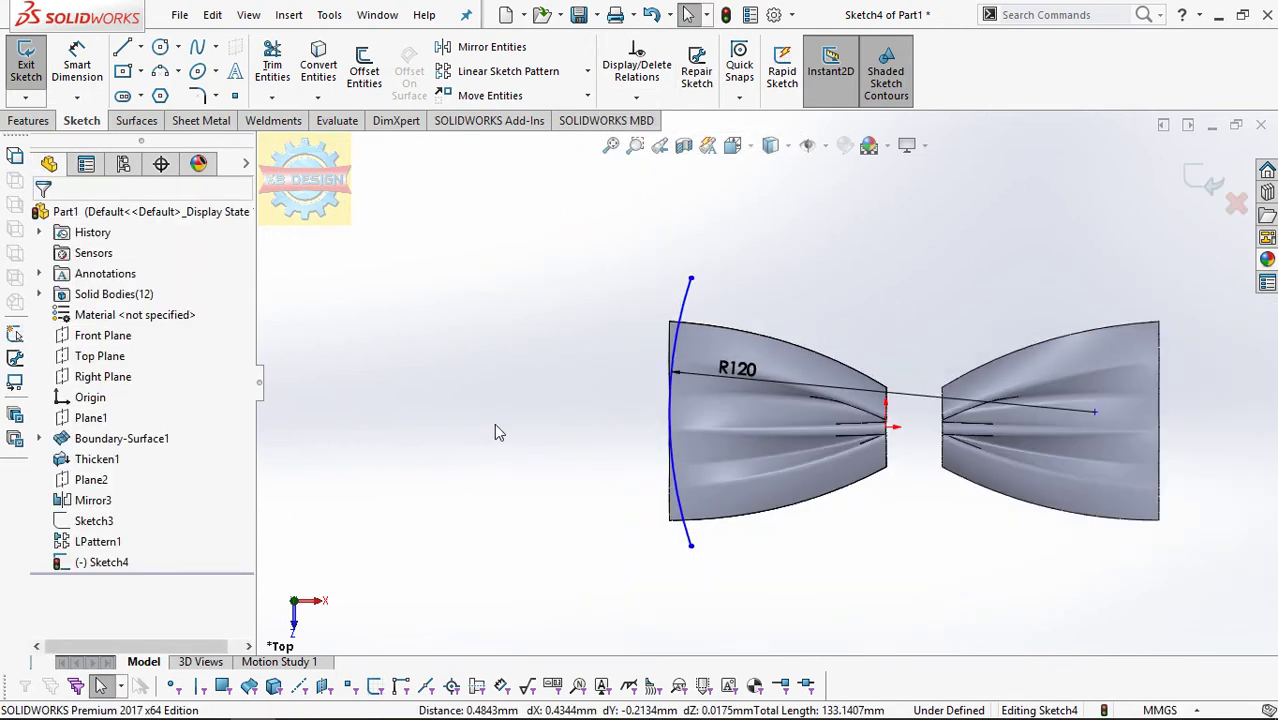
Step: Close the arc into a region with three lines to its left
click(123, 47)
click(690, 278)
click(618, 278)
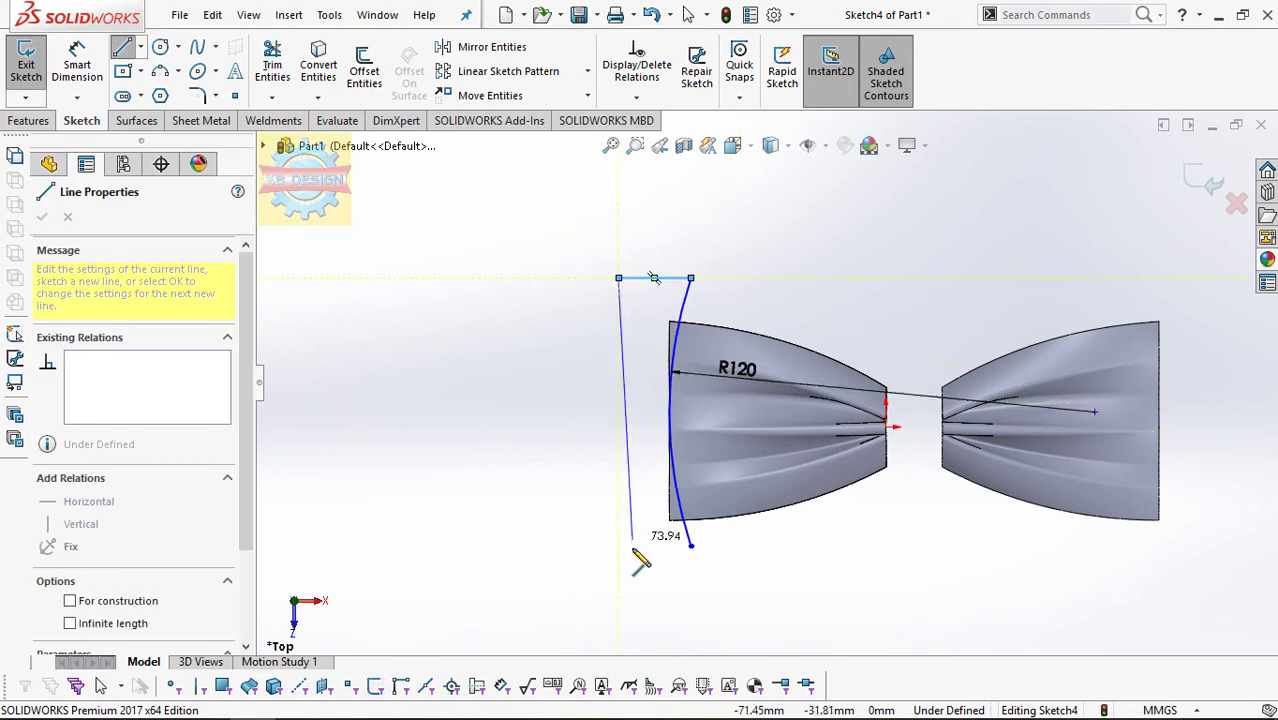
click(618, 545)
click(690, 545)
key(Escape)
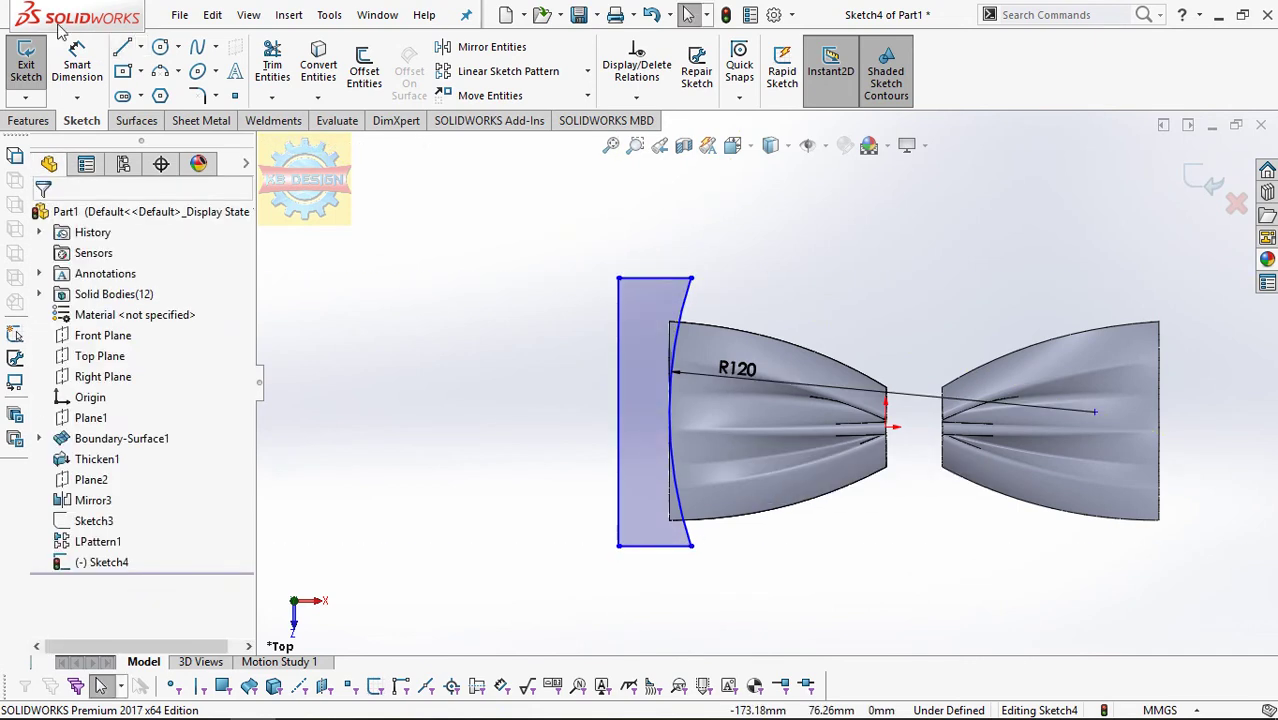
Step: Draw a vertical centerline between the blades with its lower endpoint coincident to Plane2
click(141, 47)
click(171, 88)
drag(916, 427, 915, 281)
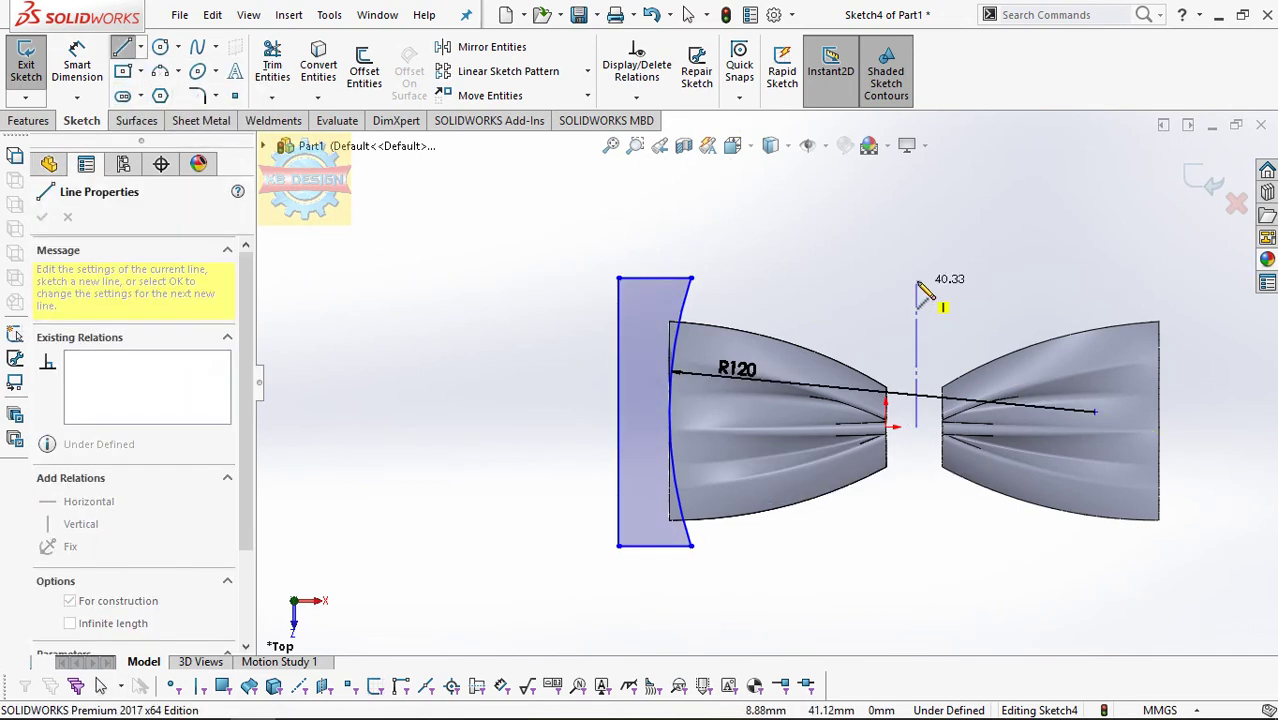
key(Escape)
click(636, 97)
click(636, 143)
click(916, 428)
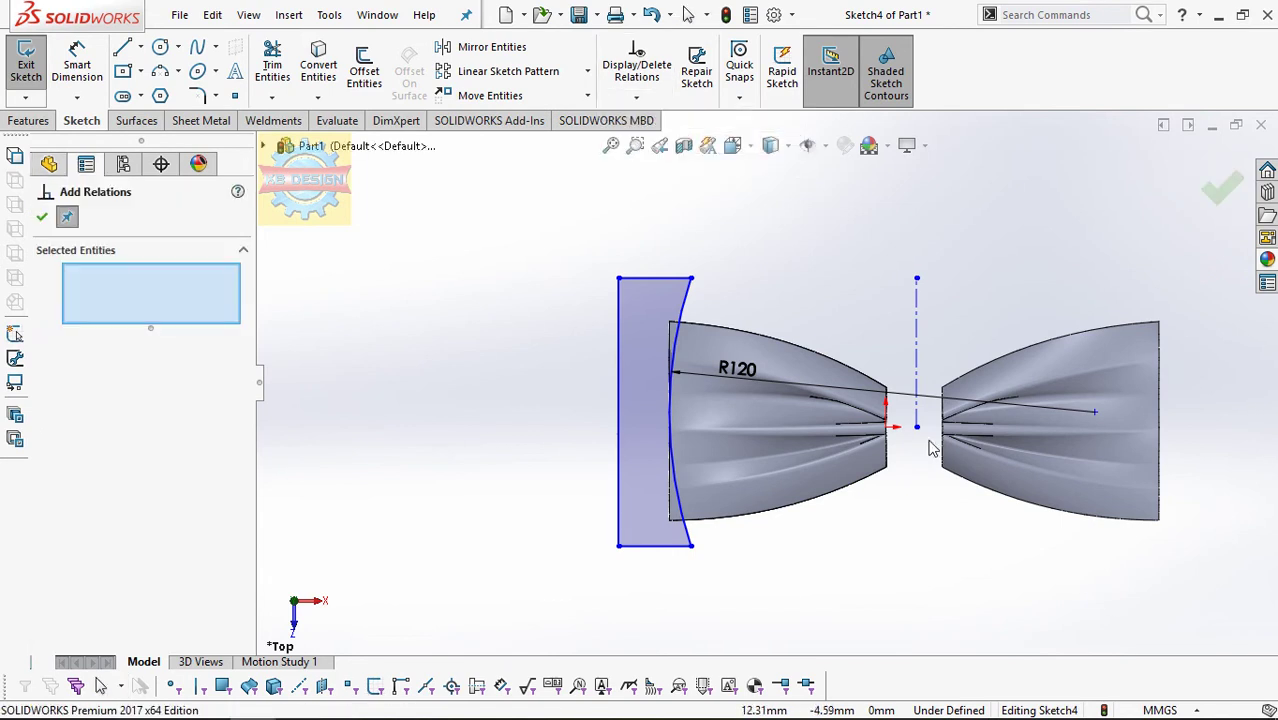
click(263, 146)
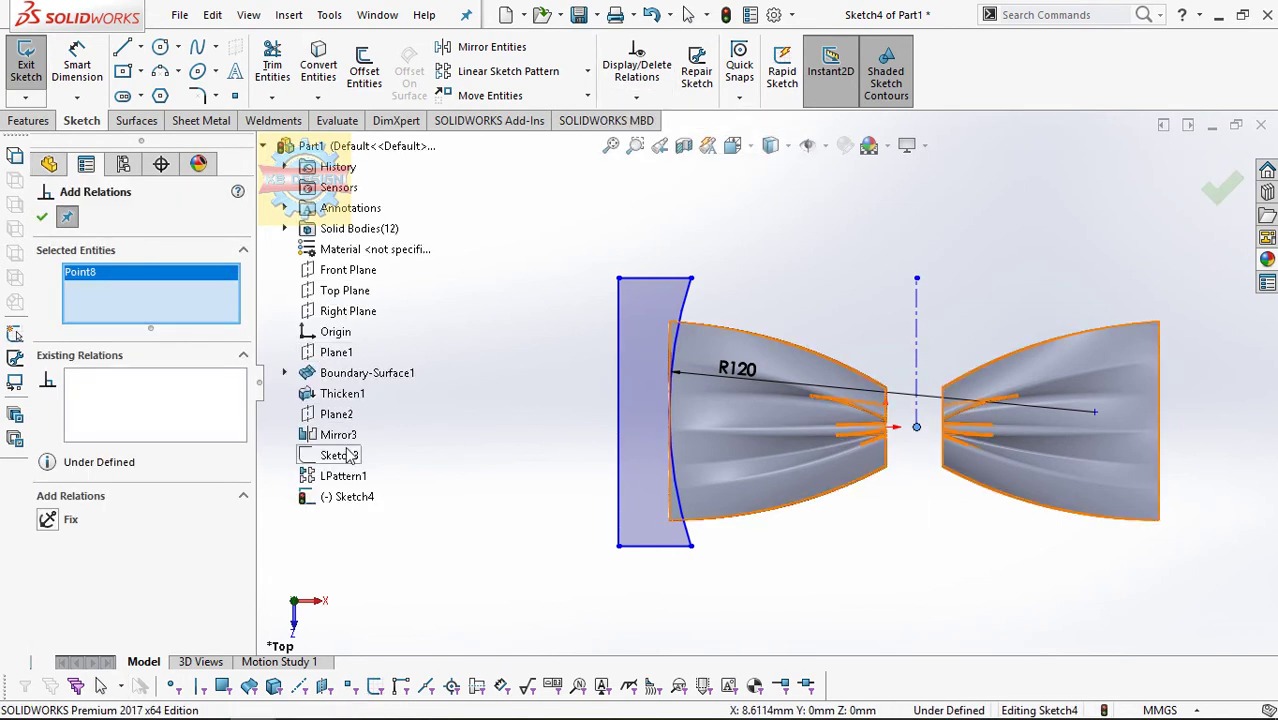
click(337, 416)
click(49, 521)
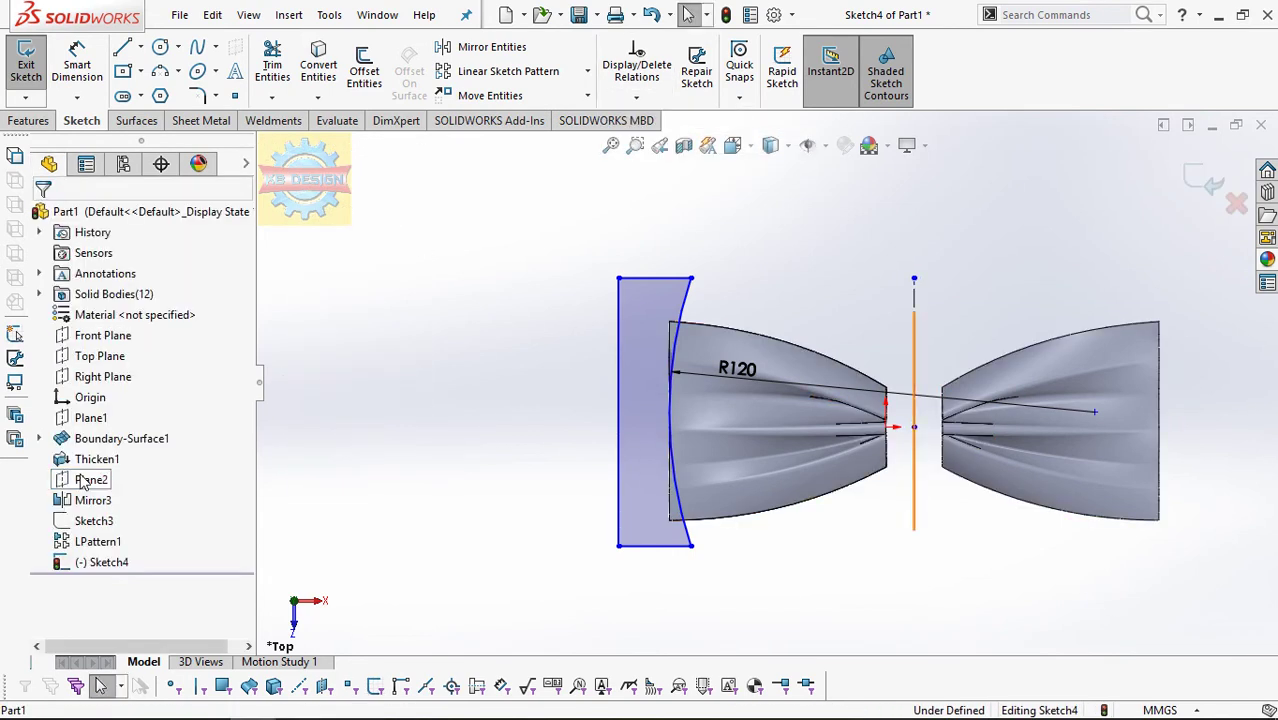
Step: Mirror the arc region about the centerline to the right side
click(498, 60)
click(645, 380)
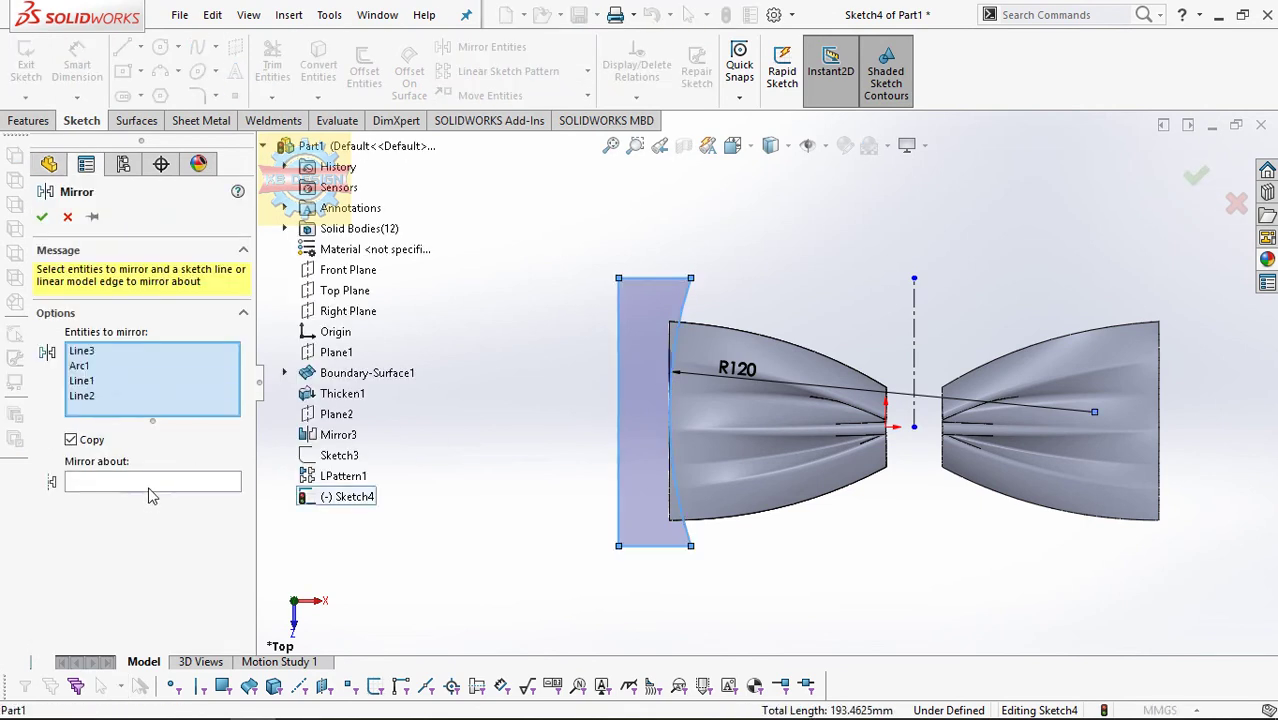
click(913, 330)
click(41, 216)
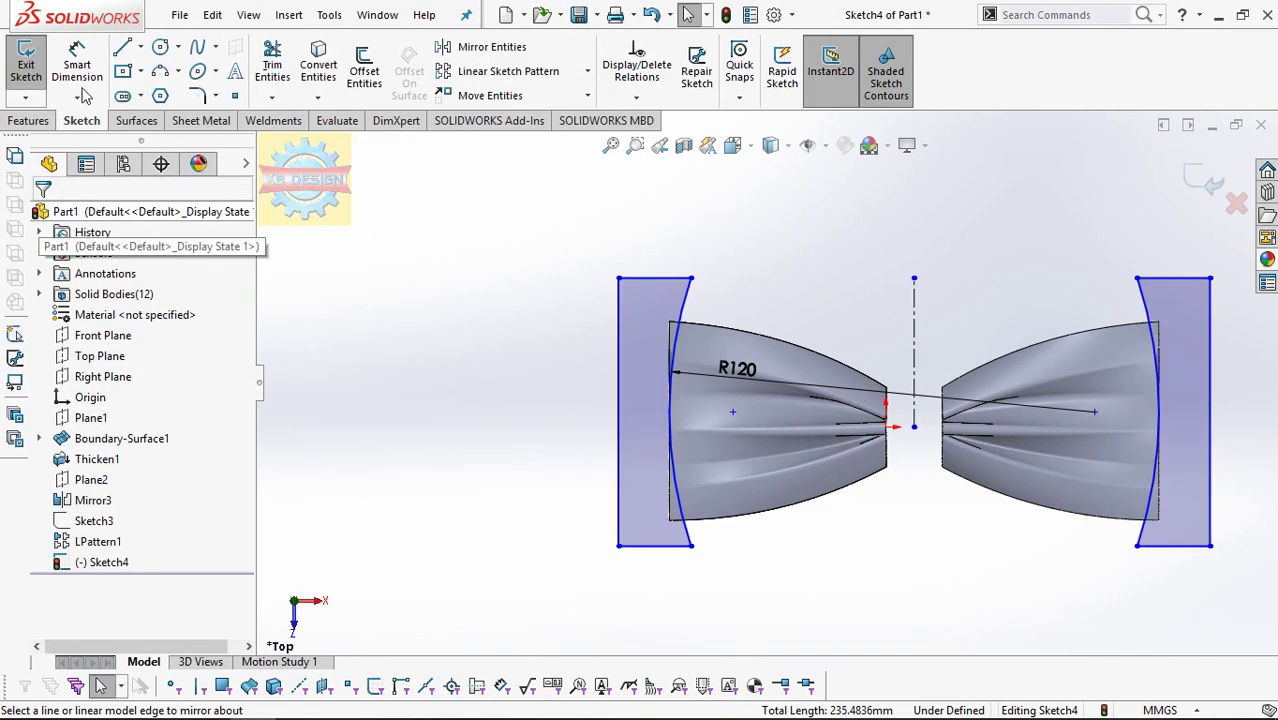
Step: Extrude-cut the sketch Through All in both directions to trim the blade ends
click(29, 120)
click(285, 70)
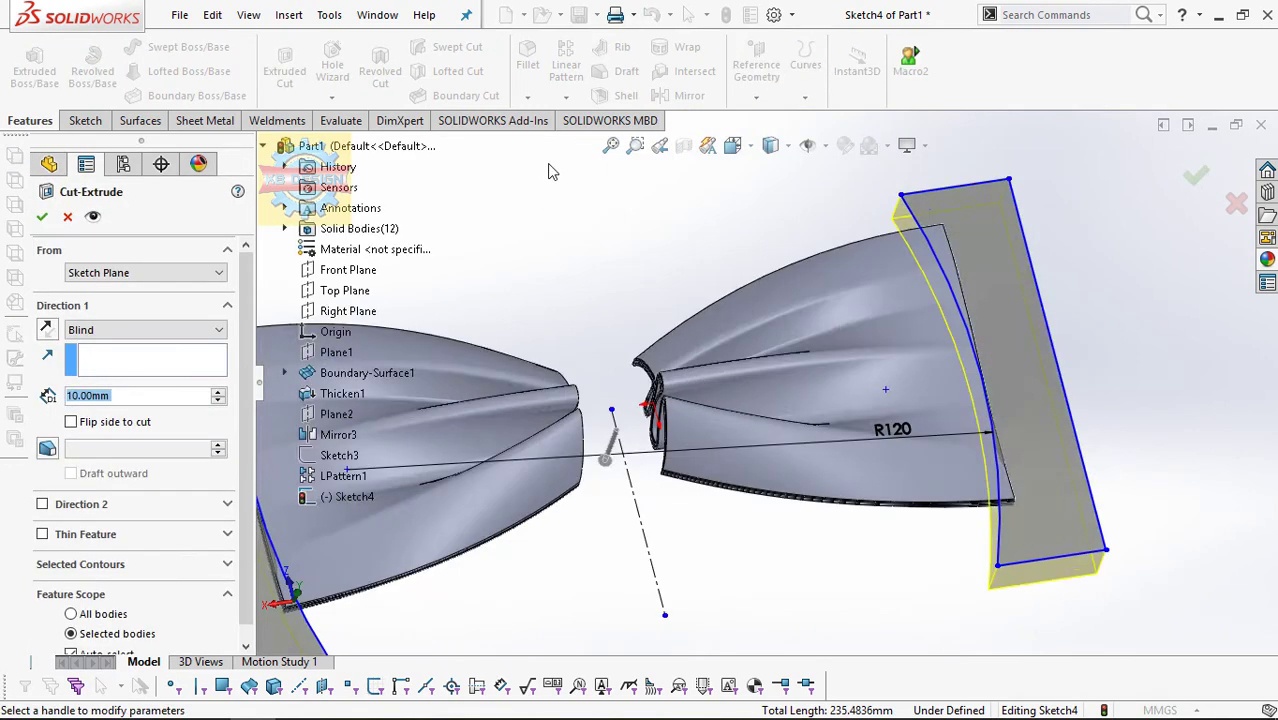
click(150, 330)
click(137, 372)
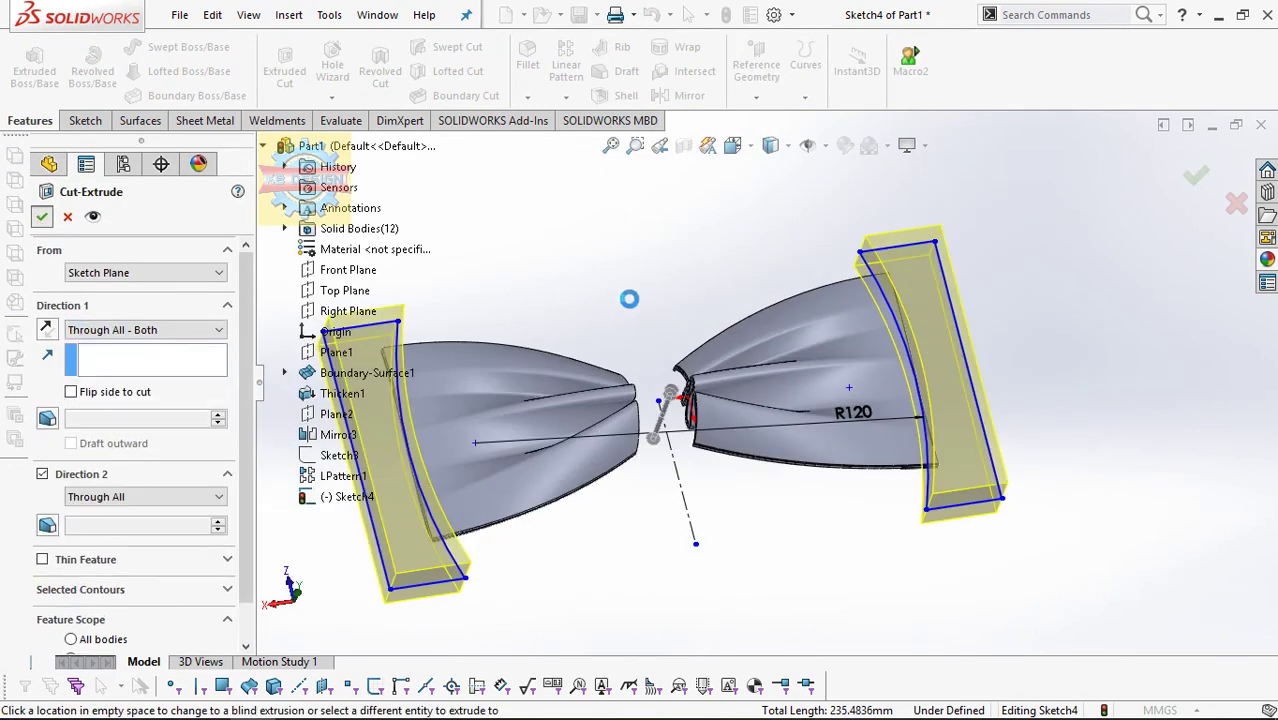
key(Return)
middle_drag(660, 200, 653, 271)
scroll(699, 343, down, 3)
Step: Create a new reference plane, Plane3, offset from the Right Plane
click(103, 376)
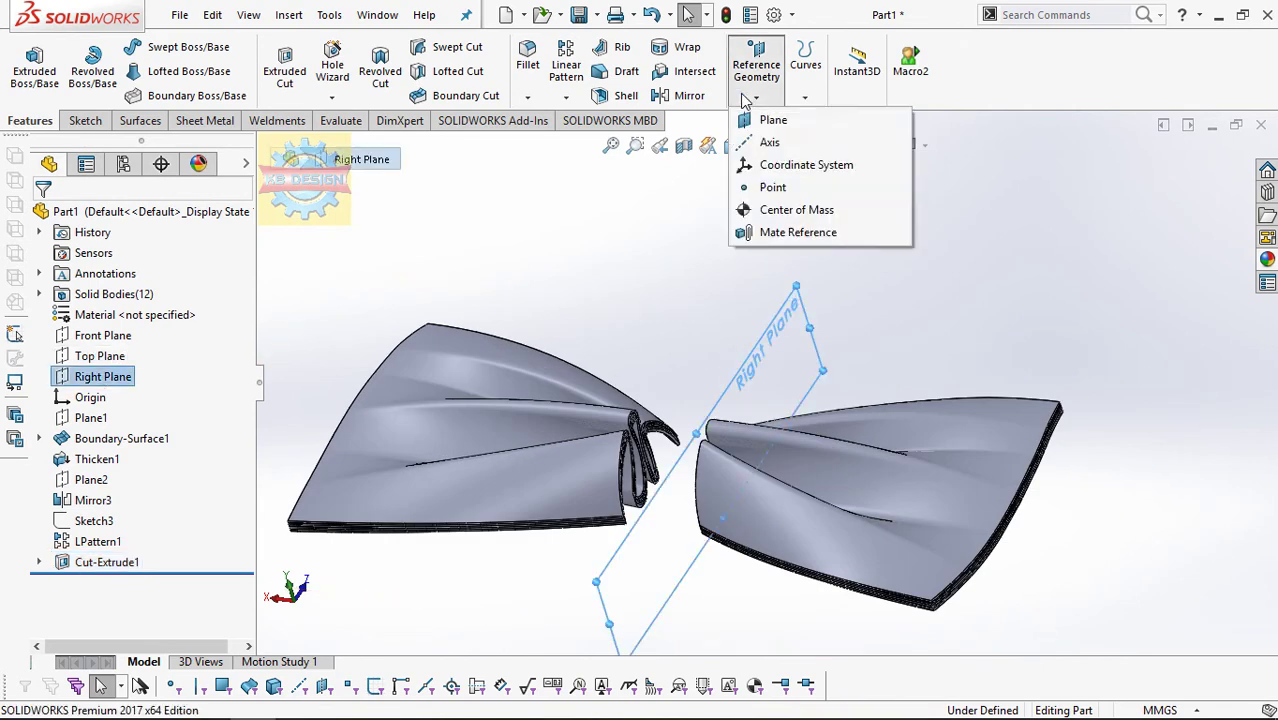
click(756, 97)
click(780, 120)
text(8)
key(Return)
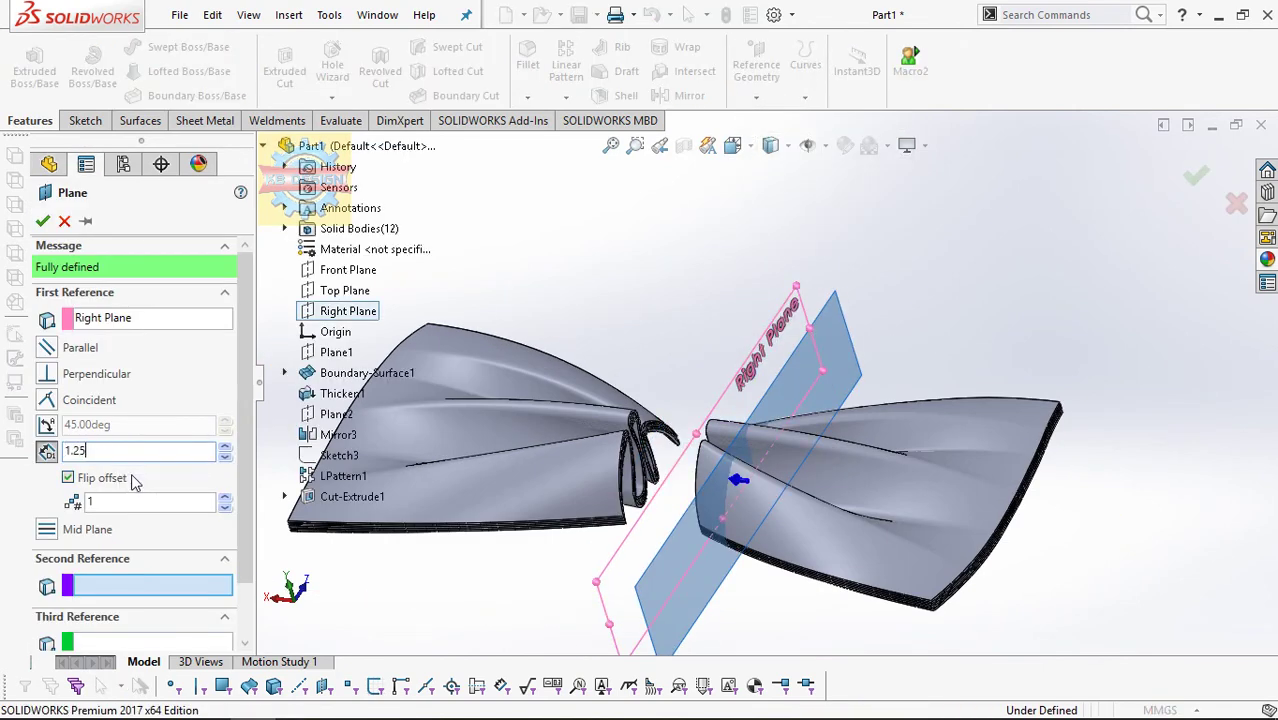
key(Return)
middle_drag(844, 566, 901, 523)
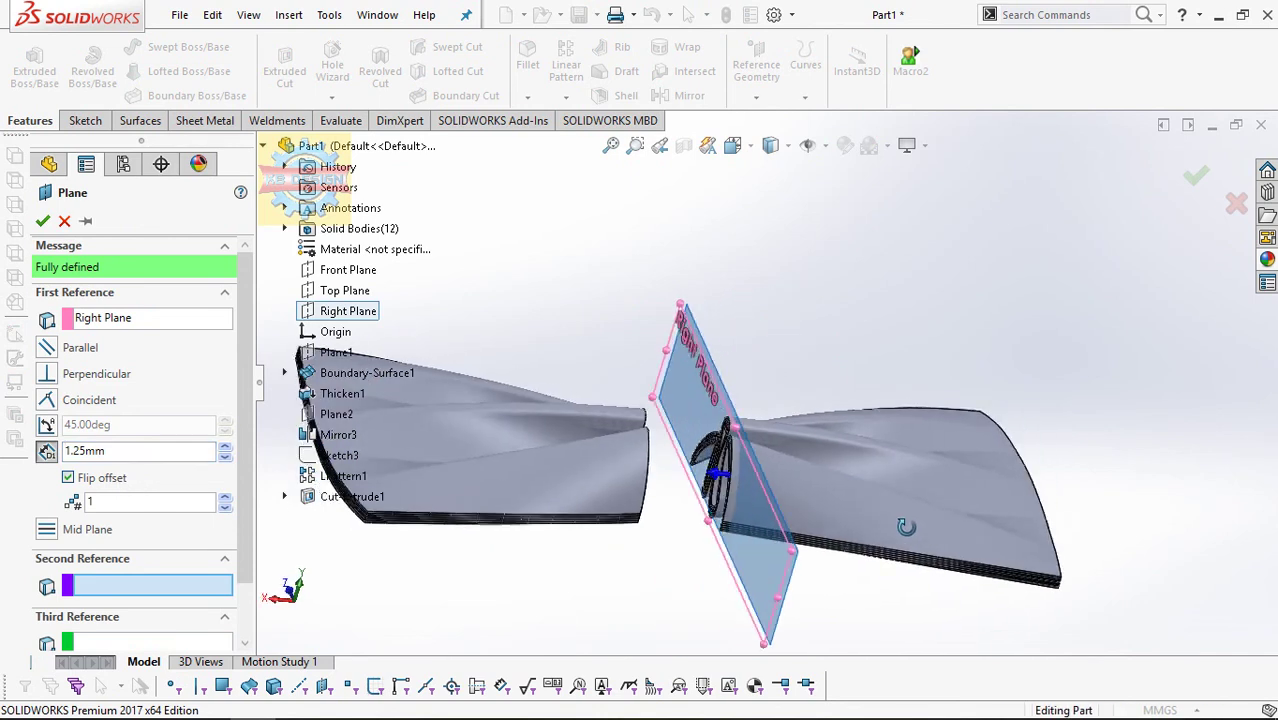
click(42, 221)
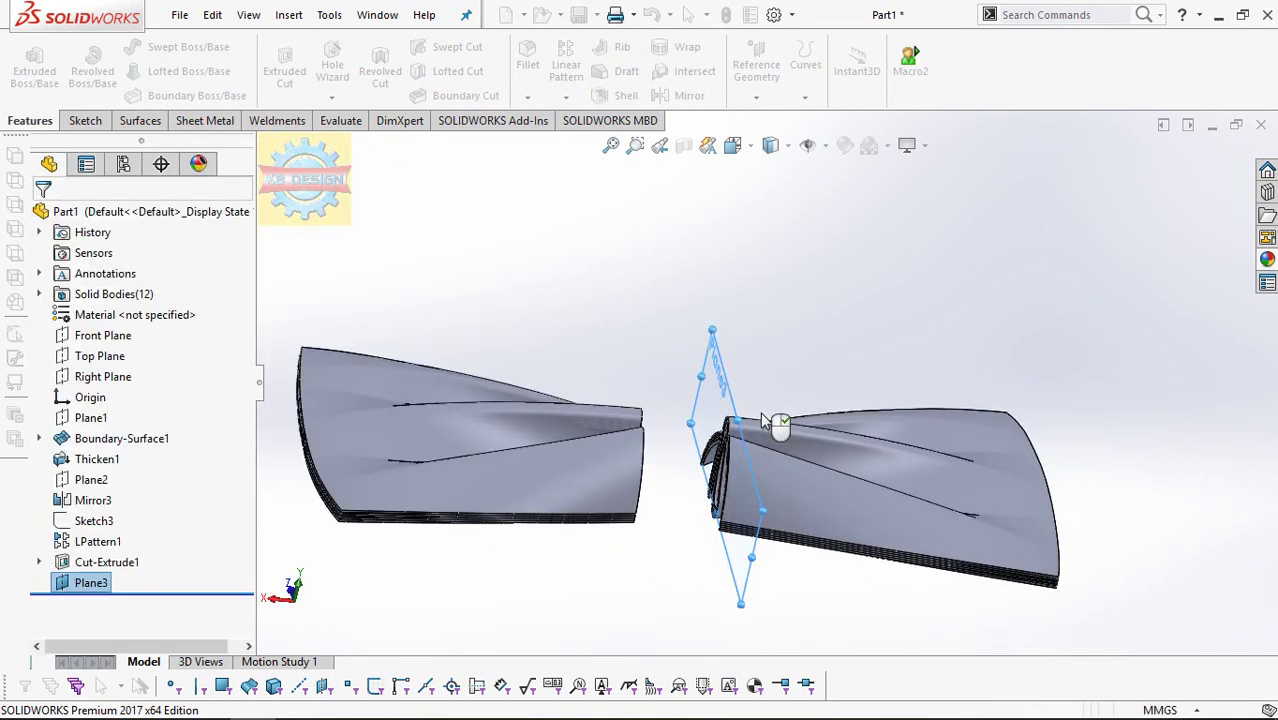
Step: Start a sketch on Plane3 and draw a center rectangle above the origin
click(85, 120)
click(26, 65)
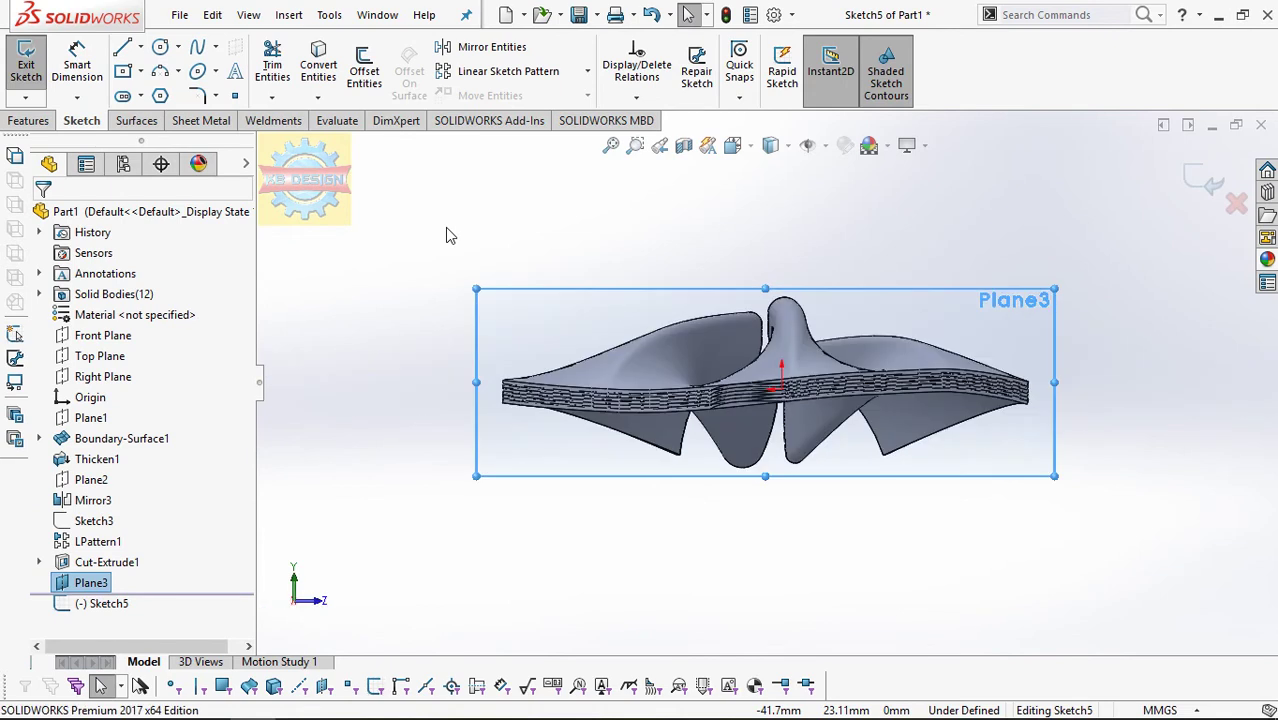
click(122, 71)
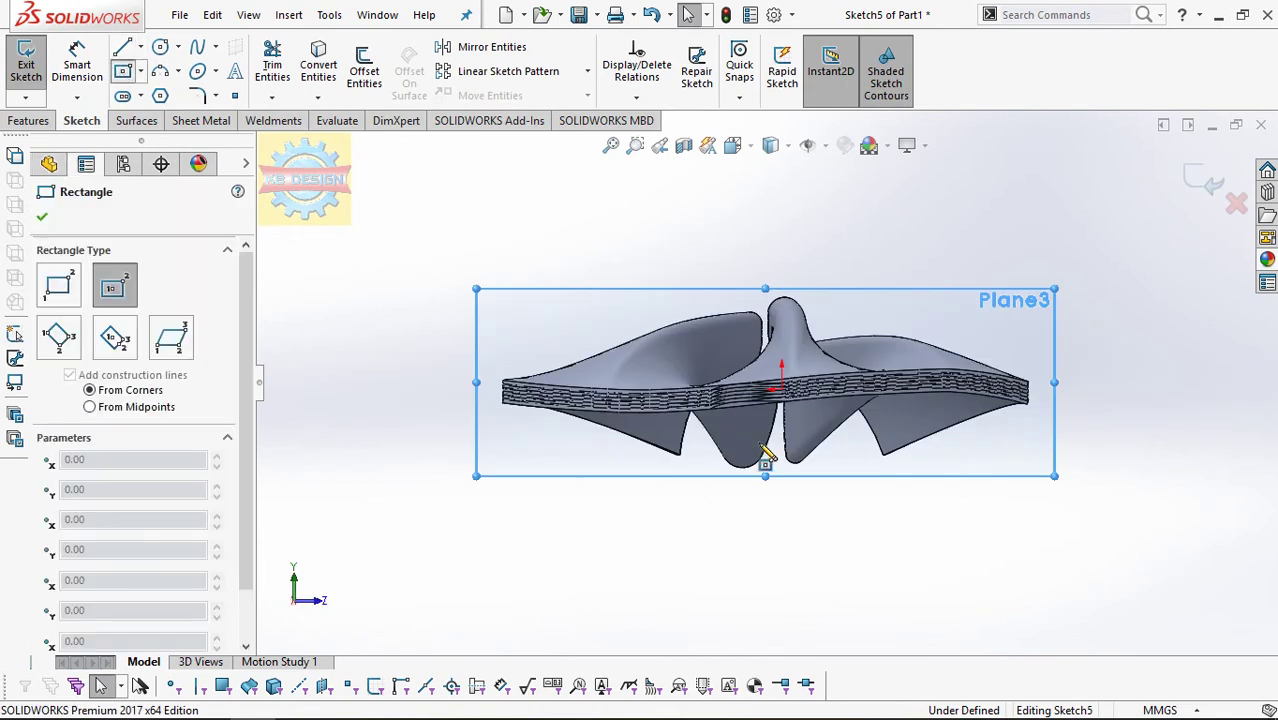
click(781, 497)
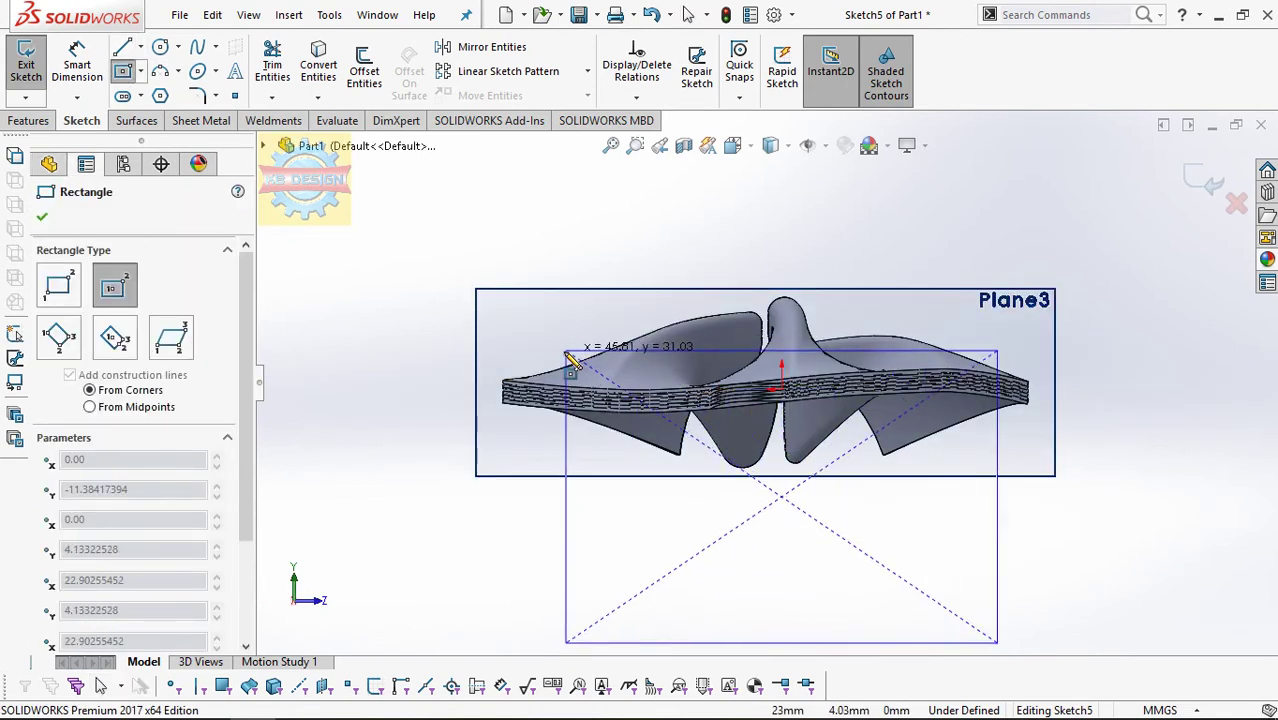
click(551, 350)
key(Escape)
drag(781, 497, 786, 422)
Step: Dimension the rectangle 2 mm from the origin, 26 mm wide and 19 mm high
click(786, 422)
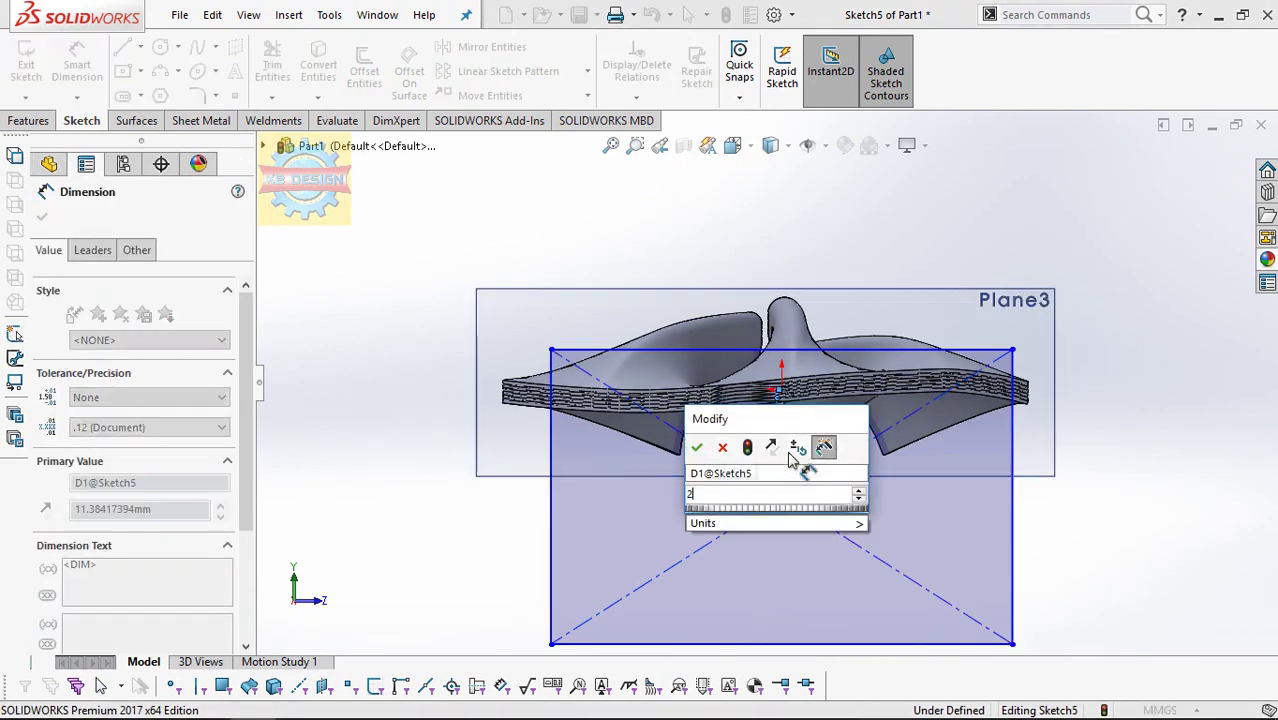
text(2)
key(Return)
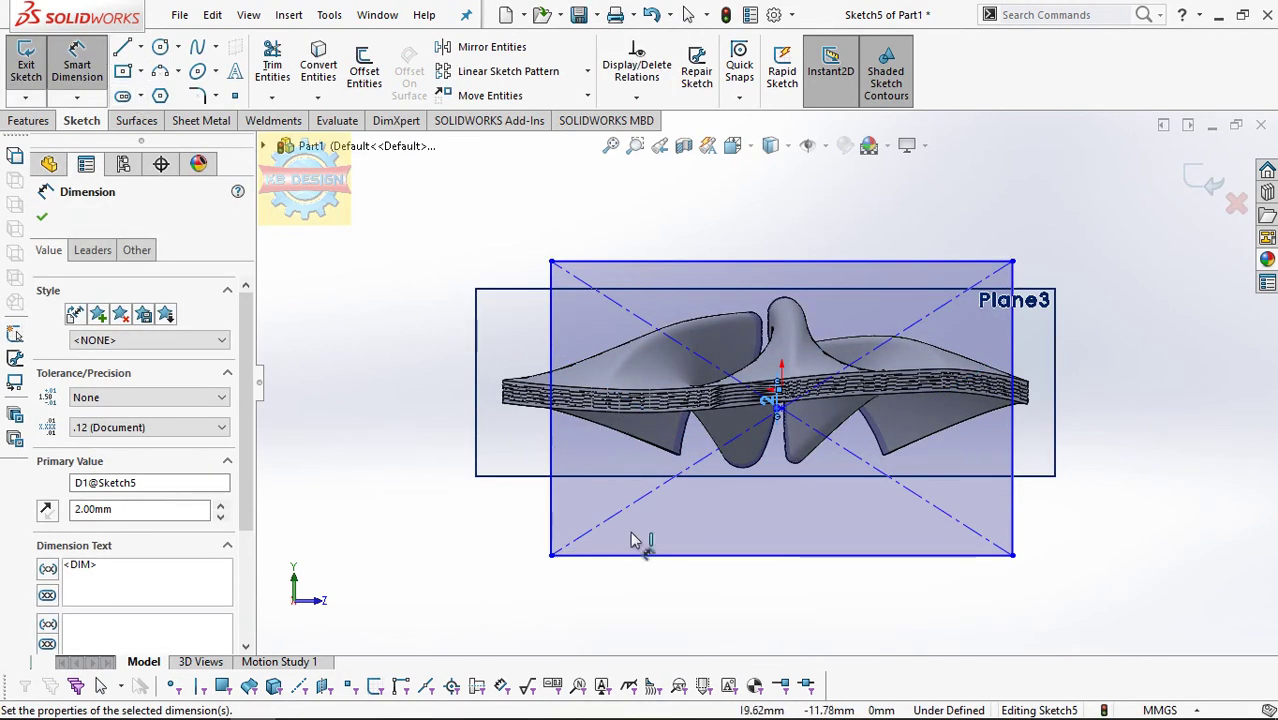
click(640, 555)
click(682, 592)
text(26)
key(Return)
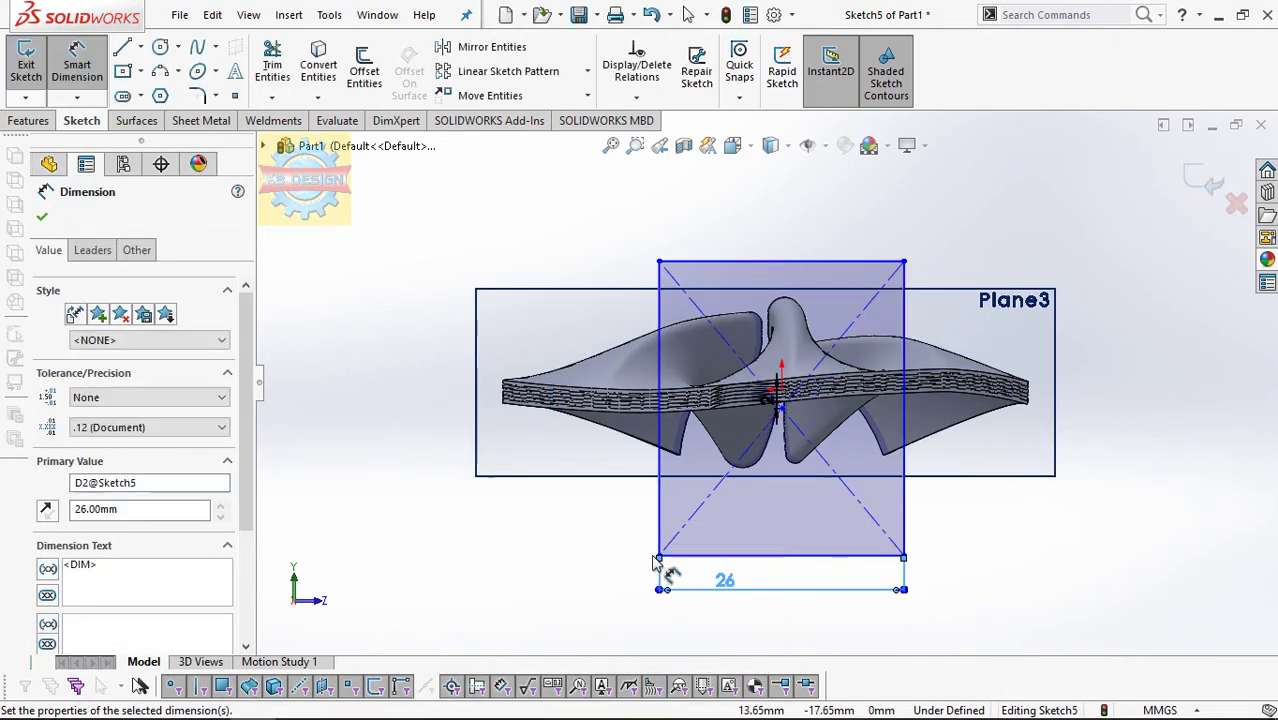
click(659, 490)
click(556, 512)
text(19)
key(Return)
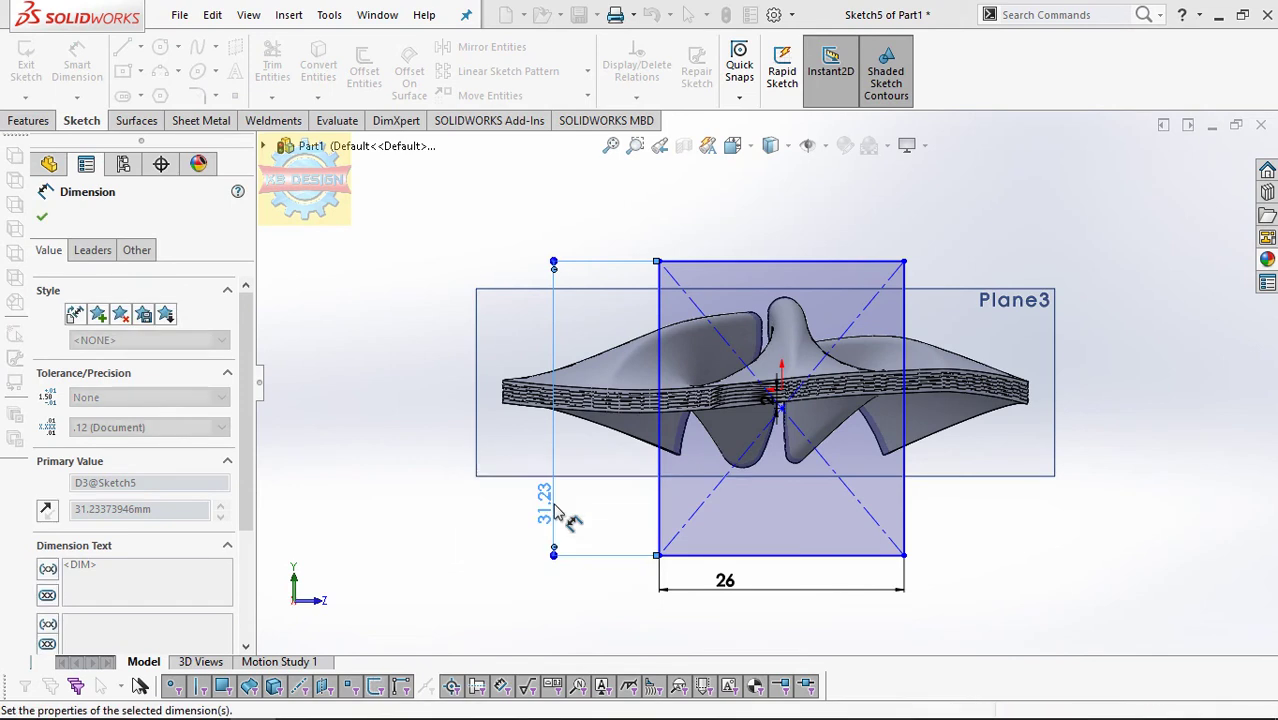
Step: Round the two top corners R10, exit Sketch5, hide Plane3 and select Sketch5
click(197, 95)
click(659, 320)
click(904, 320)
click(43, 218)
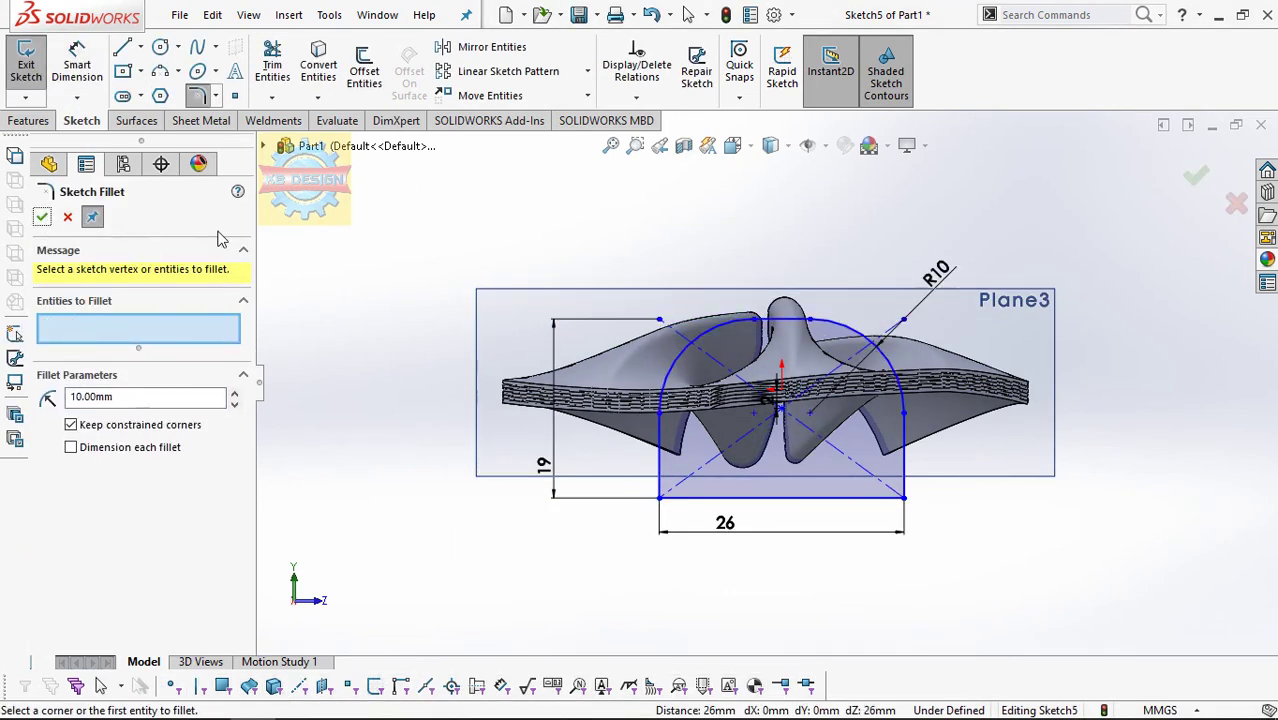
click(68, 218)
click(26, 65)
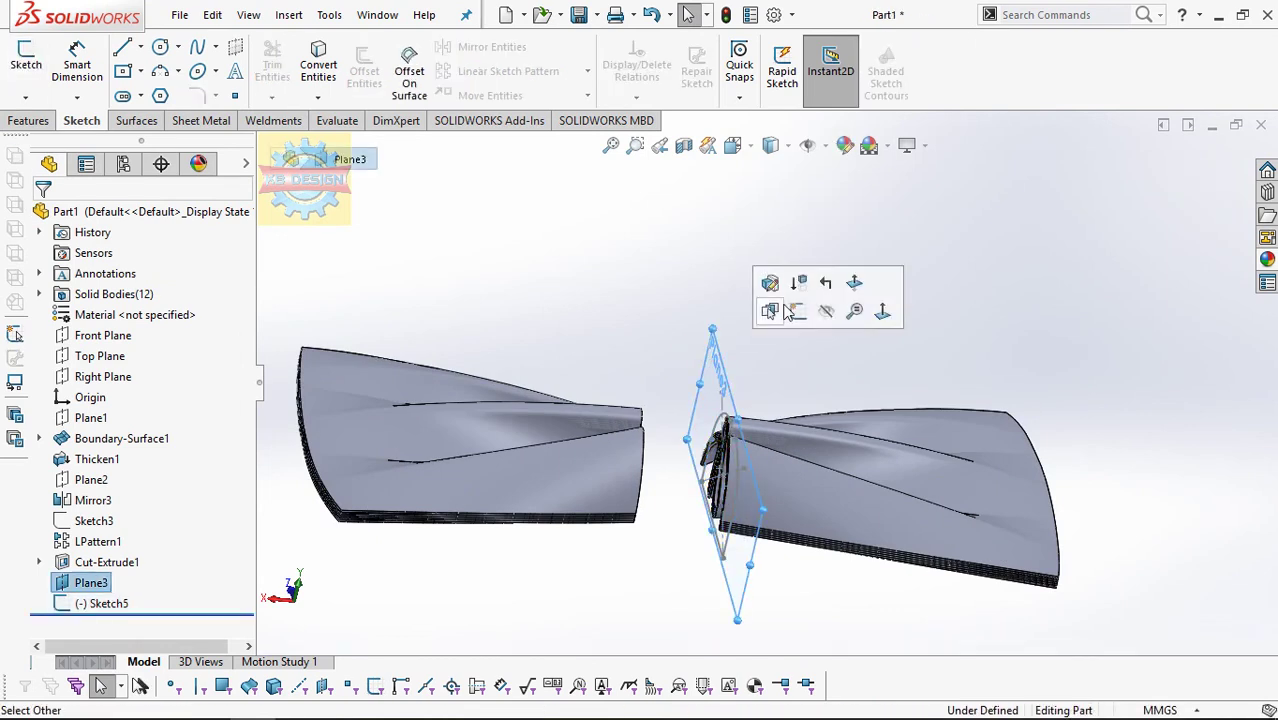
click(826, 311)
click(101, 603)
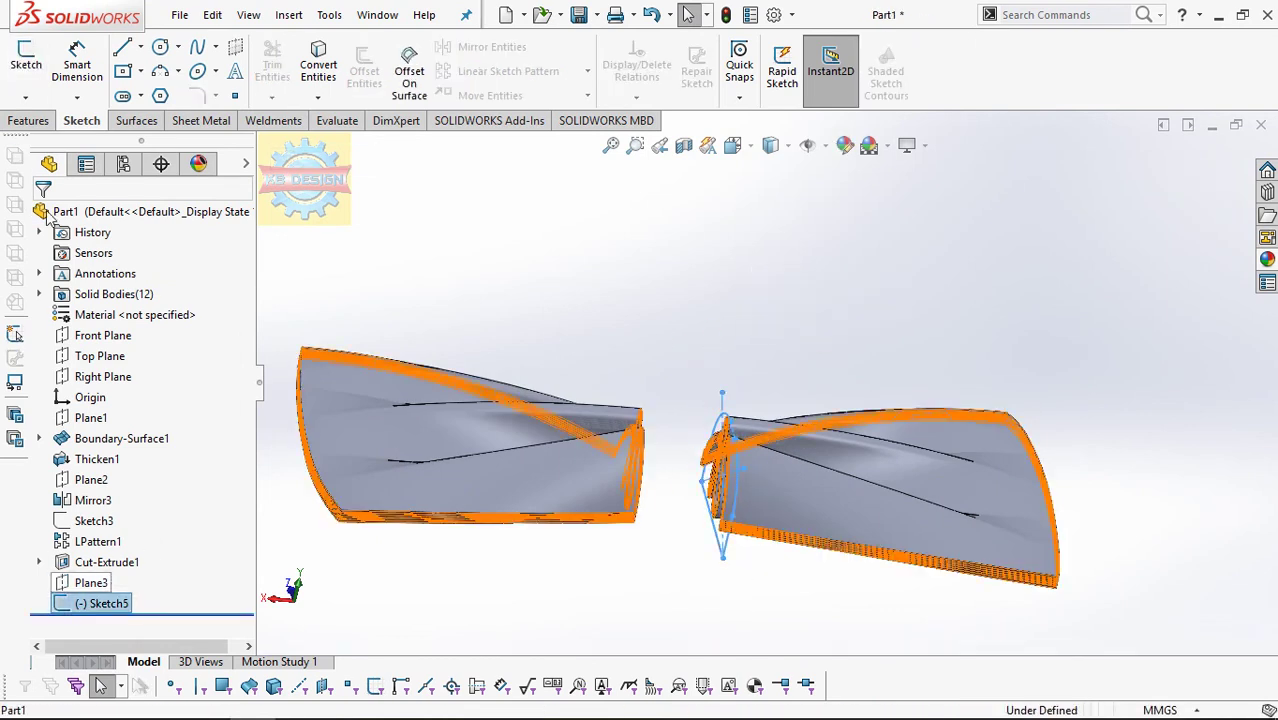
click(28, 120)
Step: Extrude Sketch5 18.5 mm into the central hub block Boss-Extrude1
click(34, 65)
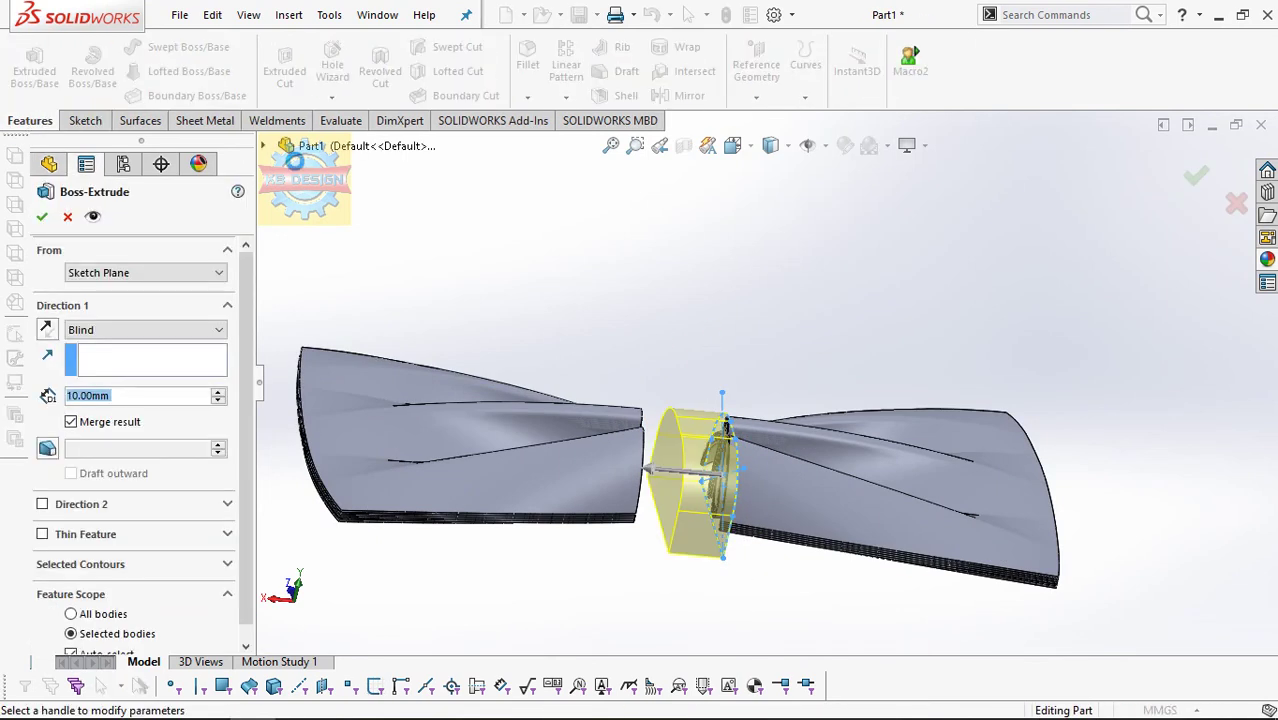
text(18)
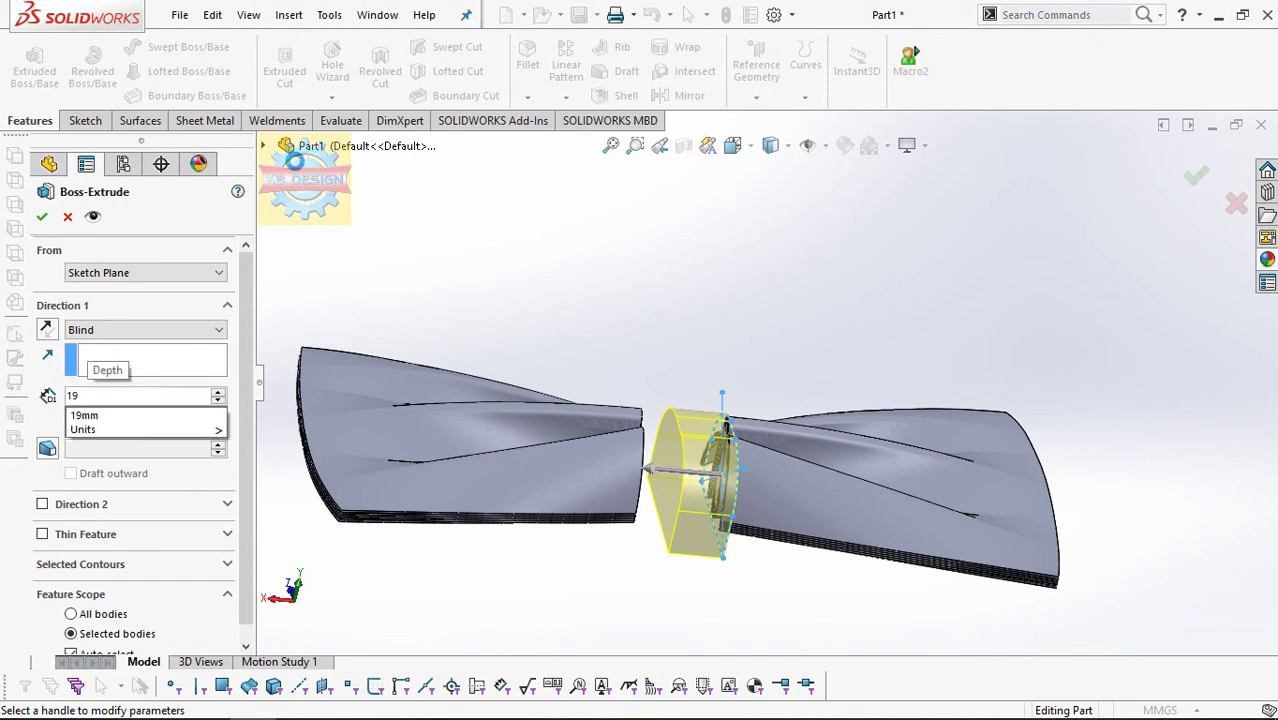
text(.5)
key(Return)
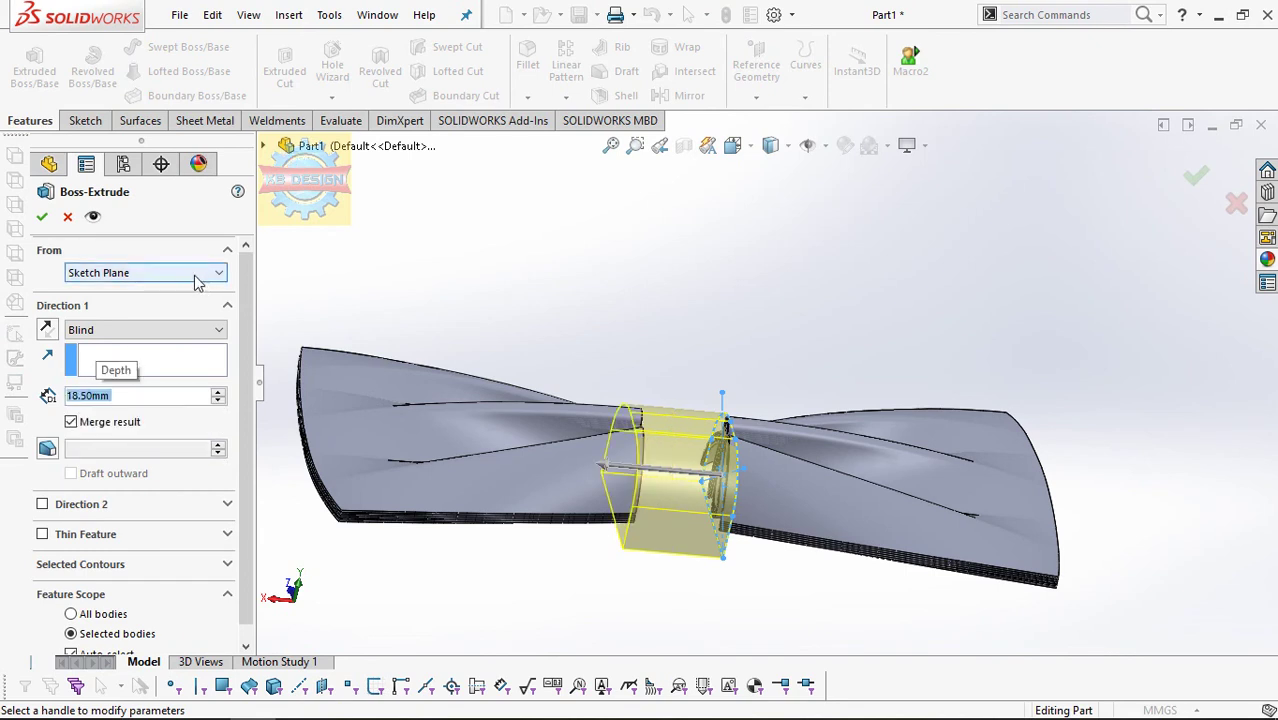
click(42, 216)
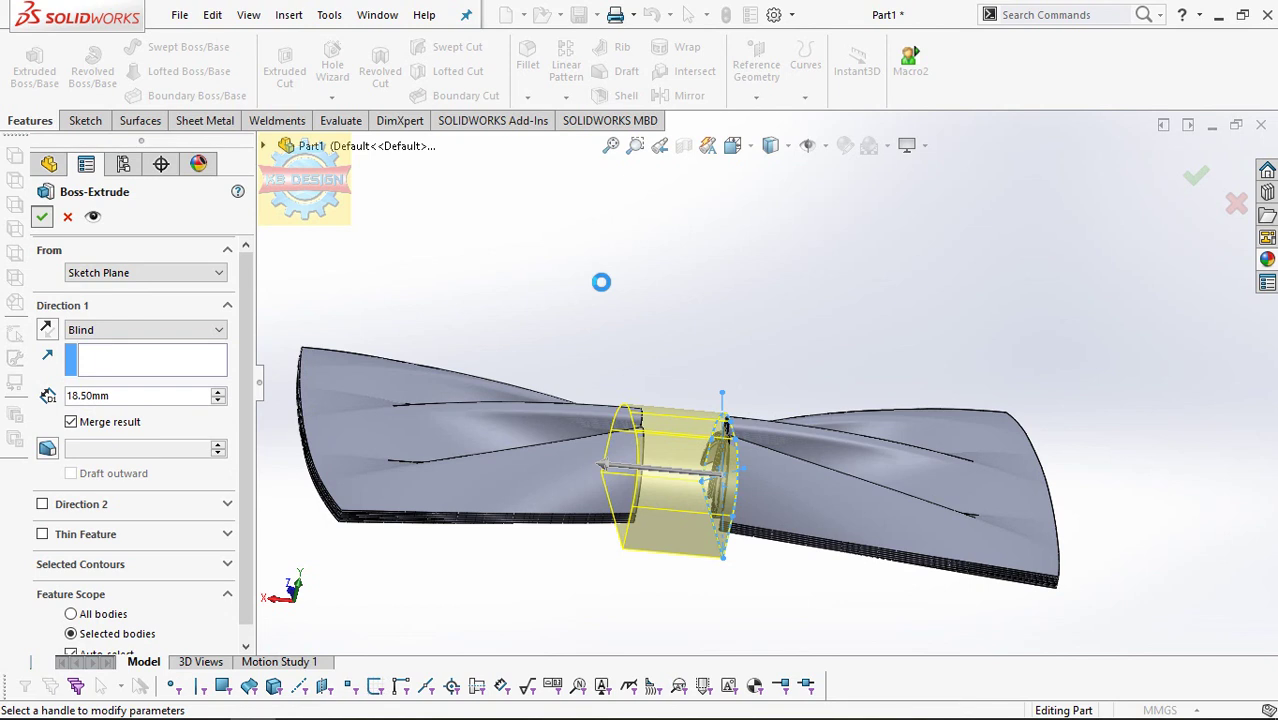
mouse_move(601, 282)
middle_down()
mouse_move(655, 308)
mouse_move(617, 289)
middle_up()
Step: Reopen the Boss-Extrude1 sketch and drag the hub profile upward
right_click(85, 583)
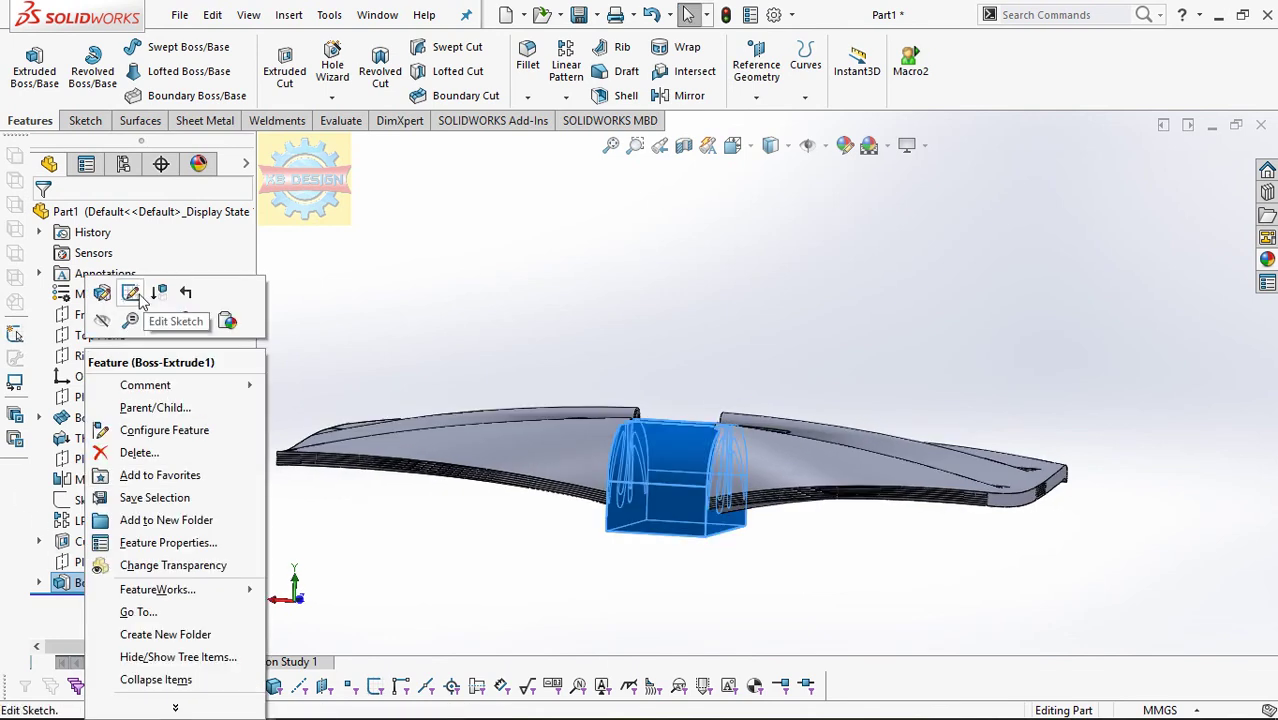
click(140, 297)
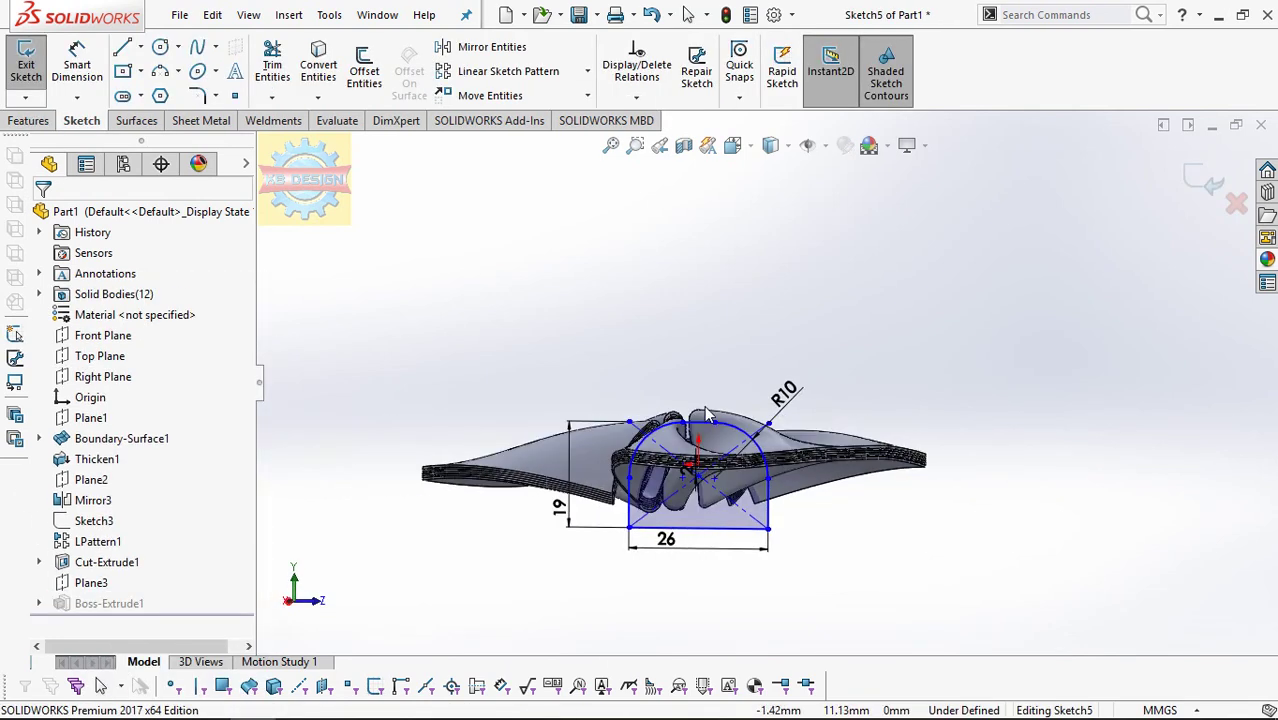
scroll(780, 400, down, 3)
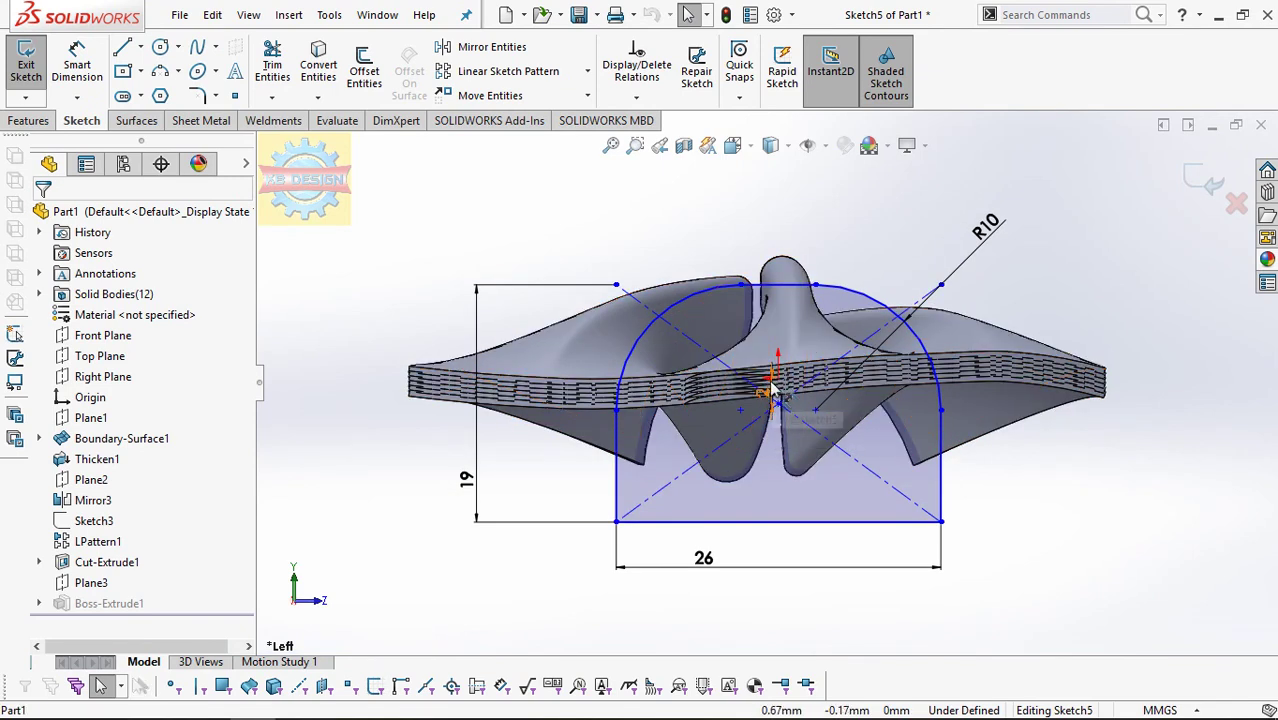
scroll(763, 308, down, 2)
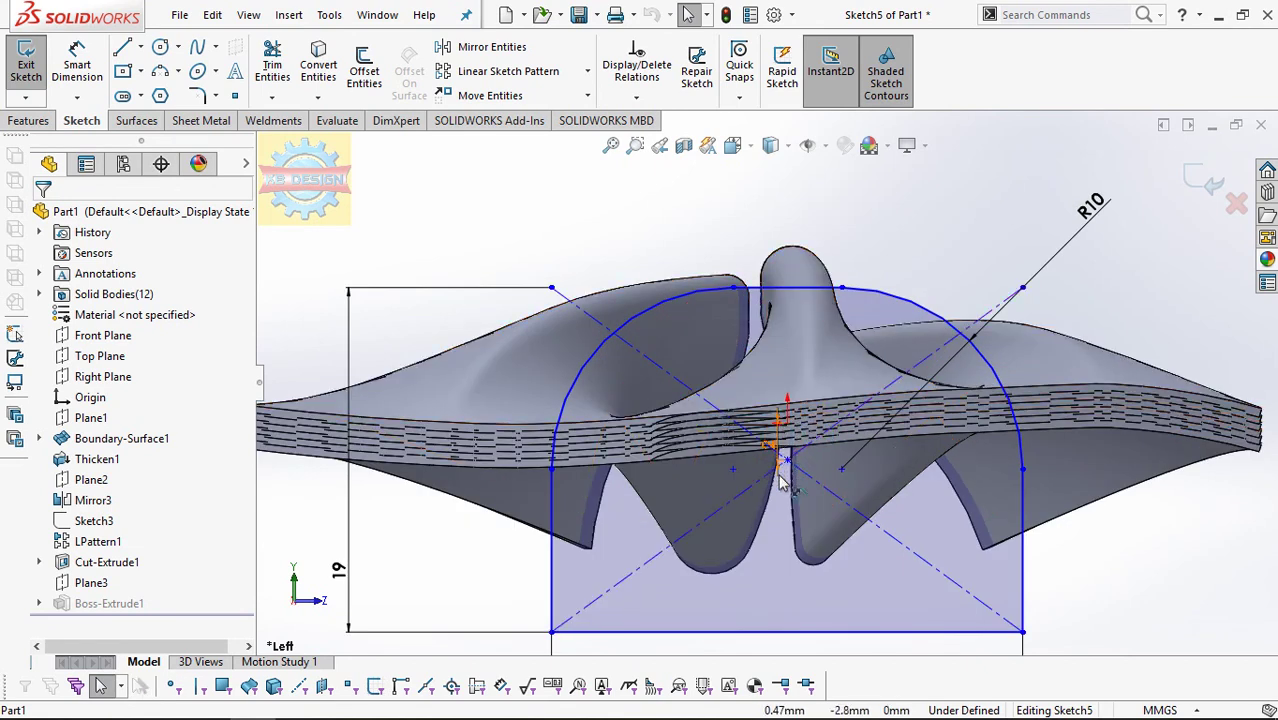
scroll(783, 432, down, 2)
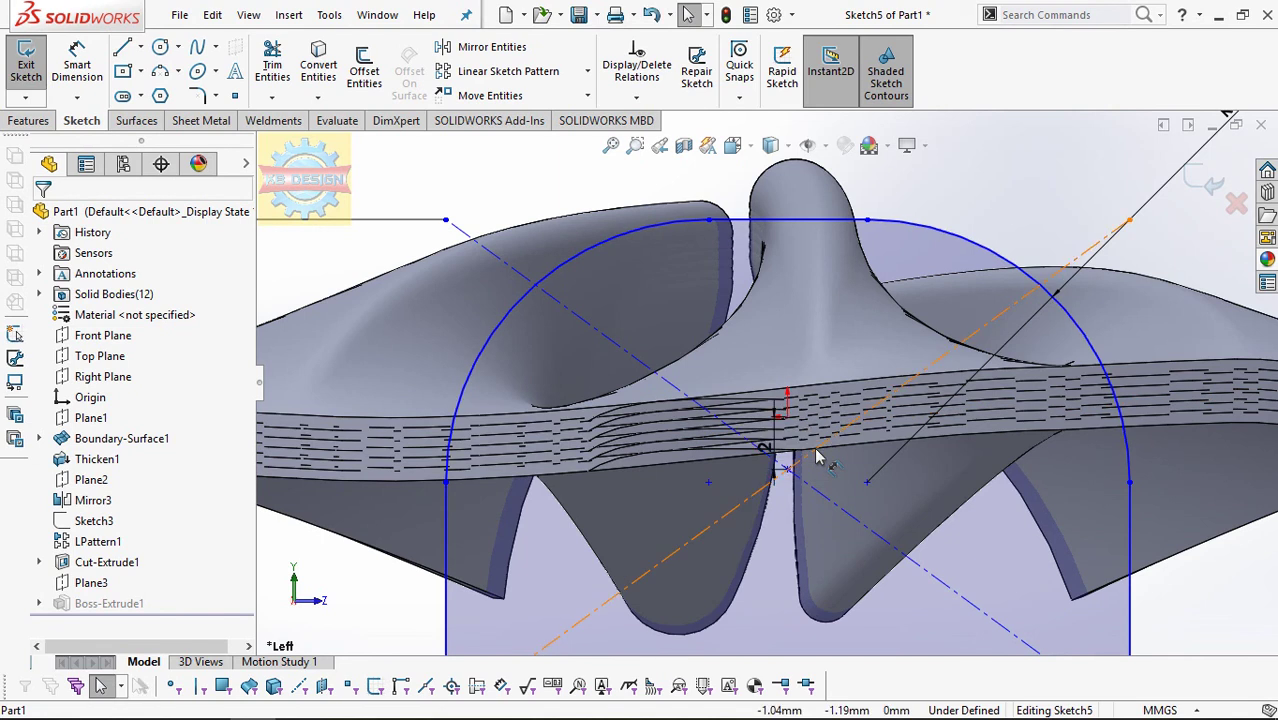
scroll(783, 475, down, 5)
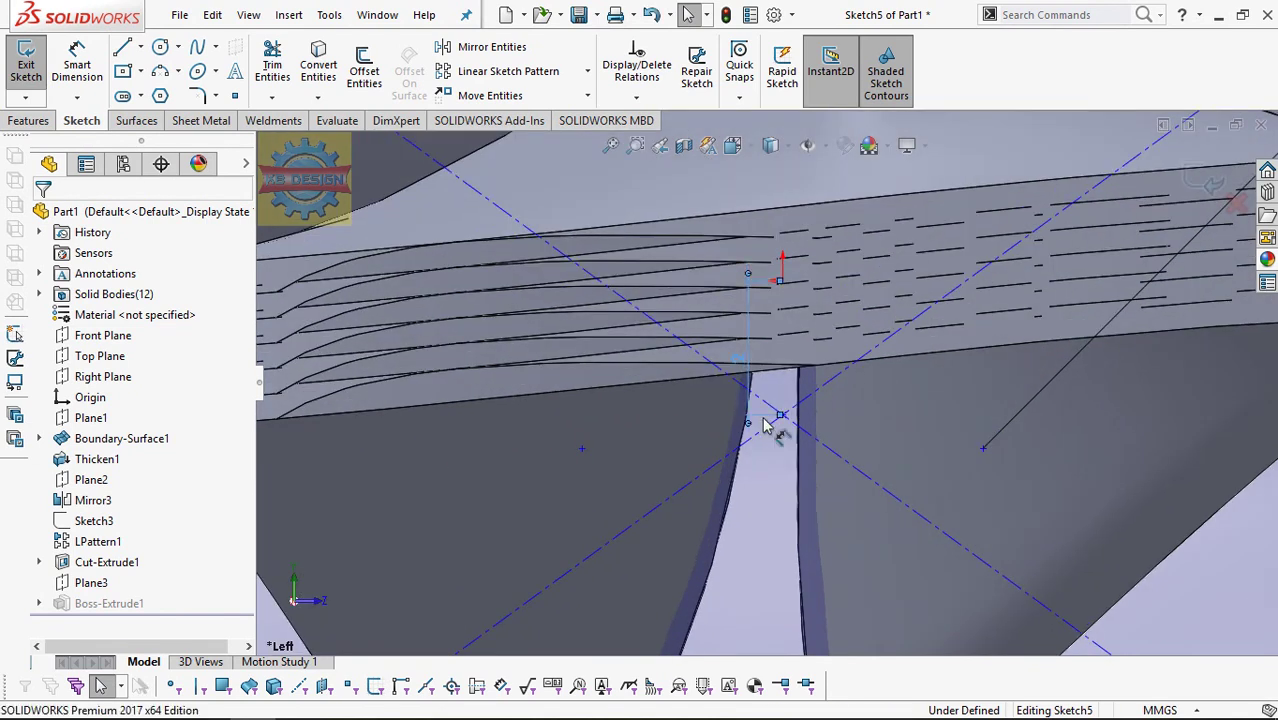
scroll(765, 425, up, 3)
scroll(770, 410, up, 4)
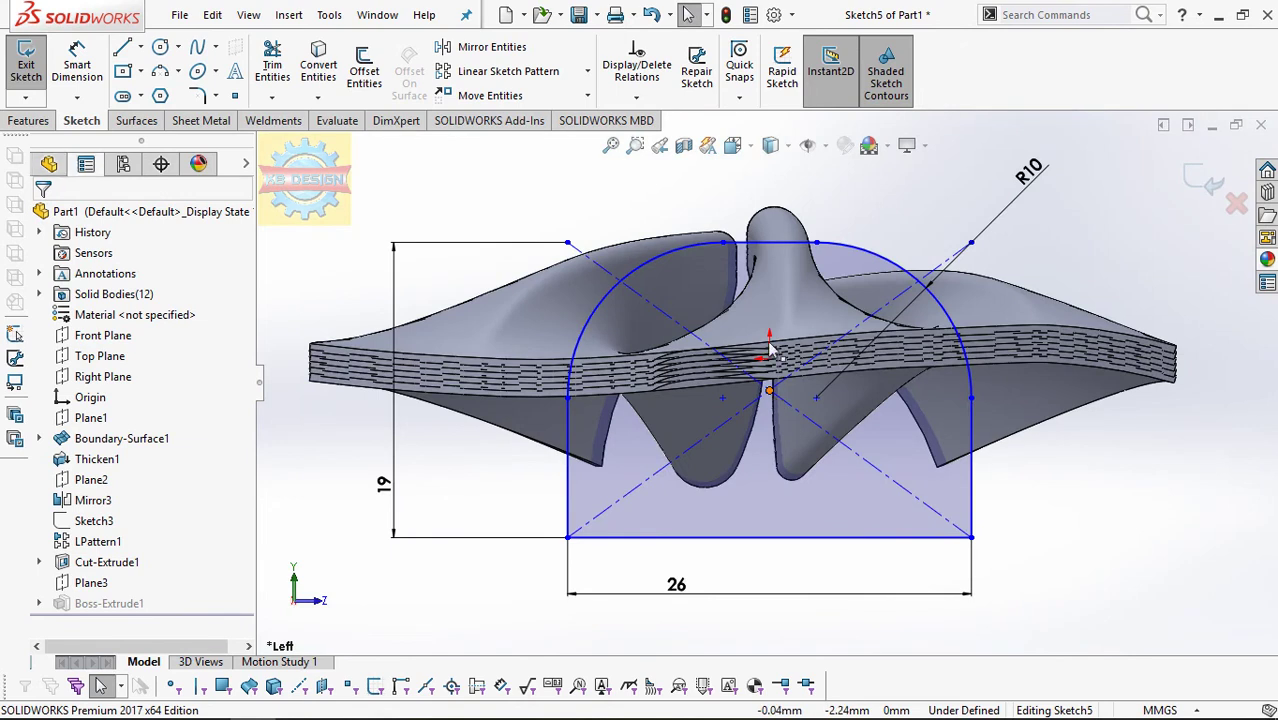
drag(769, 390, 769, 290)
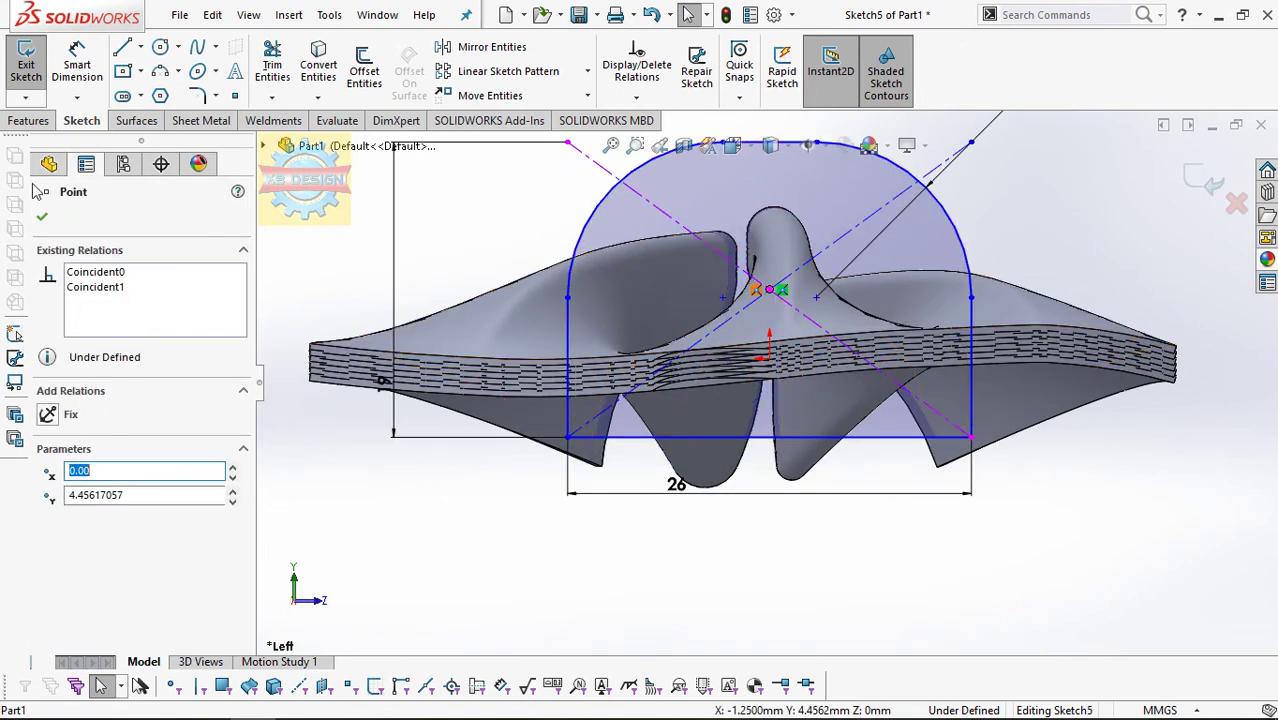
Step: Dimension the profile's point 2 mm from the origin
click(77, 65)
click(769, 357)
click(635, 315)
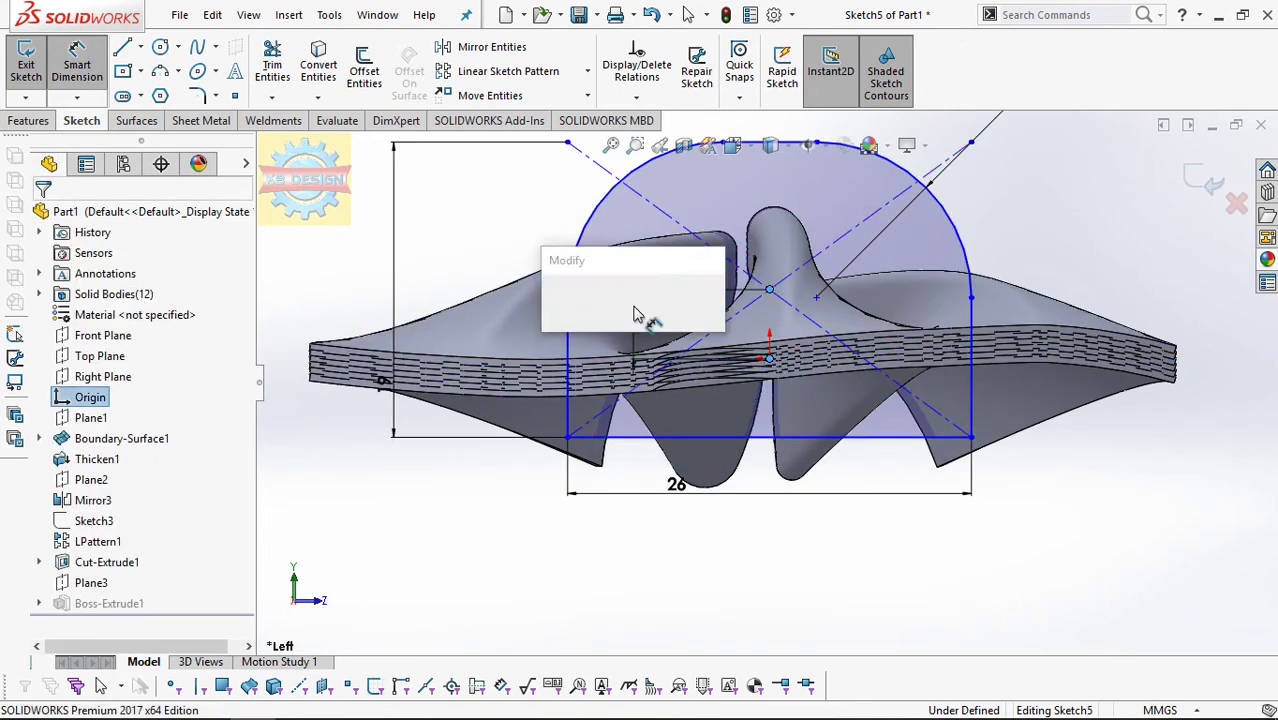
text(2)
key(Return)
middle_drag(805, 415, 745, 342)
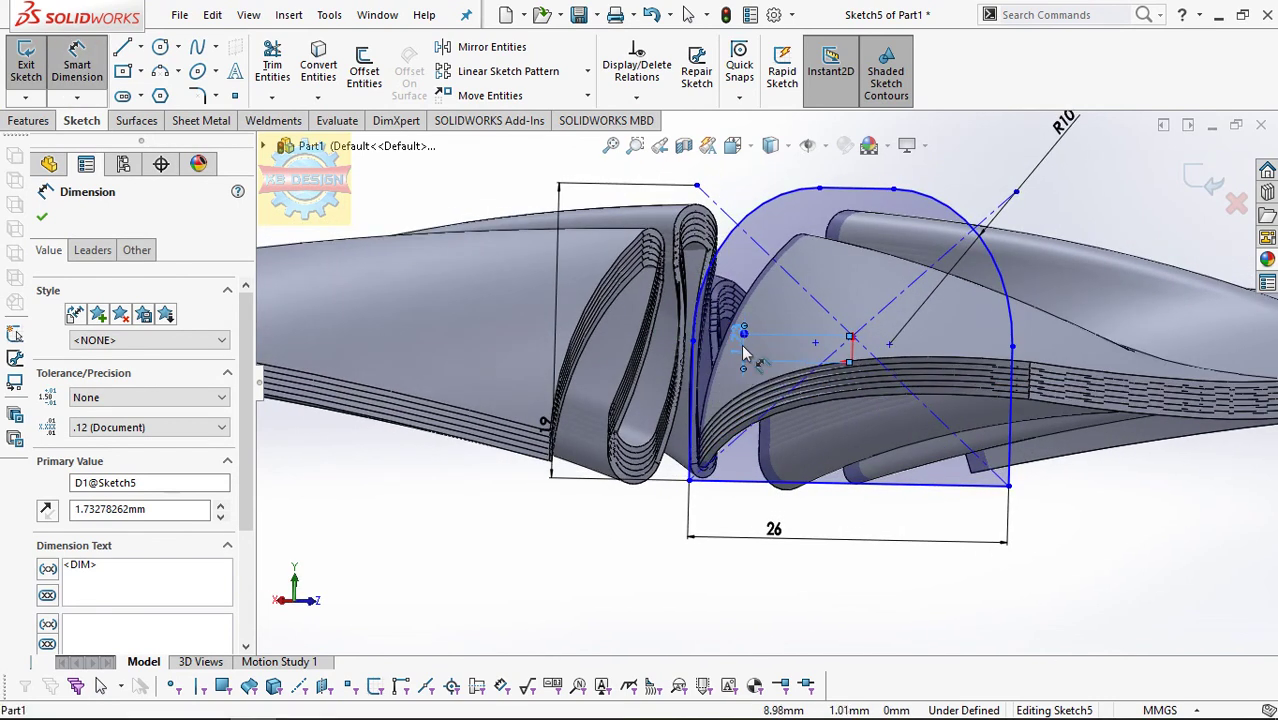
key(Escape)
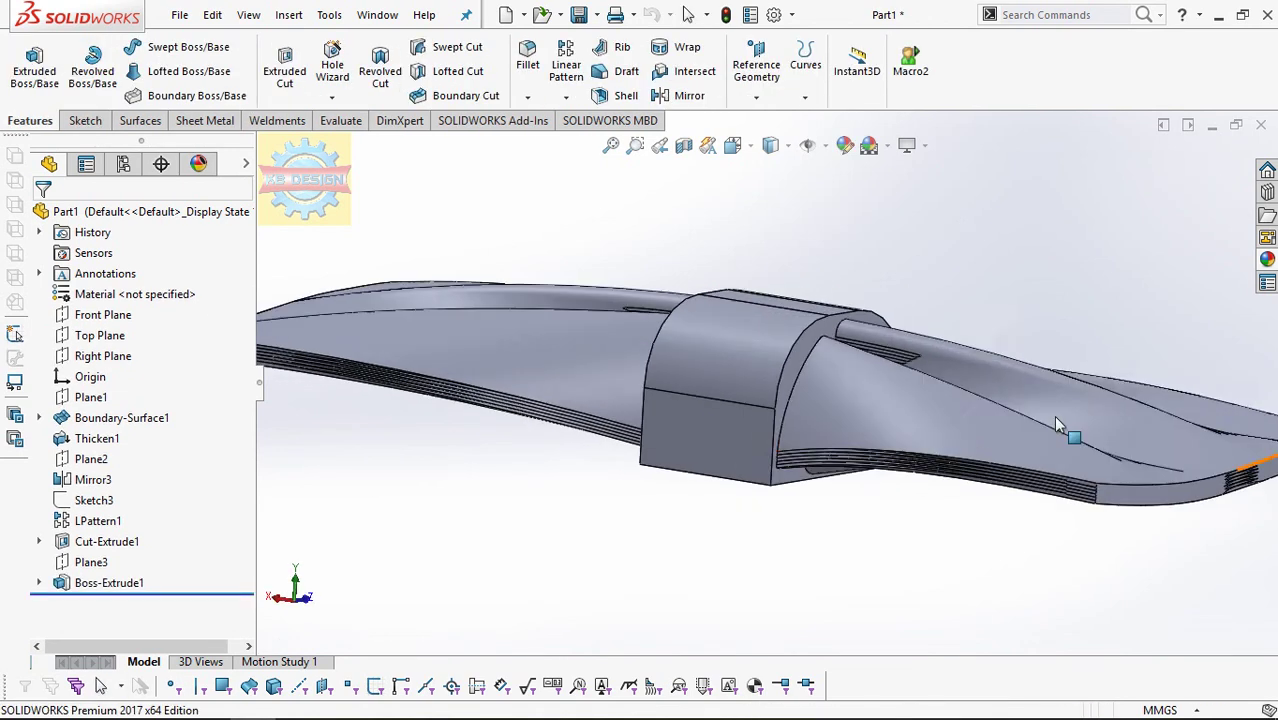
Step: Fillet the hub's two curved top edges with a 2.5 mm radius
click(540, 60)
text(2.50mm)
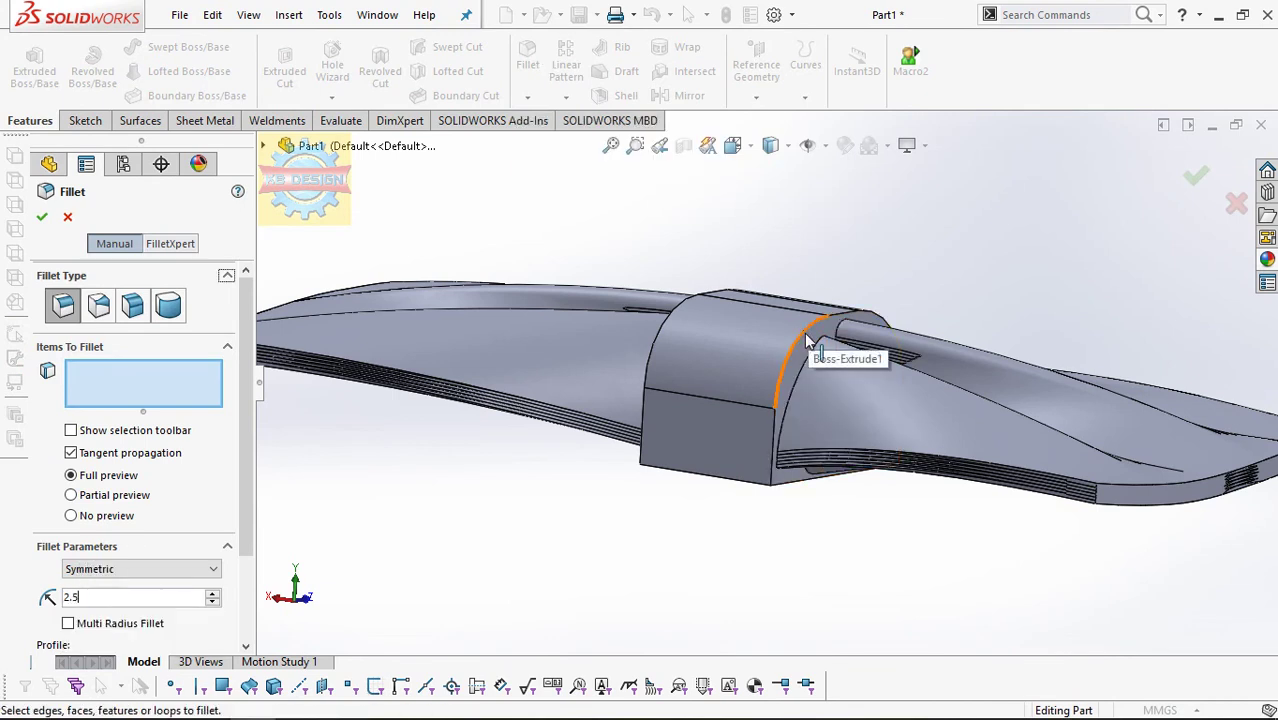
click(804, 332)
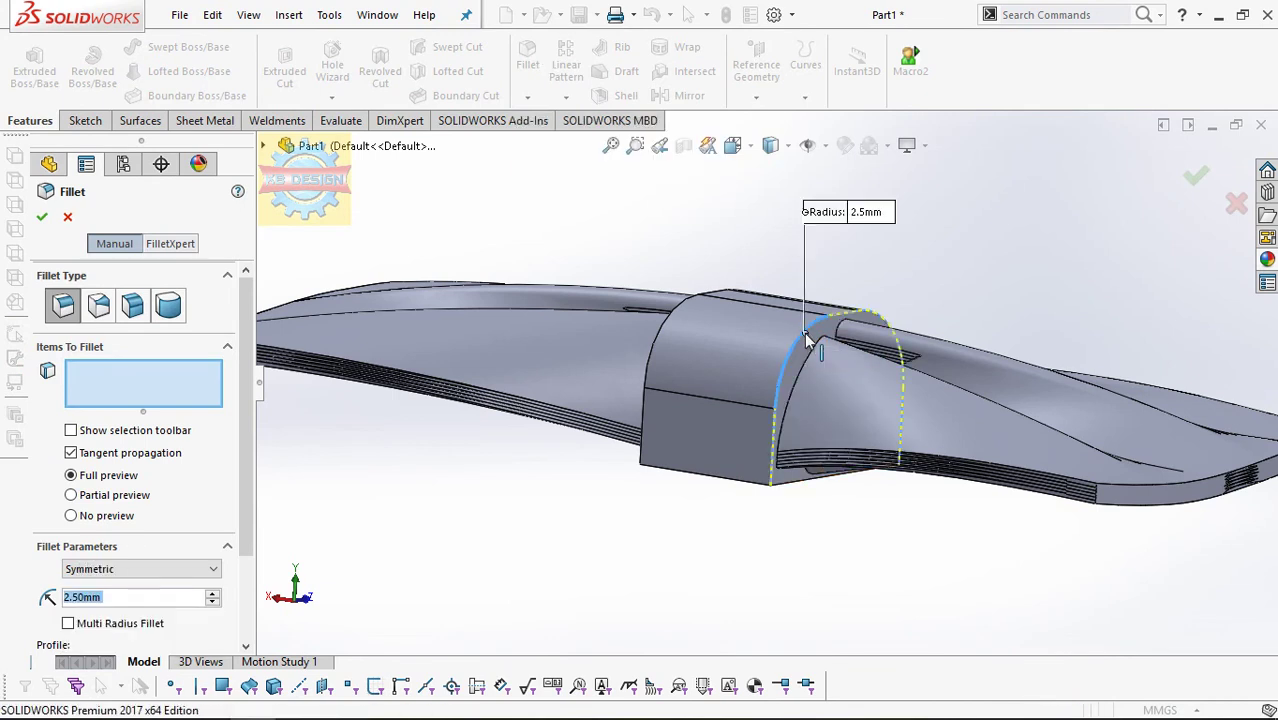
click(686, 312)
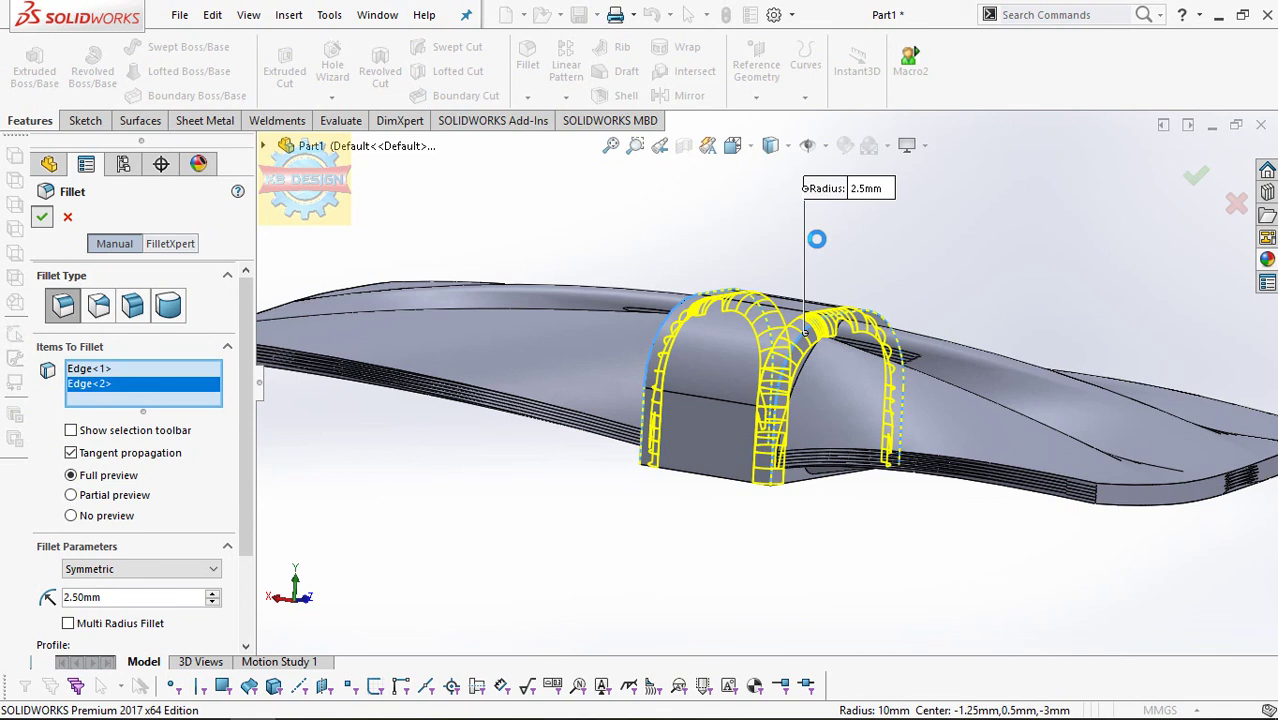
key(Return)
middle_drag(827, 271, 662, 257)
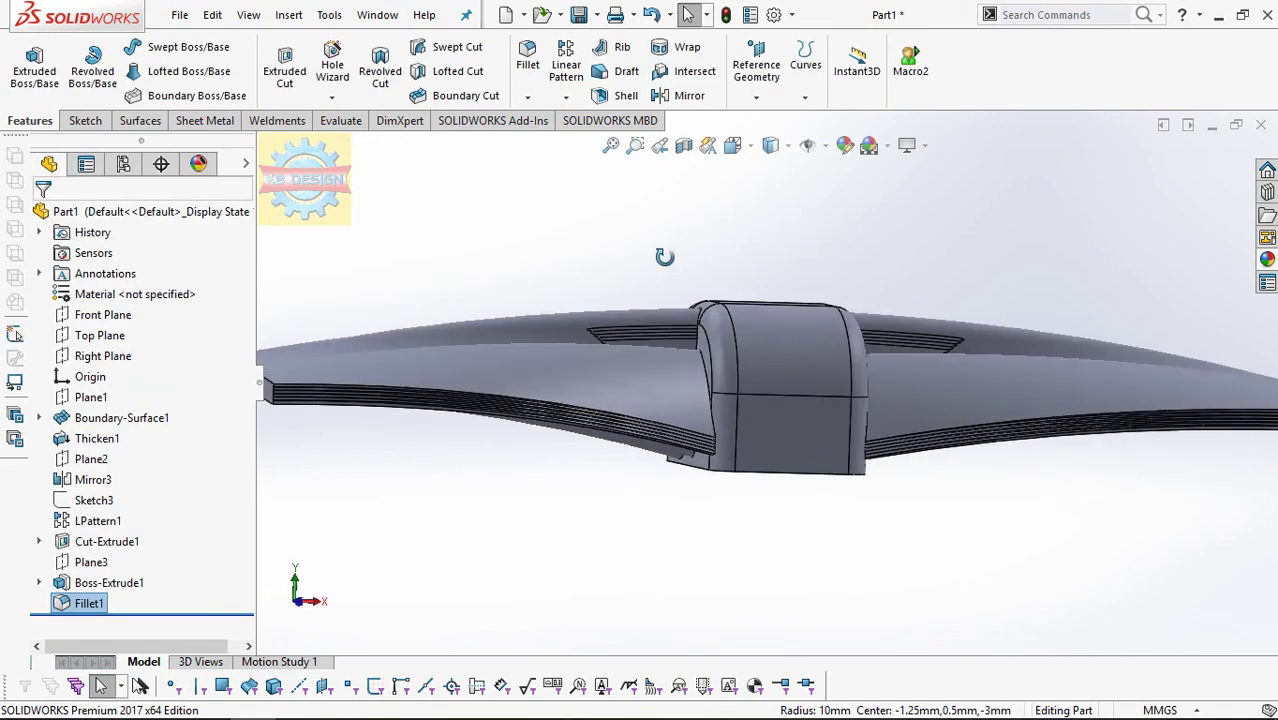
click(810, 460)
Step: Sketch a vertical centerline and half of the T-slot outline on the hub's front face
click(893, 406)
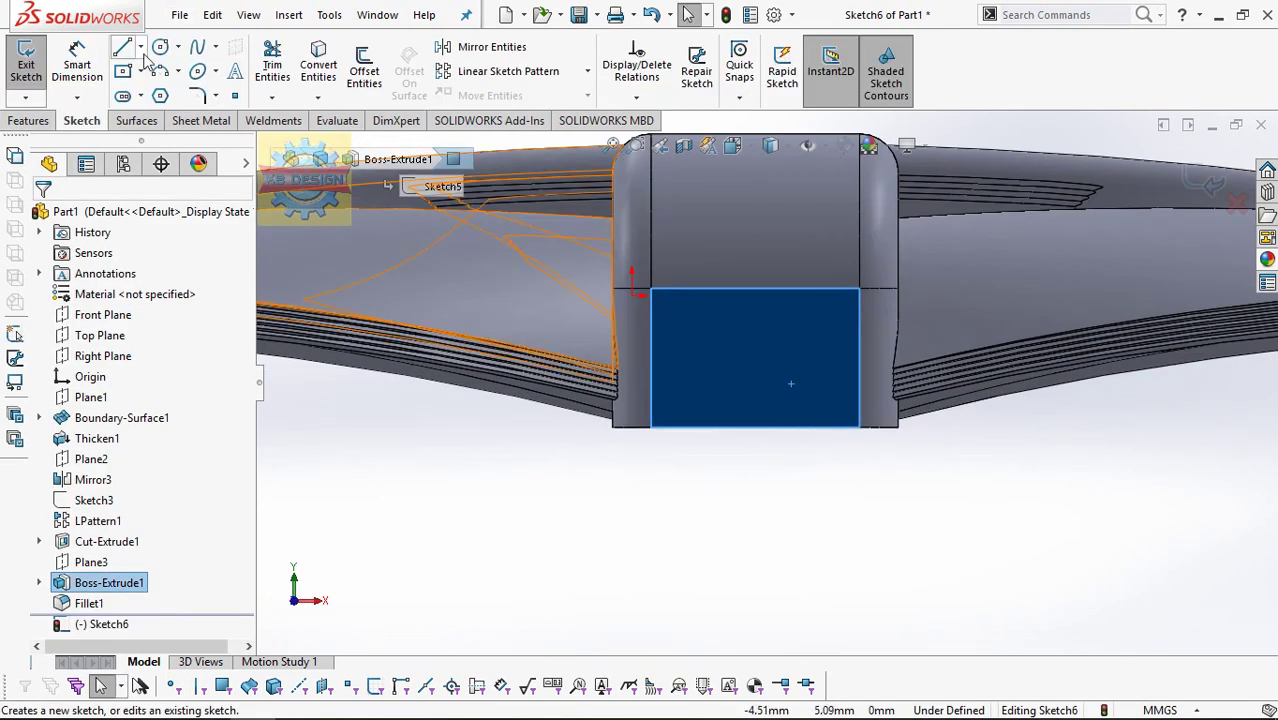
click(141, 47)
click(170, 91)
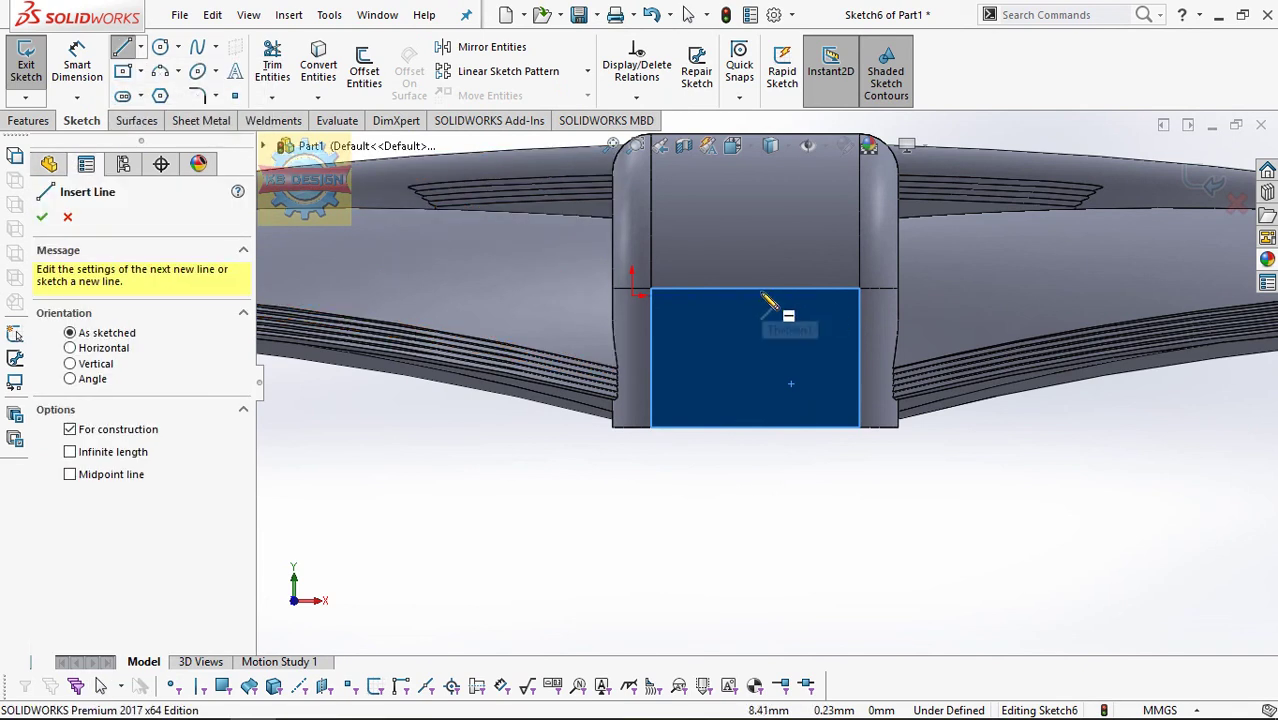
click(122, 47)
click(122, 47)
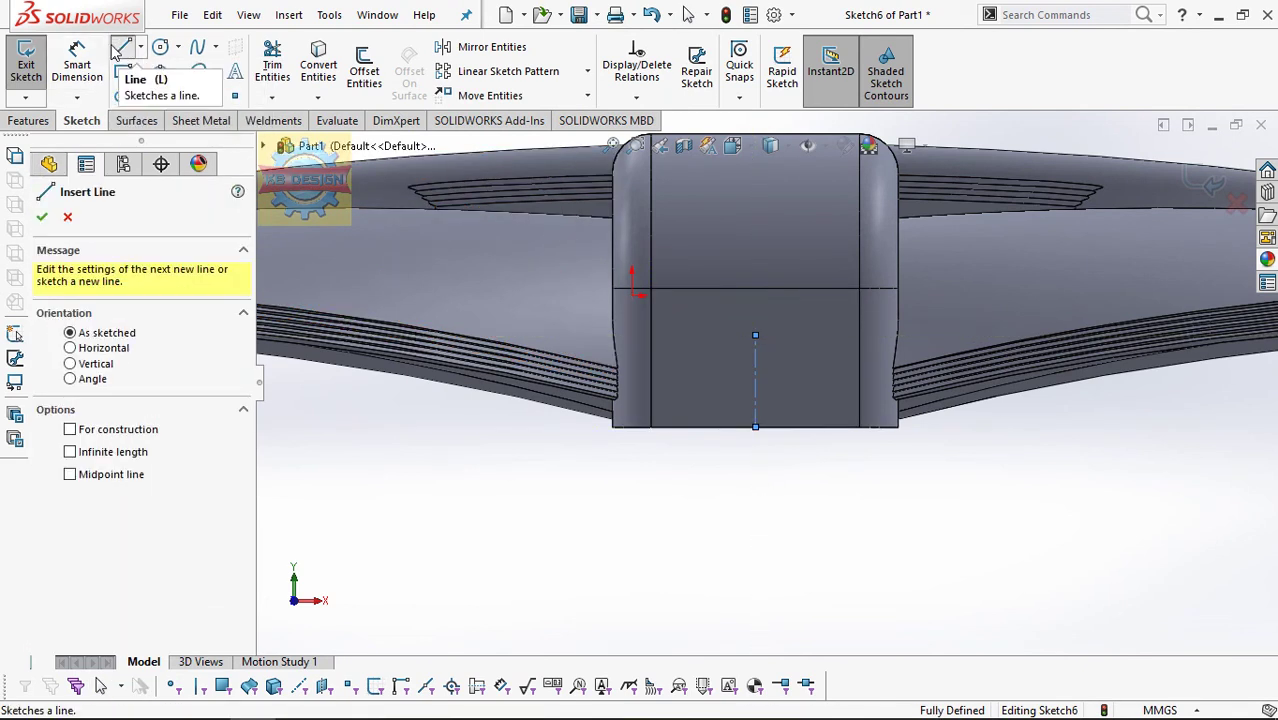
click(755, 427)
click(711, 426)
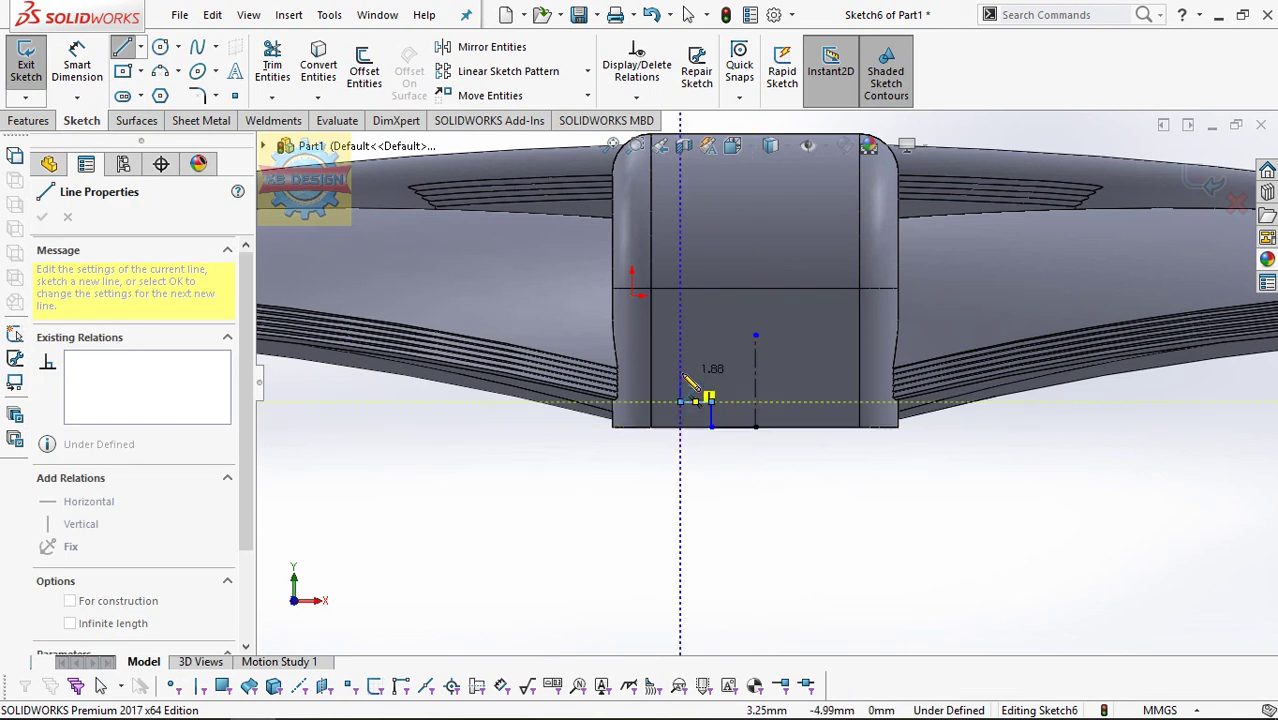
click(757, 374)
Step: Mirror the four half-slot segments across the centerline to complete the T-slot
click(462, 52)
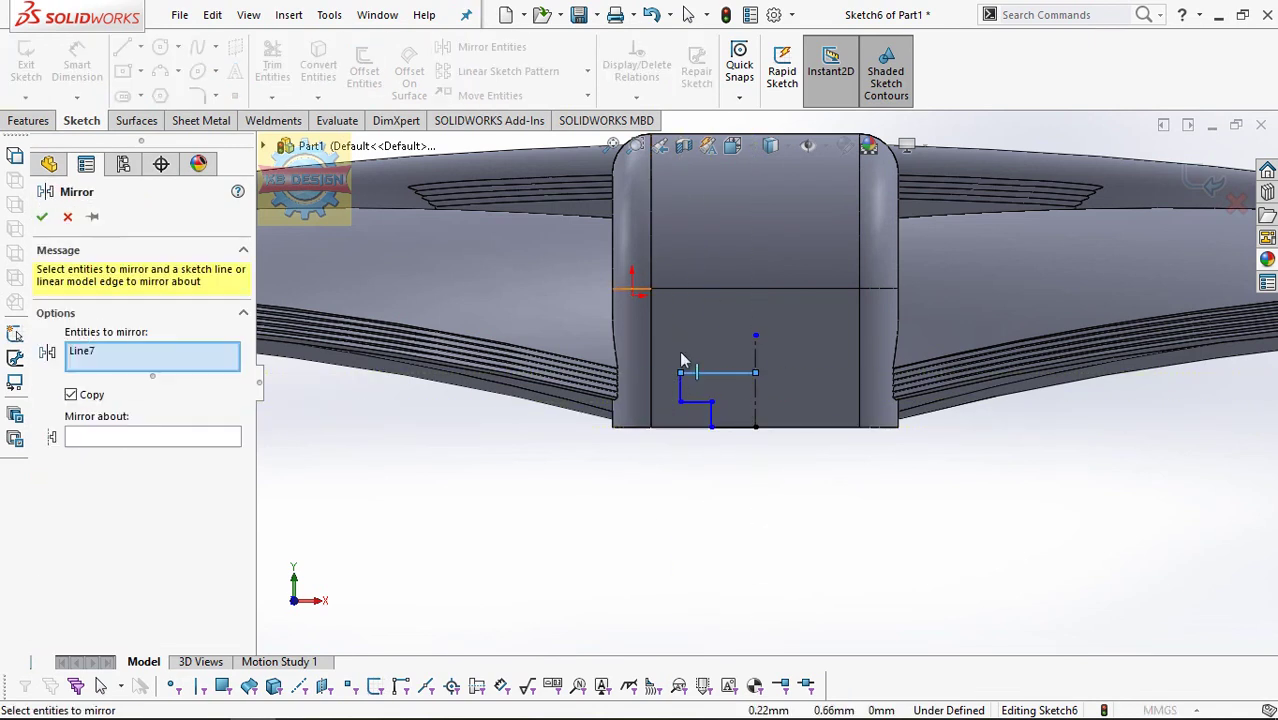
click(680, 392)
click(695, 401)
click(711, 415)
click(736, 427)
click(187, 499)
click(755, 405)
click(42, 216)
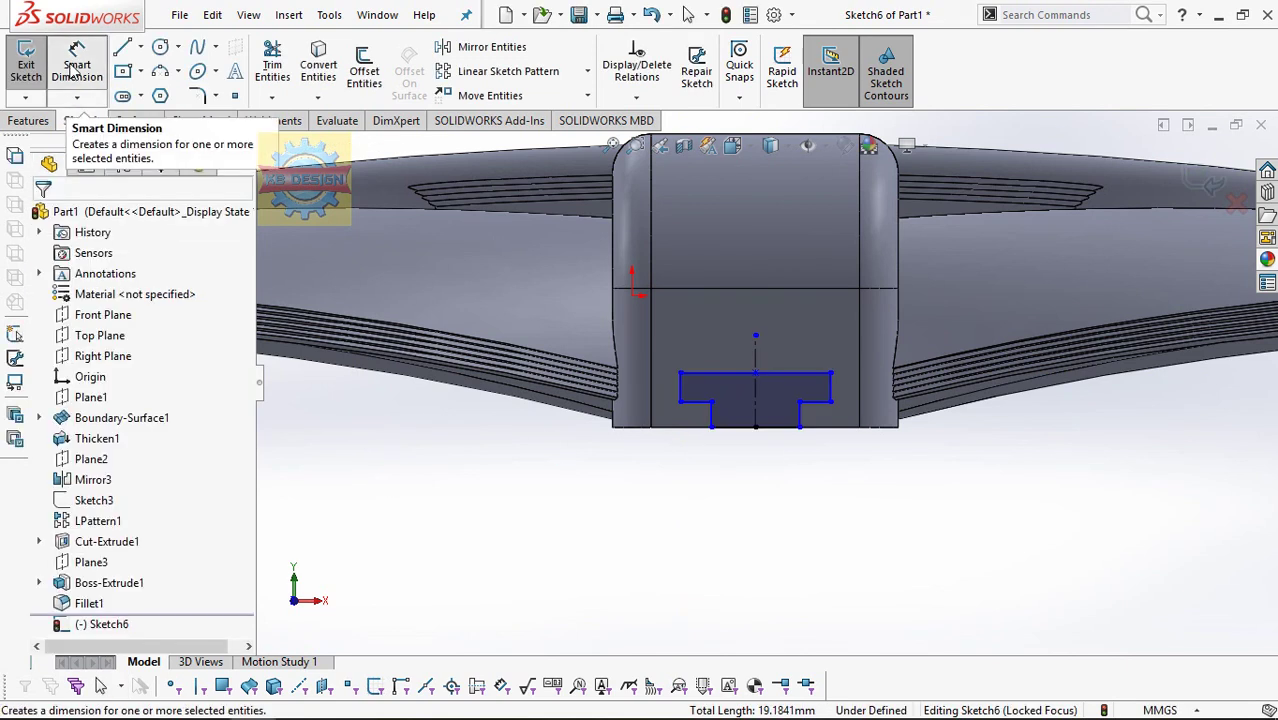
Step: Dimension the slot's overall width 11 mm and step height 1.5 mm
click(97, 96)
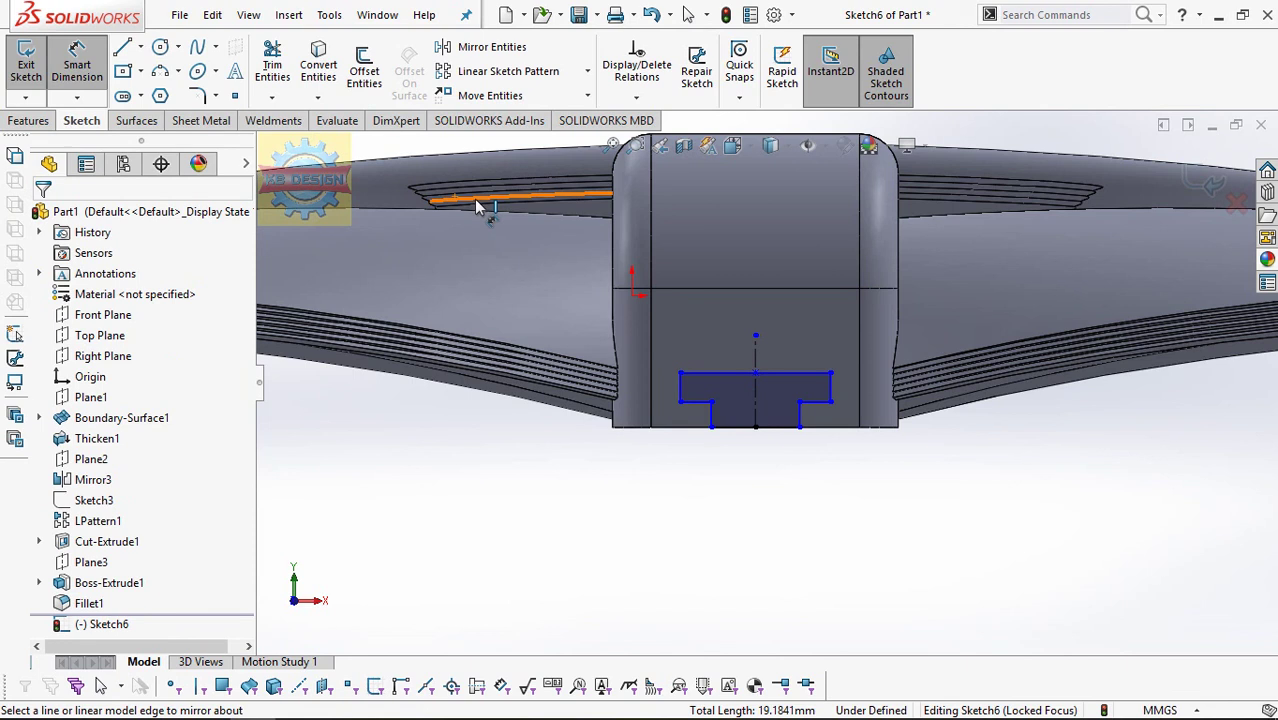
click(680, 405)
click(830, 403)
click(806, 513)
key(Return)
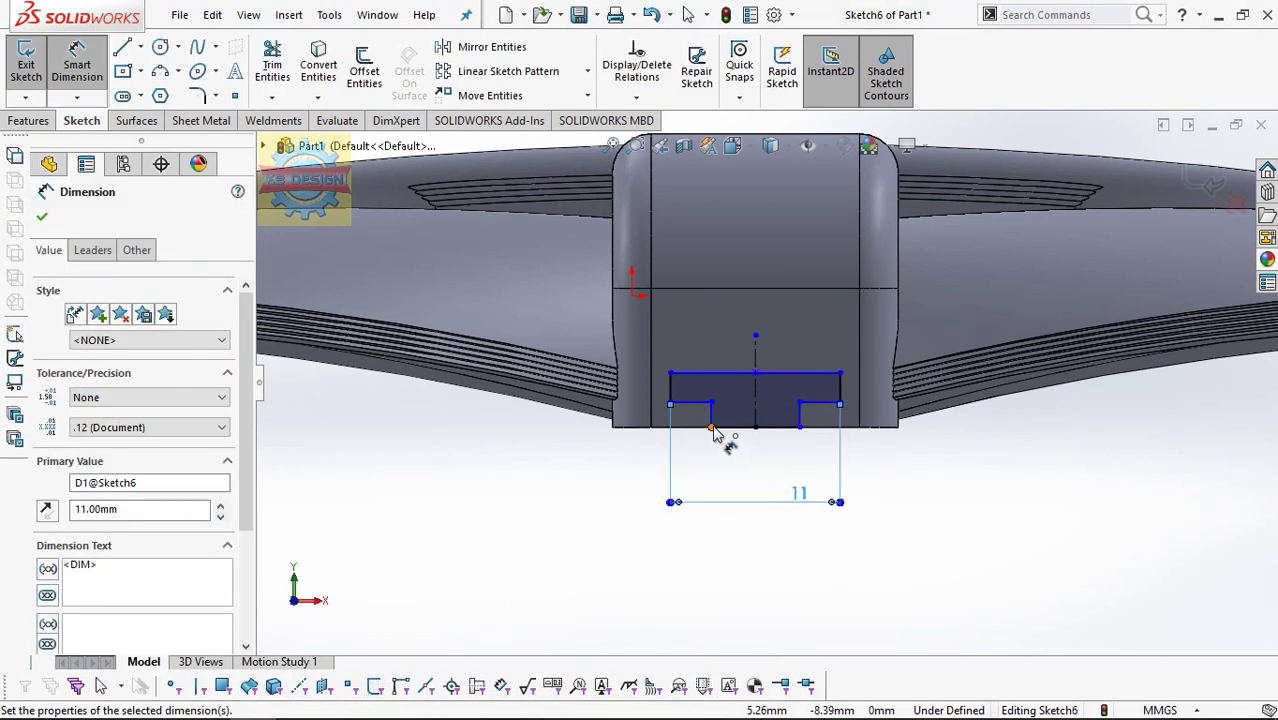
click(713, 430)
click(738, 415)
click(740, 495)
text(1.5)
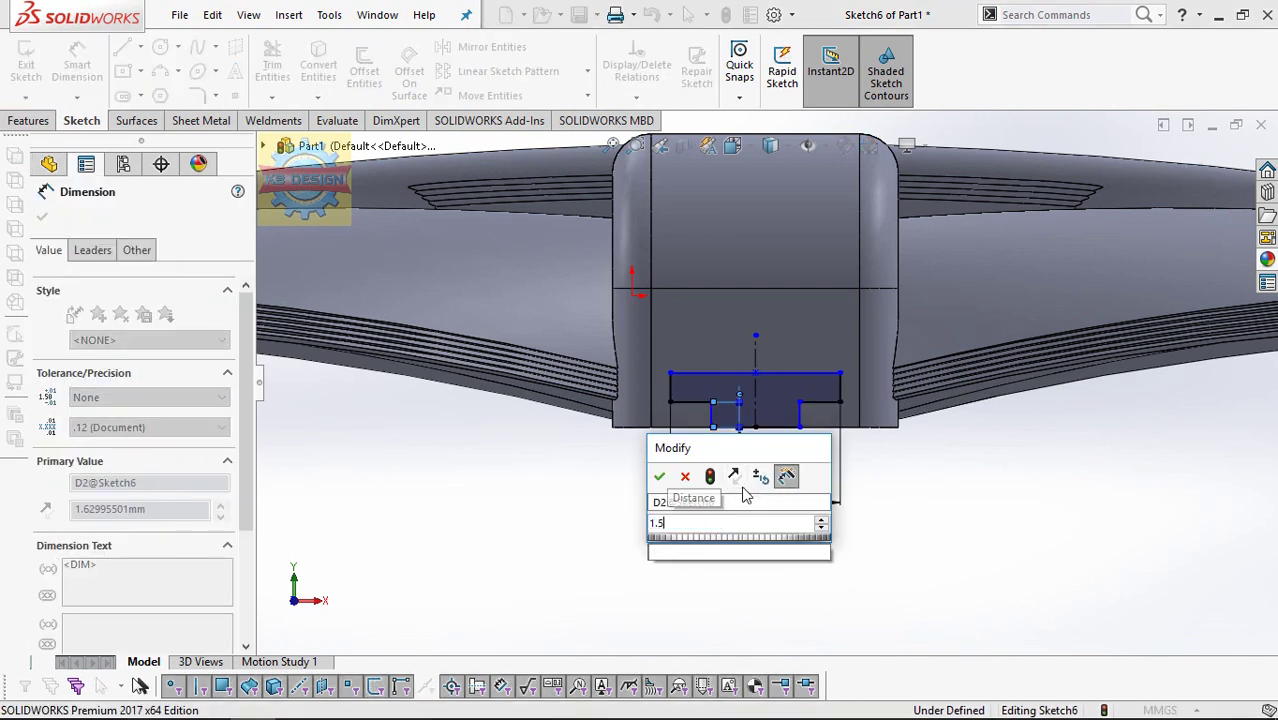
key(Return)
Step: Add the 2.5 mm vertical offset and 3.8 mm neck width dimensions
click(670, 375)
click(659, 320)
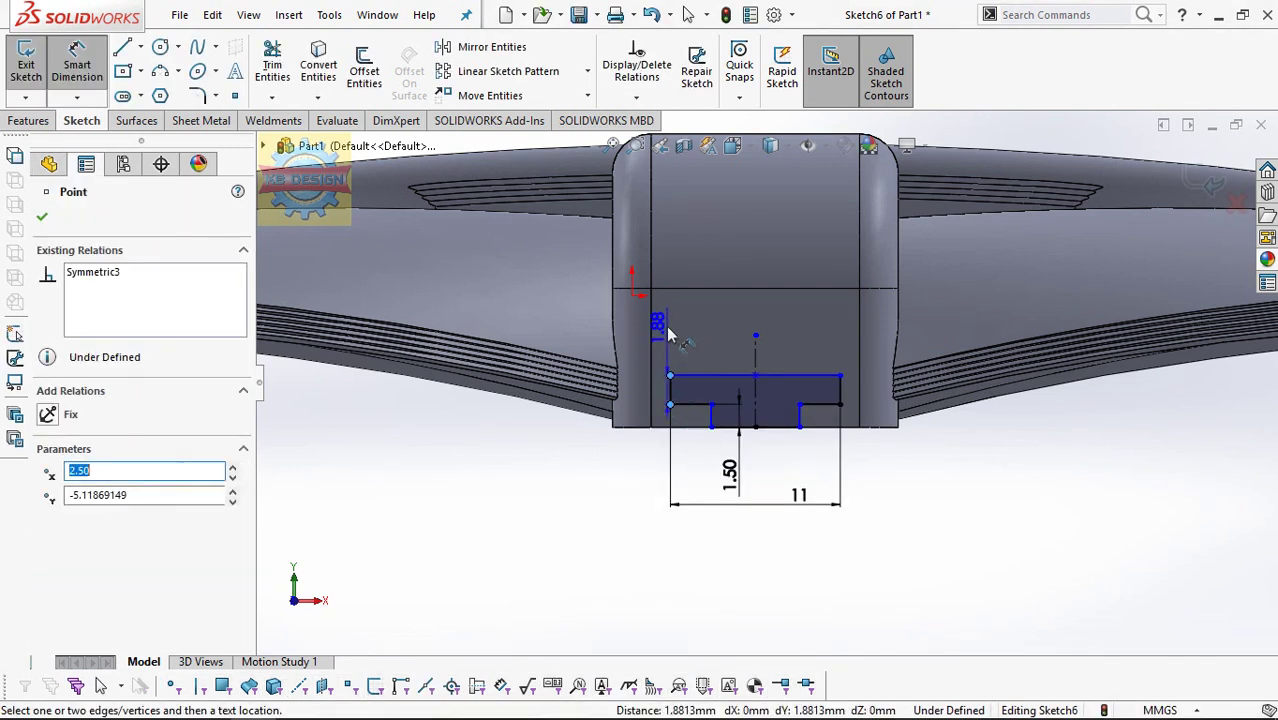
click(674, 347)
text(2.5)
key(Return)
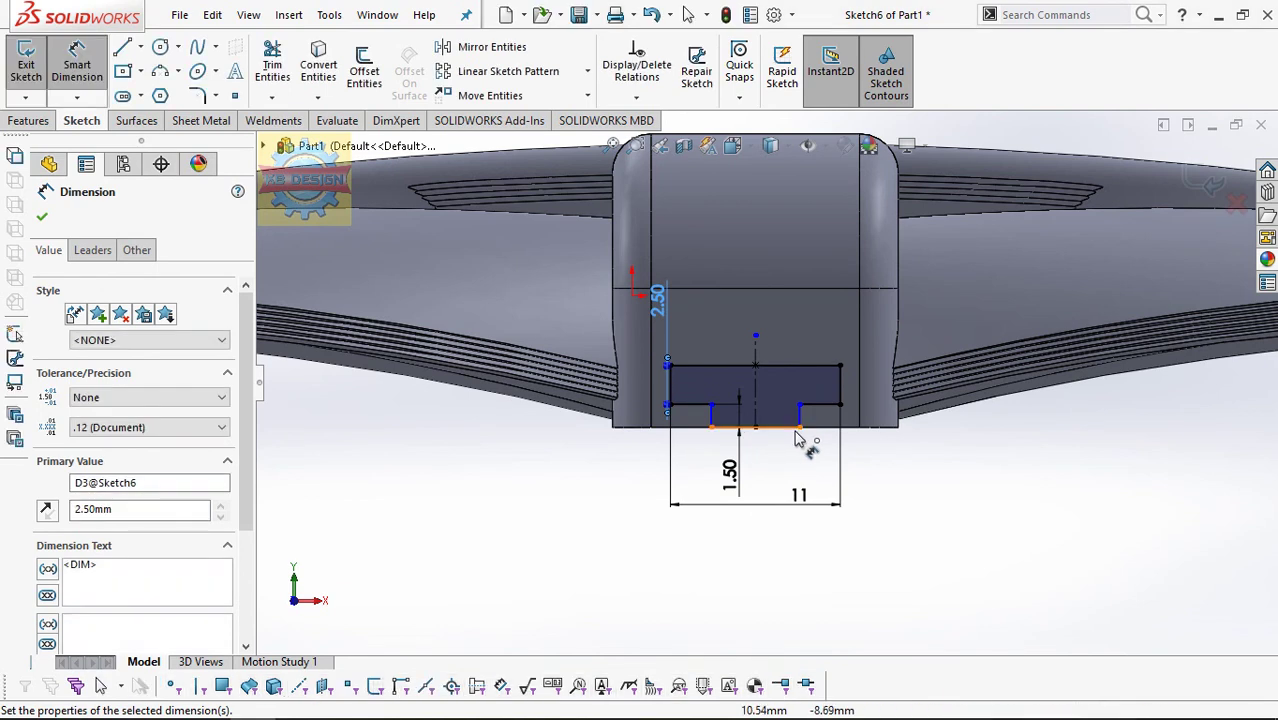
click(720, 432)
click(799, 428)
click(790, 458)
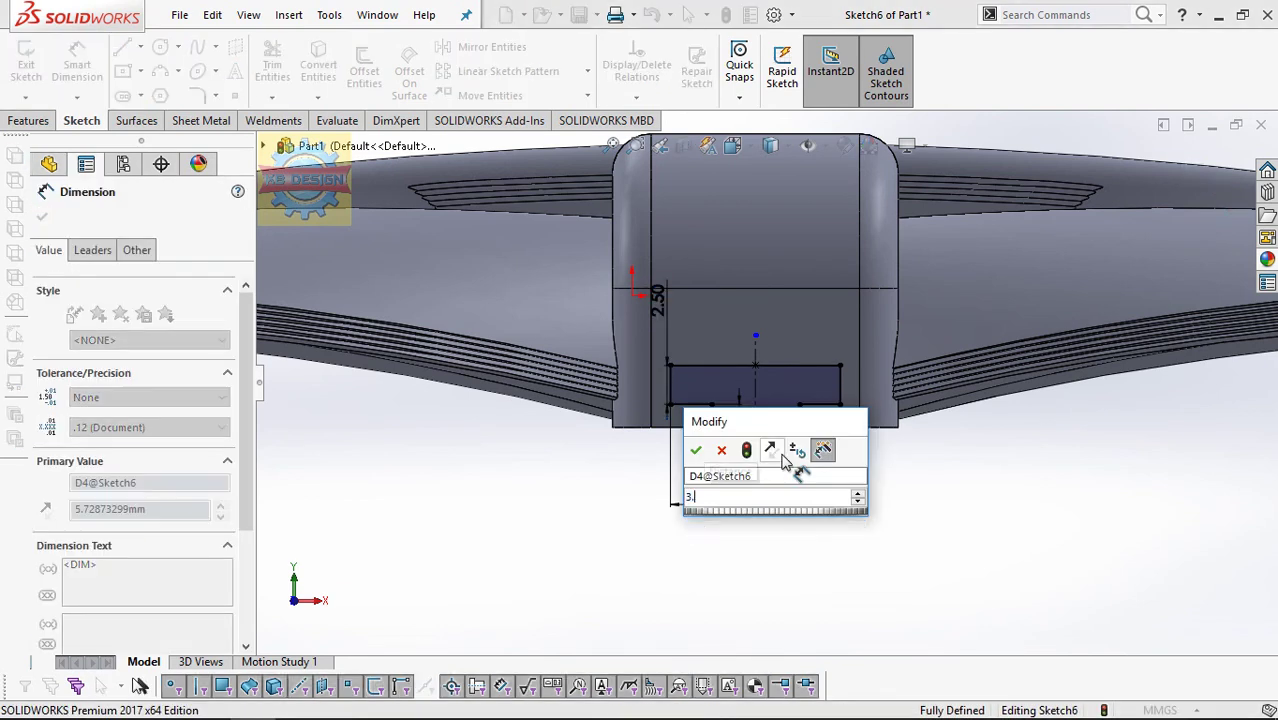
key(Return)
text(3.8)
key(Return)
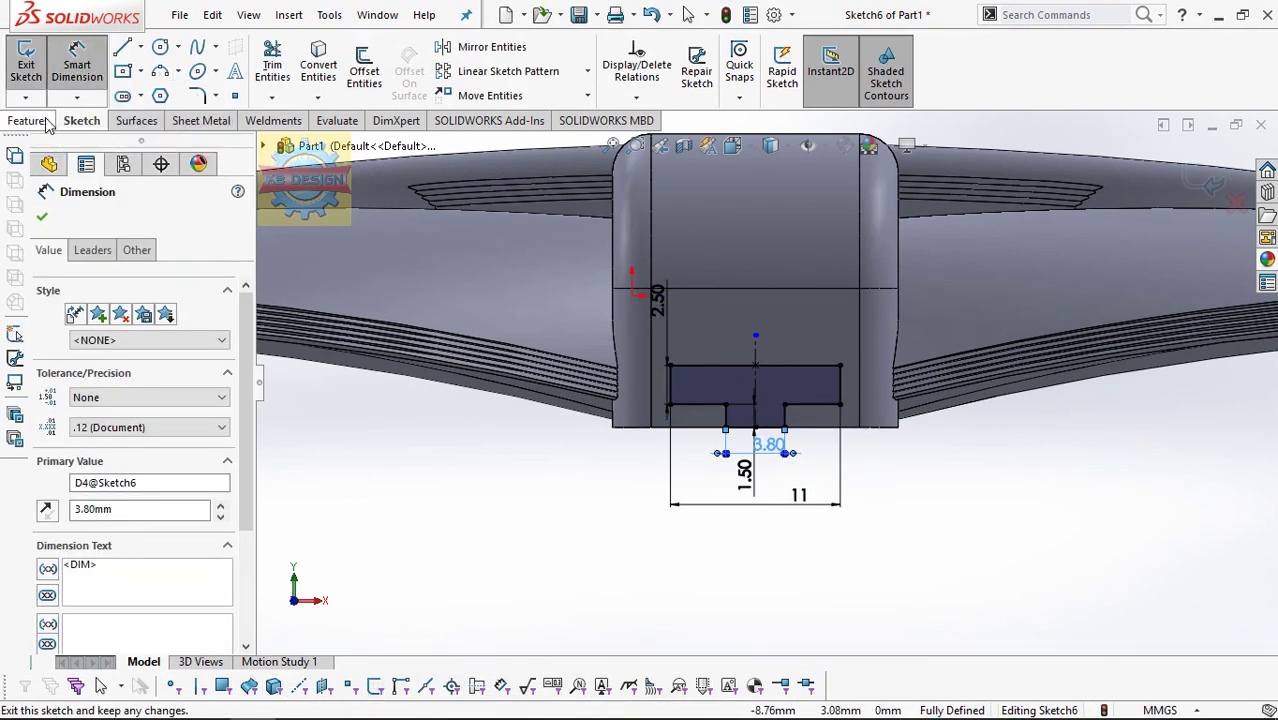
click(29, 120)
Step: Cut the T-slot profile 16.75 mm deep into the hub as Cut-Extrude2
click(285, 65)
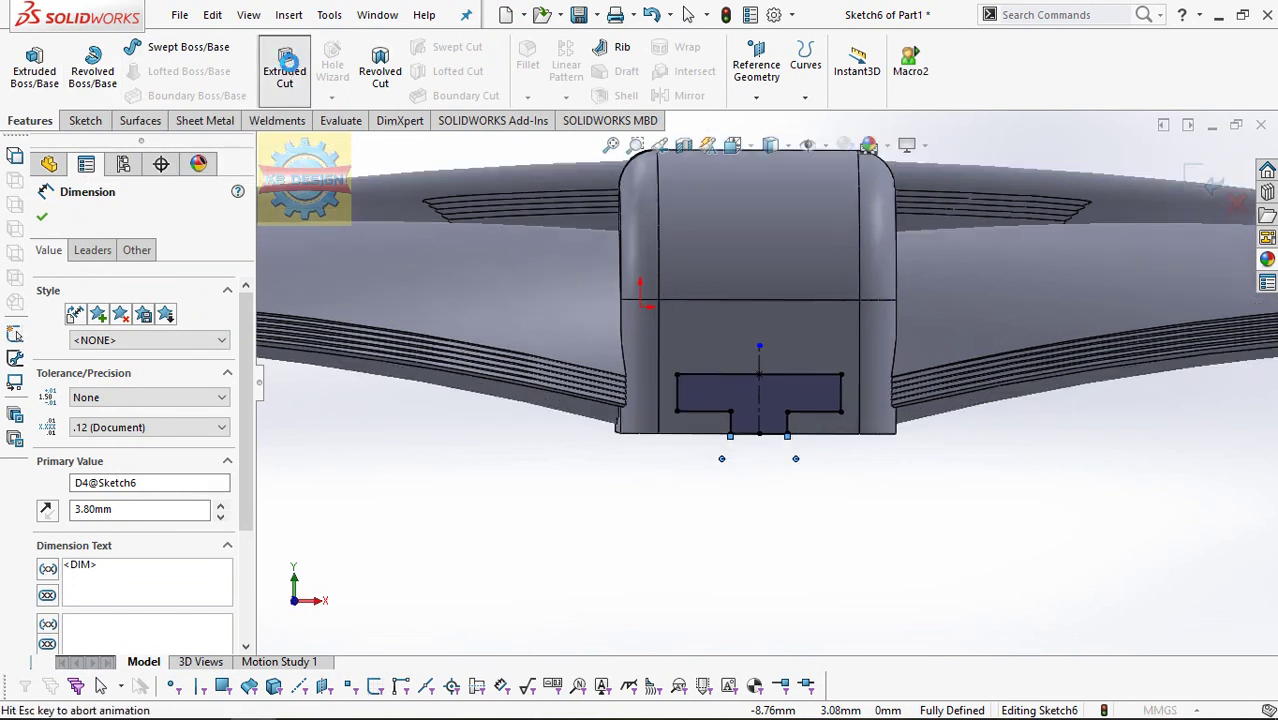
text(16.75mm)
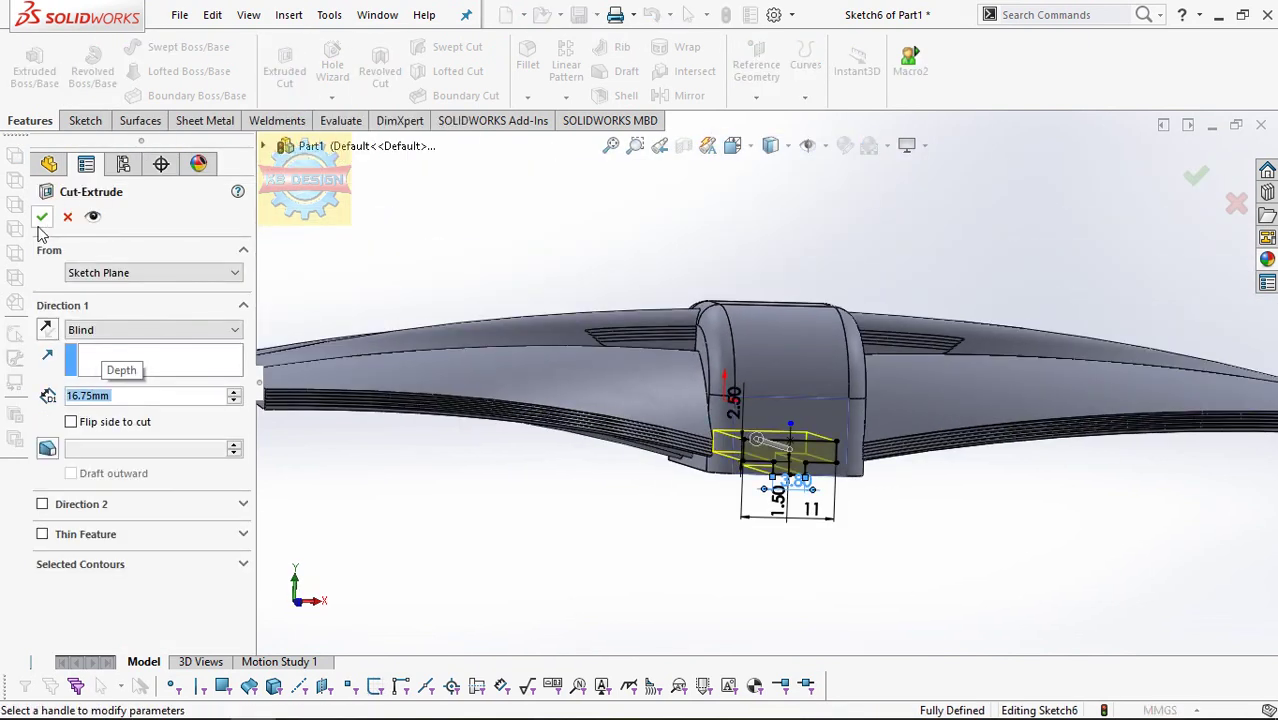
click(42, 216)
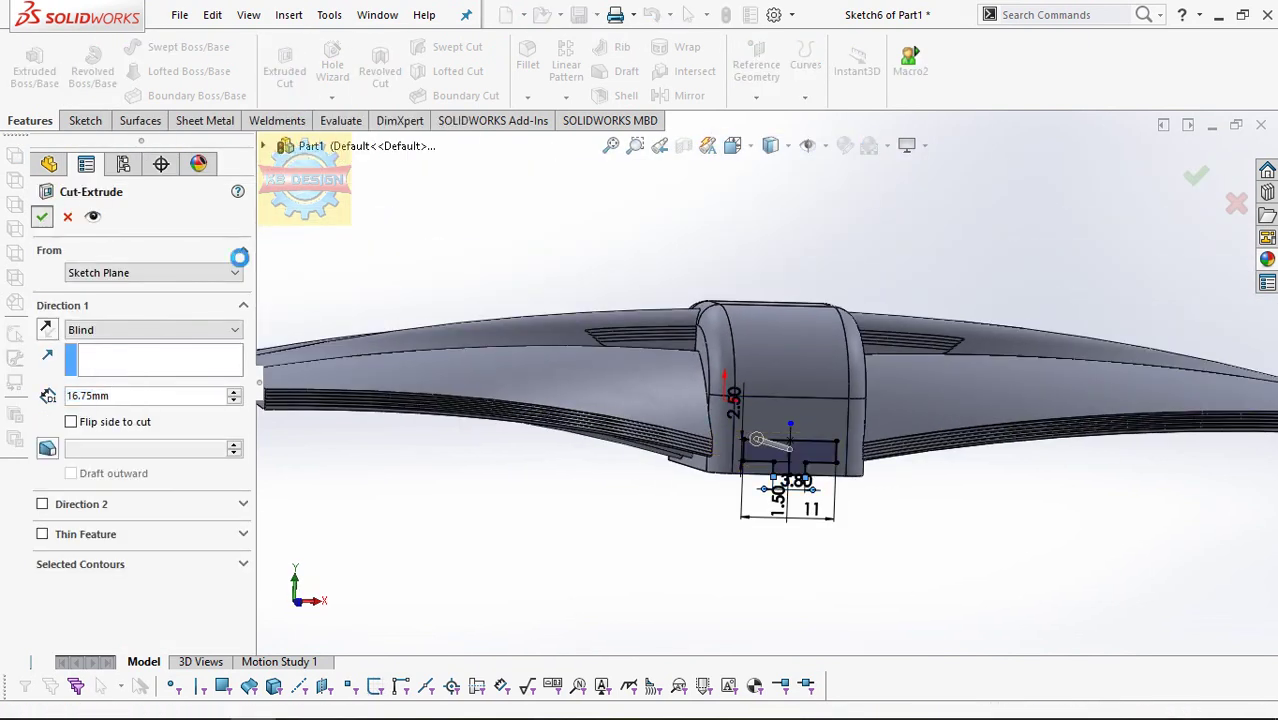
mouse_move(570, 289)
middle_down()
mouse_move(780, 363)
mouse_move(828, 358)
mouse_move(815, 303)
middle_up()
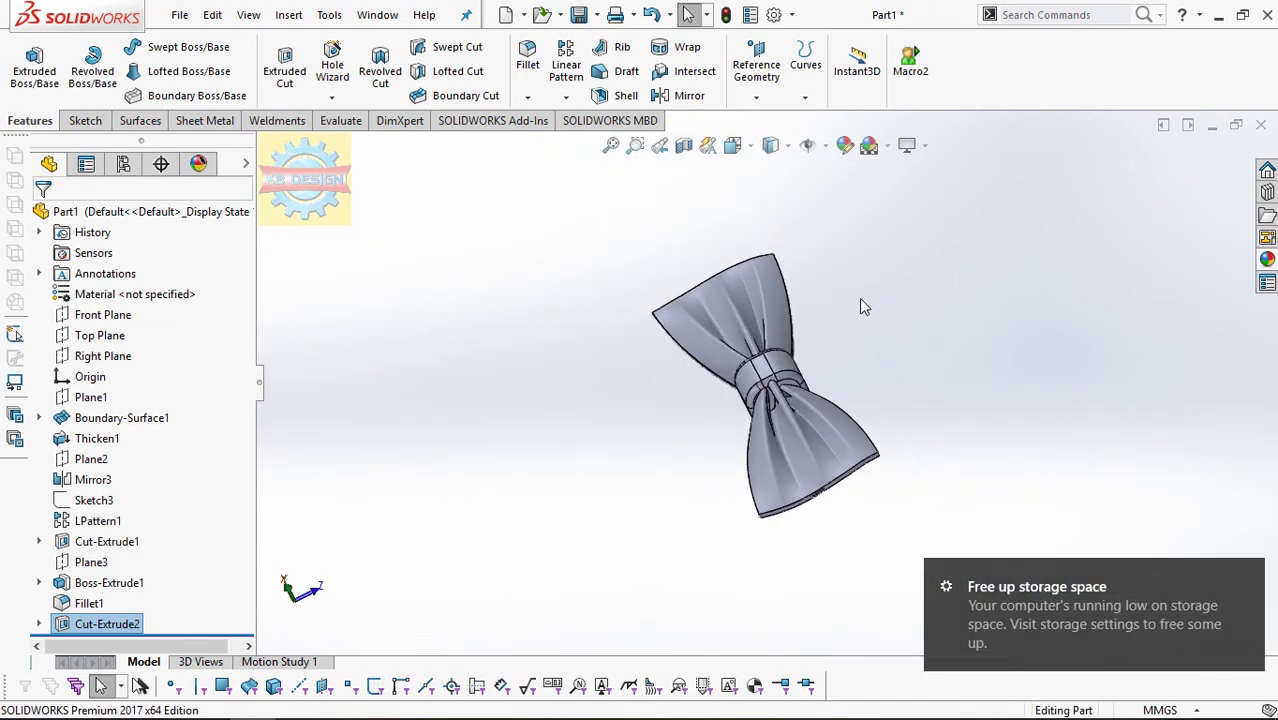
Step: Apply the Fabric > Cloth burlap appearance to the whole part
right_click(203, 216)
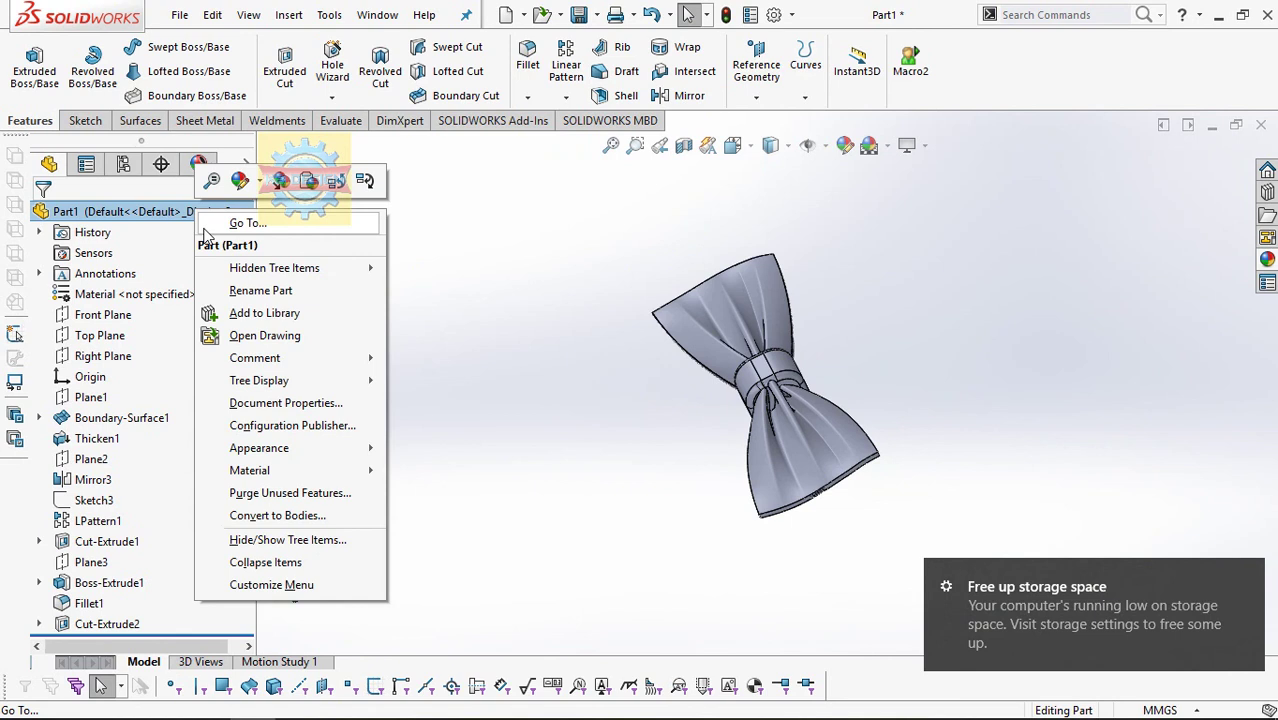
click(240, 180)
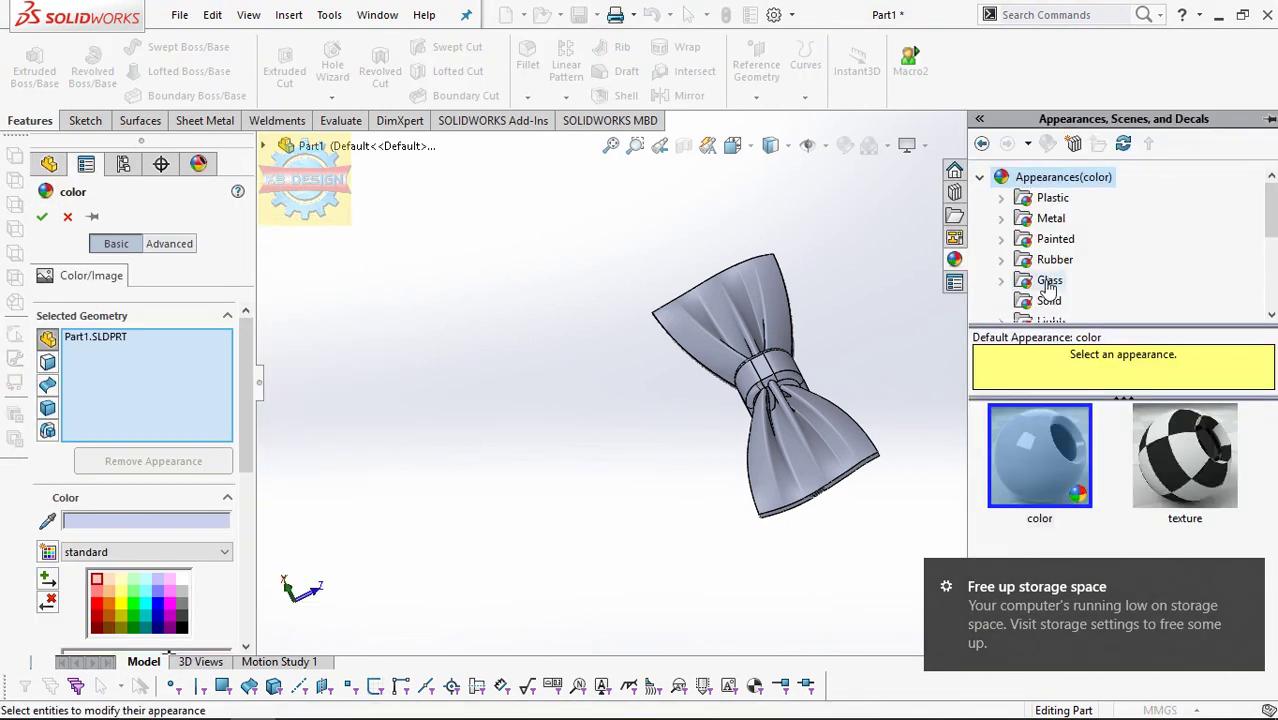
scroll(993, 280, down, 1)
click(1001, 280)
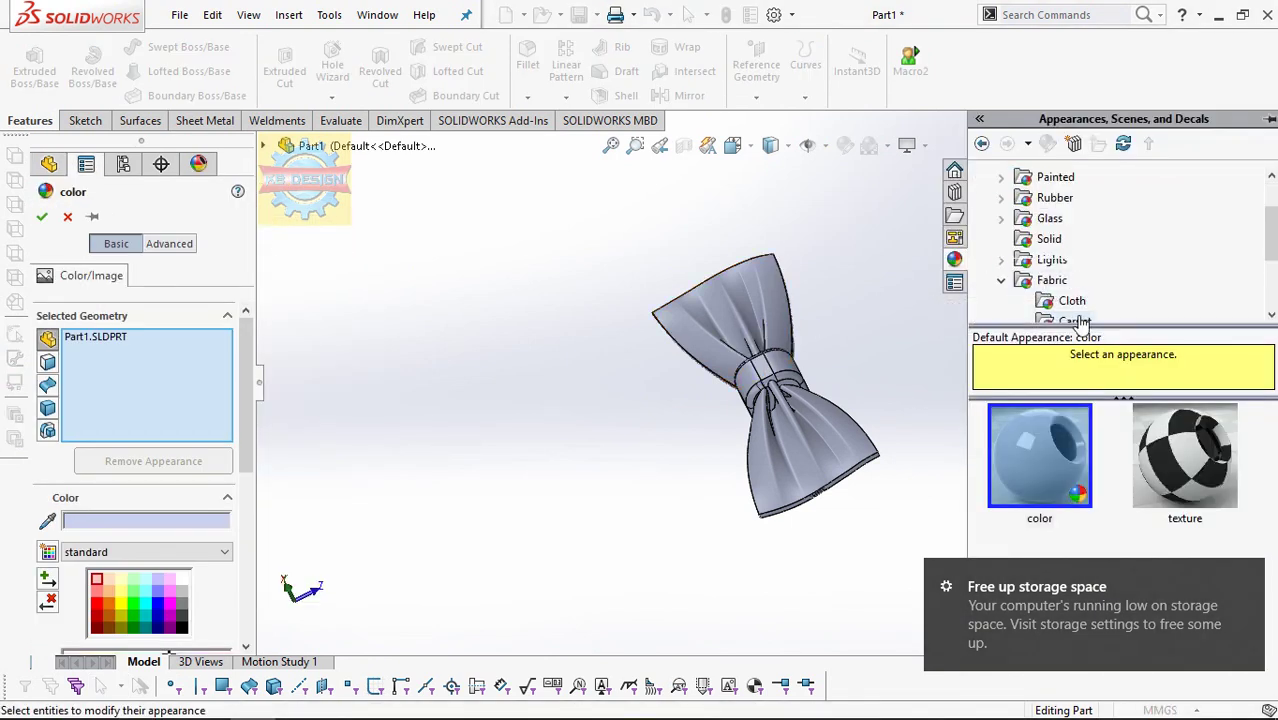
click(1080, 321)
scroll(1088, 510, down, 2)
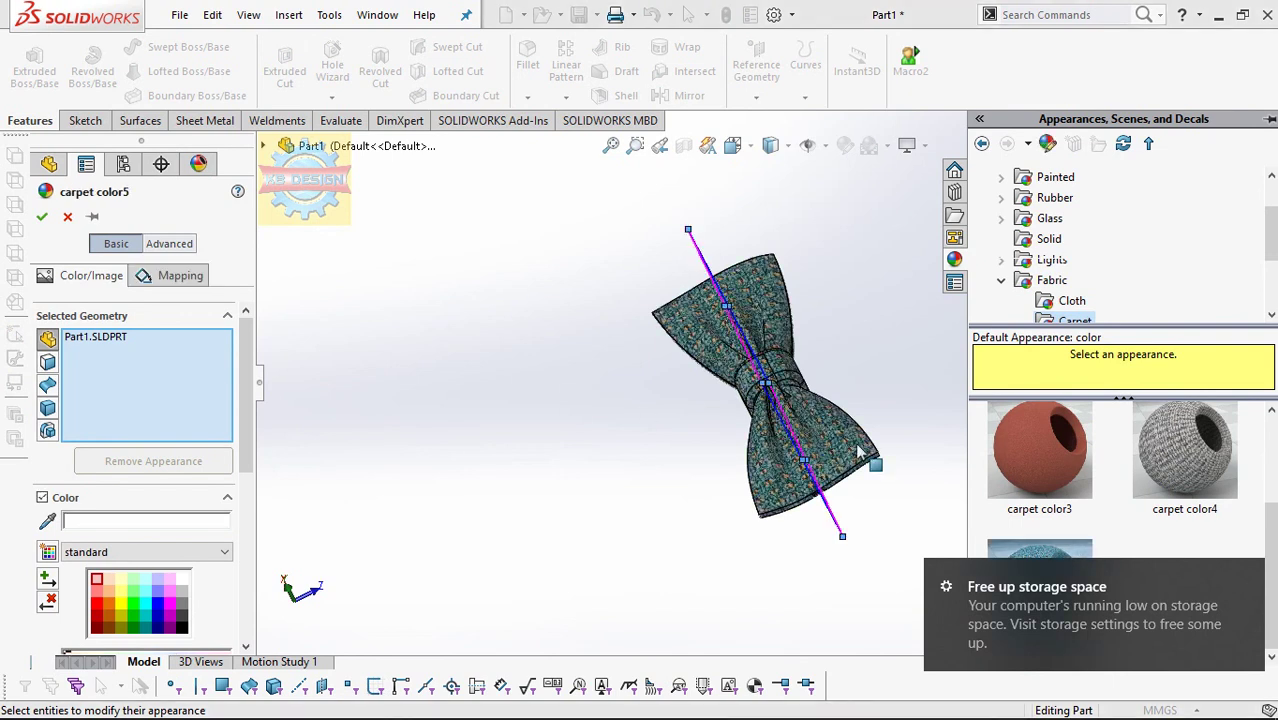
click(1072, 300)
scroll(1100, 470, down, 1)
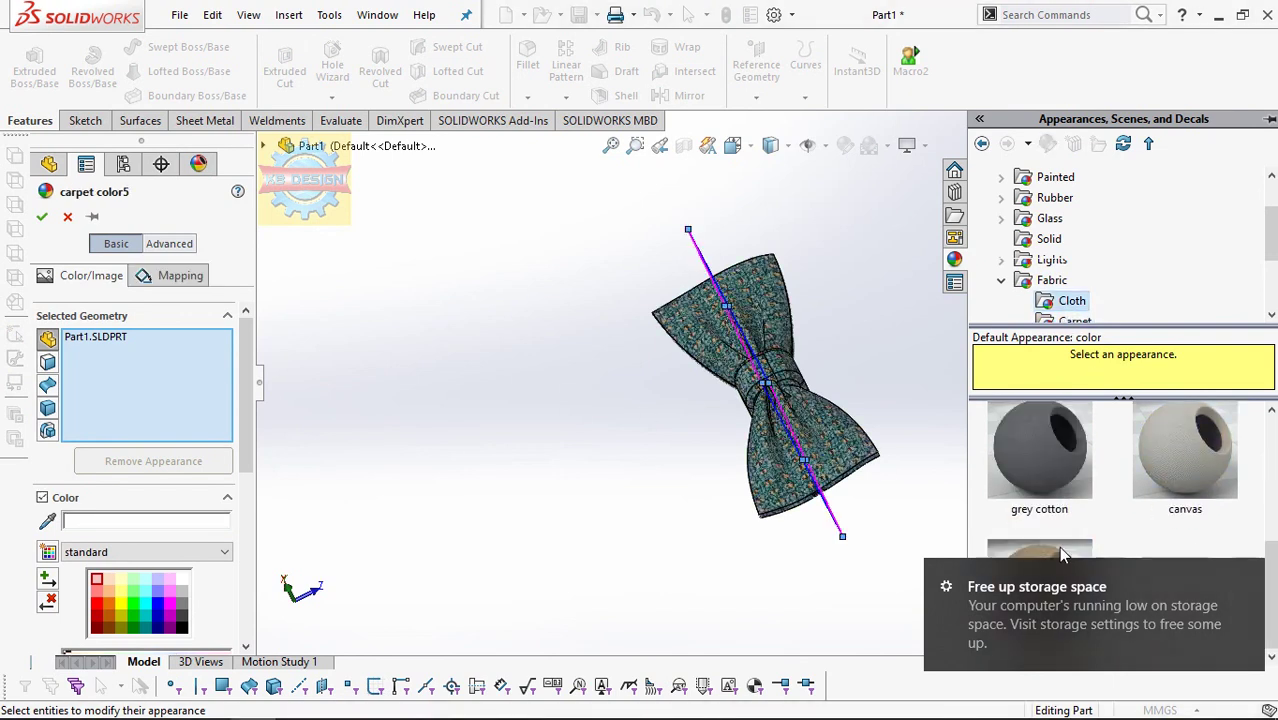
click(1039, 550)
click(42, 219)
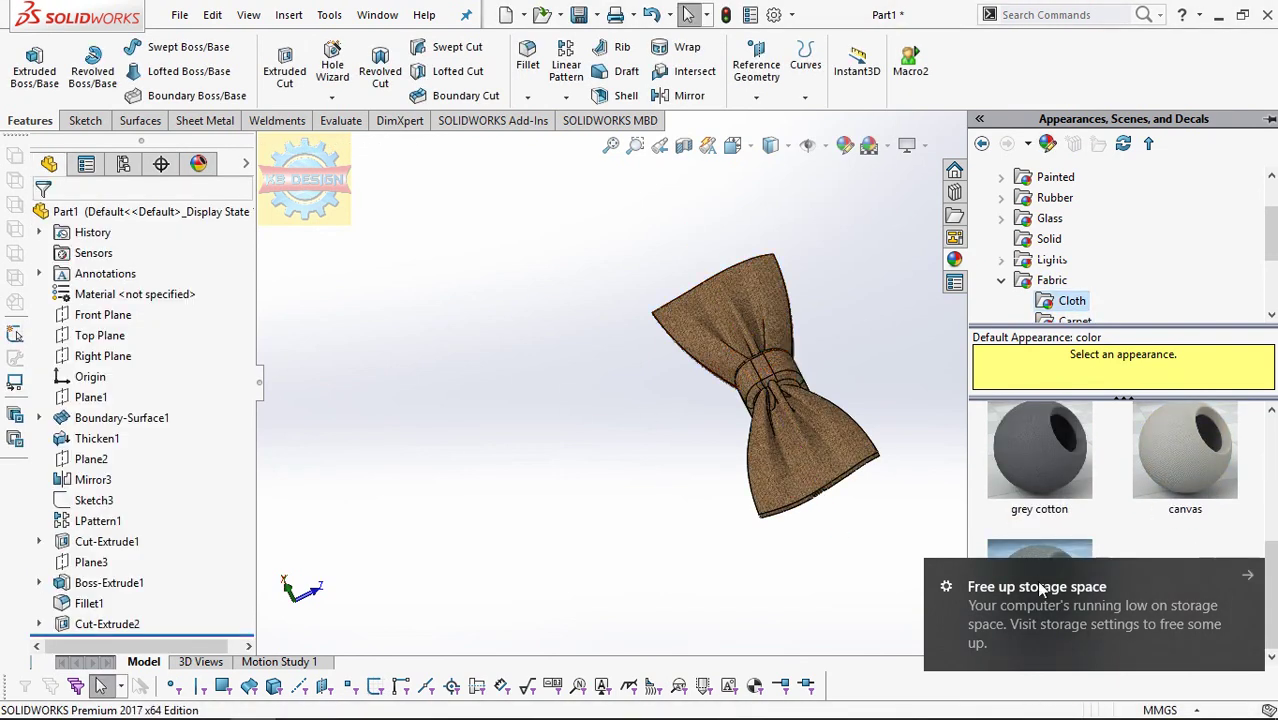
Step: Give the hub, its fillet and Cut-Extrude2 a blue cotton appearance
click(780, 365)
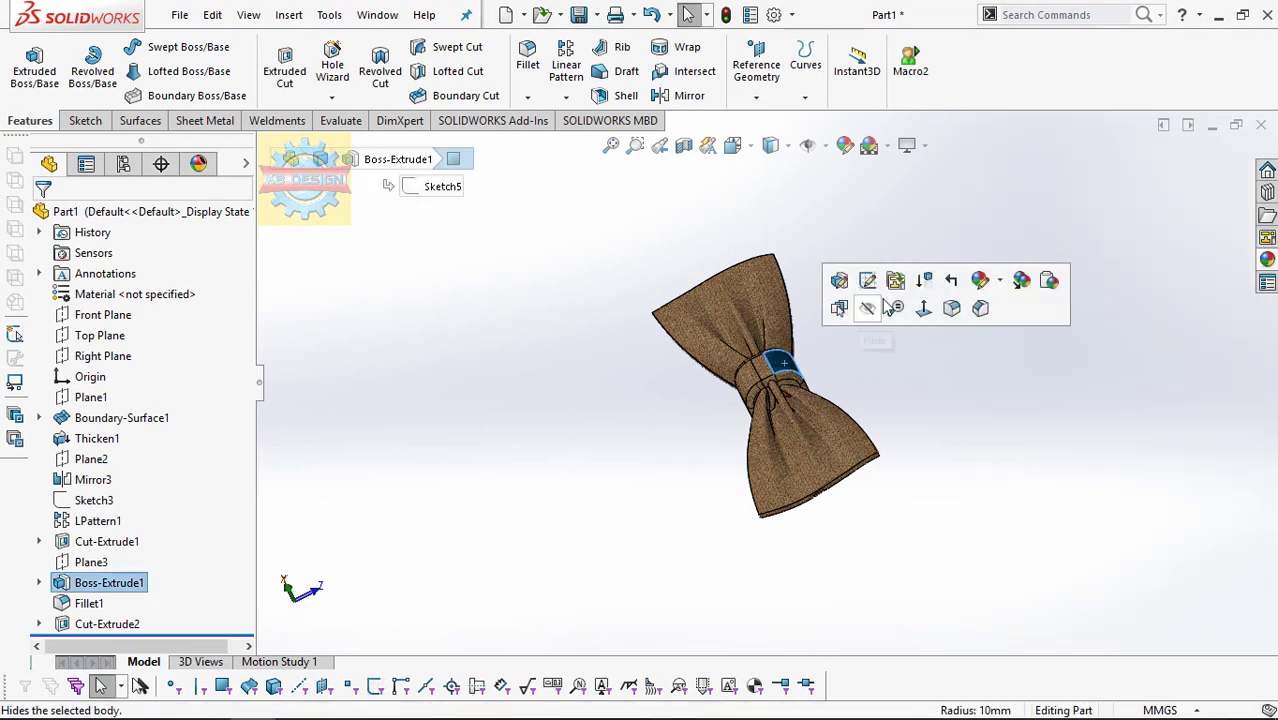
click(979, 282)
click(1015, 346)
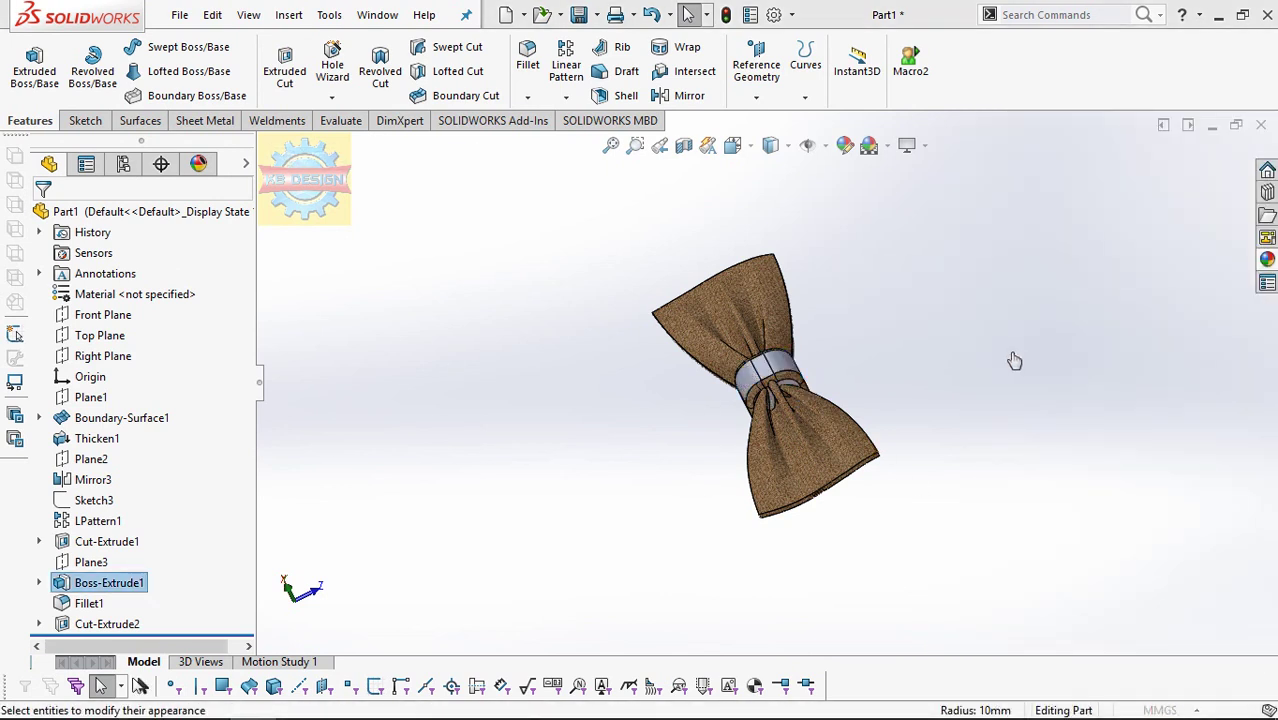
click(1075, 197)
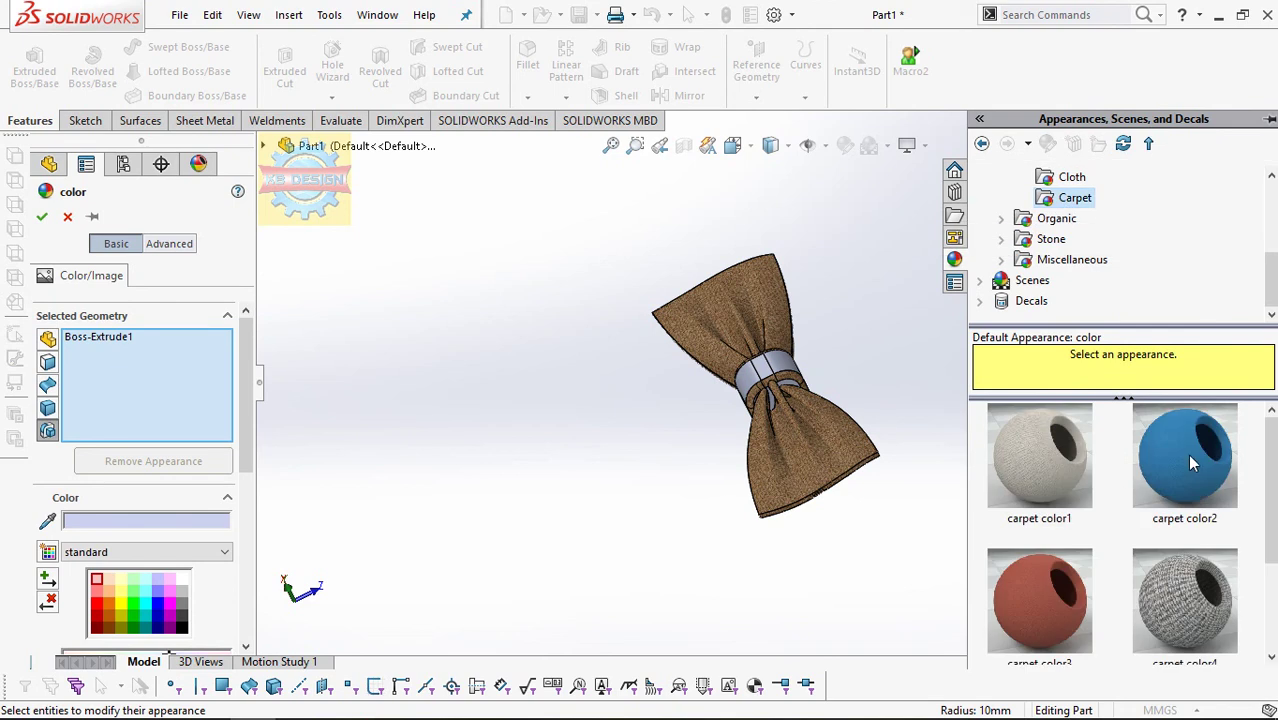
click(1185, 455)
click(1070, 178)
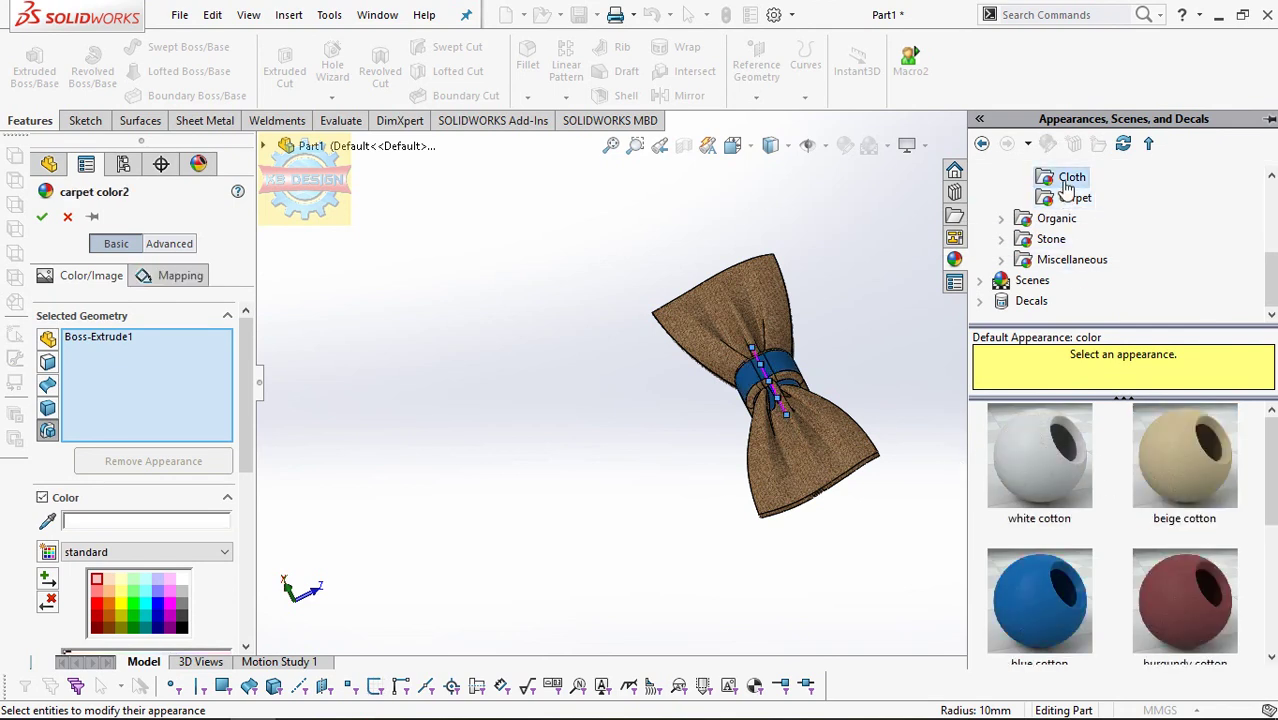
click(1050, 612)
scroll(750, 390, down, 3)
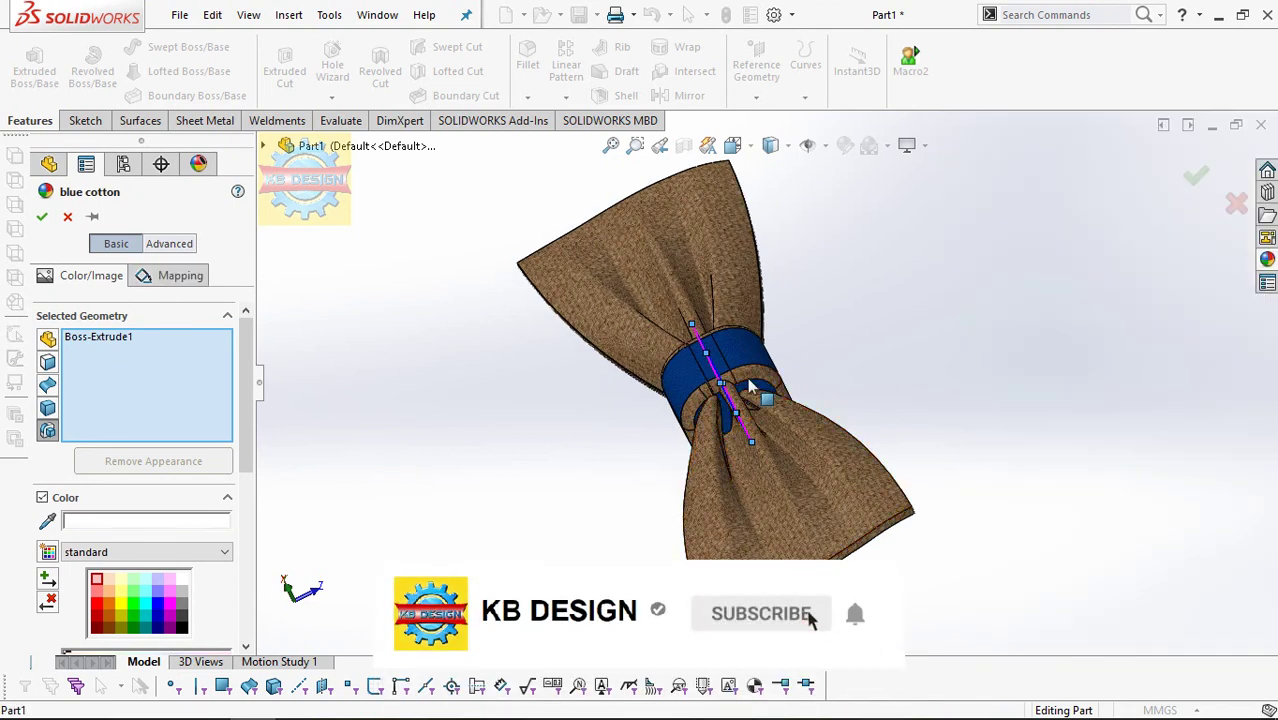
click(745, 390)
middle_drag(745, 390, 756, 260)
click(757, 378)
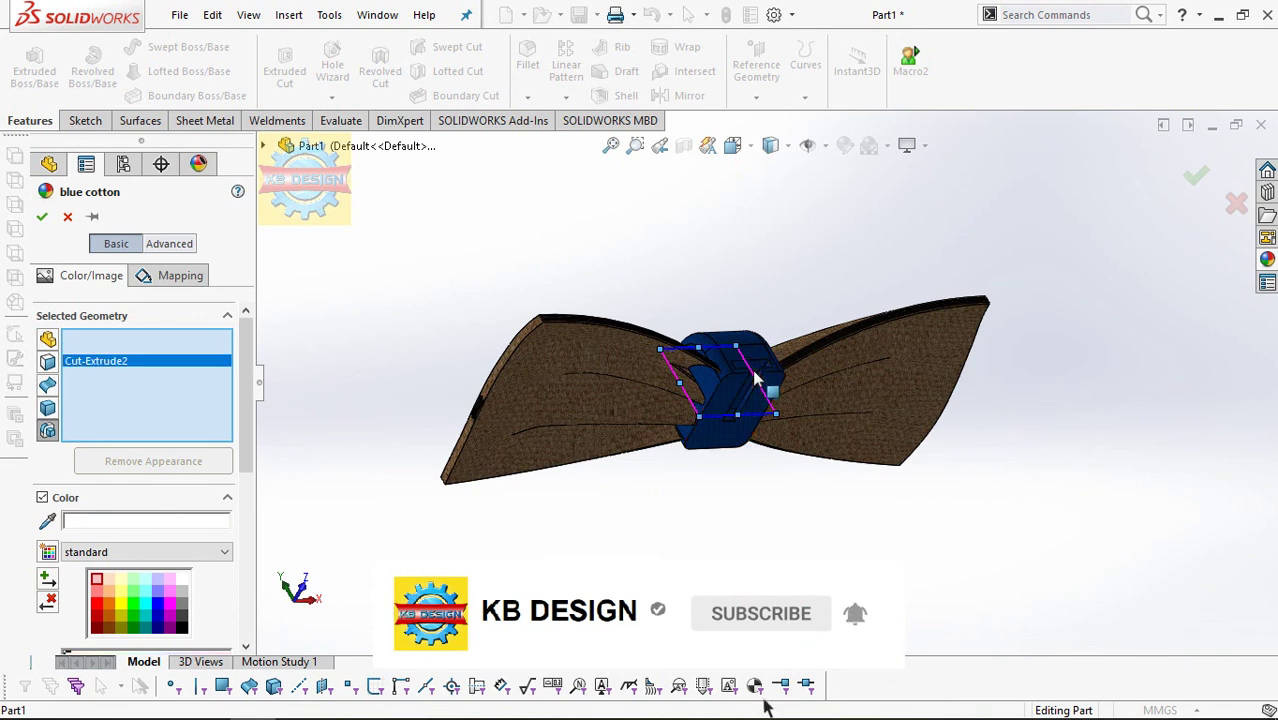
click(42, 216)
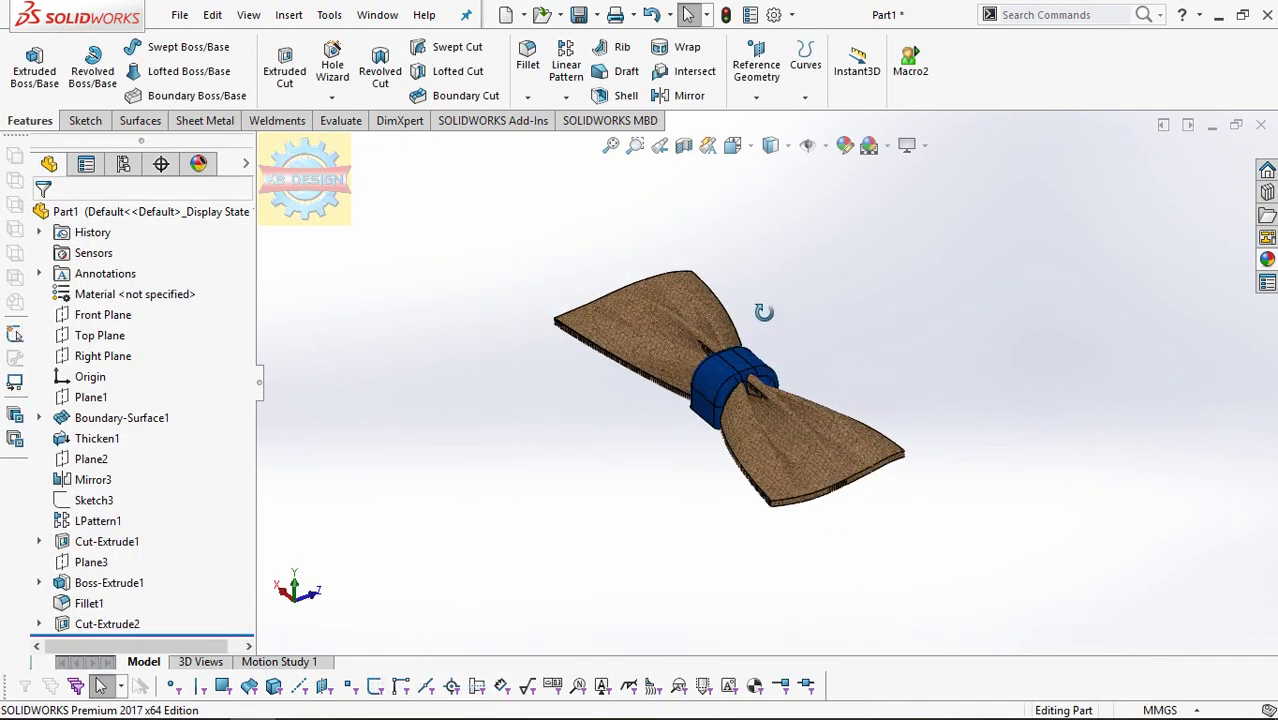